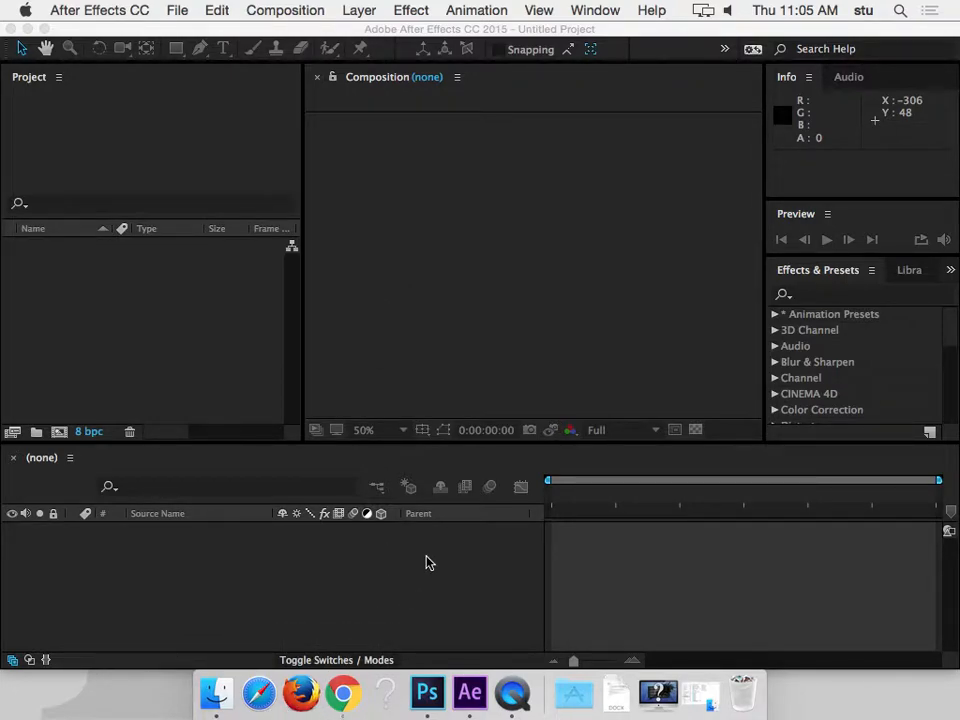
- Load the VFX artist's portfolio site address in Chrome
{"action": "left_click", "coordinate": [342, 712]}
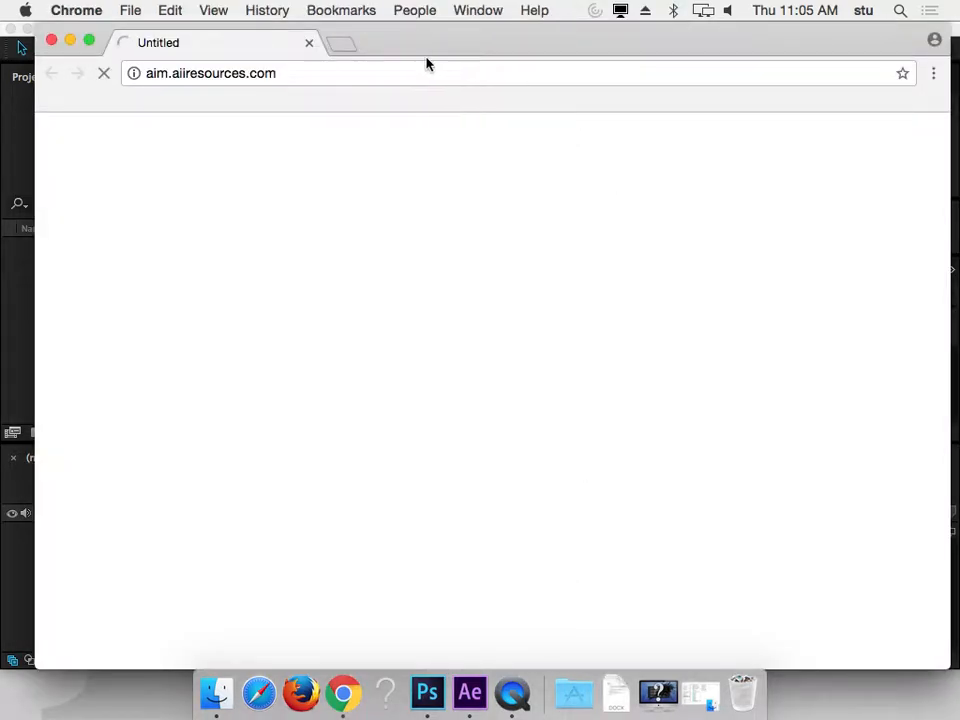
{"action": "left_click", "coordinate": [373, 82]}
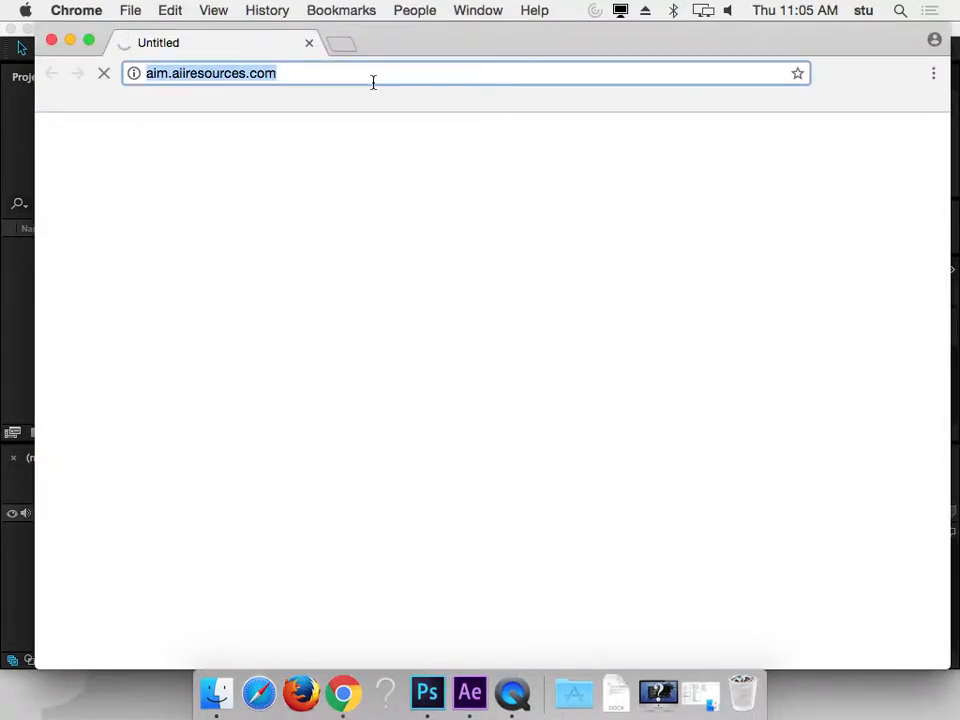
{"action": "type", "text": "michae"}
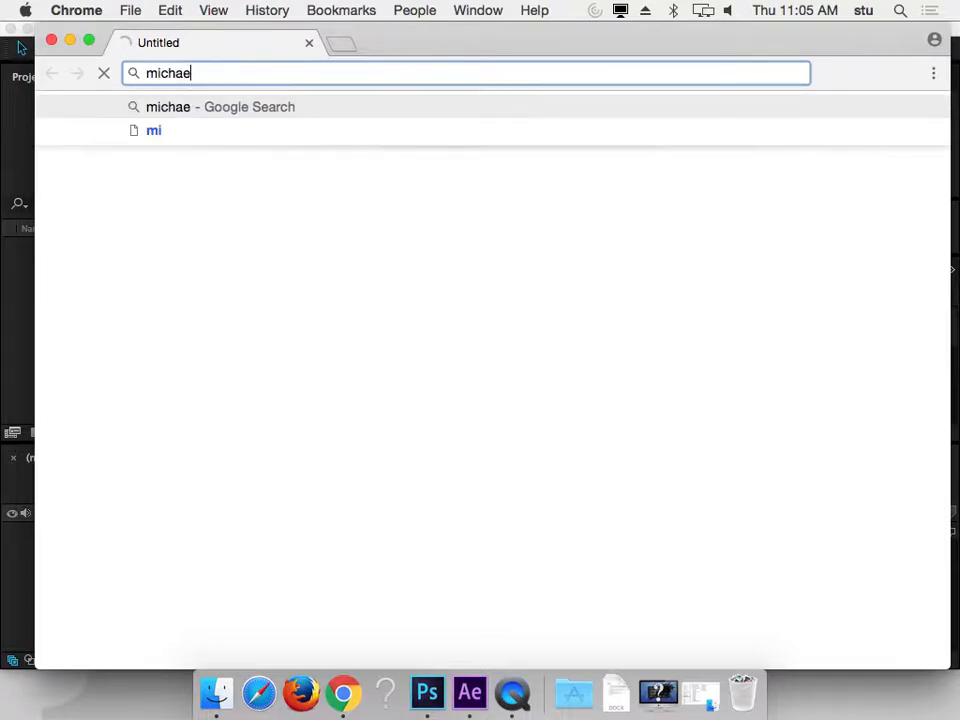
{"action": "type", "text": "lheagl"}
{"action": "key", "text": "super+a"}
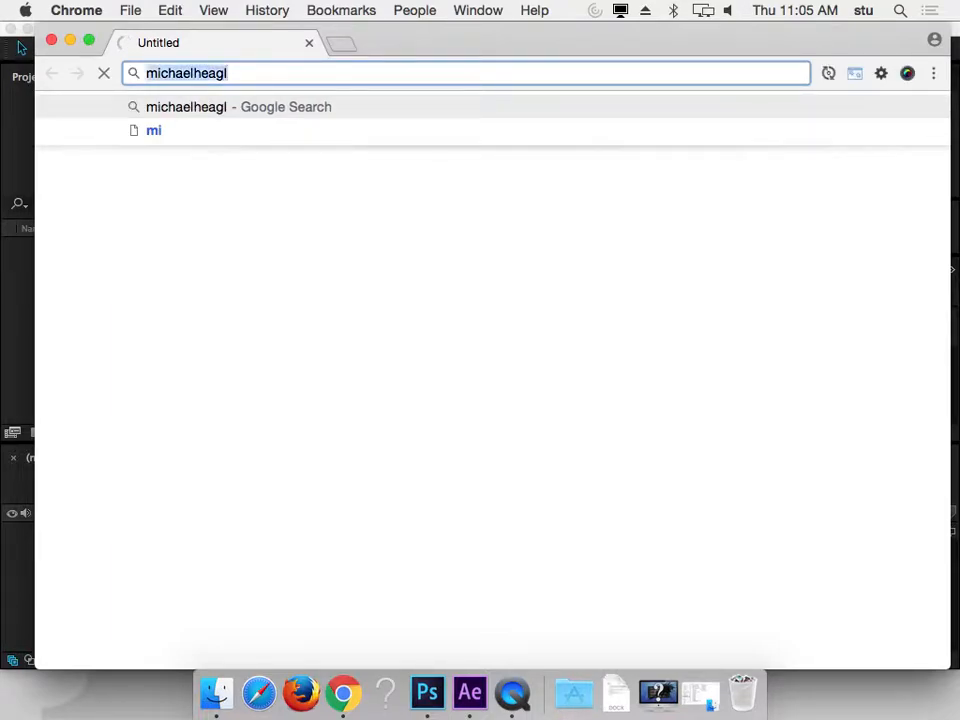
{"action": "type", "text": "e.com"}
{"action": "key", "text": "Return"}
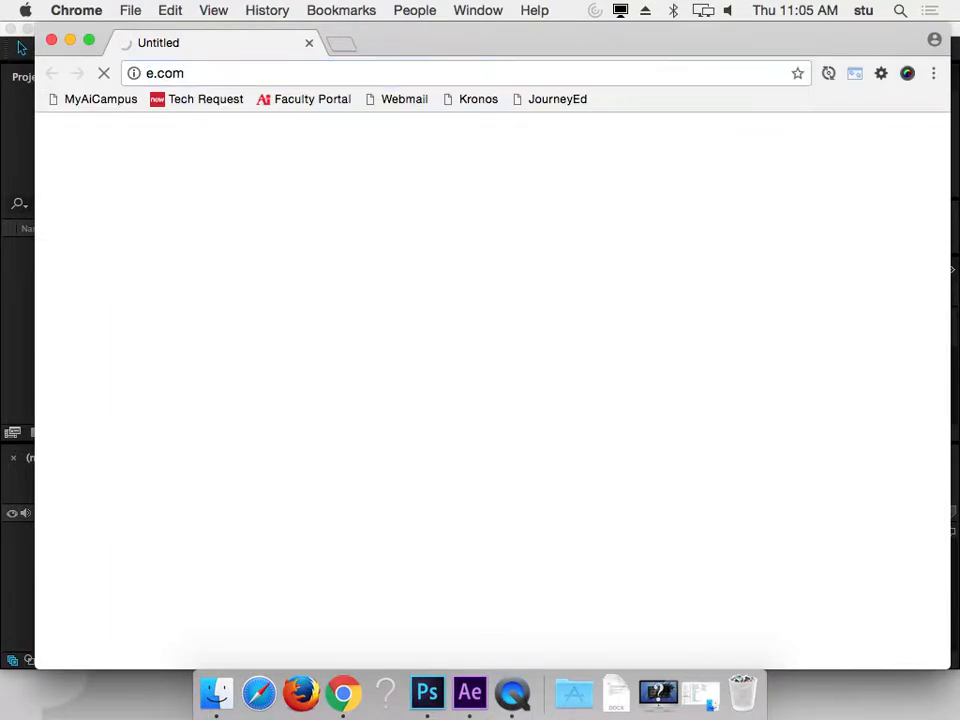
{"action": "key", "text": "Escape"}
{"action": "left_click", "coordinate": [236, 77]}
{"action": "type", "text": "mich"}
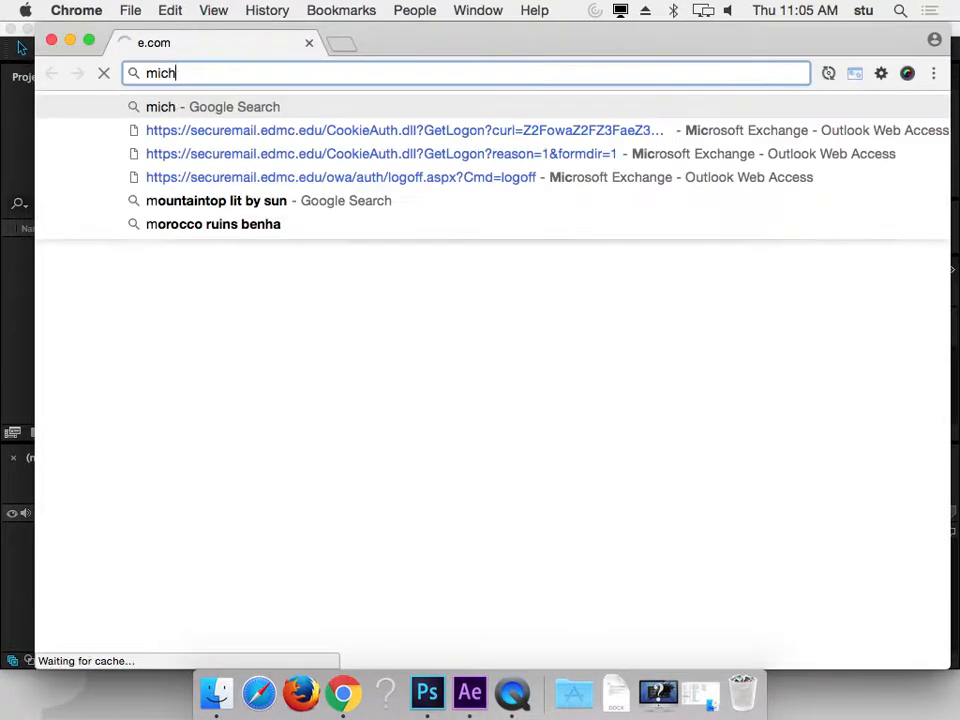
{"action": "type", "text": "aelje"}
{"action": "key", "text": "BackSpace"}
{"action": "key", "text": "BackSpace"}
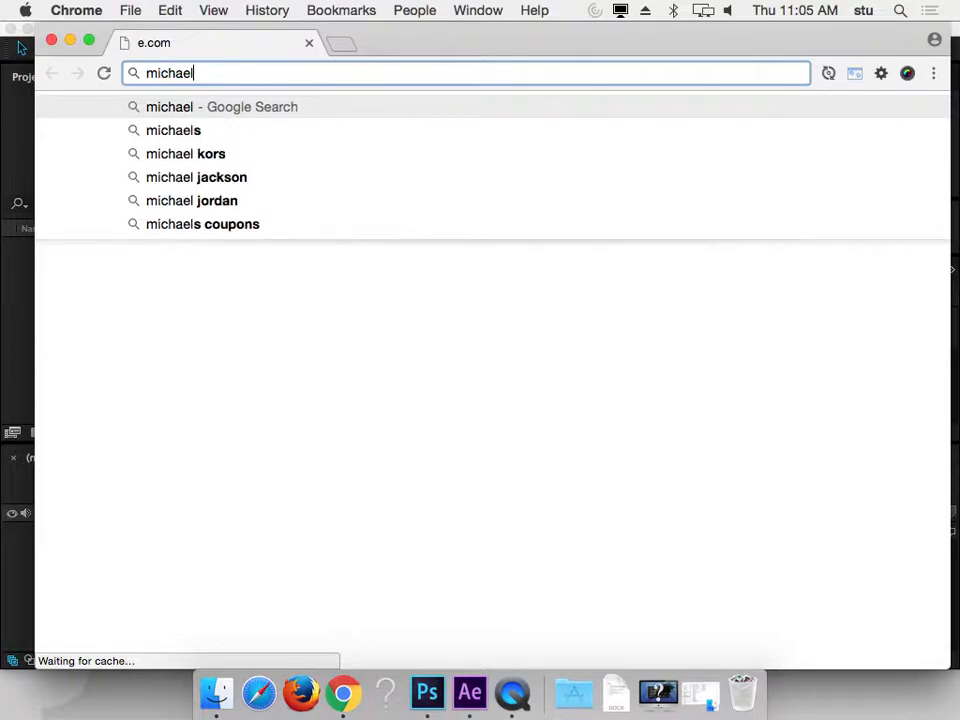
{"action": "type", "text": "heagle.com"}
{"action": "key", "text": "Return"}
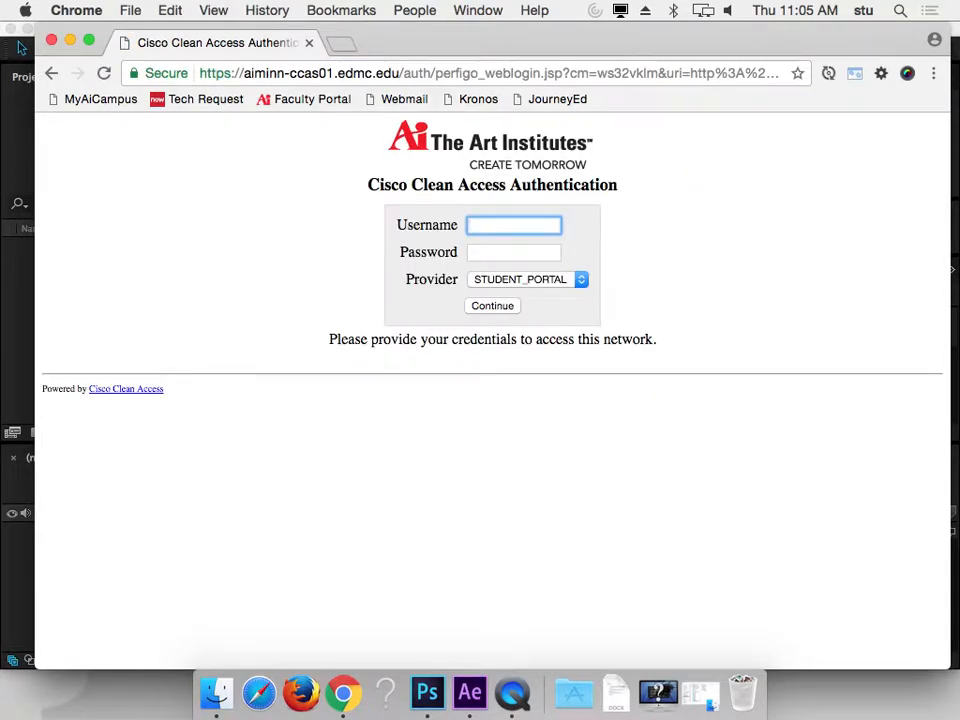
- Submit the Clean Access login with the username, password and the ADMIN provider
{"action": "type", "text": "mheagle"}
{"action": "key", "text": "Tab"}
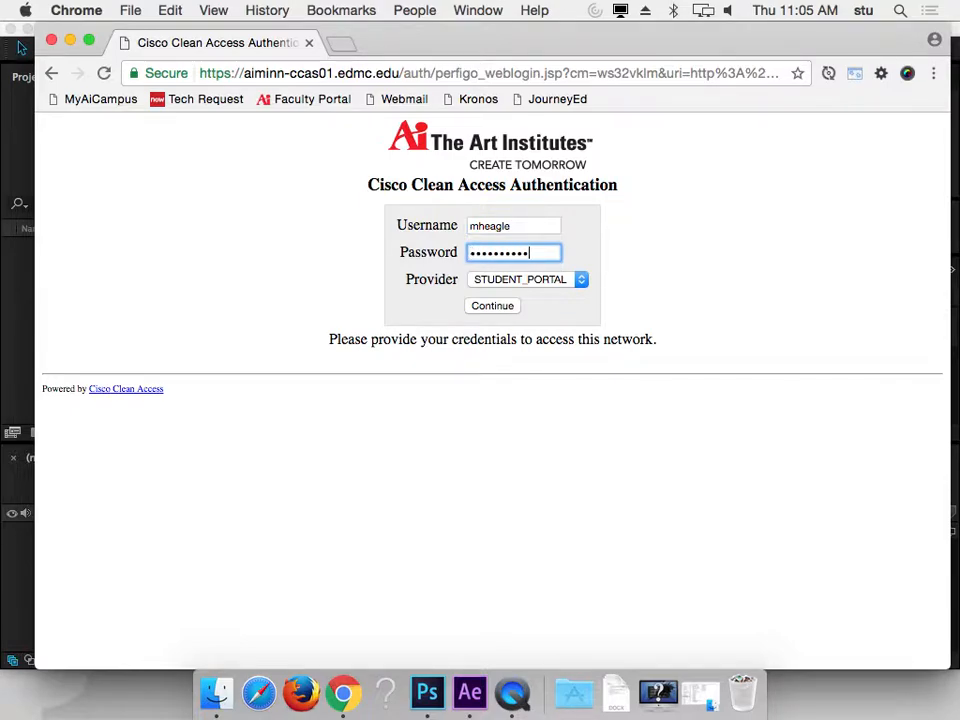
{"action": "left_click", "coordinate": [574, 281]}
{"action": "left_click", "coordinate": [525, 279]}
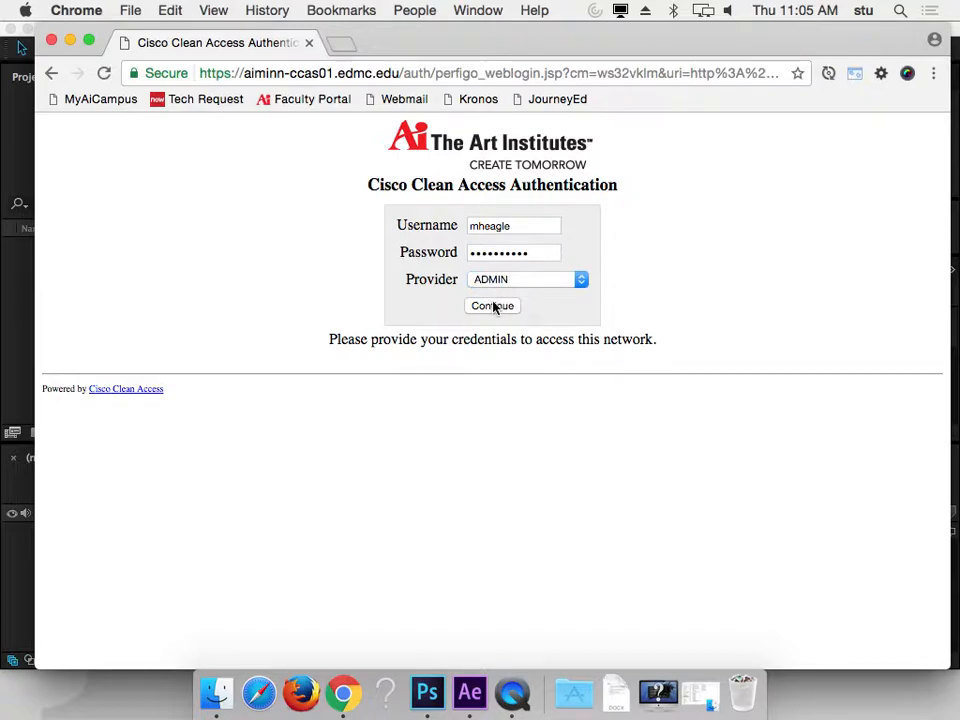
{"action": "left_click", "coordinate": [493, 306]}
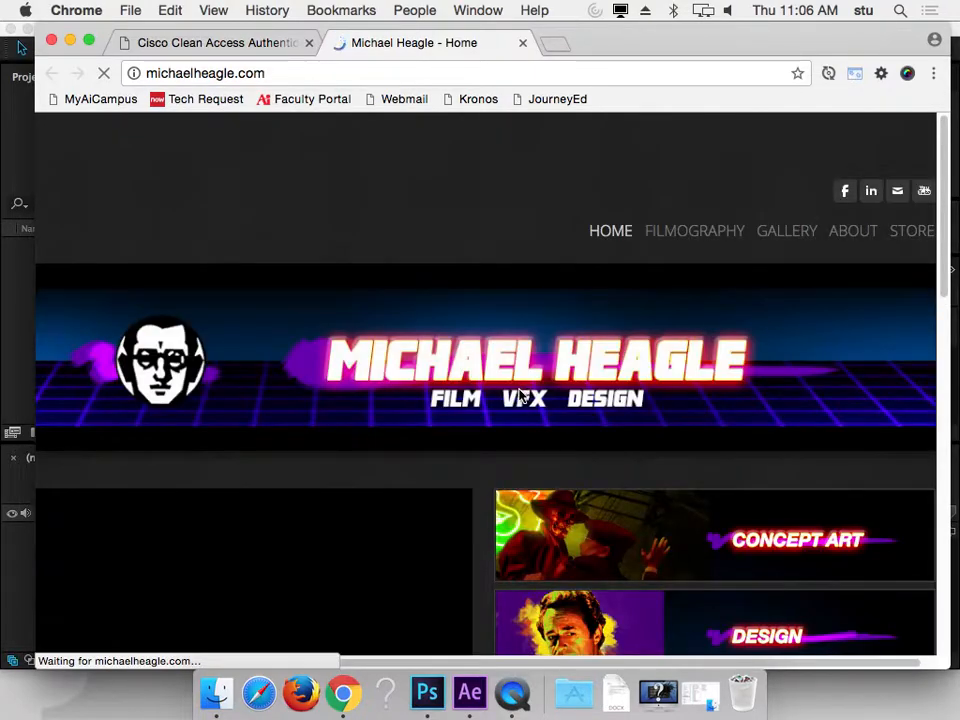
- Open the VFX DEMO 2016 reel via its Vimeo logo, then close the portfolio tab
{"action": "scroll", "coordinate": [394, 463], "scroll_direction": "down", "scroll_amount": 5}
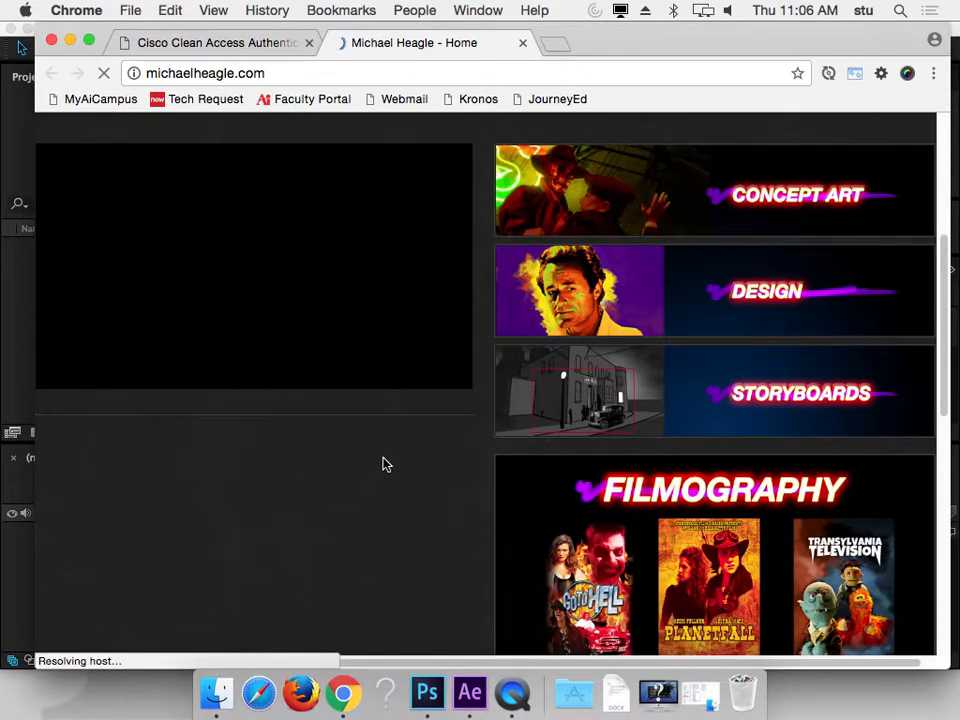
{"action": "scroll", "coordinate": [387, 464], "scroll_direction": "down", "scroll_amount": 1}
{"action": "scroll", "coordinate": [381, 464], "scroll_direction": "down", "scroll_amount": 4}
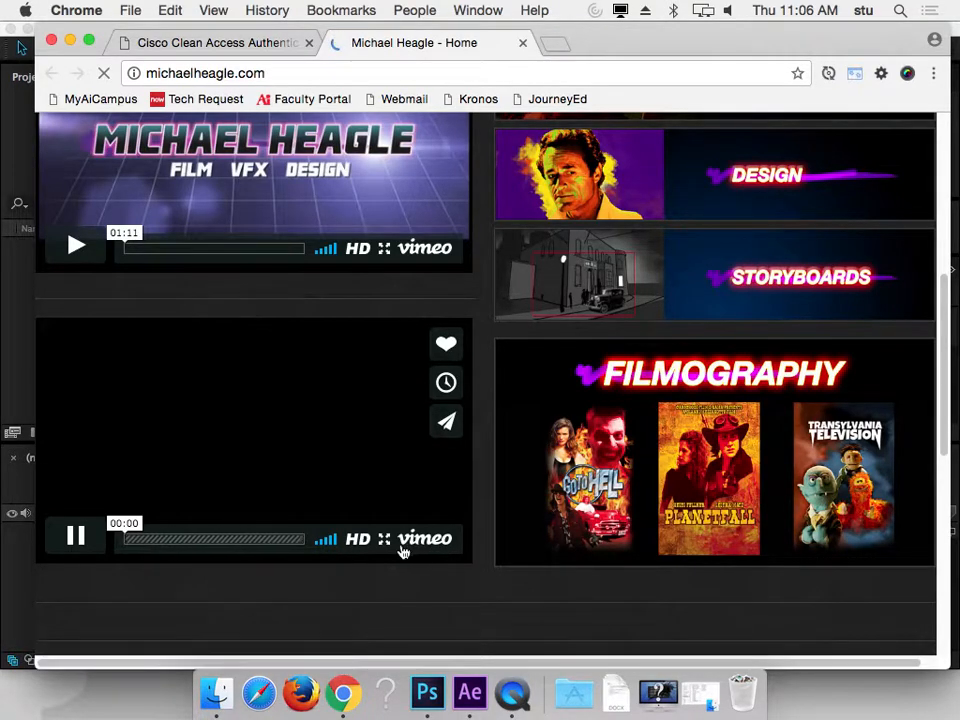
{"action": "left_click", "coordinate": [404, 547]}
{"action": "left_click", "coordinate": [468, 43]}
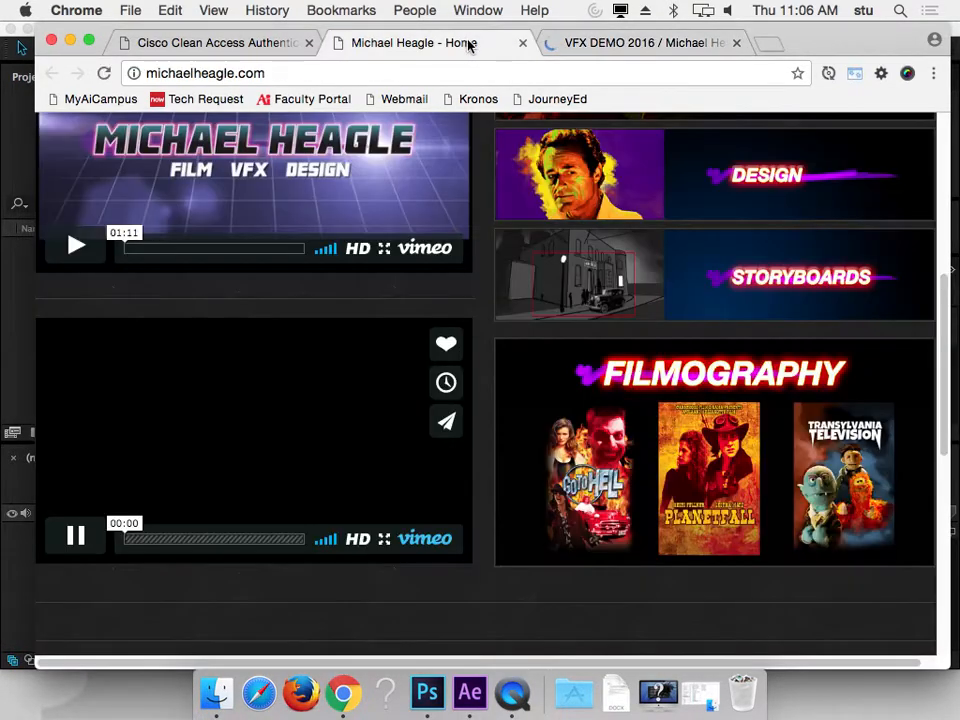
{"action": "left_click", "coordinate": [522, 43]}
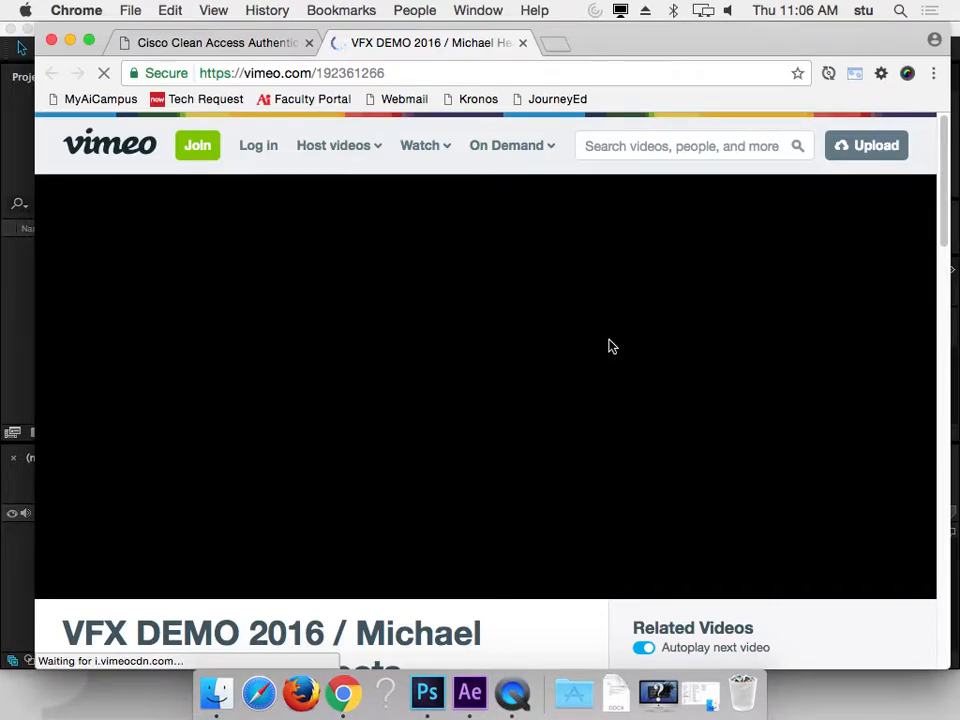
- Play the reel, seeking and pausing between about 00:24 and 00:28 before resuming
{"action": "scroll", "coordinate": [609, 346], "scroll_direction": "down", "scroll_amount": 1}
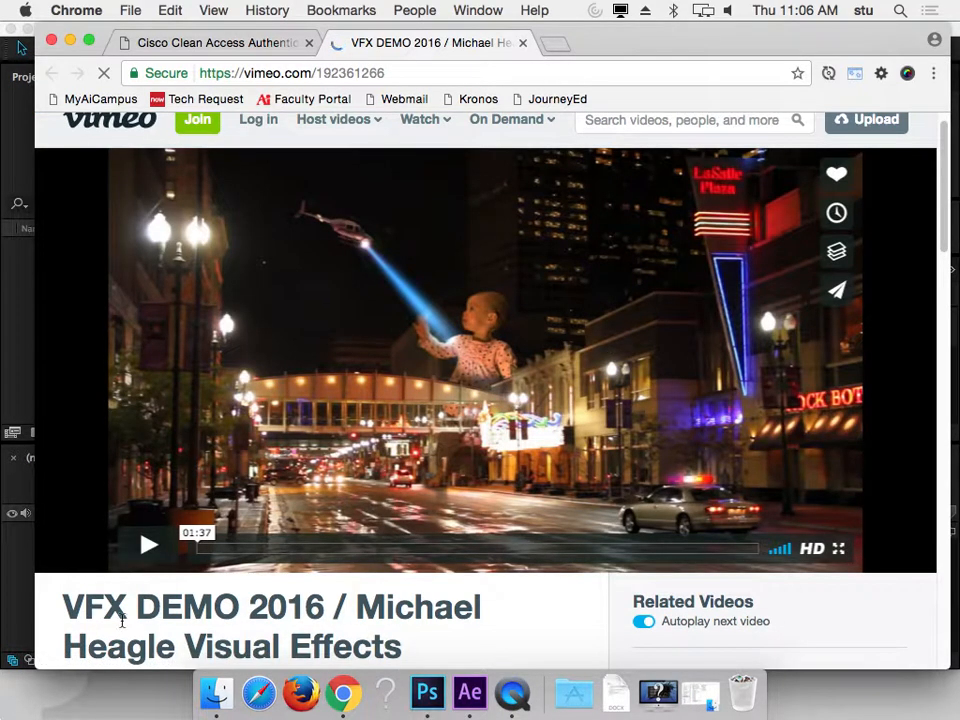
{"action": "left_click", "coordinate": [152, 547]}
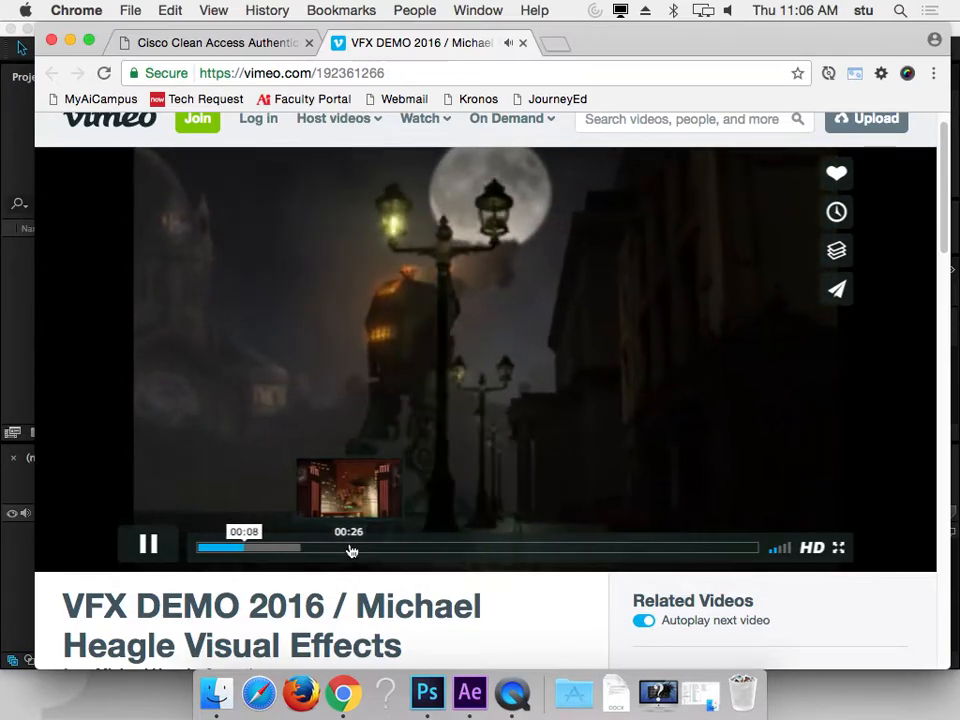
{"action": "left_click", "coordinate": [343, 548]}
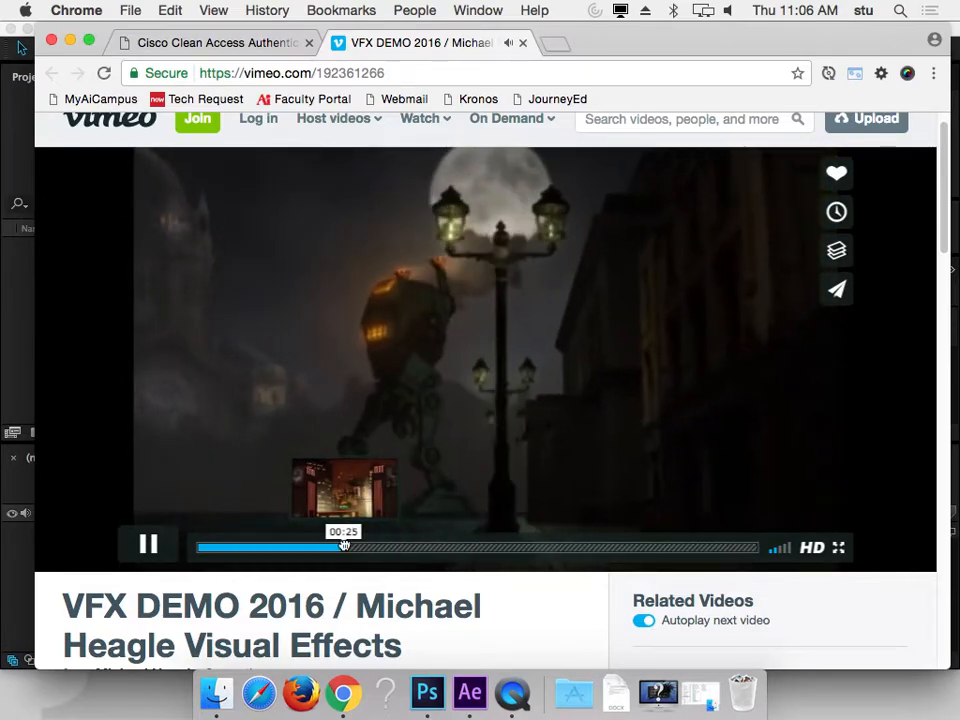
{"action": "left_click", "coordinate": [145, 547]}
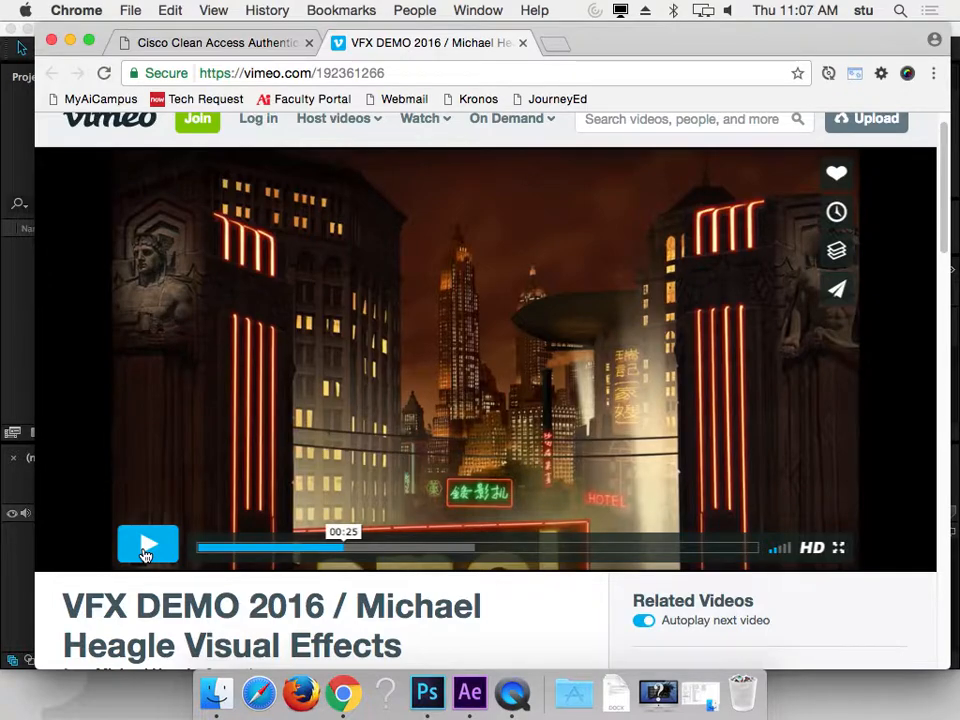
{"action": "left_click", "coordinate": [337, 551]}
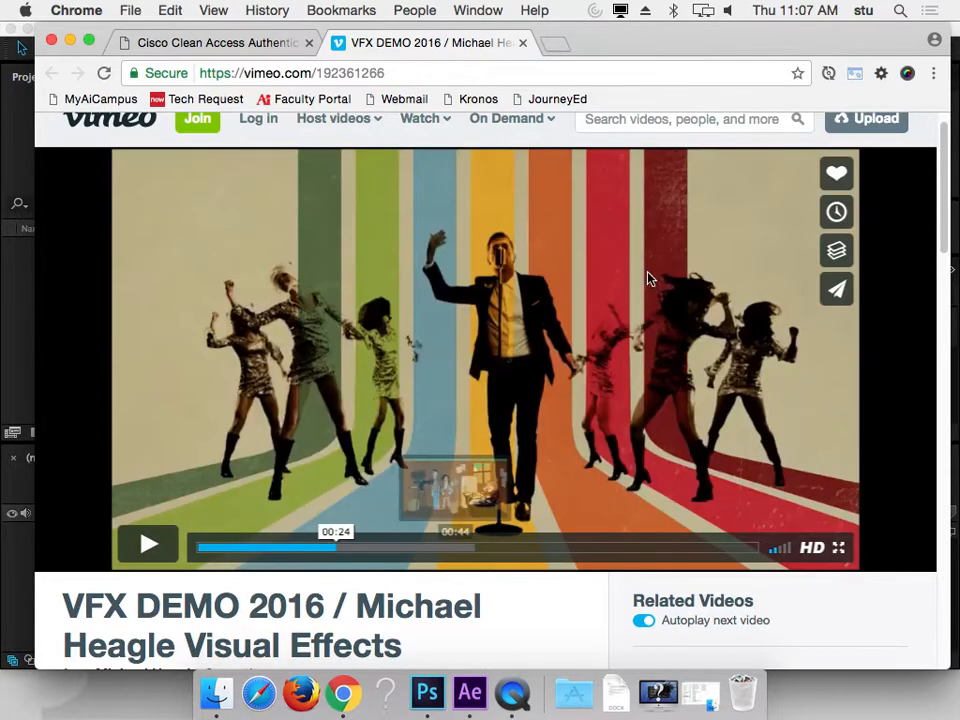
{"action": "left_click", "coordinate": [148, 549]}
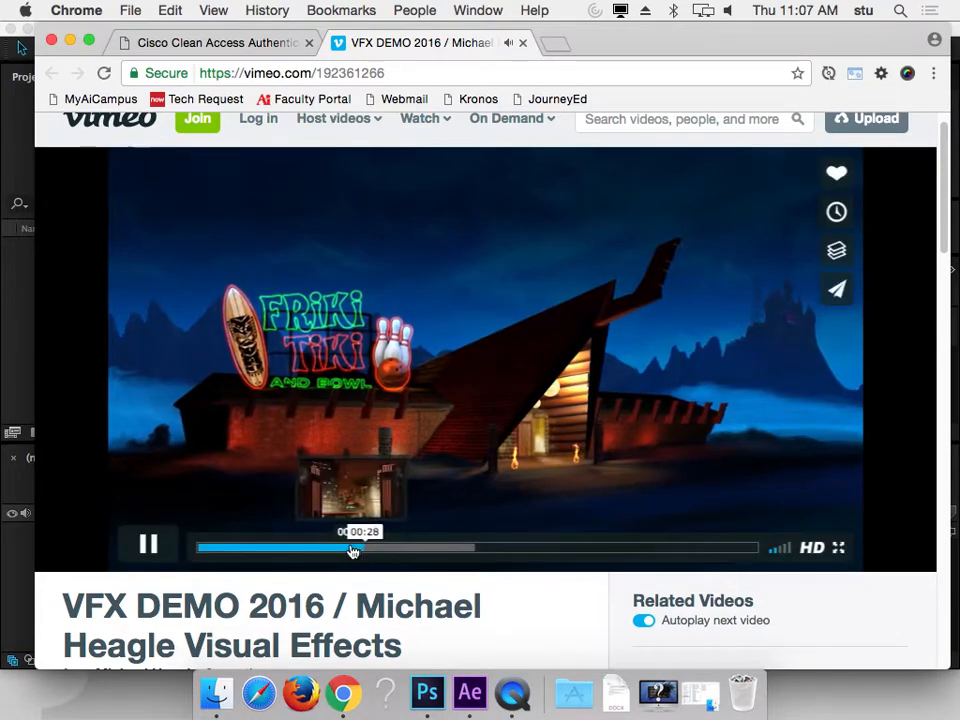
{"action": "left_click", "coordinate": [352, 550]}
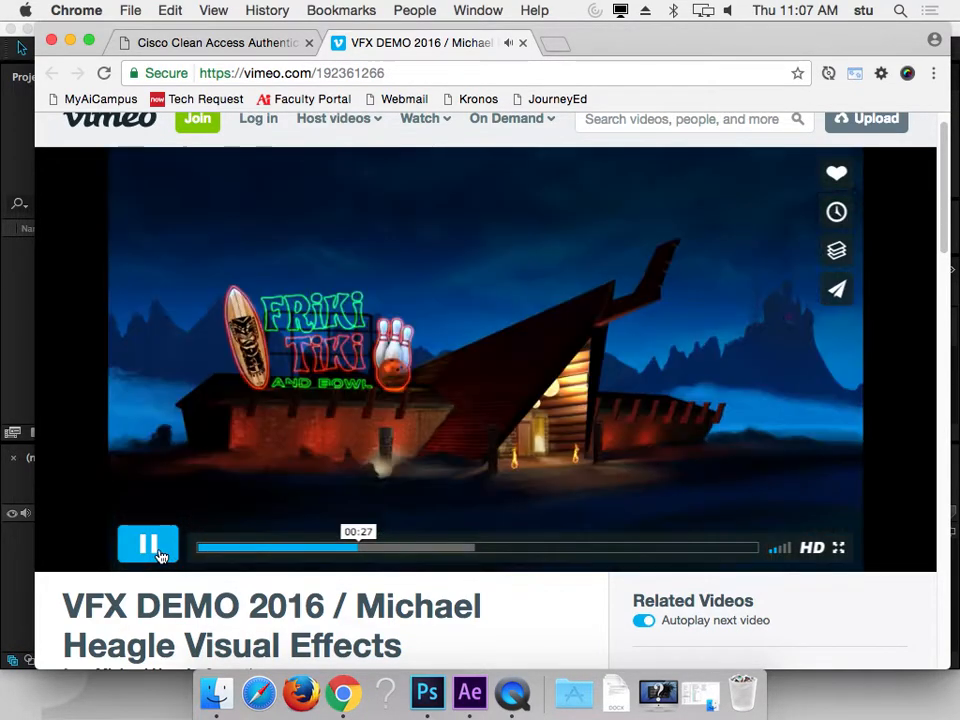
{"action": "left_click", "coordinate": [155, 552]}
{"action": "left_click", "coordinate": [335, 550]}
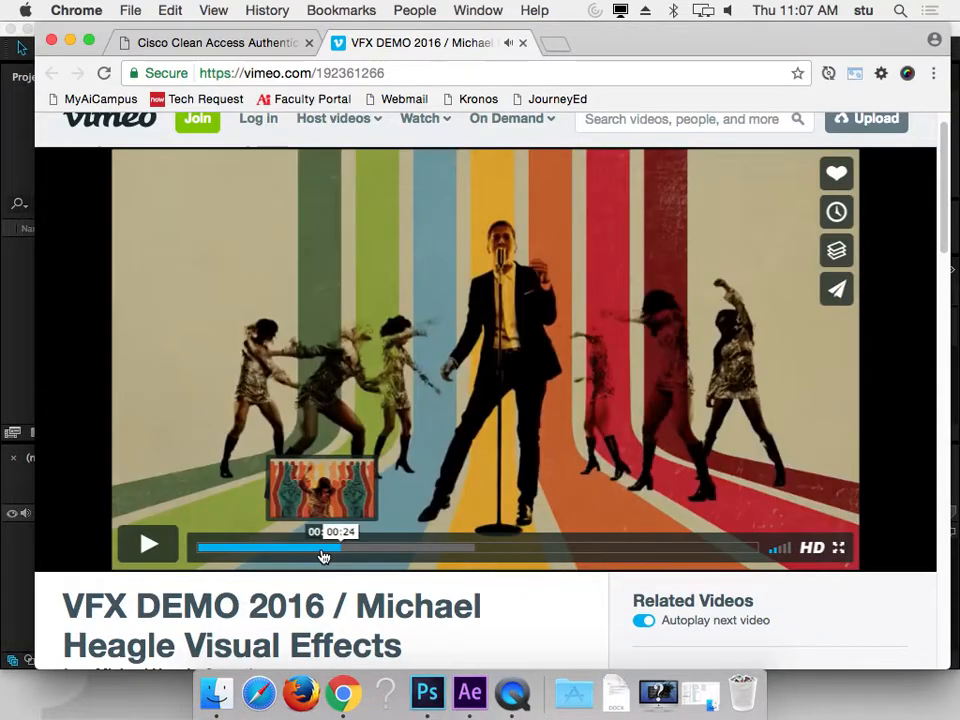
{"action": "left_click", "coordinate": [147, 550]}
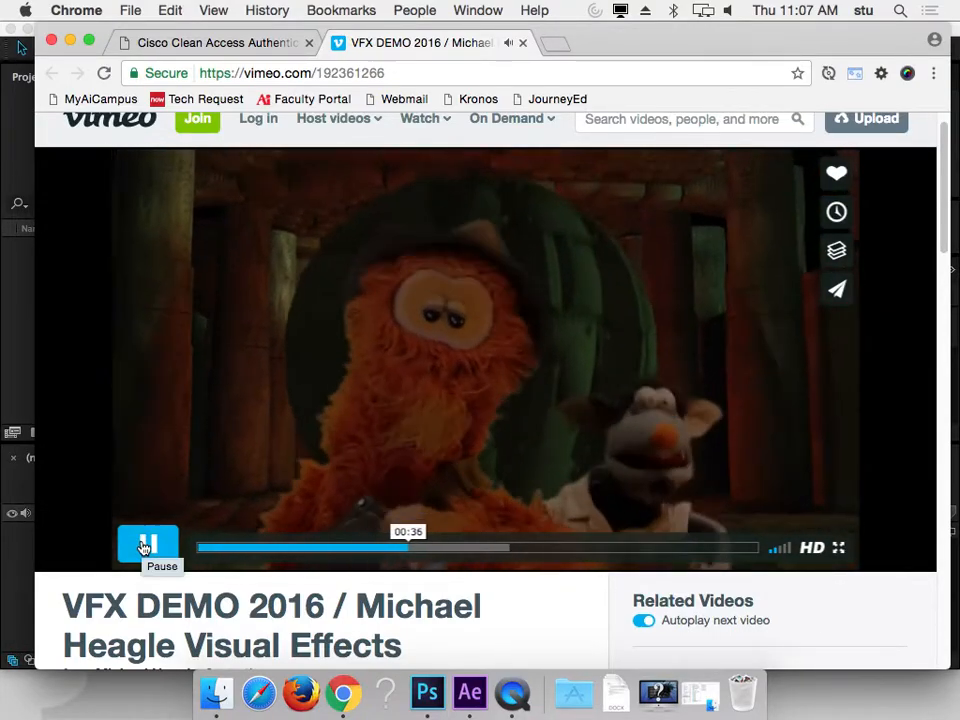
{"action": "left_click", "coordinate": [147, 545]}
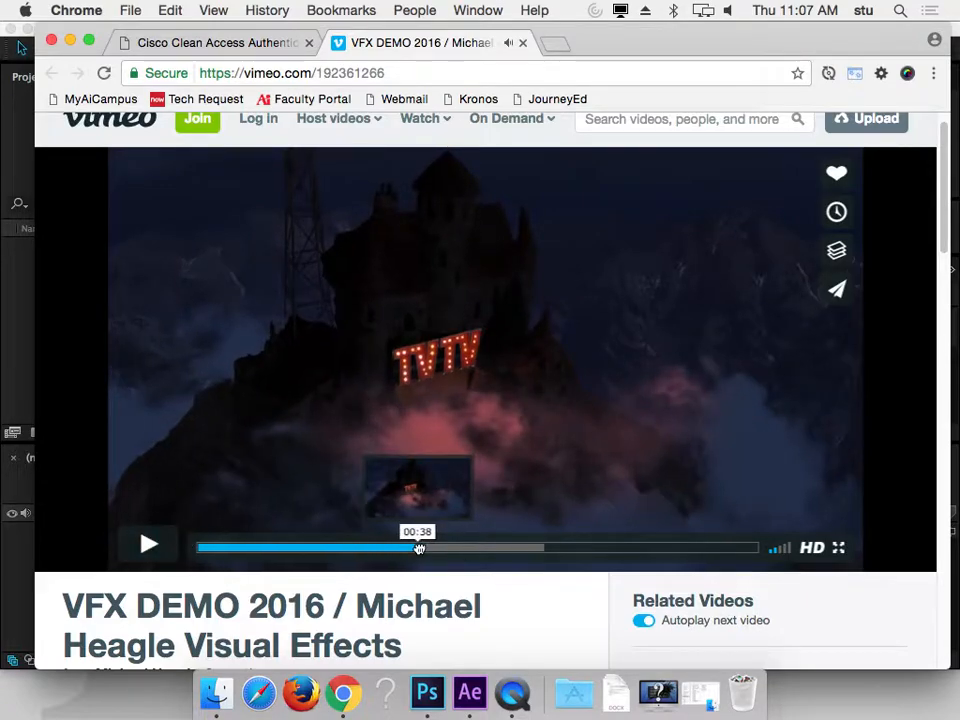
{"action": "mouse_move", "coordinate": [418, 549]}
{"action": "left_mouse_down"}
{"action": "mouse_move", "coordinate": [407, 549]}
{"action": "mouse_move", "coordinate": [416, 549]}
{"action": "left_mouse_up"}
{"action": "left_click", "coordinate": [130, 549]}
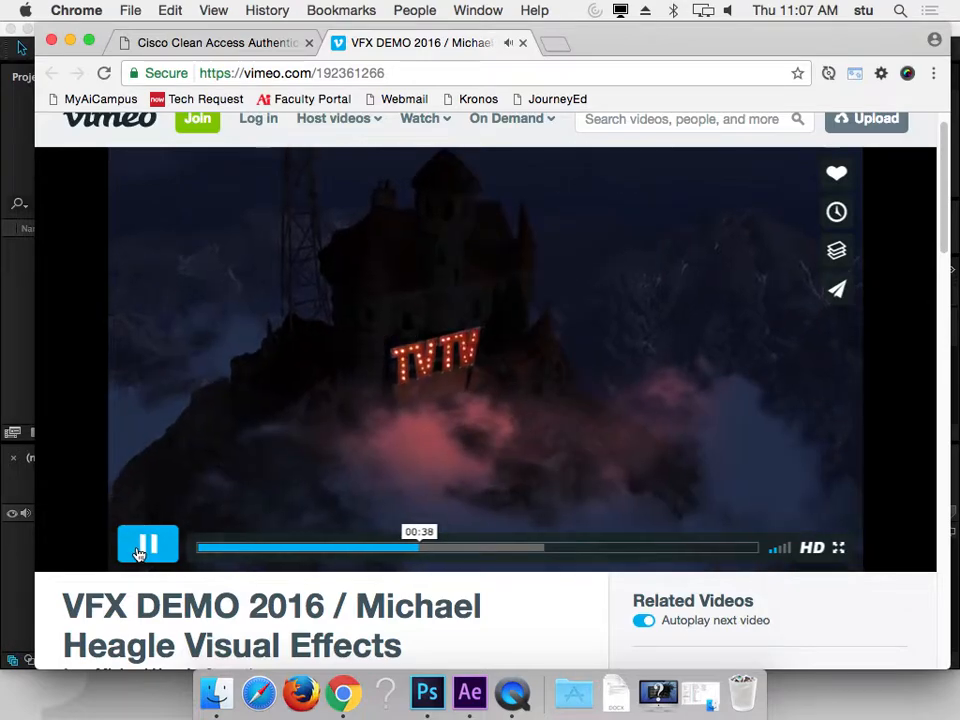
{"action": "left_click", "coordinate": [146, 545]}
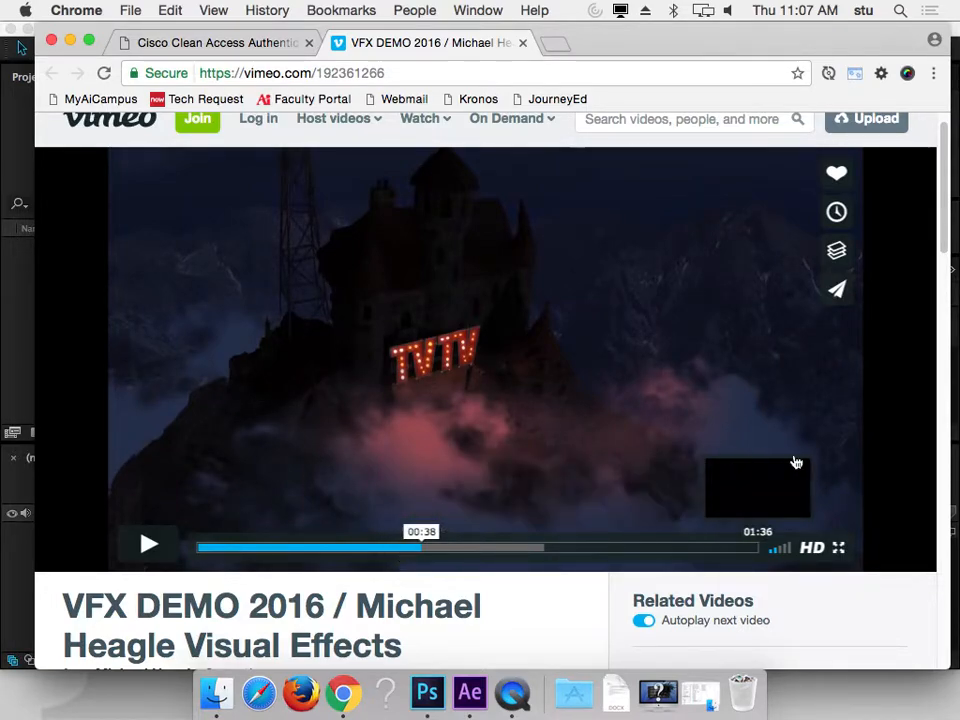
{"action": "left_click", "coordinate": [418, 549]}
{"action": "left_click_drag", "start_coordinate": [418, 549], "coordinate": [416, 551]}
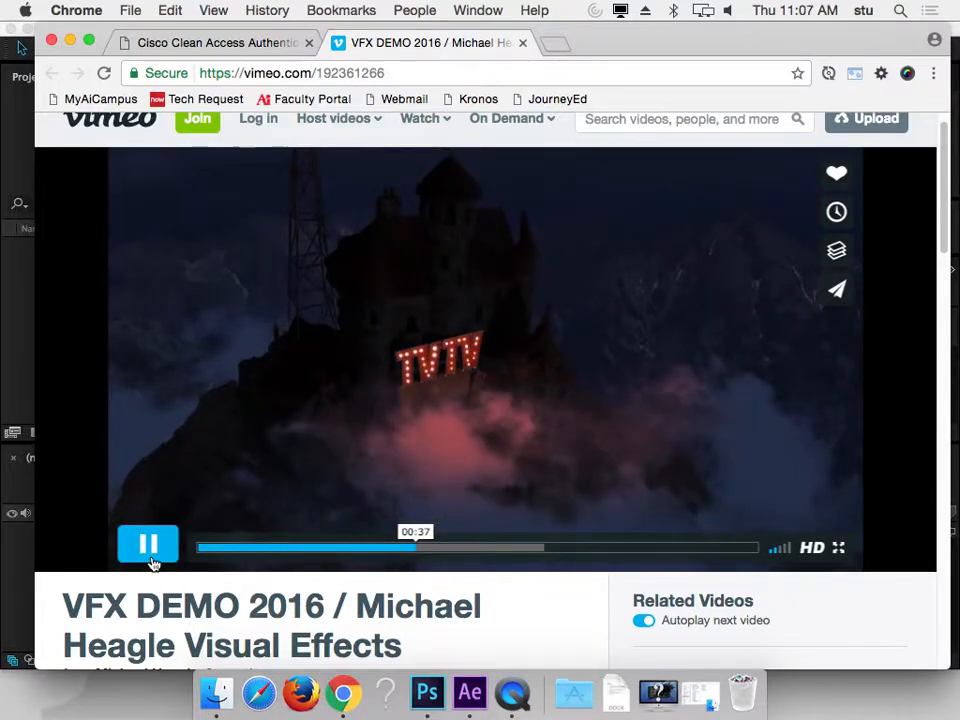
{"action": "left_click", "coordinate": [150, 560]}
{"action": "left_click", "coordinate": [150, 560]}
{"action": "left_click_drag", "start_coordinate": [420, 554], "coordinate": [412, 555]}
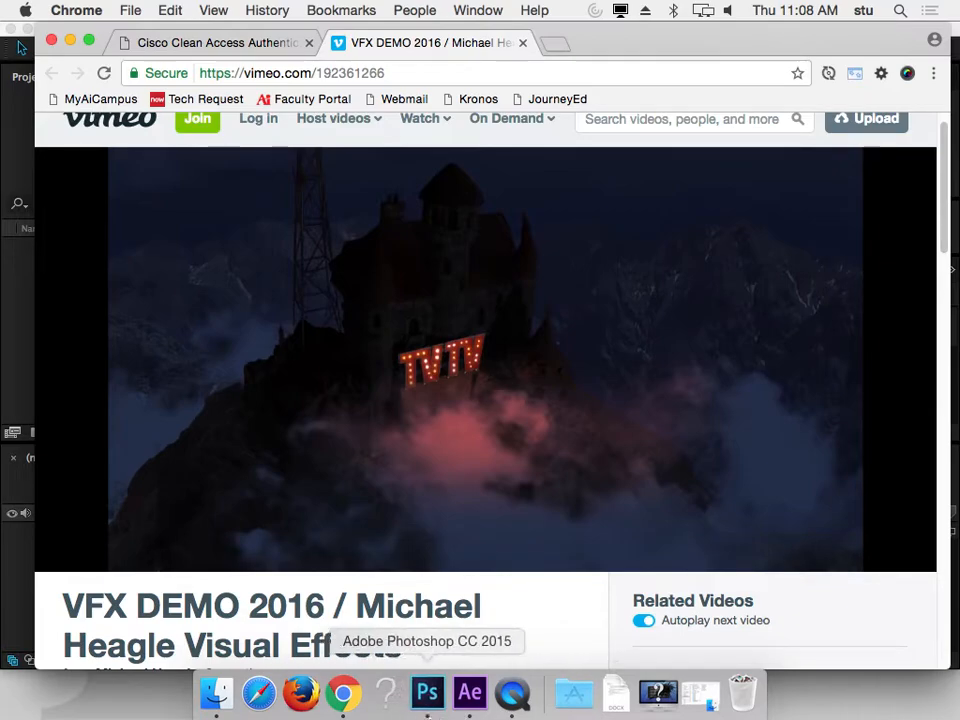
{"action": "left_click", "coordinate": [428, 710]}
- Create a new 873×358 pixel document and enlarge its window
{"action": "key", "text": "Escape"}
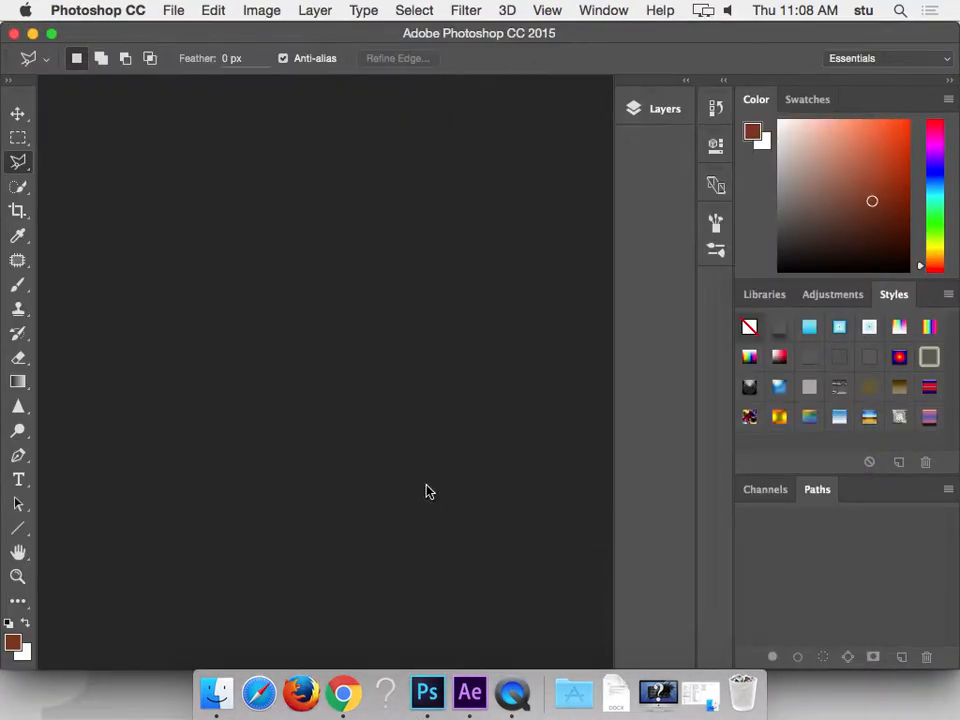
{"action": "key", "text": "super+n"}
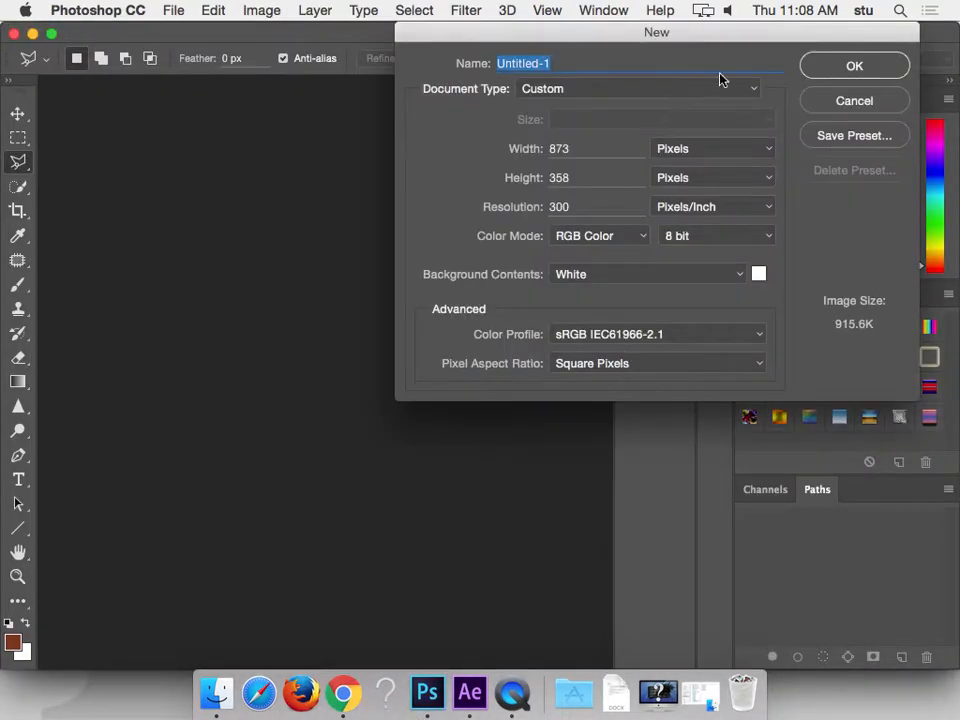
{"action": "left_click", "coordinate": [862, 66]}
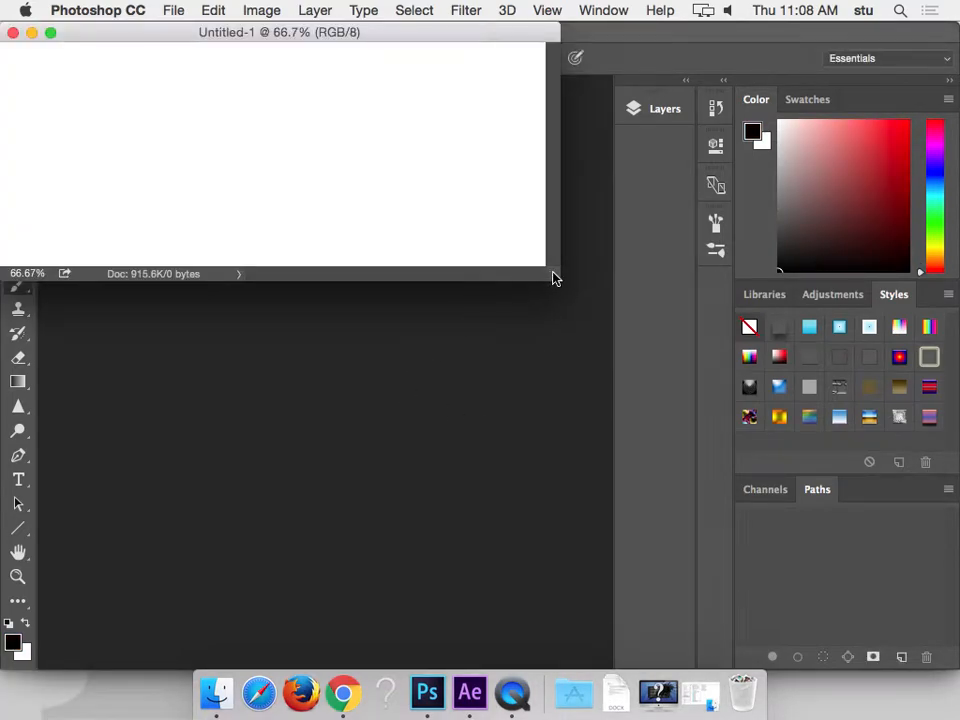
{"action": "left_click_drag", "start_coordinate": [556, 279], "coordinate": [812, 644]}
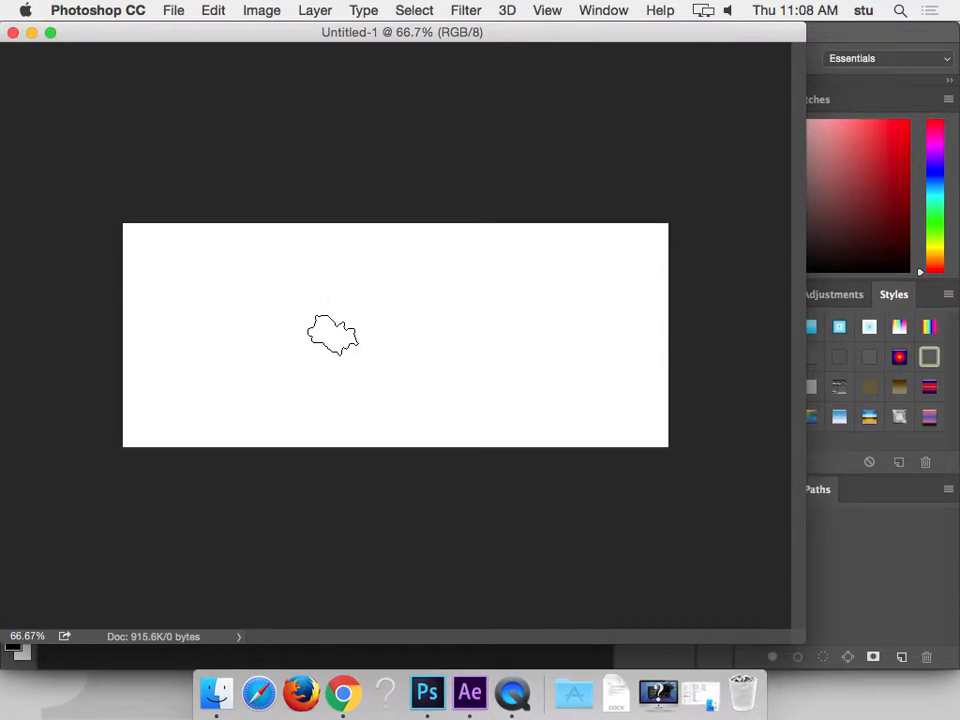
- Sketch a rough 3D layout of boxes, loops and lines labelled 3D with a small brush
{"action": "key", "text": "bracketleft"}
{"action": "key", "text": "bracketleft"}
{"action": "key", "text": "bracketleft"}
{"action": "key", "text": "bracketleft"}
{"action": "mouse_move", "coordinate": [226, 300]}
{"action": "left_mouse_down"}
{"action": "mouse_move", "coordinate": [231, 364]}
{"action": "mouse_move", "coordinate": [226, 307]}
{"action": "mouse_move", "coordinate": [311, 296]}
{"action": "mouse_move", "coordinate": [338, 341]}
{"action": "left_mouse_up"}
{"action": "left_click_drag", "start_coordinate": [232, 385], "coordinate": [338, 339]}
{"action": "mouse_move", "coordinate": [417, 298]}
{"action": "left_mouse_down"}
{"action": "mouse_move", "coordinate": [387, 324]}
{"action": "mouse_move", "coordinate": [328, 348]}
{"action": "mouse_move", "coordinate": [331, 408]}
{"action": "mouse_move", "coordinate": [437, 350]}
{"action": "left_mouse_up"}
{"action": "mouse_move", "coordinate": [429, 274]}
{"action": "left_mouse_down"}
{"action": "mouse_move", "coordinate": [434, 307]}
{"action": "mouse_move", "coordinate": [436, 362]}
{"action": "left_mouse_up"}
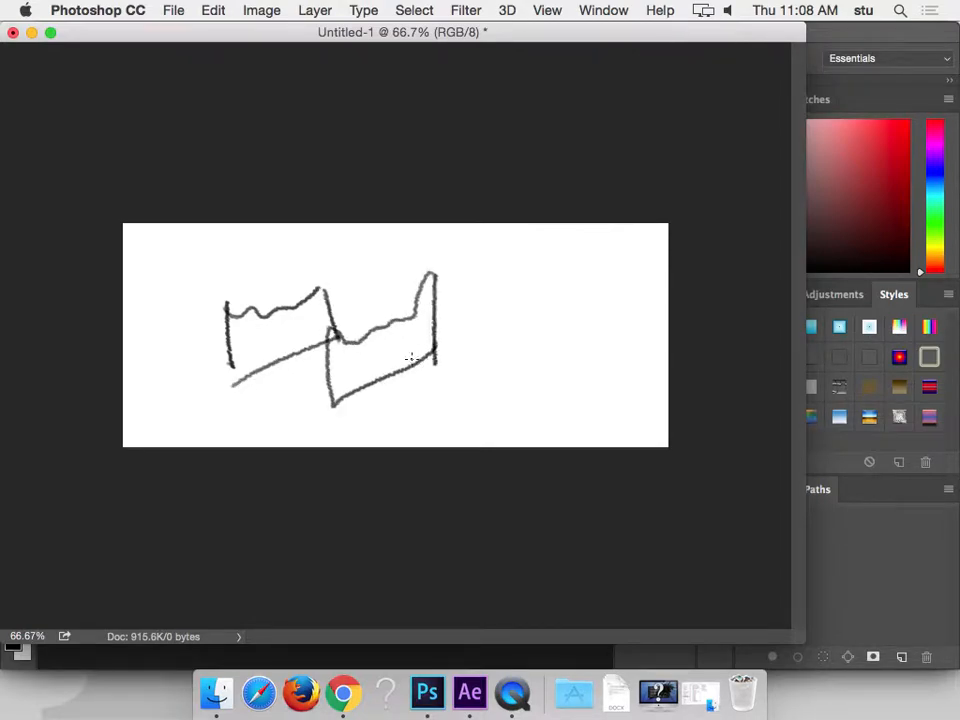
{"action": "mouse_move", "coordinate": [375, 347]}
{"action": "left_mouse_down"}
{"action": "mouse_move", "coordinate": [376, 301]}
{"action": "mouse_move", "coordinate": [387, 303]}
{"action": "mouse_move", "coordinate": [378, 352]}
{"action": "mouse_move", "coordinate": [408, 343]}
{"action": "left_mouse_up"}
{"action": "left_click_drag", "start_coordinate": [524, 273], "coordinate": [484, 306]}
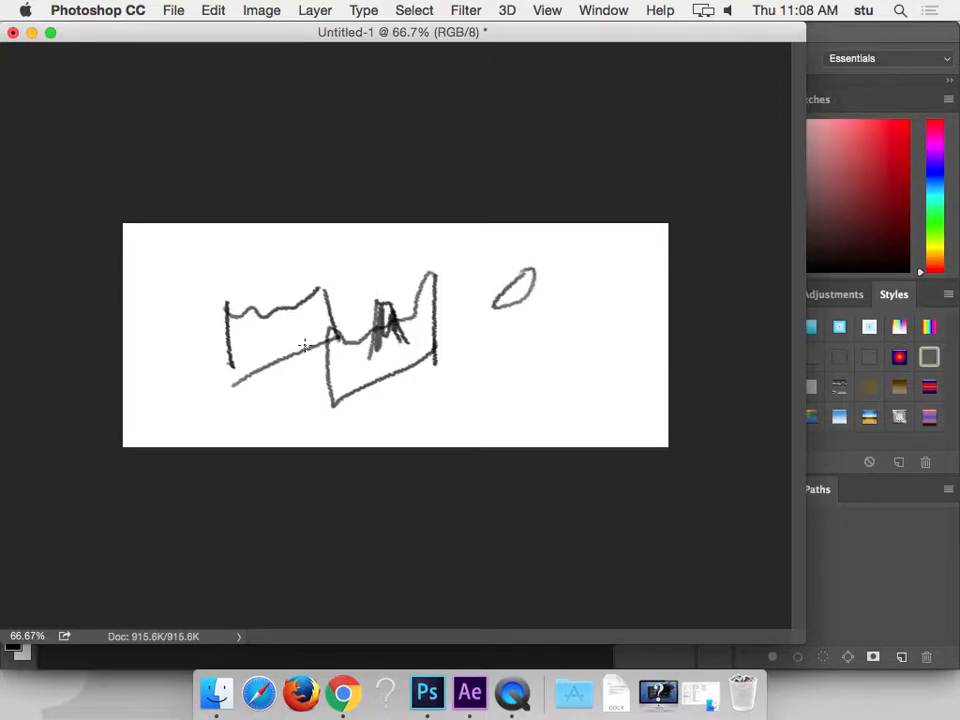
{"action": "left_click_drag", "start_coordinate": [304, 345], "coordinate": [290, 360]}
{"action": "left_click_drag", "start_coordinate": [203, 350], "coordinate": [524, 343]}
{"action": "mouse_move", "coordinate": [504, 399]}
{"action": "left_mouse_down"}
{"action": "mouse_move", "coordinate": [490, 421]}
{"action": "mouse_move", "coordinate": [516, 423]}
{"action": "left_mouse_up"}
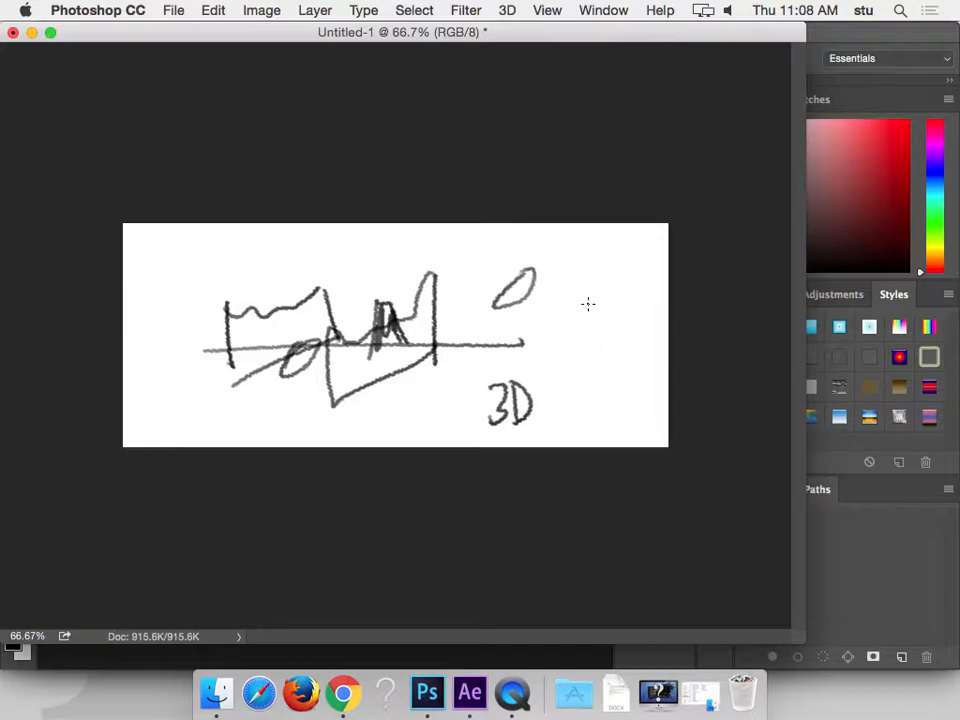
{"action": "left_click_drag", "start_coordinate": [554, 340], "coordinate": [556, 359]}
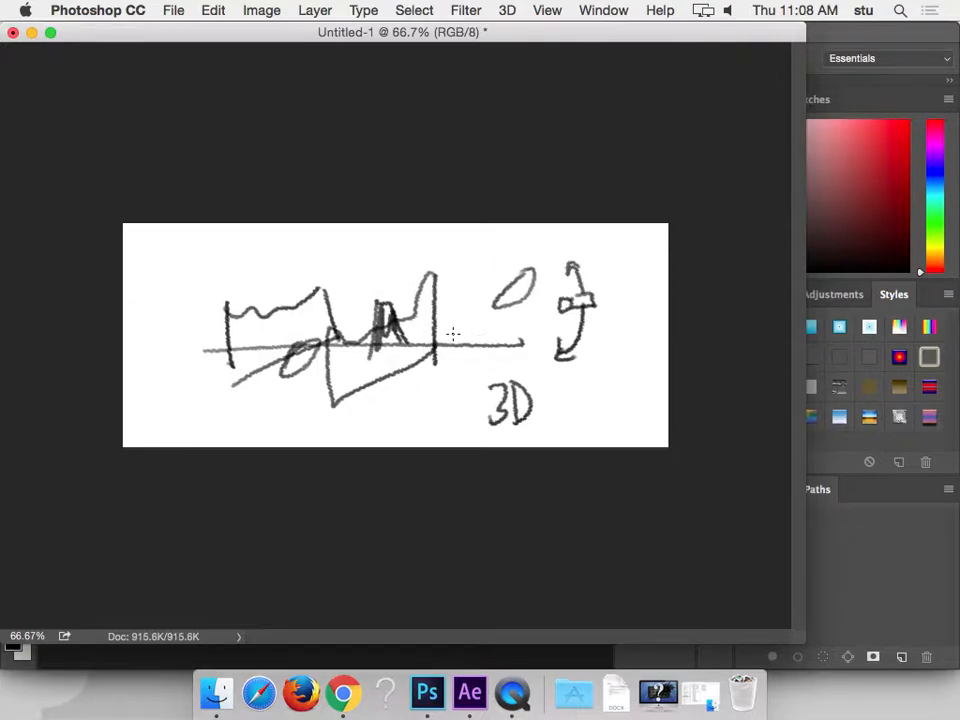
{"action": "left_click_drag", "start_coordinate": [294, 376], "coordinate": [318, 340]}
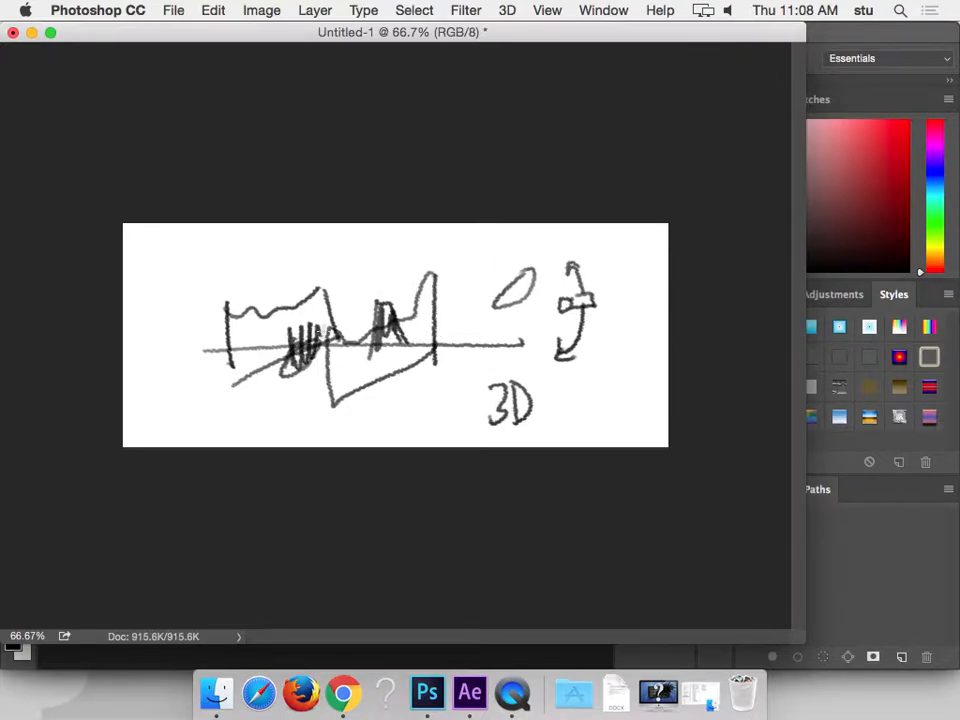
{"action": "mouse_move", "coordinate": [386, 305]}
{"action": "left_mouse_down"}
{"action": "mouse_move", "coordinate": [378, 287]}
{"action": "mouse_move", "coordinate": [380, 345]}
{"action": "mouse_move", "coordinate": [404, 345]}
{"action": "left_mouse_up"}
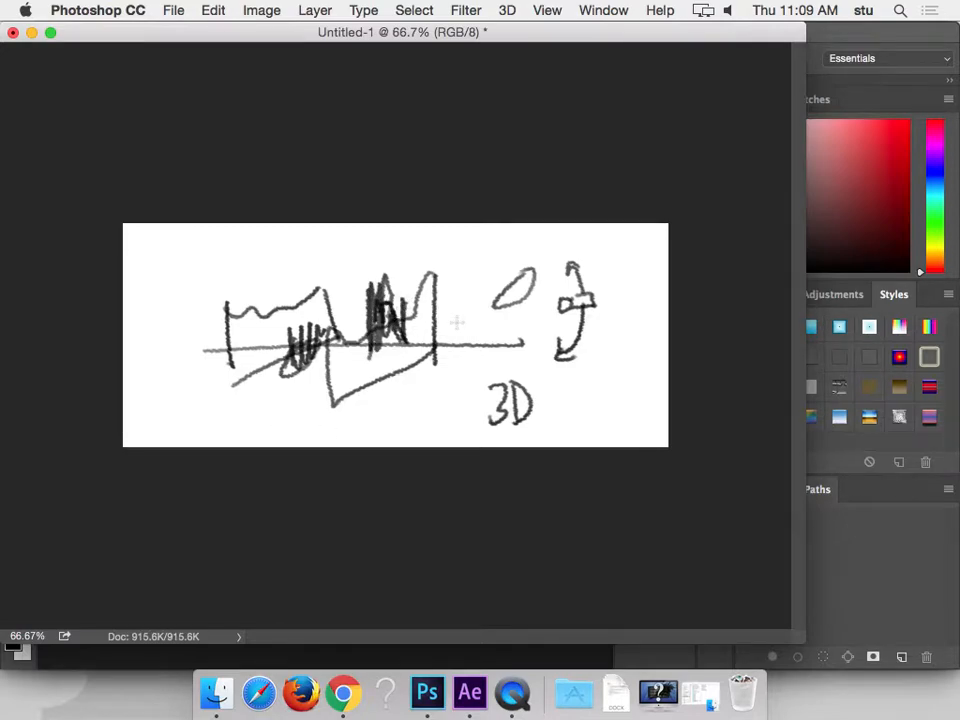
{"action": "left_click_drag", "start_coordinate": [203, 403], "coordinate": [624, 401]}
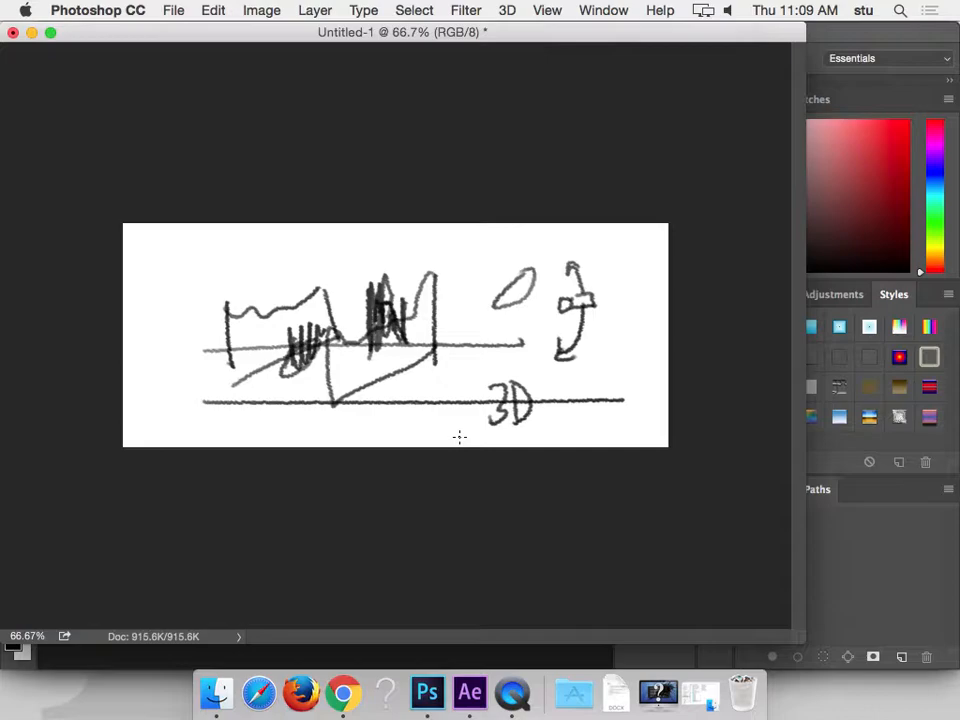
- Close the sketch without saving and open capitol-hill.psd from the Desktop
{"action": "key", "text": "super+w"}
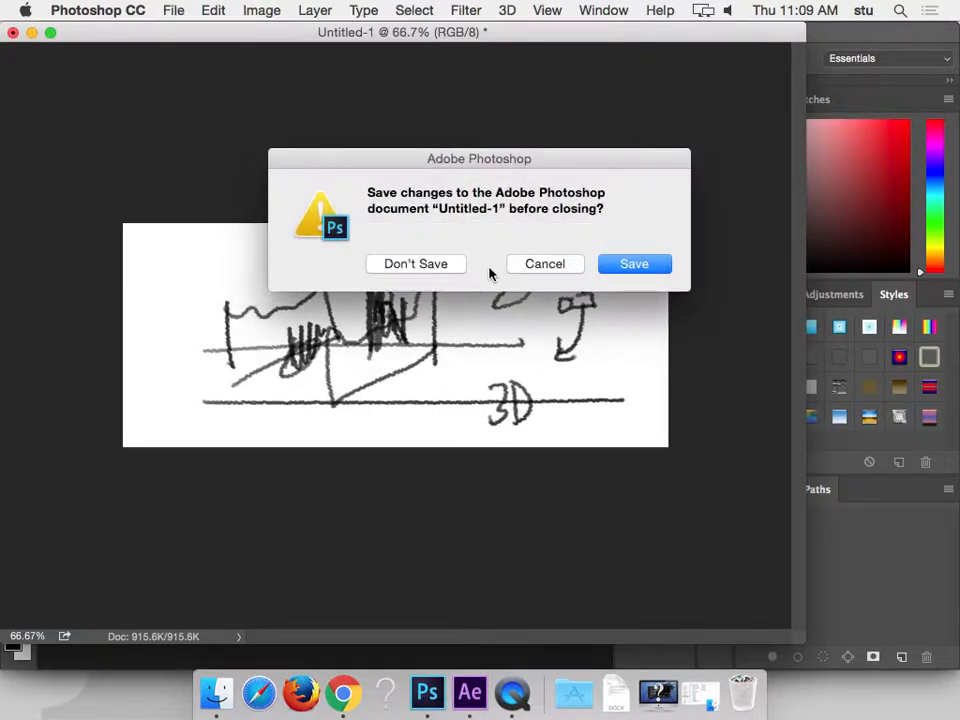
{"action": "left_click", "coordinate": [414, 266]}
{"action": "key", "text": "super+o"}
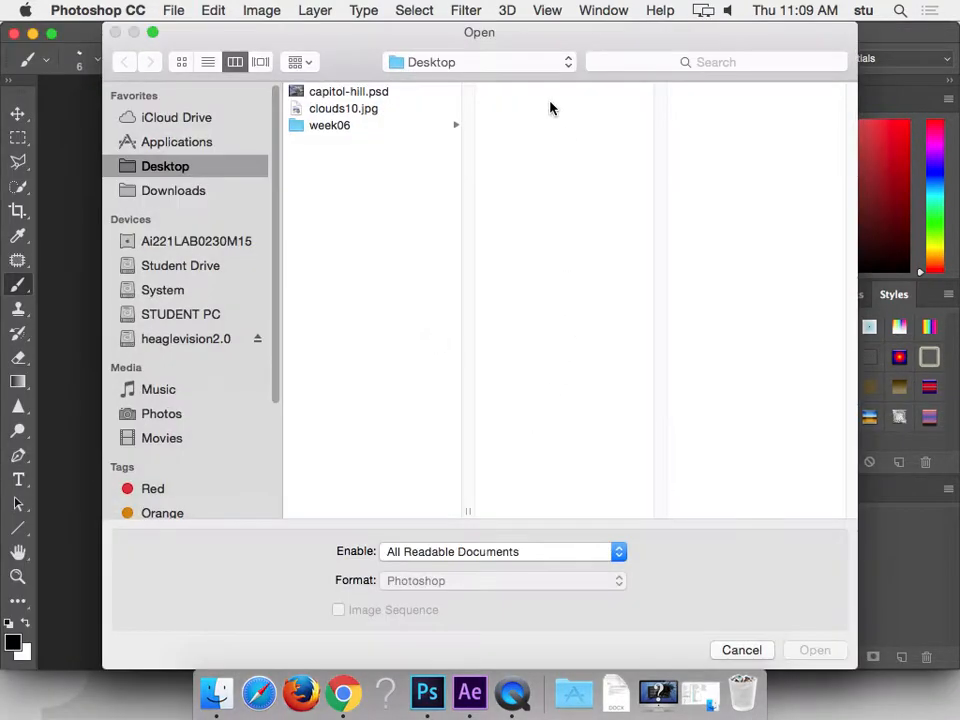
{"action": "left_click", "coordinate": [376, 92]}
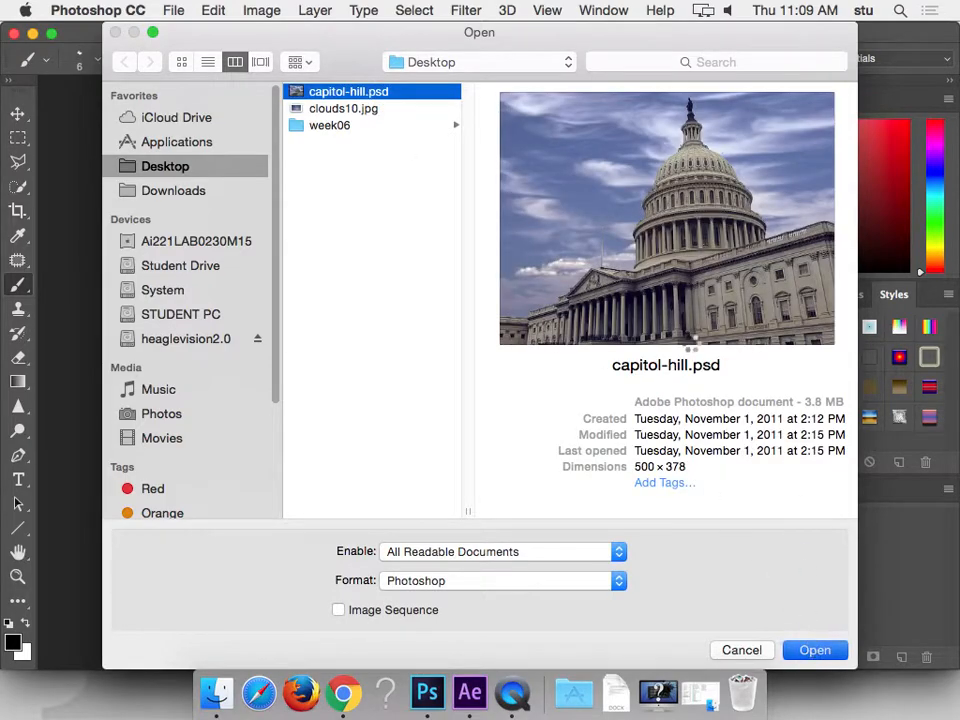
{"action": "key", "text": "Return"}
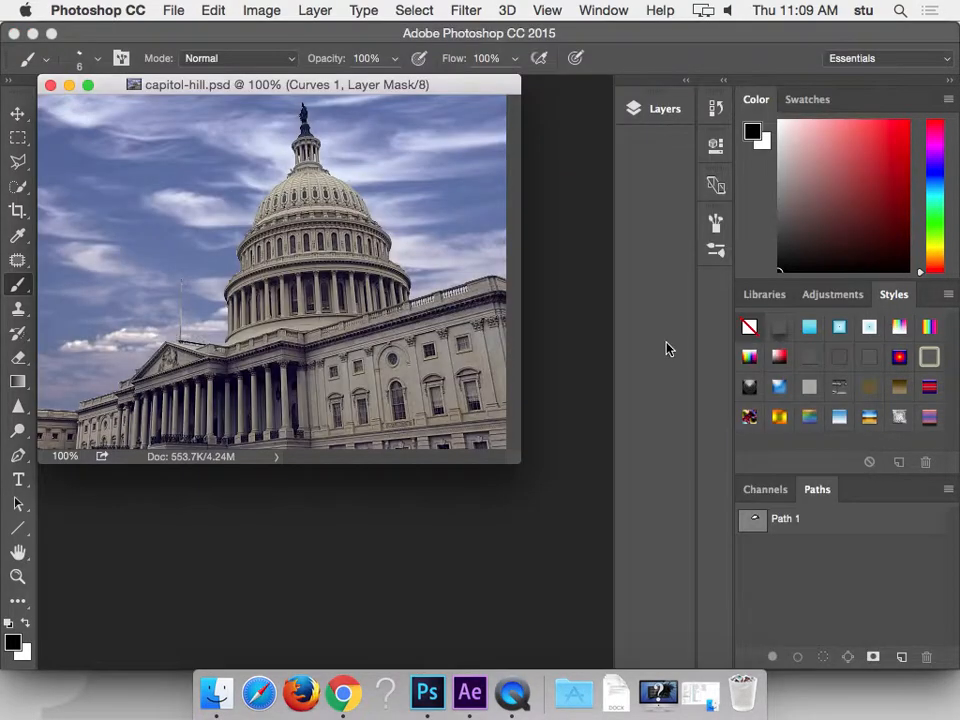
- Delete the Curves 1 adjustment layer and float the Layers panel beside the document
{"action": "left_click", "coordinate": [765, 489]}
{"action": "left_click", "coordinate": [660, 108]}
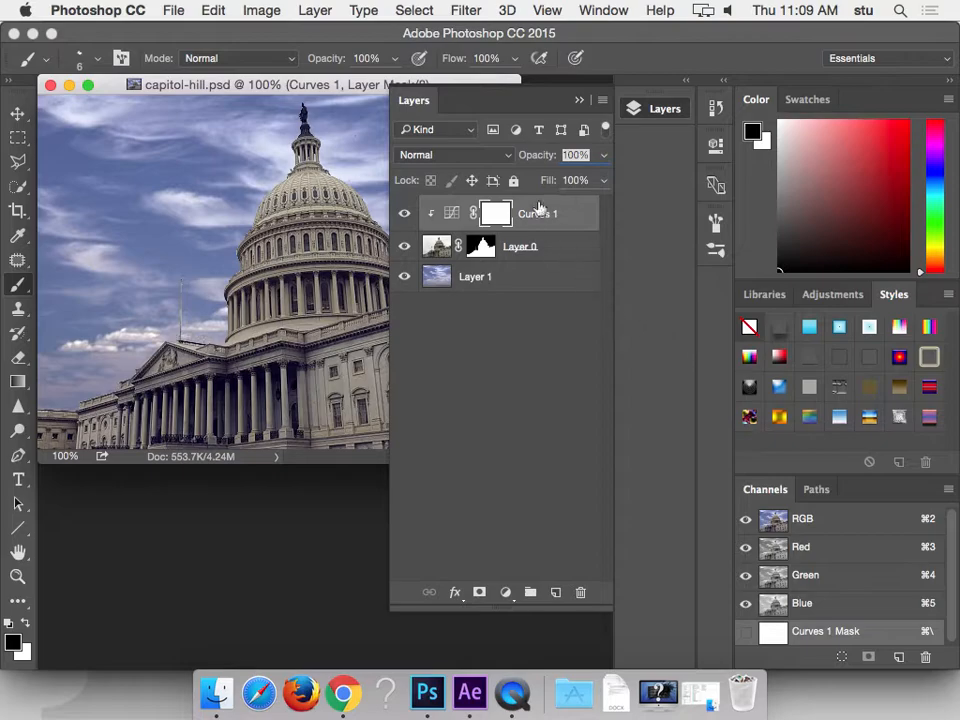
{"action": "left_click_drag", "start_coordinate": [540, 213], "coordinate": [578, 593]}
{"action": "left_click_drag", "start_coordinate": [536, 90], "coordinate": [771, 176]}
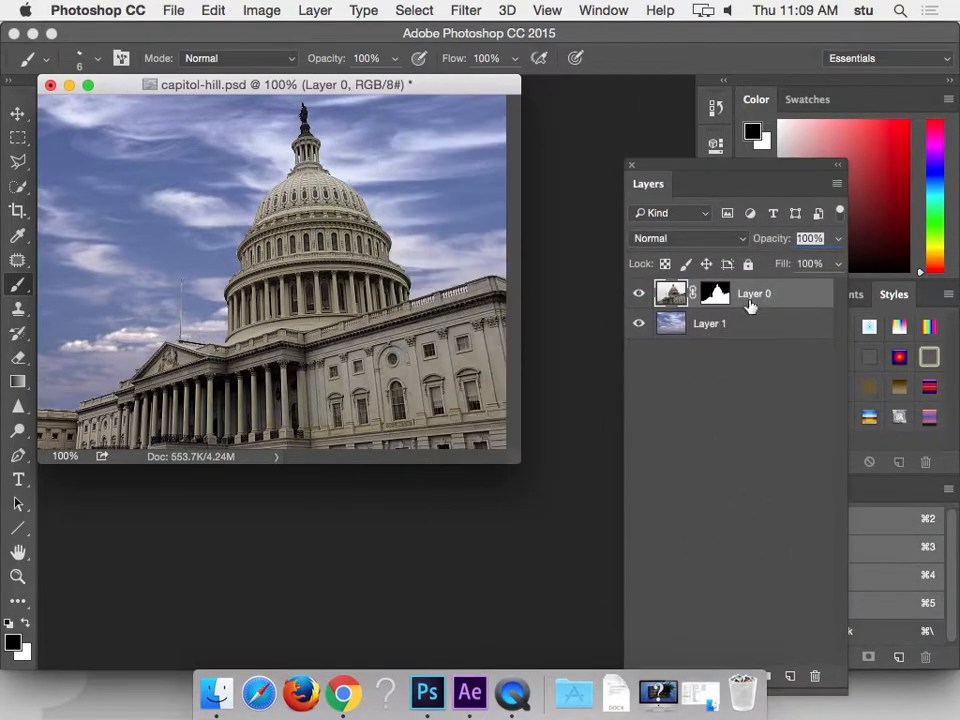
- Hide and reshow sky Layer 1 to check the cut-out building, then zoom back to 100%
{"action": "left_click", "coordinate": [680, 330]}
{"action": "left_click", "coordinate": [639, 323]}
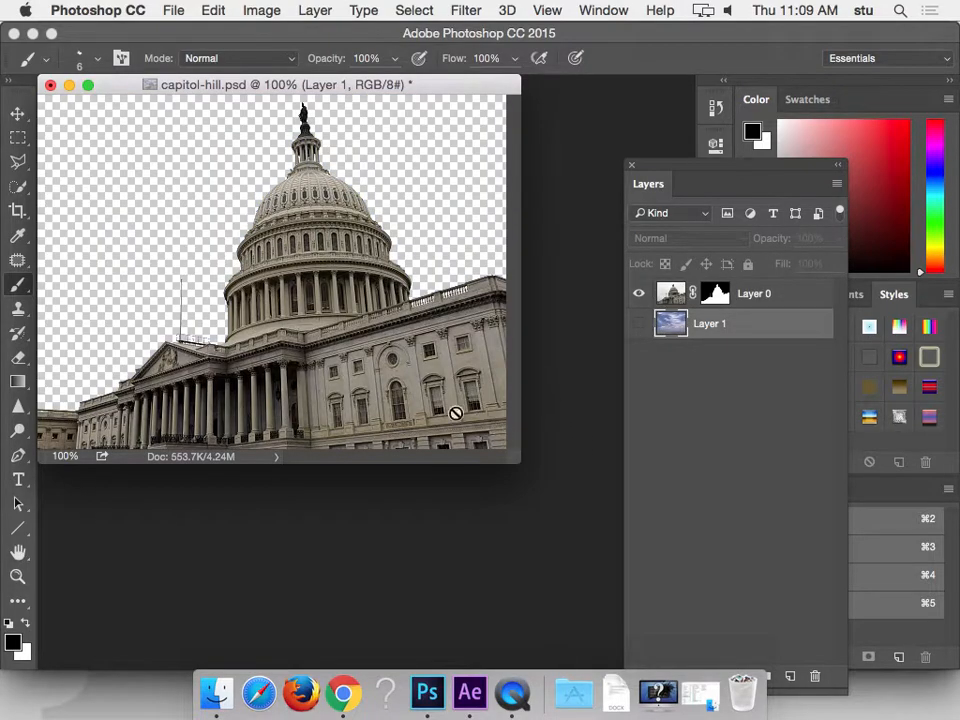
{"action": "left_click_drag", "start_coordinate": [511, 452], "coordinate": [610, 592]}
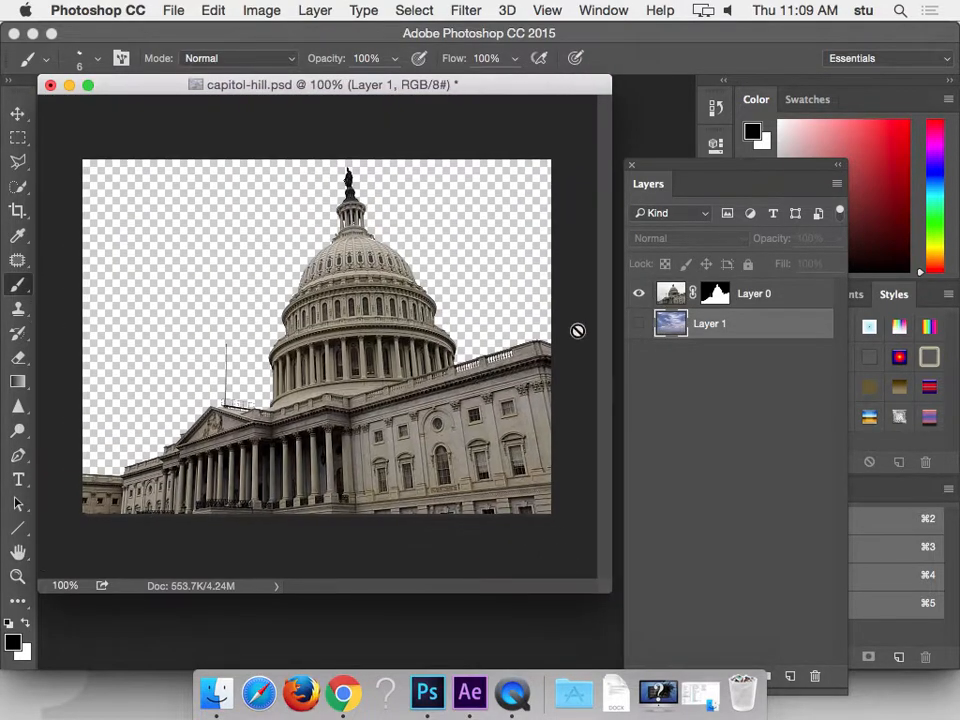
{"action": "left_click", "coordinate": [639, 323]}
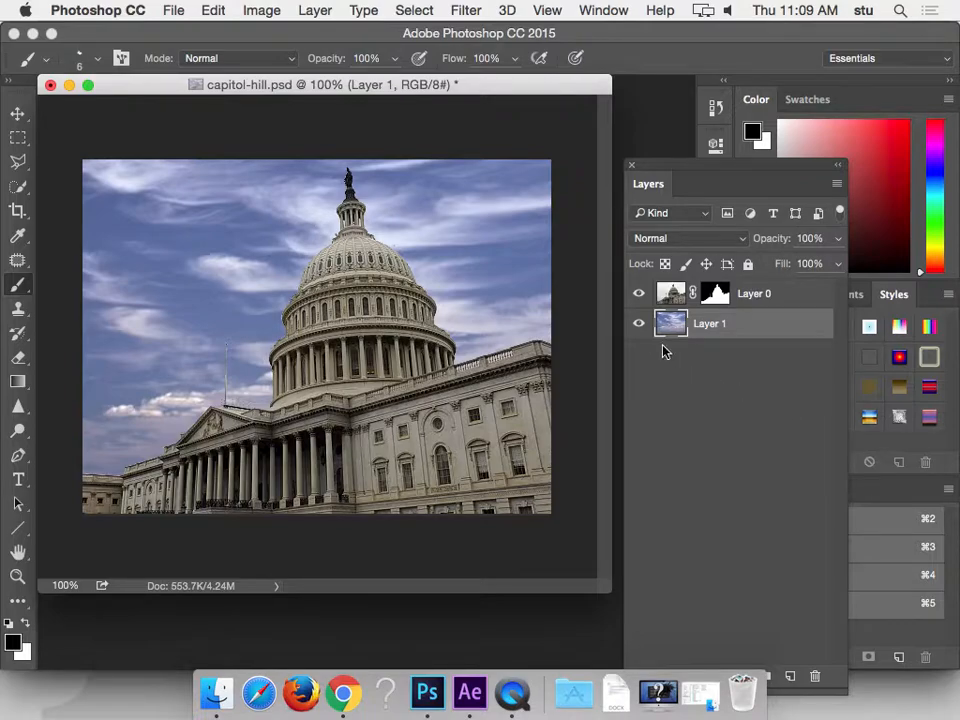
{"action": "key", "text": "super+plus"}
{"action": "left_click_drag", "start_coordinate": [367, 485], "coordinate": [326, 446]}
{"action": "key", "text": "super+minus"}
{"action": "key", "text": "super+minus"}
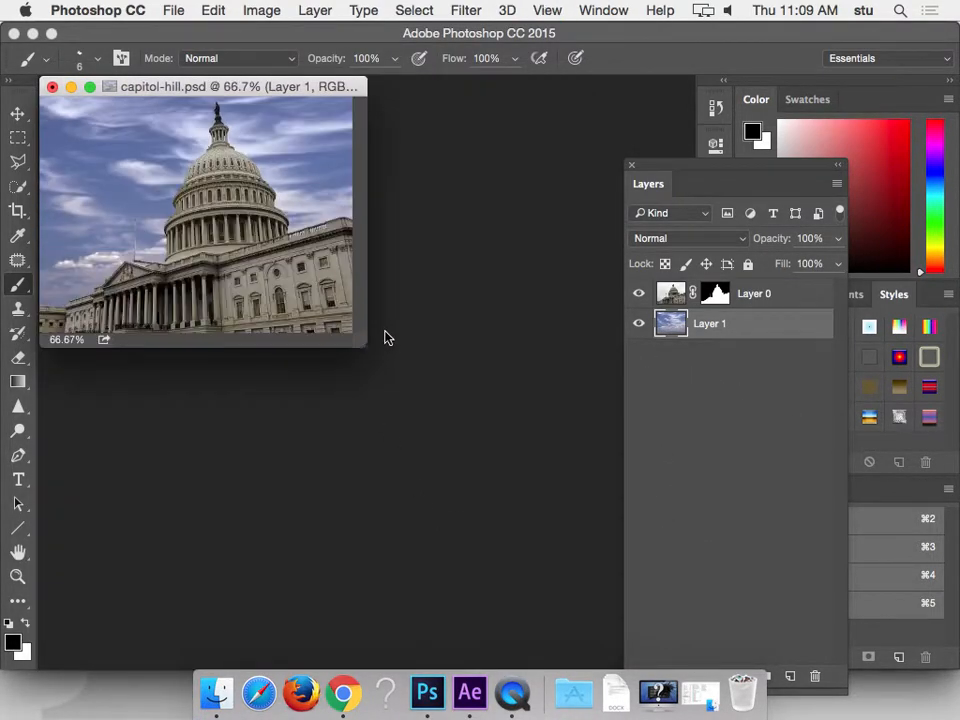
- Lasso the Capitol dome on Layer 0, cut it and paste it as a new layer
{"action": "left_click_drag", "start_coordinate": [364, 348], "coordinate": [405, 512]}
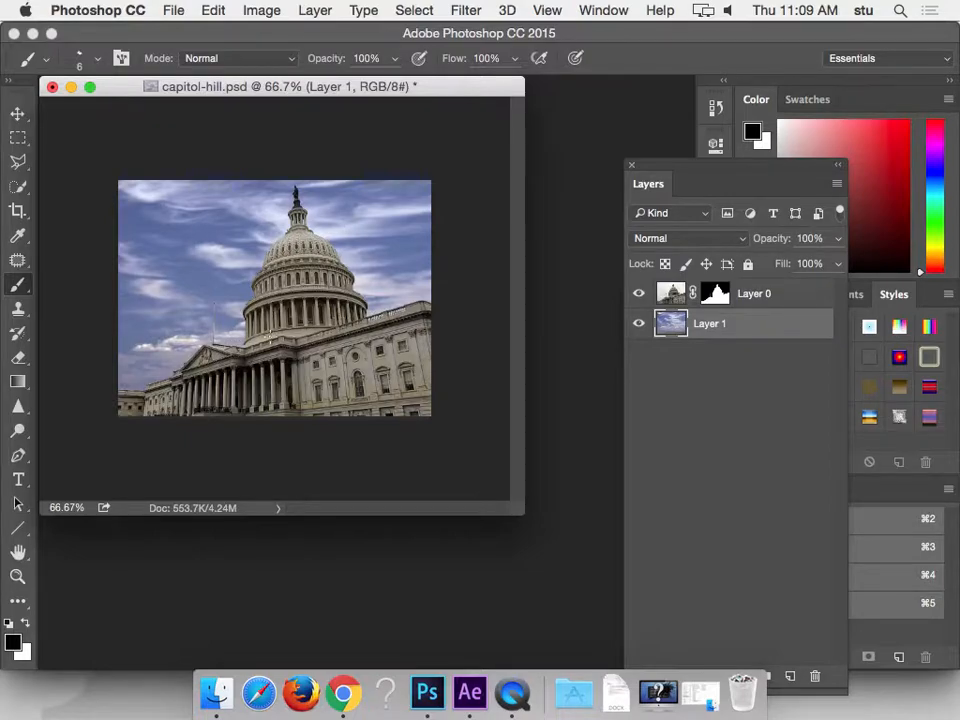
{"action": "key", "text": "l"}
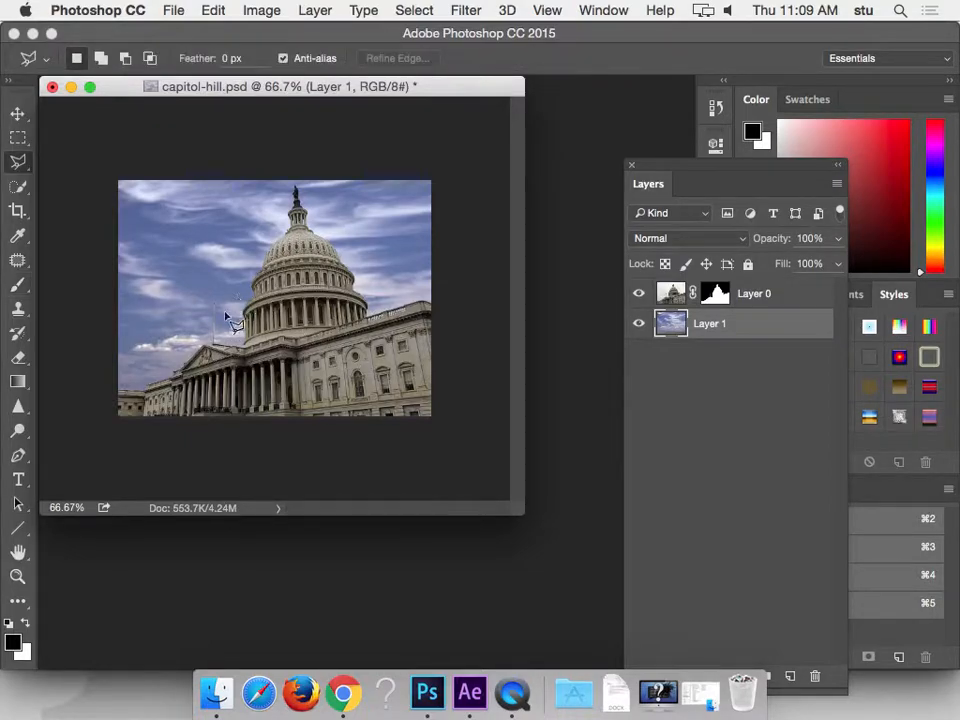
{"action": "key", "text": "shift+l"}
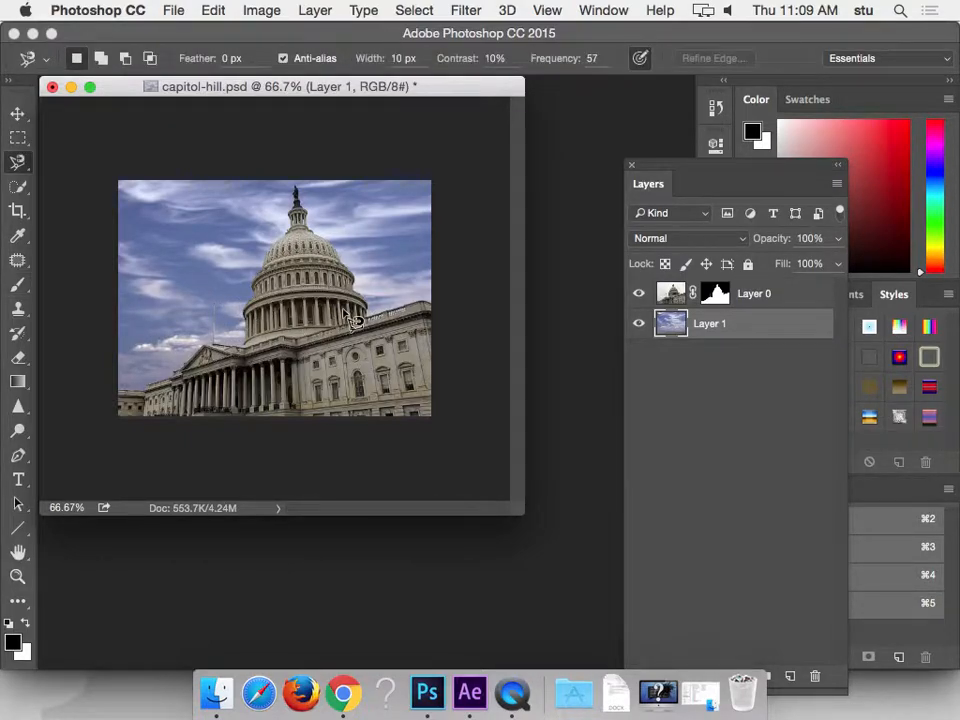
{"action": "left_click", "coordinate": [675, 293]}
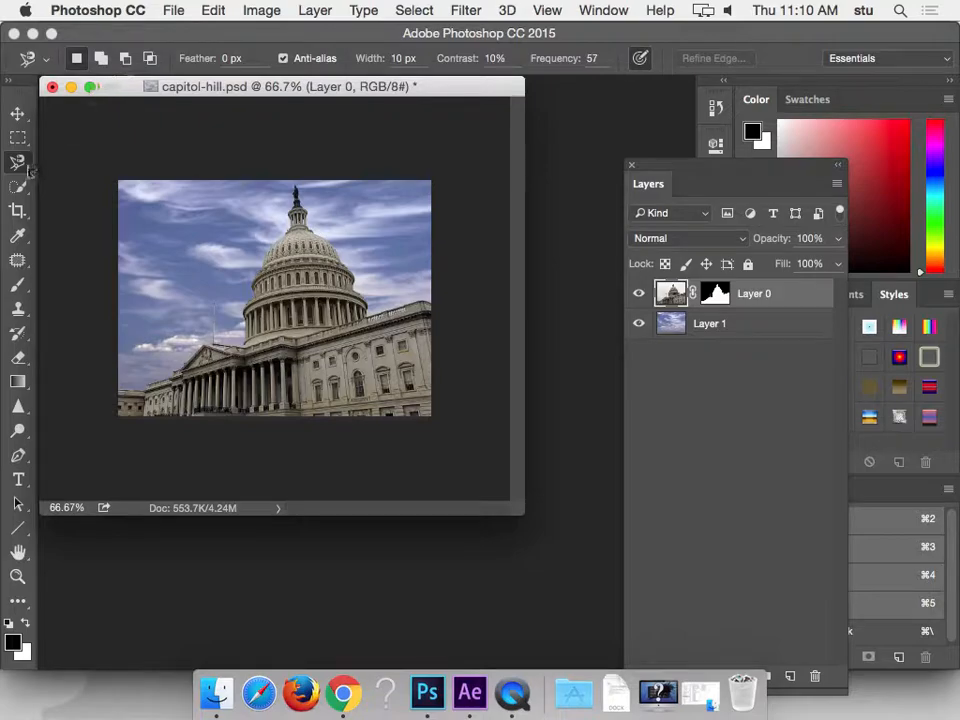
{"action": "left_click", "coordinate": [31, 166]}
{"action": "left_click", "coordinate": [85, 160]}
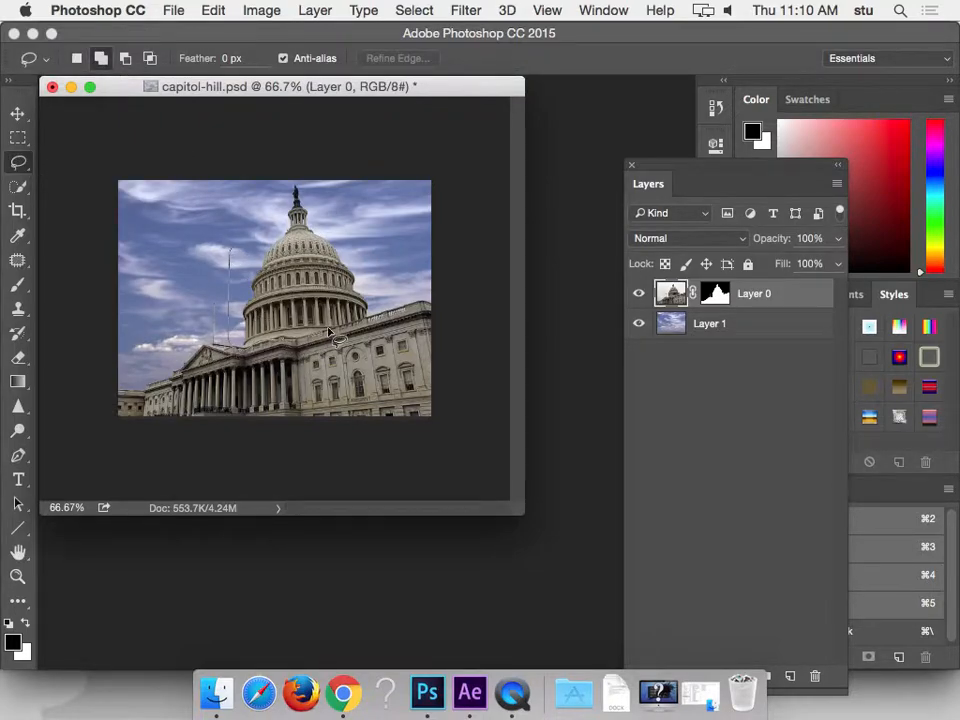
{"action": "mouse_move", "coordinate": [380, 307]}
{"action": "left_mouse_down"}
{"action": "mouse_move", "coordinate": [300, 176]}
{"action": "mouse_move", "coordinate": [230, 345]}
{"action": "left_mouse_up"}
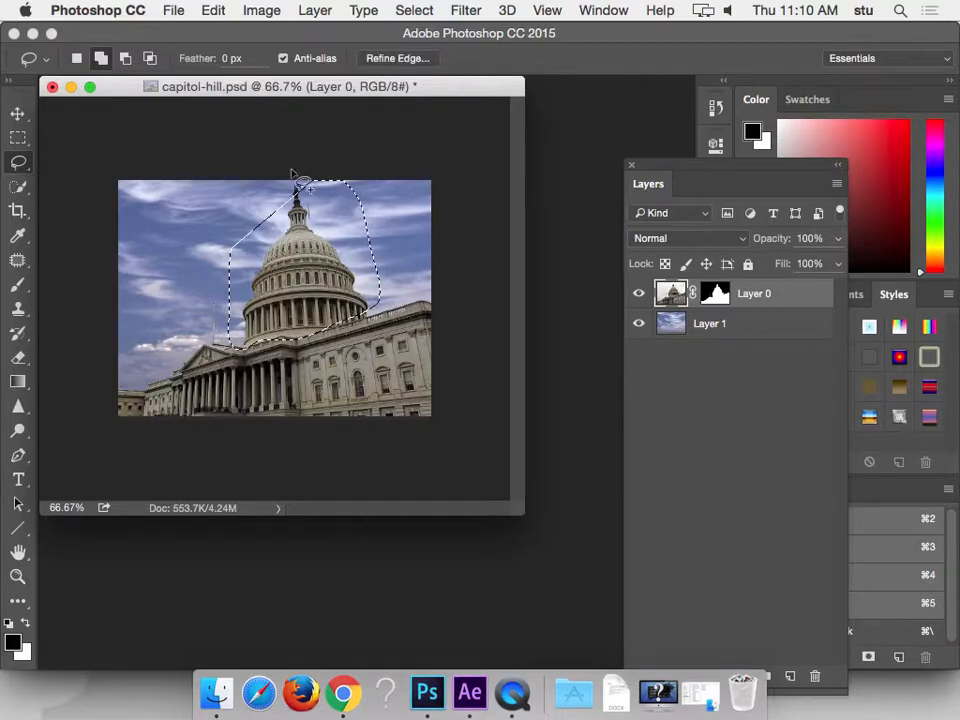
{"action": "key", "text": "BackSpace"}
{"action": "key", "text": "super+d"}
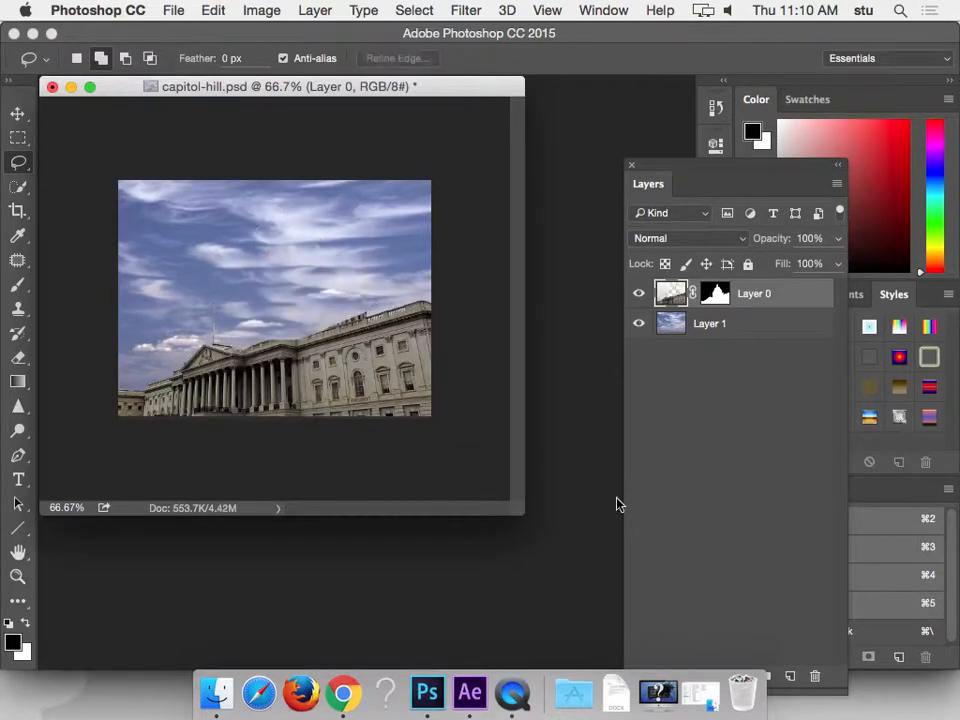
{"action": "key", "text": "super+v"}
- Reposition and reorder the dome Layer 2, then undo the changes and drag it to the trash
{"action": "key", "text": "v"}
{"action": "left_click_drag", "start_coordinate": [290, 253], "coordinate": [338, 270]}
{"action": "left_click_drag", "start_coordinate": [665, 293], "coordinate": [673, 340]}
{"action": "left_click_drag", "start_coordinate": [370, 284], "coordinate": [262, 340]}
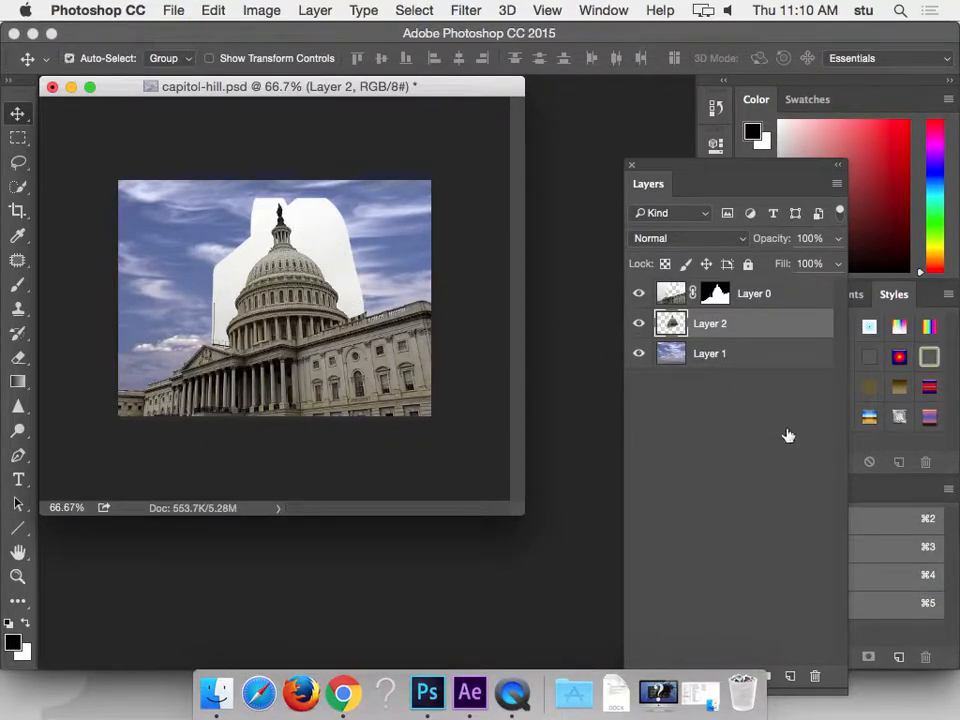
{"action": "key", "text": "alt+super+z"}
{"action": "key", "text": "alt+super+z"}
{"action": "key", "text": "alt+super+z"}
{"action": "left_click_drag", "start_coordinate": [739, 295], "coordinate": [812, 677]}
{"action": "left_click_drag", "start_coordinate": [719, 302], "coordinate": [768, 484]}
{"action": "key", "text": "alt+super+z"}
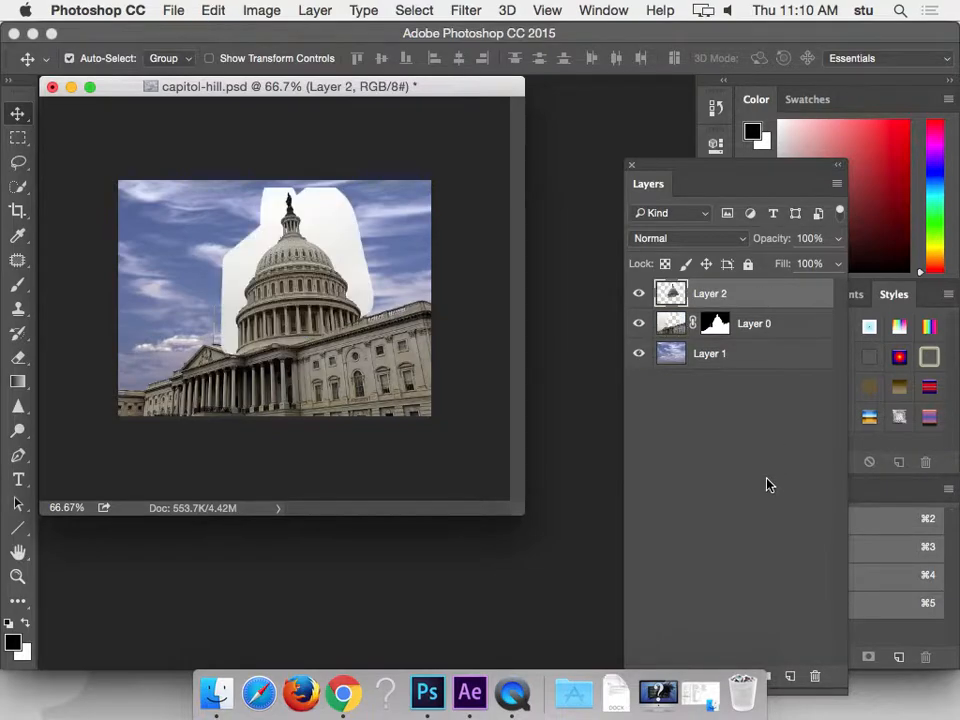
{"action": "key", "text": "alt+super+z"}
{"action": "key", "text": "alt+super+z"}
{"action": "key", "text": "alt+super+z"}
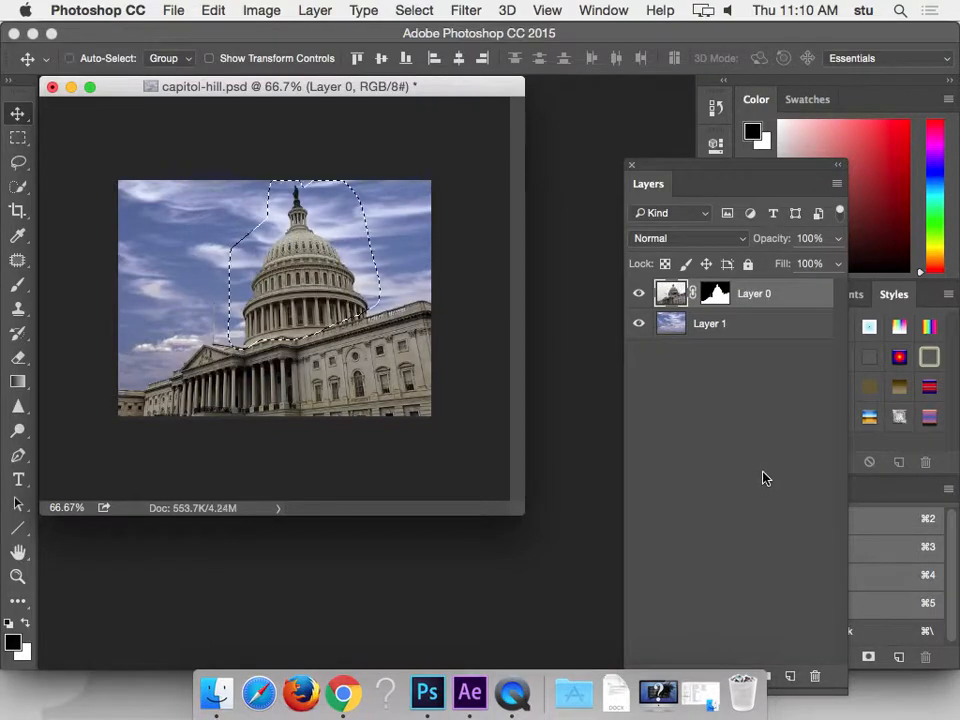
{"action": "key", "text": "super+d"}
- Apply Layer 0's mask, then lasso the dome and cut it from the building
{"action": "left_click_drag", "start_coordinate": [714, 301], "coordinate": [818, 677]}
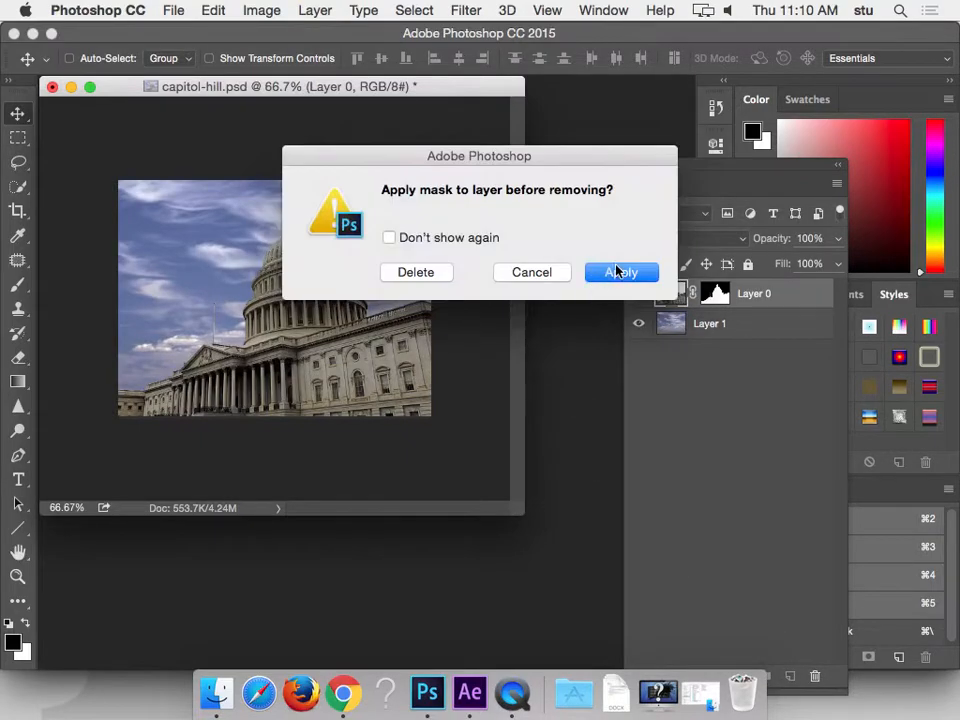
{"action": "left_click", "coordinate": [619, 270]}
{"action": "key", "text": "super+1"}
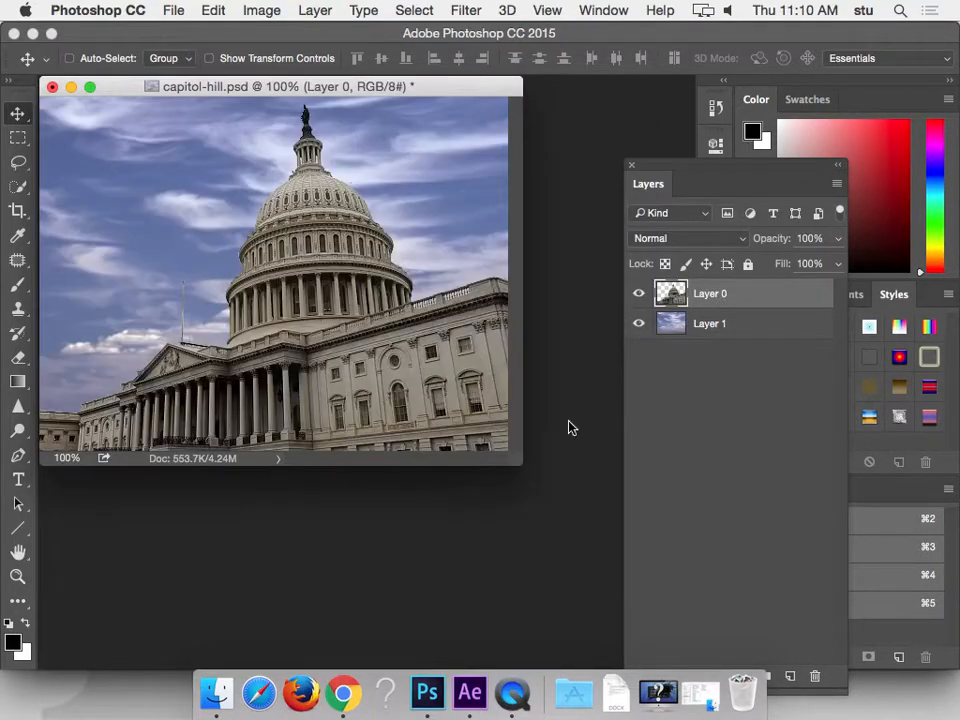
{"action": "key", "text": "l"}
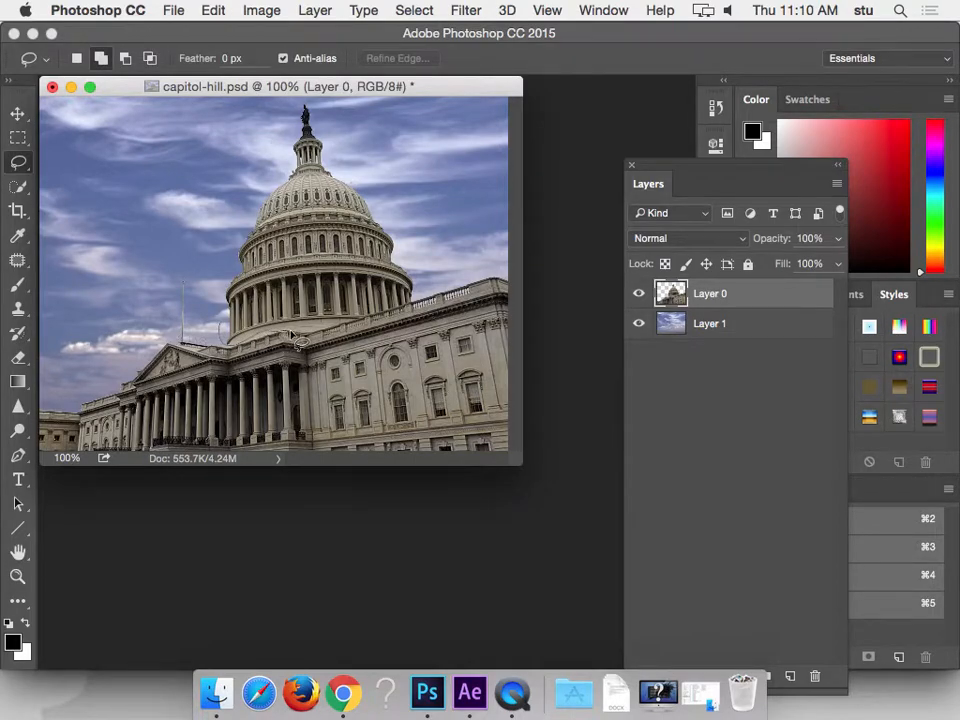
{"action": "mouse_move", "coordinate": [390, 311]}
{"action": "left_mouse_down"}
{"action": "mouse_move", "coordinate": [435, 262]}
{"action": "mouse_move", "coordinate": [399, 150]}
{"action": "mouse_move", "coordinate": [252, 110]}
{"action": "mouse_move", "coordinate": [188, 307]}
{"action": "mouse_move", "coordinate": [228, 330]}
{"action": "left_mouse_up"}
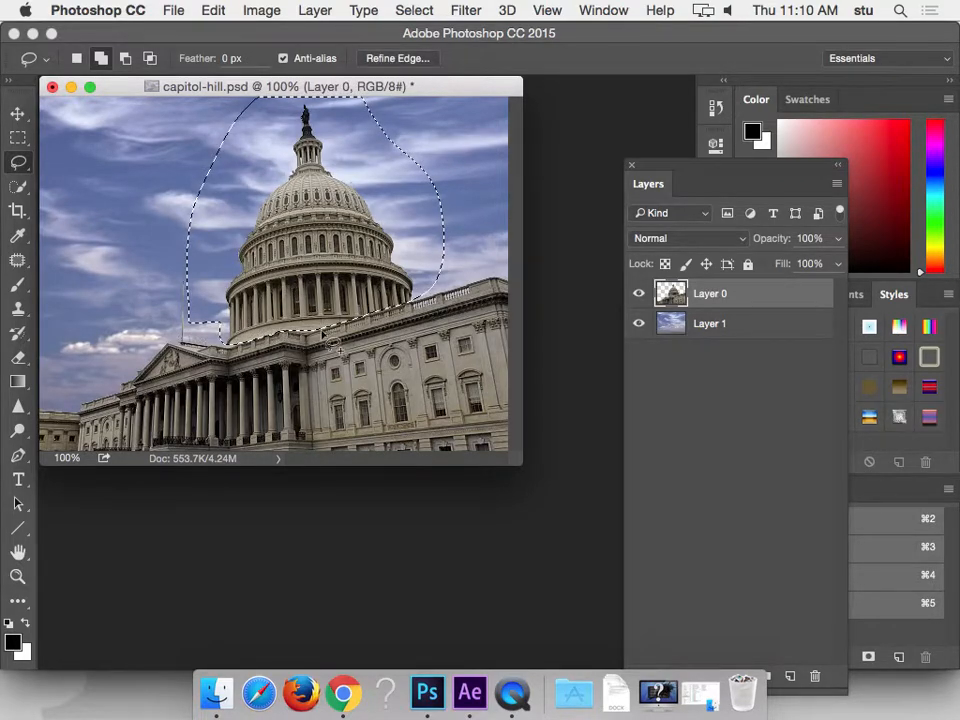
{"action": "key", "text": "Delete"}
{"action": "key", "text": "super+d"}
- Paste the dome as Layer 2 above Layer 1 and raise it above the building
{"action": "left_click_drag", "start_coordinate": [671, 323], "coordinate": [671, 402]}
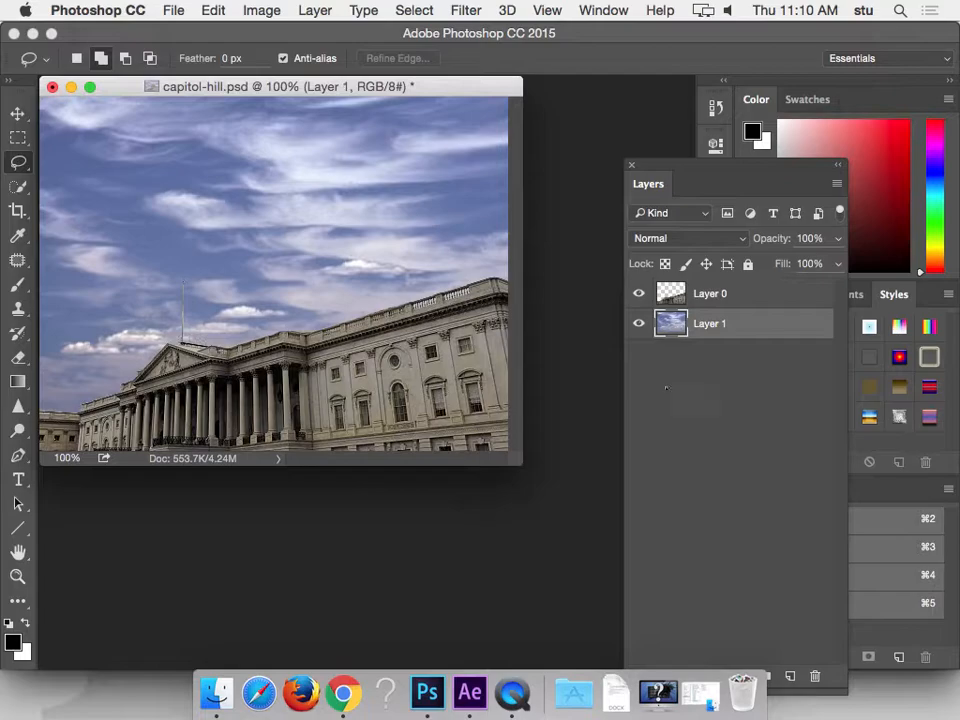
{"action": "key", "text": "super+v"}
{"action": "key", "text": "v"}
{"action": "left_click_drag", "start_coordinate": [276, 301], "coordinate": [320, 349]}
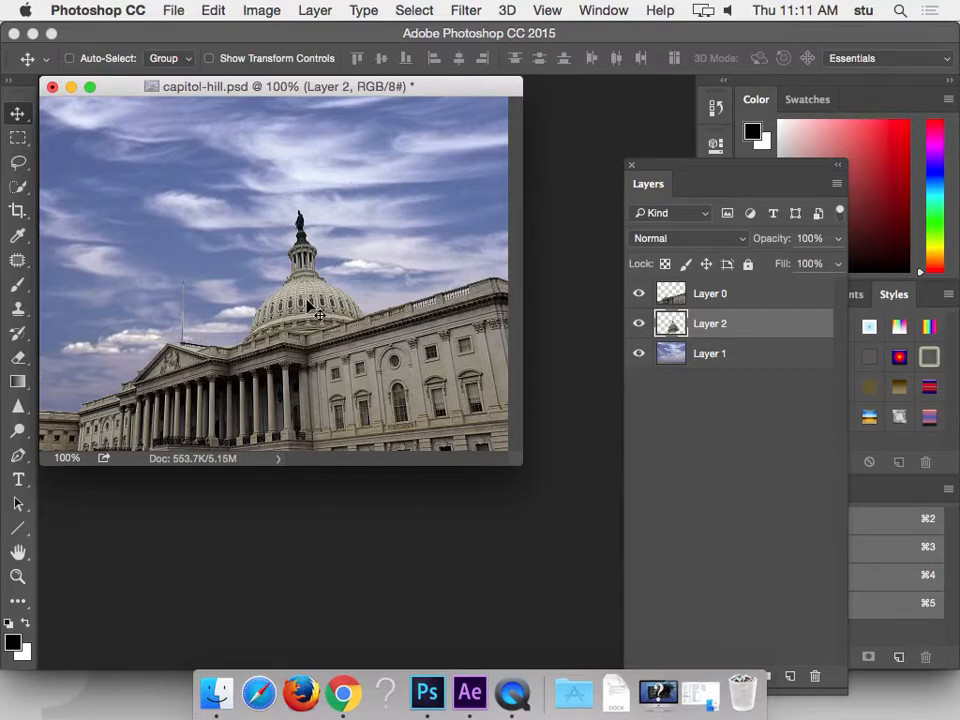
{"action": "left_click_drag", "start_coordinate": [318, 315], "coordinate": [301, 184]}
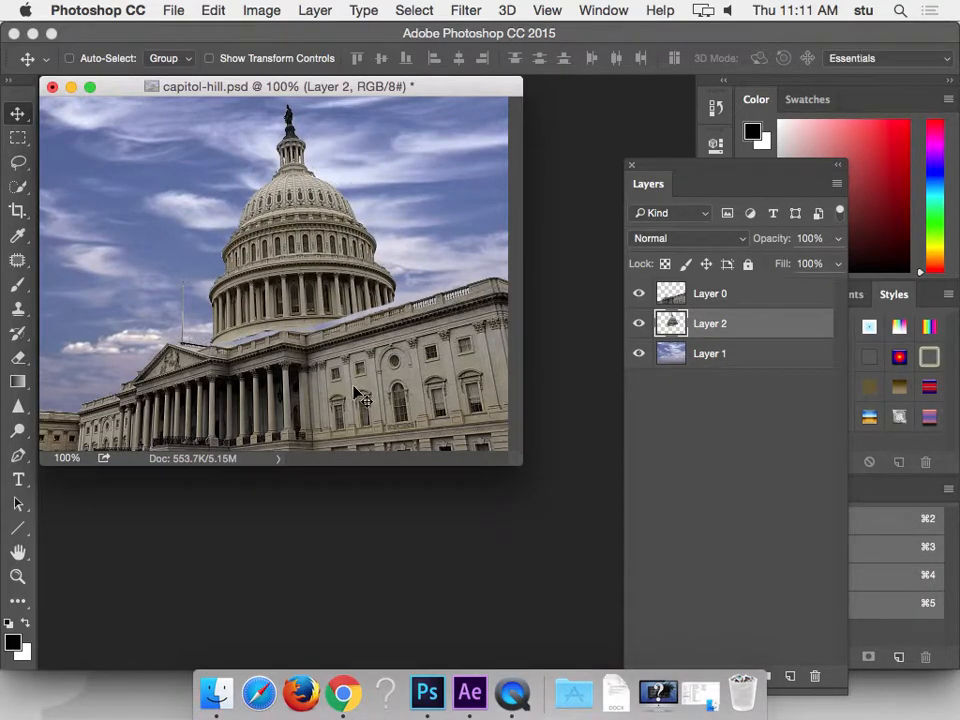
{"action": "key", "text": "super+equal"}
- Clone Stamp at 6 px to extend the dome's lower ledge and right-hand columns
{"action": "left_click_drag", "start_coordinate": [386, 375], "coordinate": [345, 240]}
{"action": "key", "text": "s"}
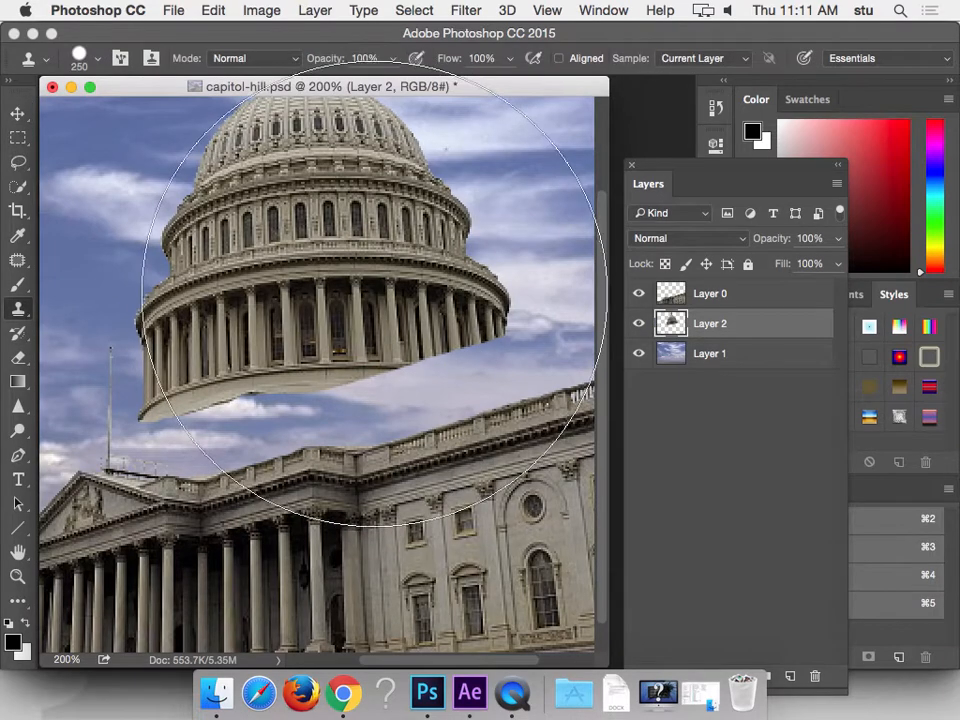
{"action": "key", "text": "bracketleft"}
{"action": "key", "text": "bracketleft"}
{"action": "key", "text": "bracketleft"}
{"action": "key", "text": "bracketleft"}
{"action": "key", "text": "bracketleft"}
{"action": "key", "text": "bracketleft"}
{"action": "key", "text": "bracketleft"}
{"action": "key", "text": "bracketleft"}
{"action": "key", "text": "bracketleft"}
{"action": "key", "text": "bracketleft"}
{"action": "key", "text": "bracketleft"}
{"action": "key", "text": "bracketleft"}
{"action": "key", "text": "bracketleft"}
{"action": "key", "text": "bracketleft"}
{"action": "key", "text": "bracketleft"}
{"action": "key", "text": "bracketleft"}
{"action": "key", "text": "bracketleft"}
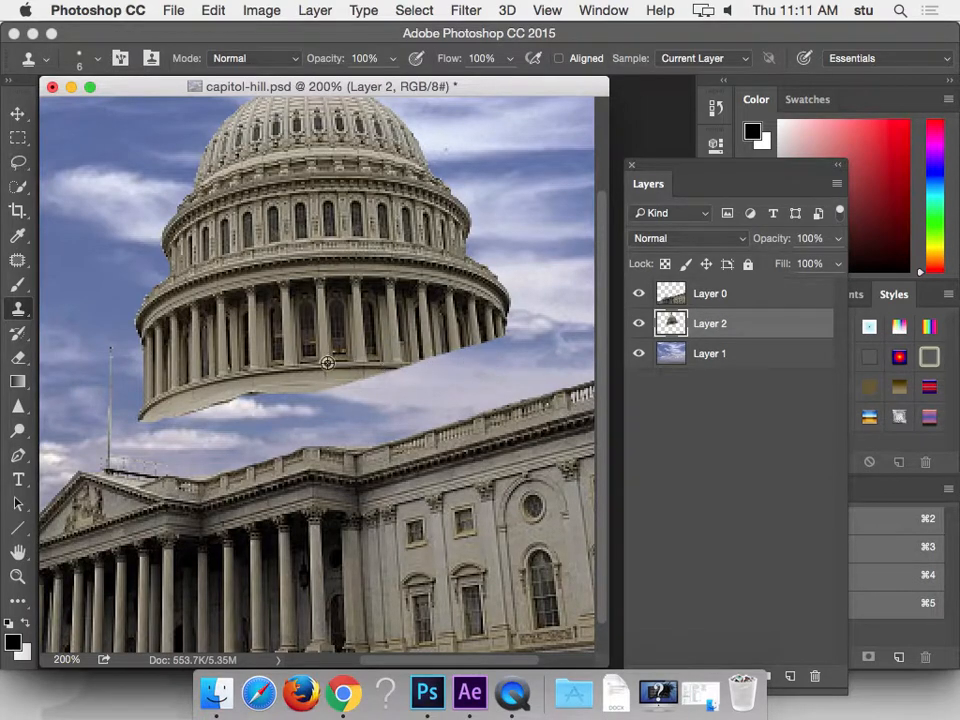
{"action": "mouse_move", "coordinate": [396, 366]}
{"action": "left_mouse_down"}
{"action": "mouse_move", "coordinate": [473, 372]}
{"action": "mouse_move", "coordinate": [287, 384]}
{"action": "mouse_move", "coordinate": [374, 382]}
{"action": "left_mouse_up"}
{"action": "left_click", "coordinate": [285, 384], "text": "alt"}
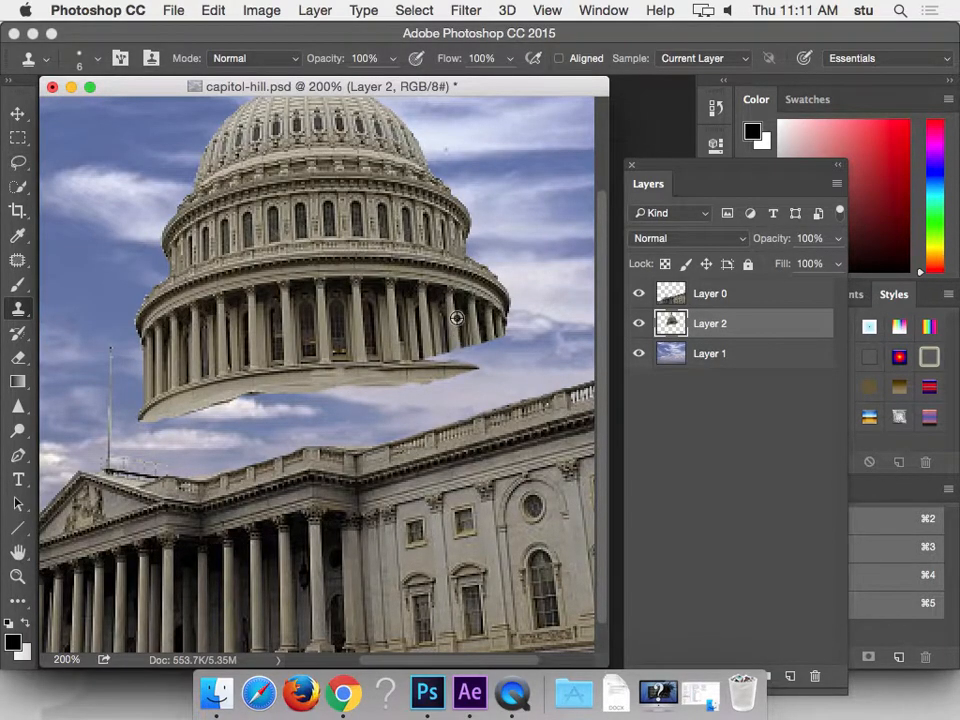
{"action": "mouse_move", "coordinate": [460, 347]}
{"action": "left_mouse_down"}
{"action": "mouse_move", "coordinate": [491, 357]}
{"action": "mouse_move", "coordinate": [484, 307]}
{"action": "mouse_move", "coordinate": [495, 355]}
{"action": "mouse_move", "coordinate": [418, 304]}
{"action": "mouse_move", "coordinate": [488, 311]}
{"action": "mouse_move", "coordinate": [495, 366]}
{"action": "left_mouse_up"}
{"action": "left_click_drag", "start_coordinate": [502, 326], "coordinate": [503, 364]}
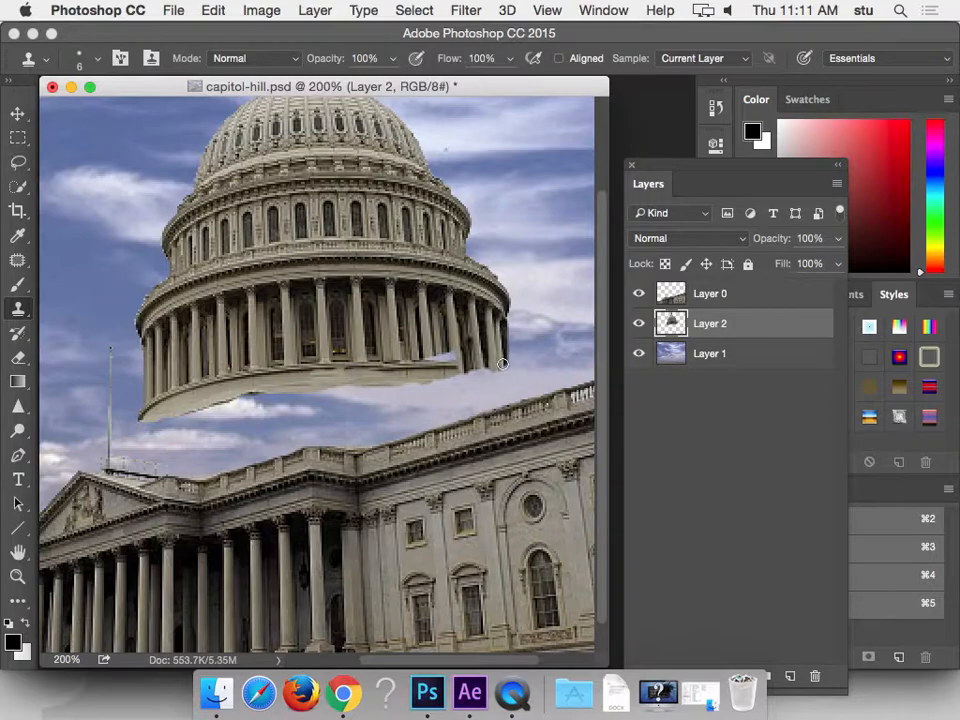
- Paint a dark olive-grey band under the dome and turn off brush Scattering
{"action": "key", "text": "b"}
{"action": "left_click", "coordinate": [385, 372], "text": "alt"}
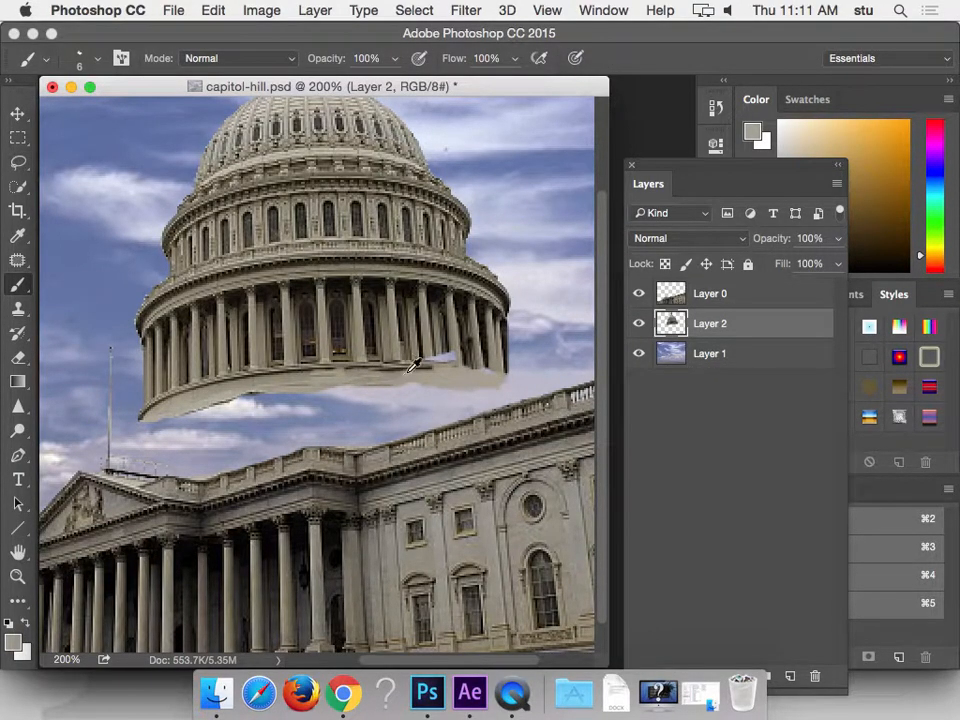
{"action": "left_click", "coordinate": [432, 362], "text": "alt"}
{"action": "mouse_move", "coordinate": [425, 365]}
{"action": "left_mouse_down"}
{"action": "mouse_move", "coordinate": [489, 388]}
{"action": "mouse_move", "coordinate": [460, 410]}
{"action": "mouse_move", "coordinate": [460, 358]}
{"action": "mouse_move", "coordinate": [450, 387]}
{"action": "left_mouse_up"}
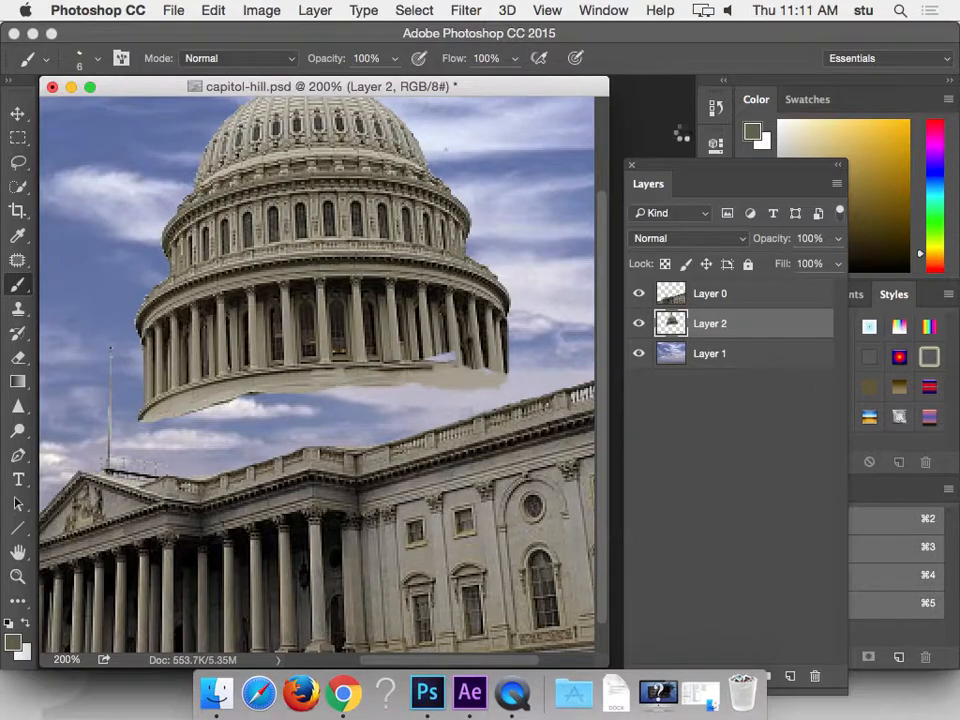
{"action": "key", "text": "F5"}
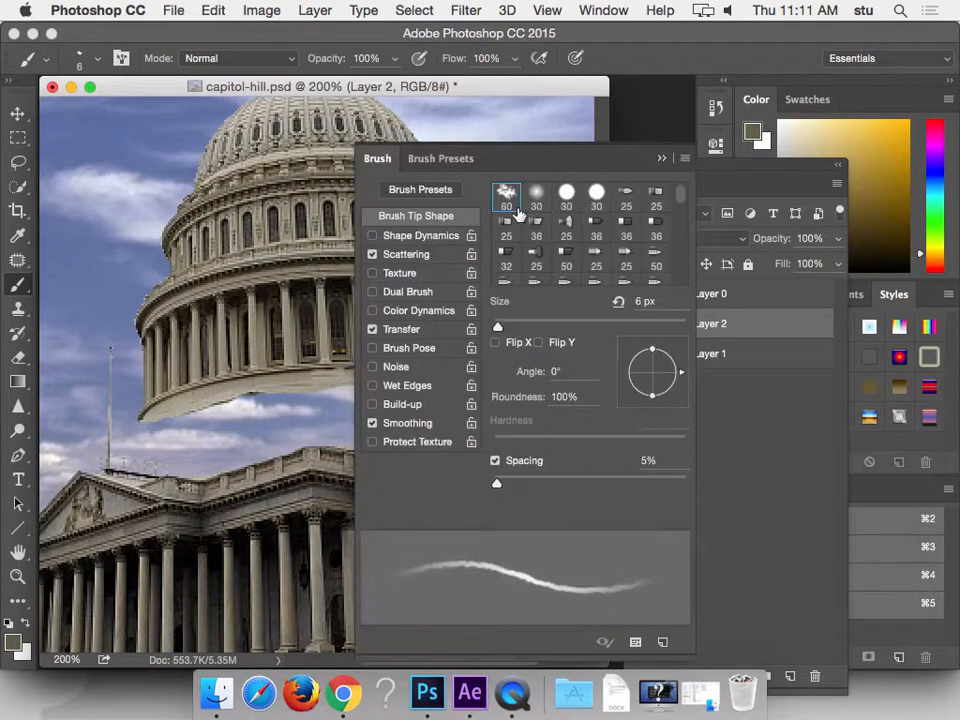
{"action": "left_click", "coordinate": [420, 254]}
{"action": "left_click", "coordinate": [372, 255]}
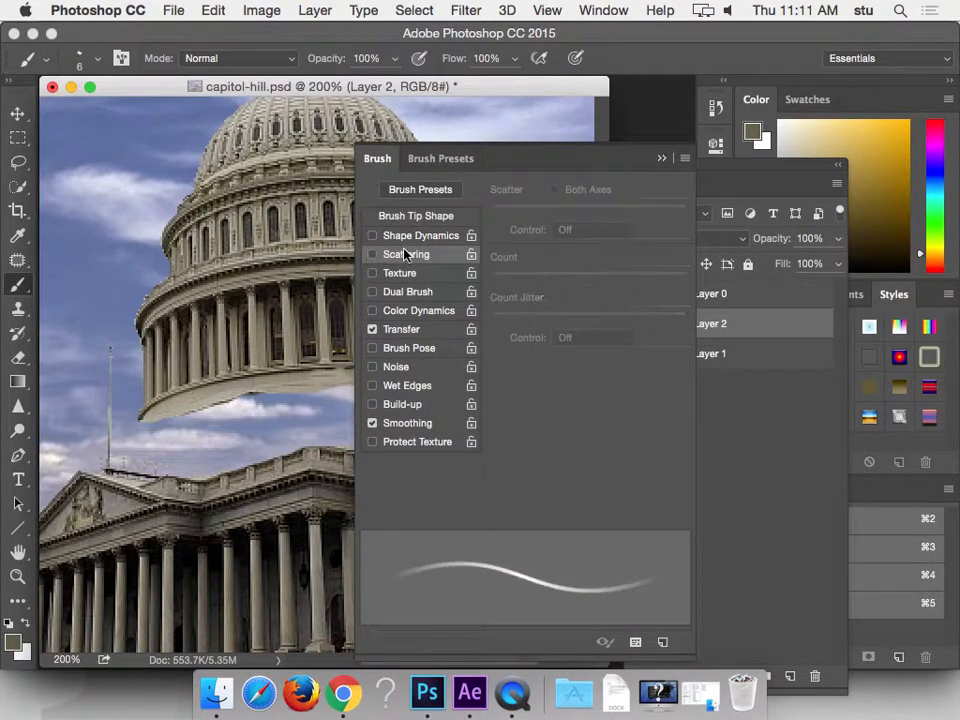
{"action": "left_click", "coordinate": [672, 161]}
- Sample grey-beige tones from the dome and paint along the band's lower edge
{"action": "left_click", "coordinate": [446, 313]}
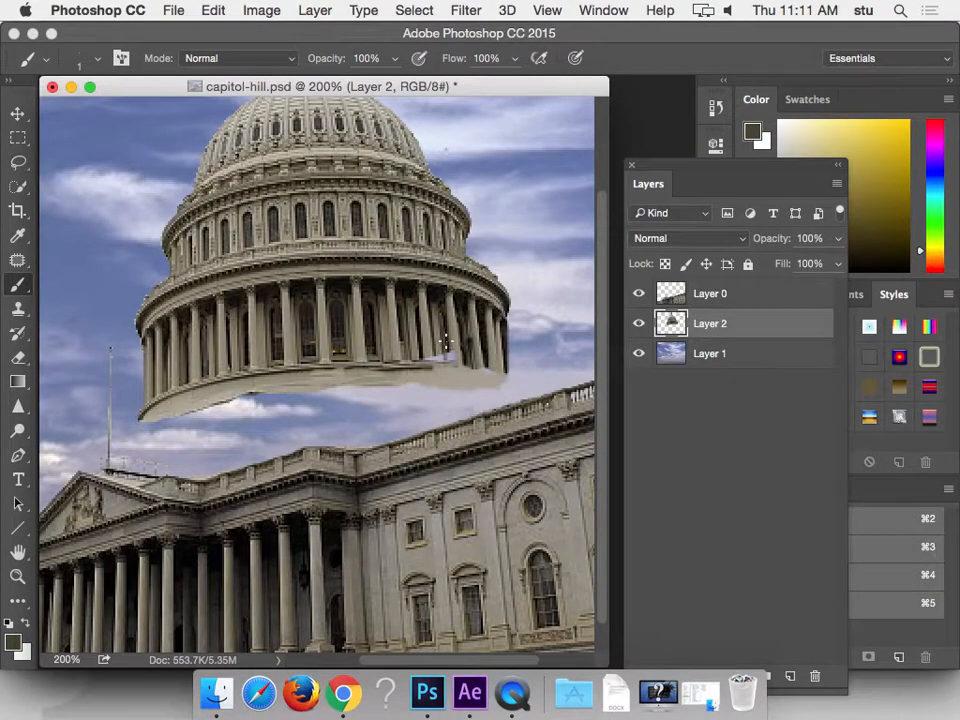
{"action": "left_click", "coordinate": [450, 347], "text": "alt"}
{"action": "left_click", "coordinate": [423, 376], "text": "alt"}
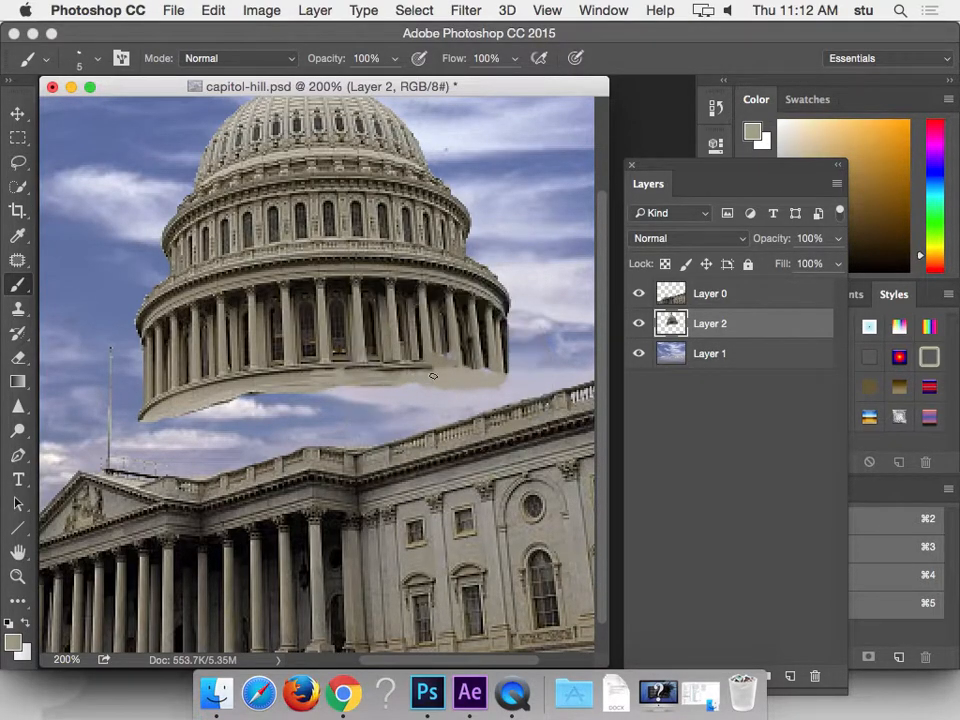
{"action": "left_click", "coordinate": [413, 367], "text": "alt"}
{"action": "left_click", "coordinate": [190, 397], "text": "alt"}
{"action": "mouse_move", "coordinate": [185, 415]}
{"action": "left_mouse_down"}
{"action": "mouse_move", "coordinate": [145, 433]}
{"action": "mouse_move", "coordinate": [151, 414]}
{"action": "mouse_move", "coordinate": [169, 421]}
{"action": "mouse_move", "coordinate": [221, 405]}
{"action": "left_mouse_up"}
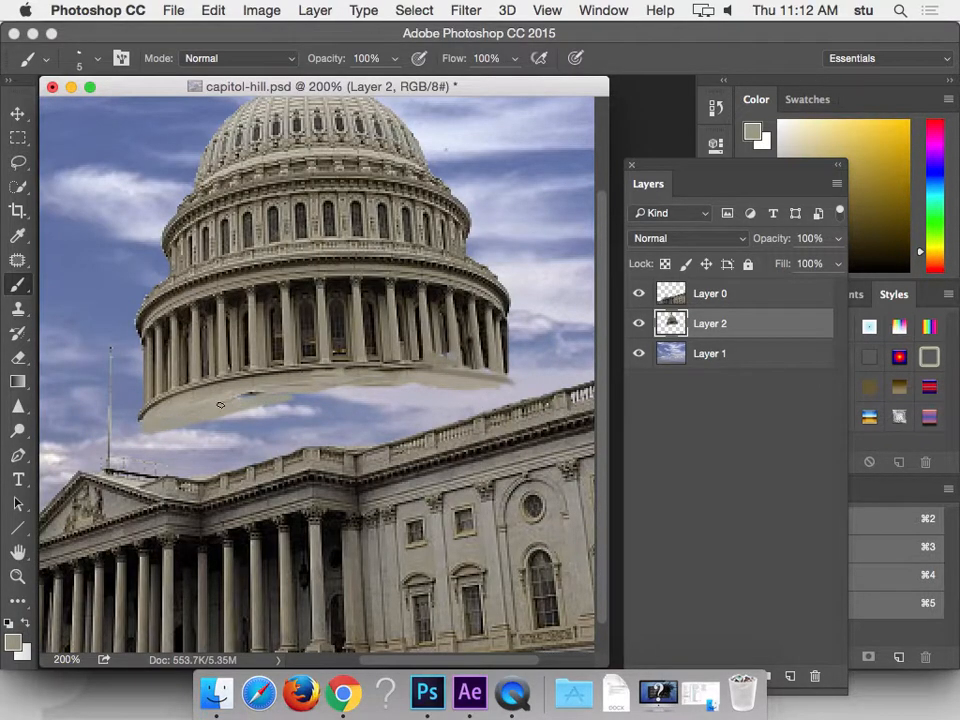
{"action": "left_click_drag", "start_coordinate": [396, 392], "coordinate": [425, 388]}
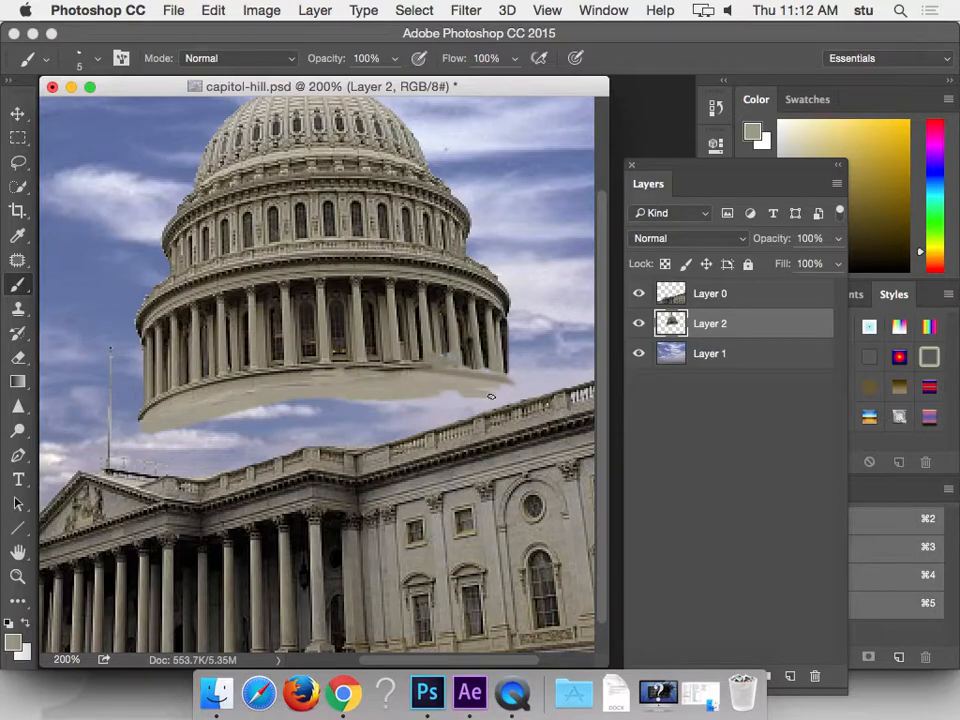
{"action": "left_click", "coordinate": [225, 406], "text": "alt"}
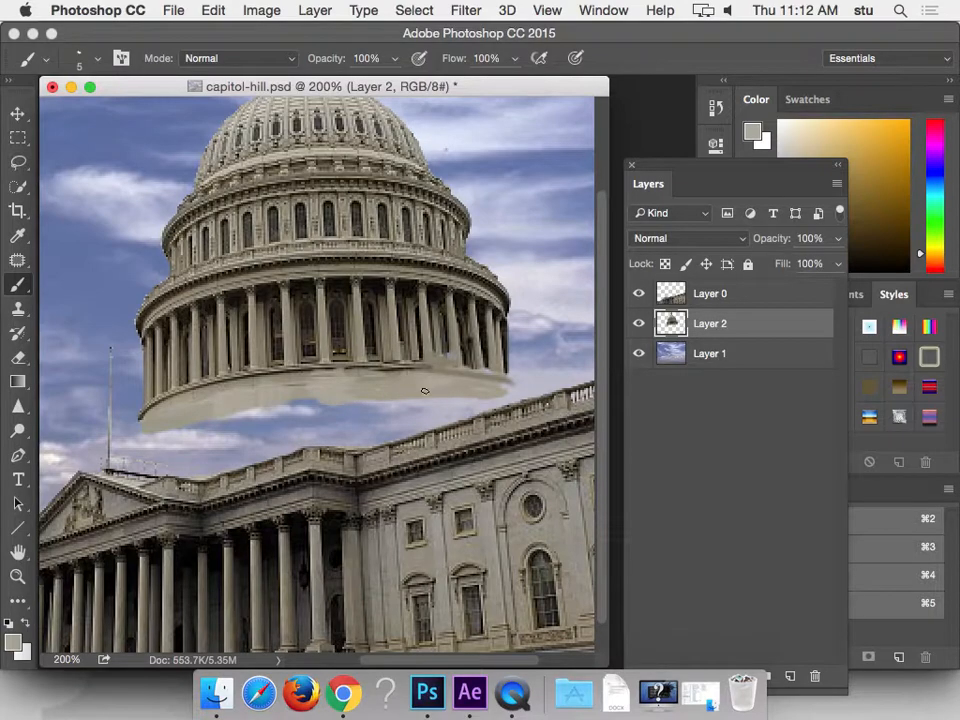
- Move the dome right and down onto the building and save capitol-hill.psd
{"action": "mouse_move", "coordinate": [415, 323]}
{"action": "left_mouse_down"}
{"action": "mouse_move", "coordinate": [429, 403]}
{"action": "mouse_move", "coordinate": [441, 324]}
{"action": "left_mouse_up"}
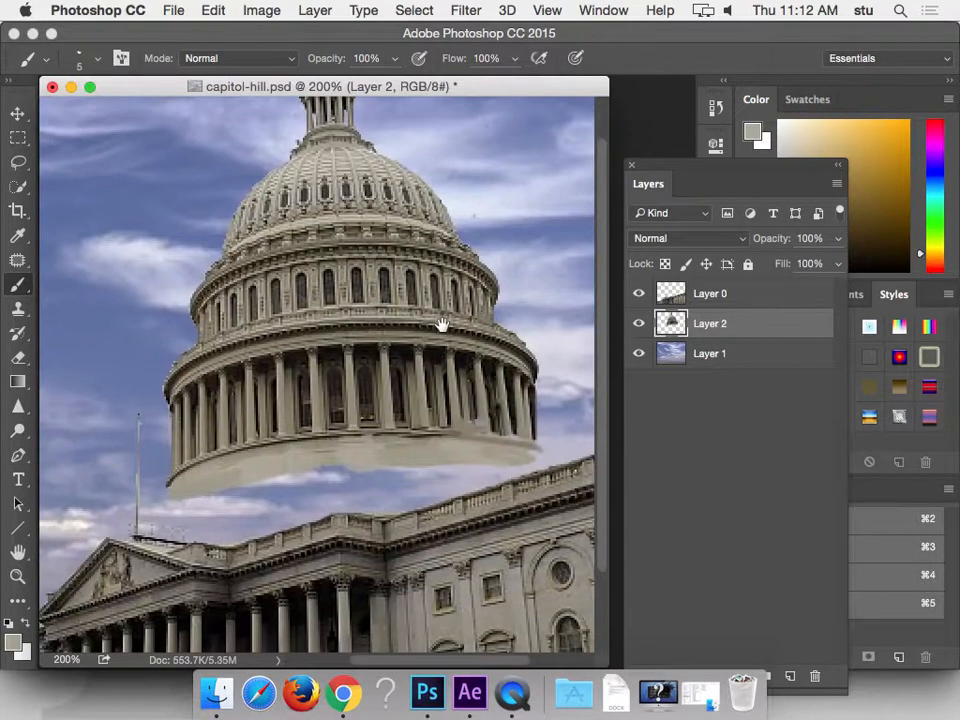
{"action": "key", "text": "v"}
{"action": "mouse_move", "coordinate": [395, 364]}
{"action": "left_mouse_down"}
{"action": "mouse_move", "coordinate": [446, 437]}
{"action": "mouse_move", "coordinate": [437, 409]}
{"action": "mouse_move", "coordinate": [439, 431]}
{"action": "left_mouse_up"}
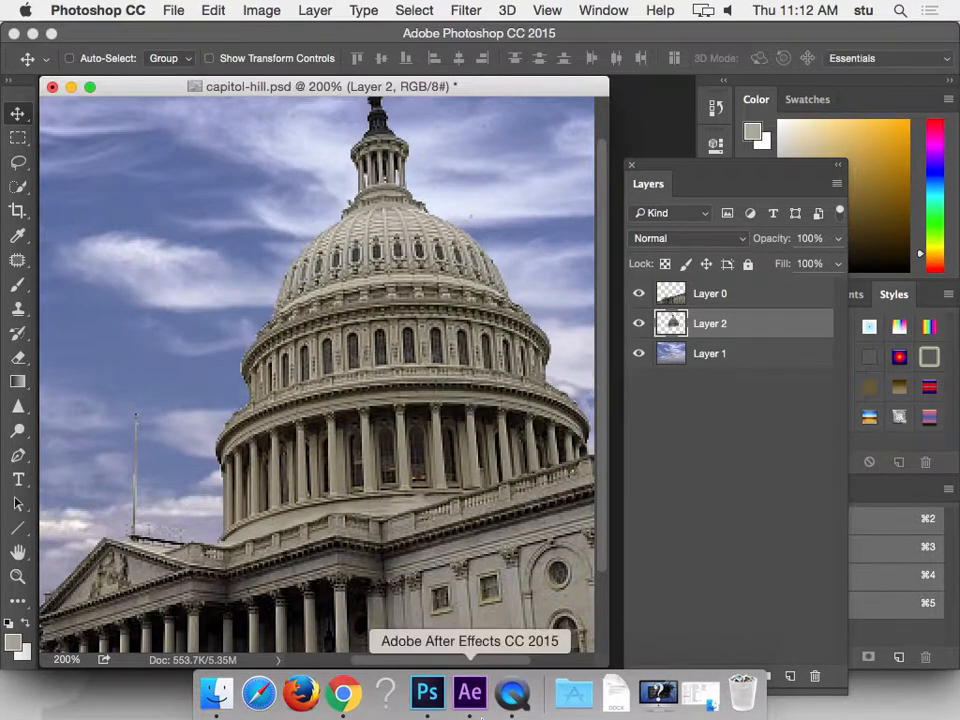
{"action": "key", "text": "super+s"}
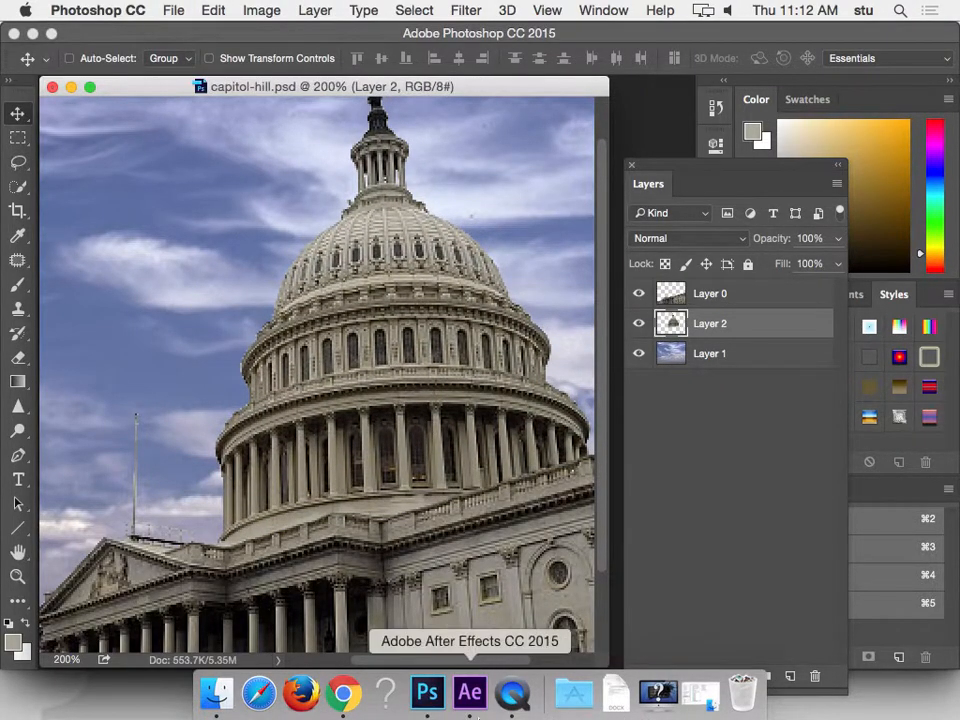
{"action": "left_click", "coordinate": [470, 692]}
- Import capitol-hill.psd as a Composition and open the capitol-hill comp with its three layers
{"action": "left_click", "coordinate": [193, 336]}
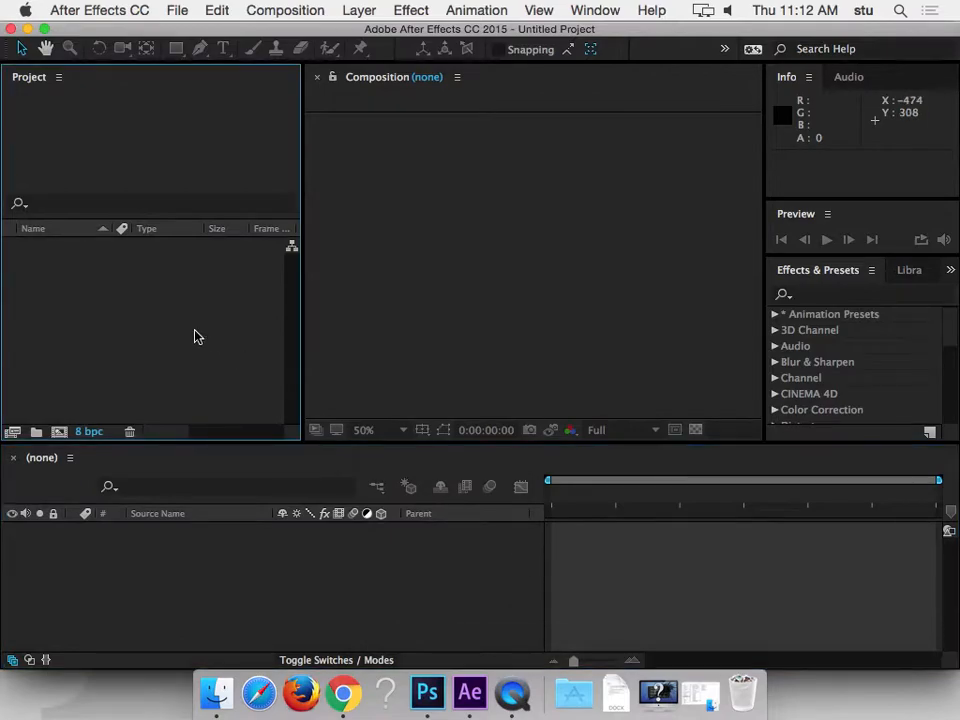
{"action": "key", "text": "super+i"}
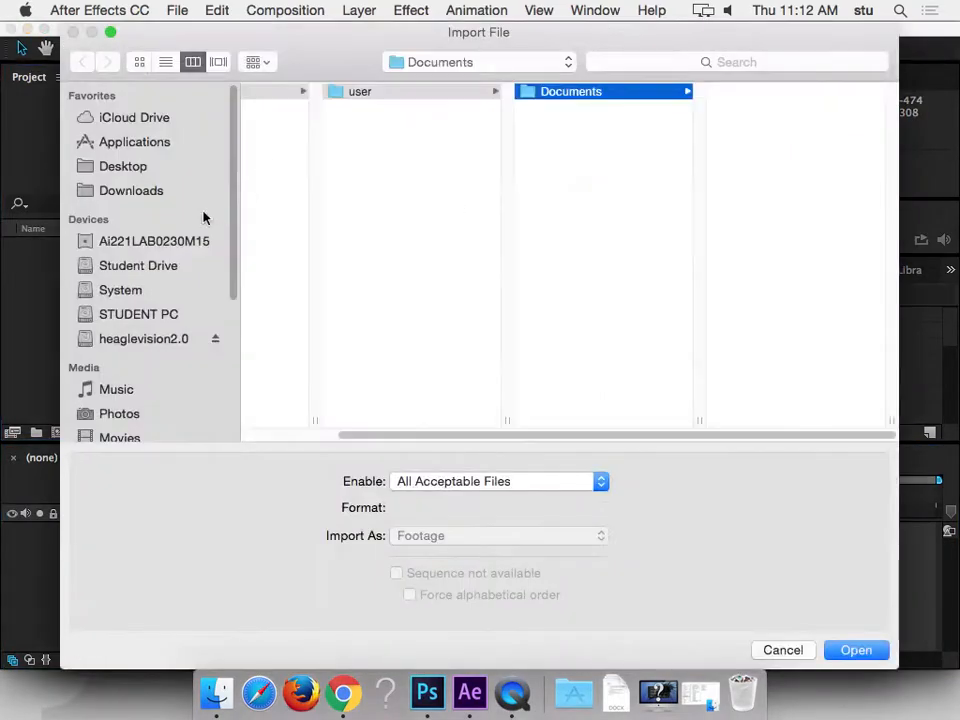
{"action": "left_click", "coordinate": [125, 166]}
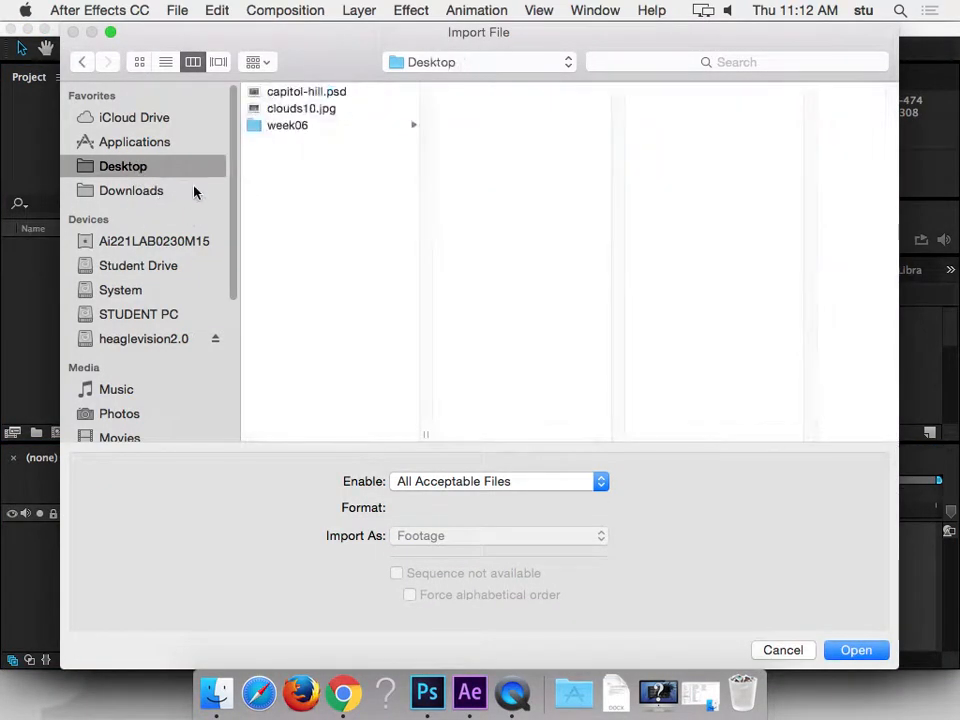
{"action": "left_click", "coordinate": [320, 94]}
{"action": "left_click", "coordinate": [471, 535]}
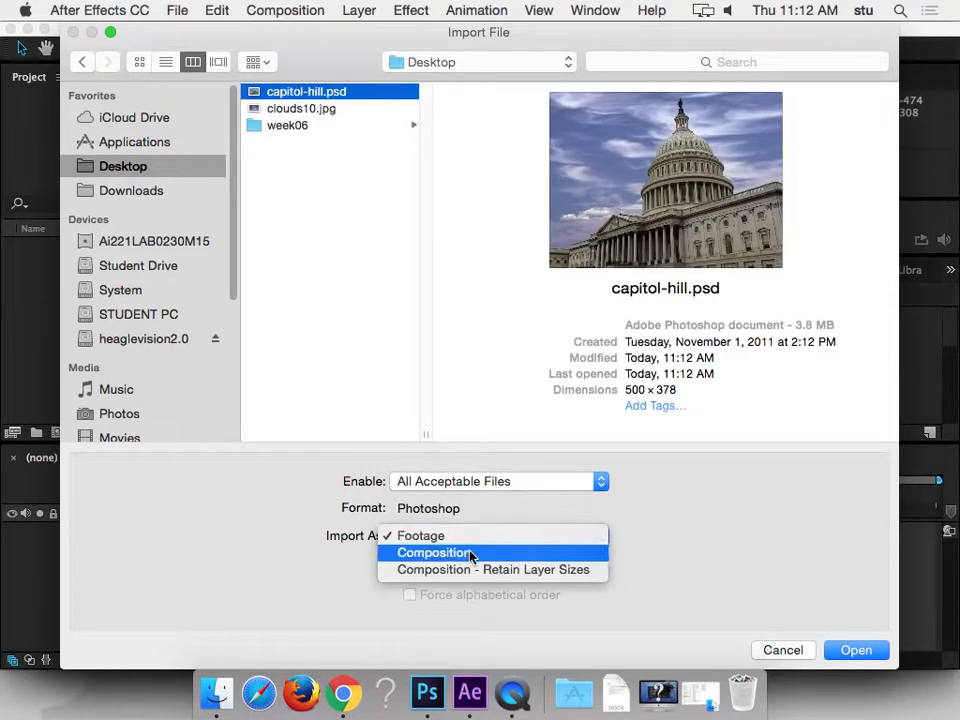
{"action": "left_click", "coordinate": [433, 550]}
{"action": "key", "text": "Return"}
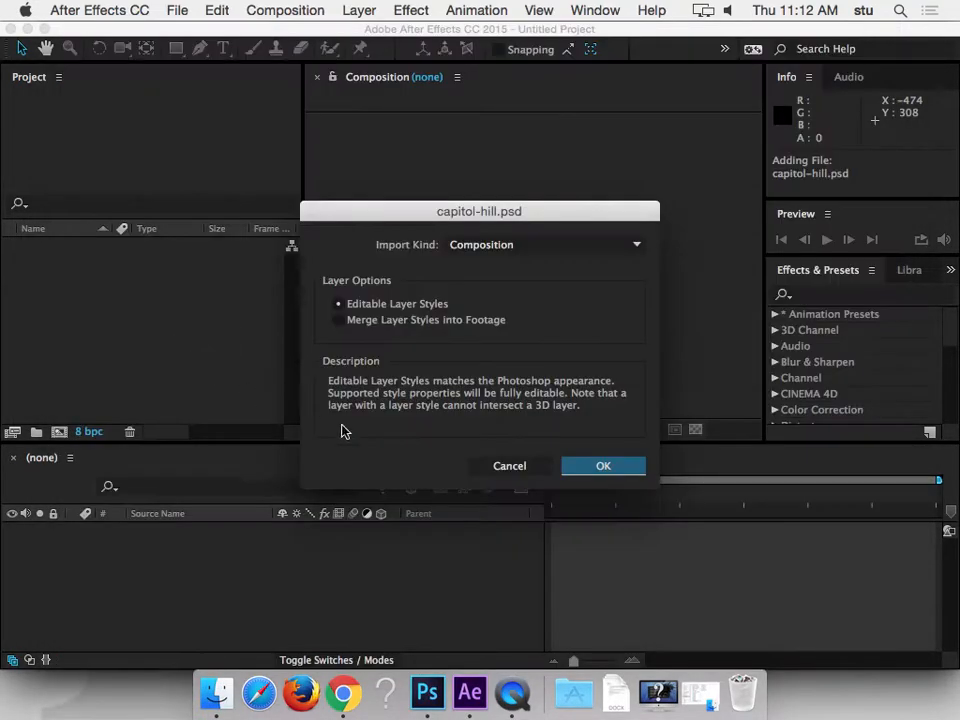
{"action": "left_click", "coordinate": [603, 465]}
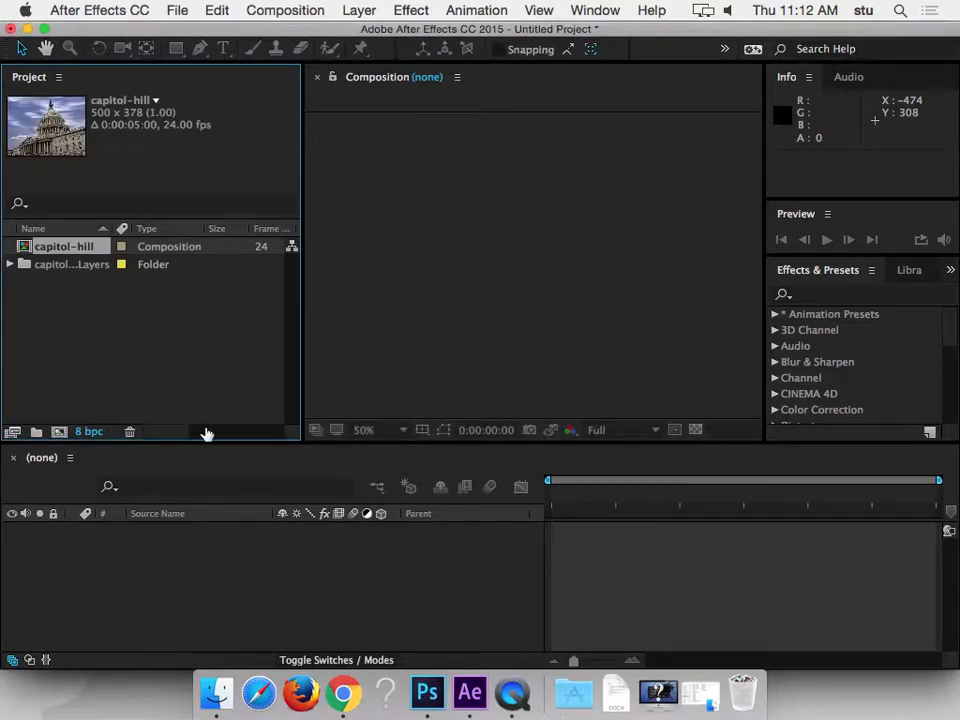
{"action": "double_click", "coordinate": [20, 246]}
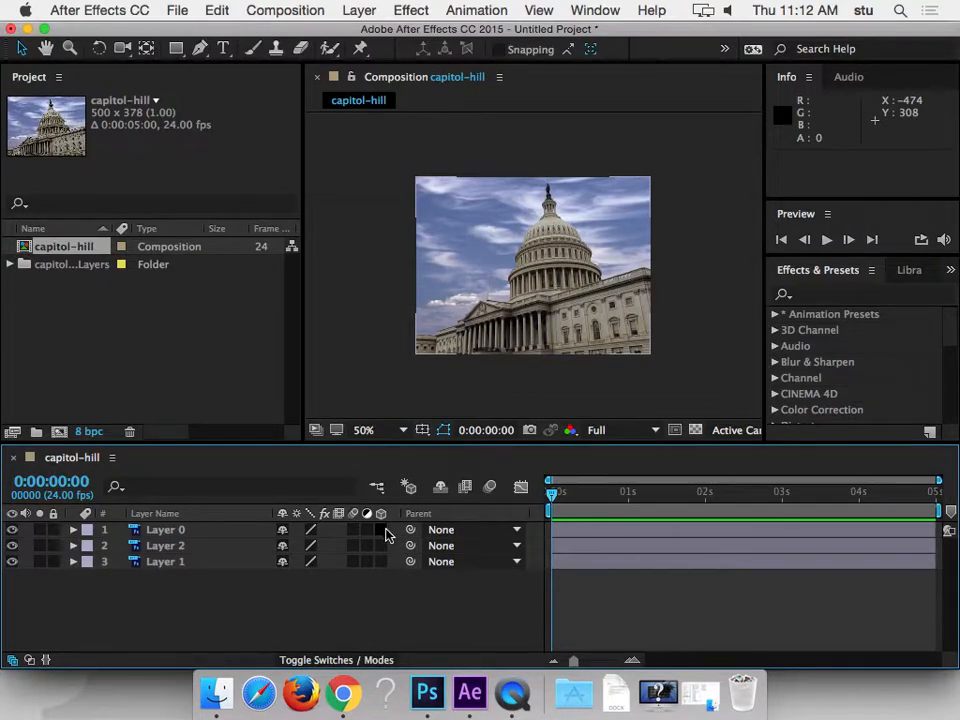
- Make the three capitol-hill layers 3D, trying then undoing a Layer 0 depth move and Y rotation
{"action": "left_click", "coordinate": [381, 545]}
{"action": "left_click", "coordinate": [381, 562]}
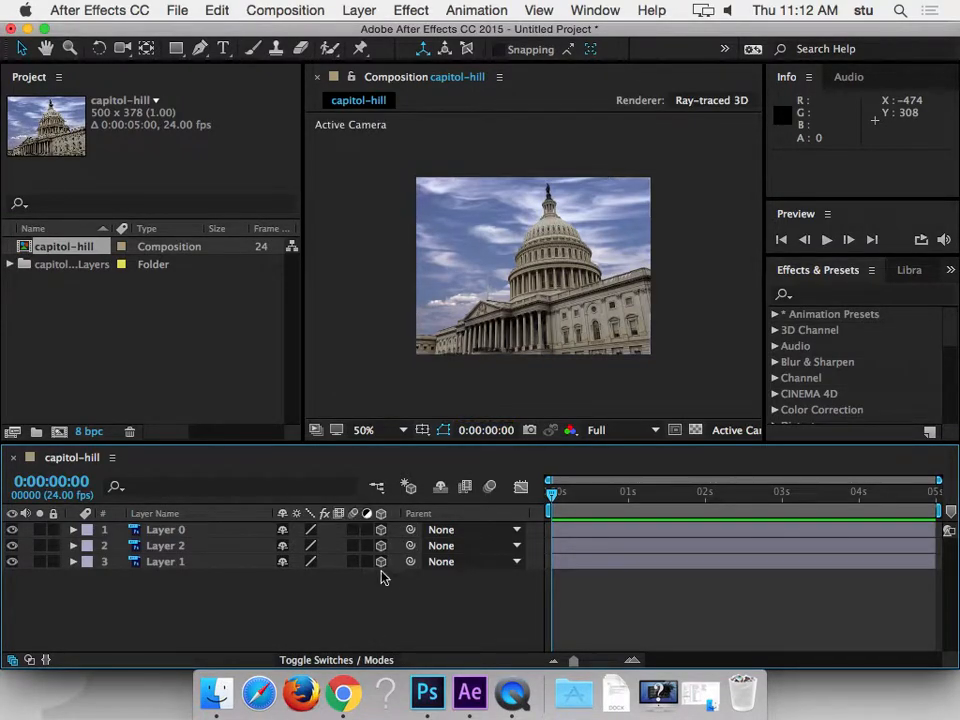
{"action": "key", "text": "p"}
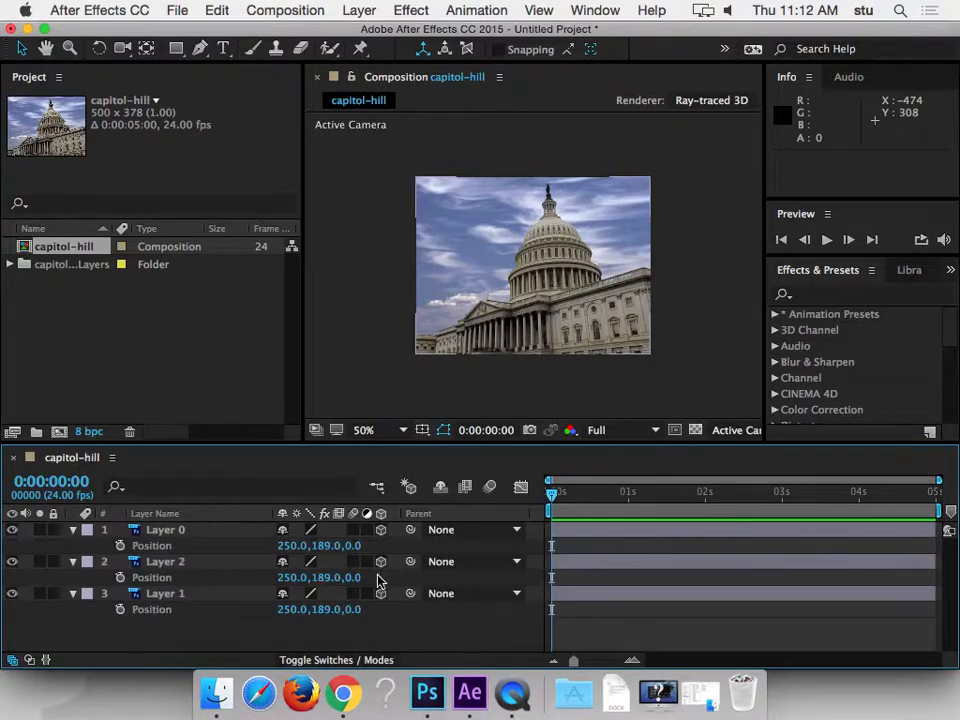
{"action": "left_click_drag", "start_coordinate": [354, 546], "coordinate": [362, 643]}
{"action": "key", "text": "super+z"}
{"action": "key", "text": "super+z"}
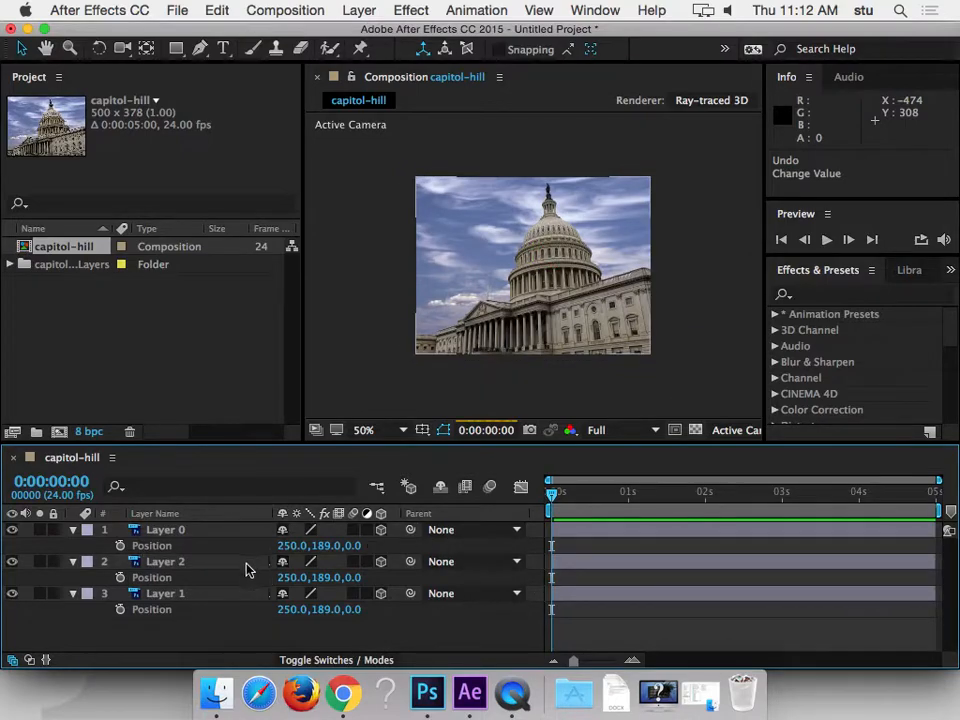
{"action": "key", "text": "r"}
{"action": "left_click_drag", "start_coordinate": [316, 576], "coordinate": [335, 603]}
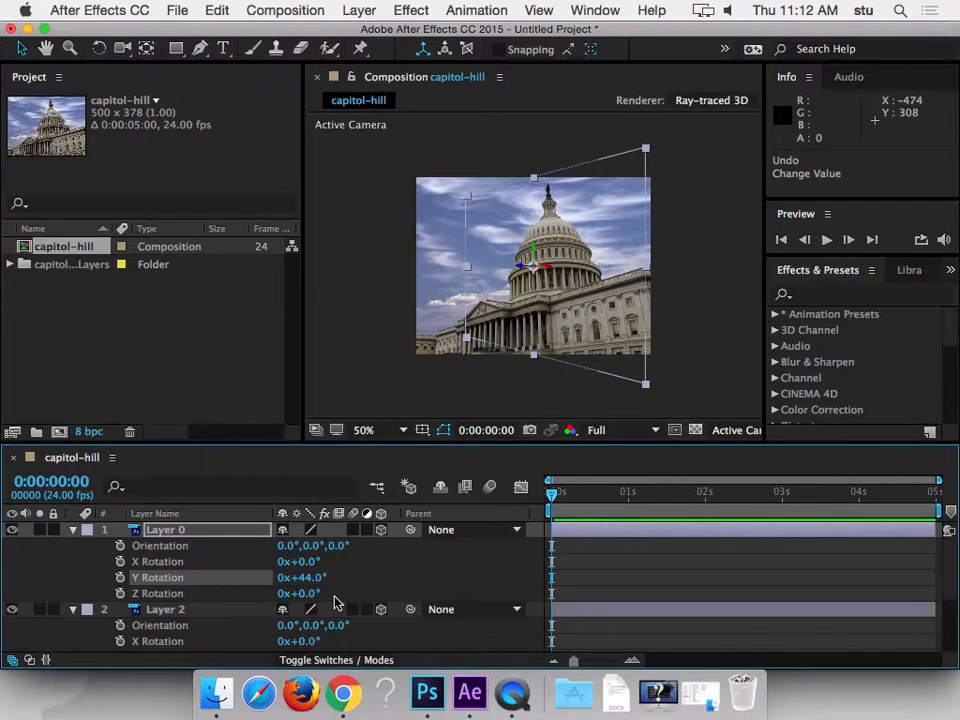
{"action": "key", "text": "super+z"}
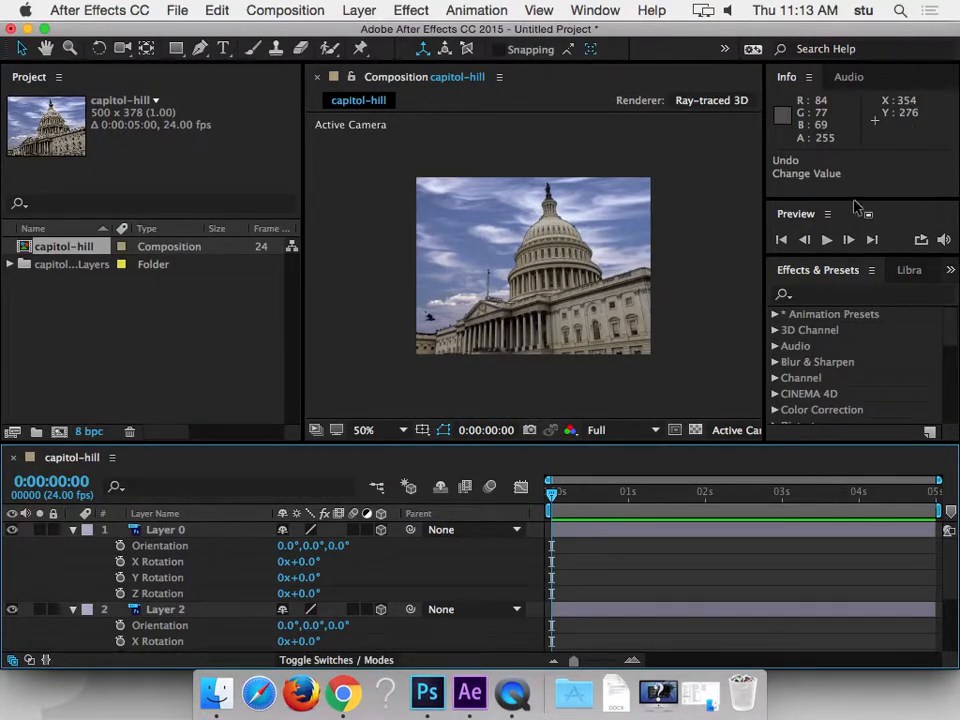
- Hide Layer 0 and set the Composition panel preview resolution to Half
{"action": "scroll", "coordinate": [568, 345], "scroll_direction": "down", "scroll_amount": 4}
{"action": "scroll", "coordinate": [549, 349], "scroll_direction": "up", "scroll_amount": 4}
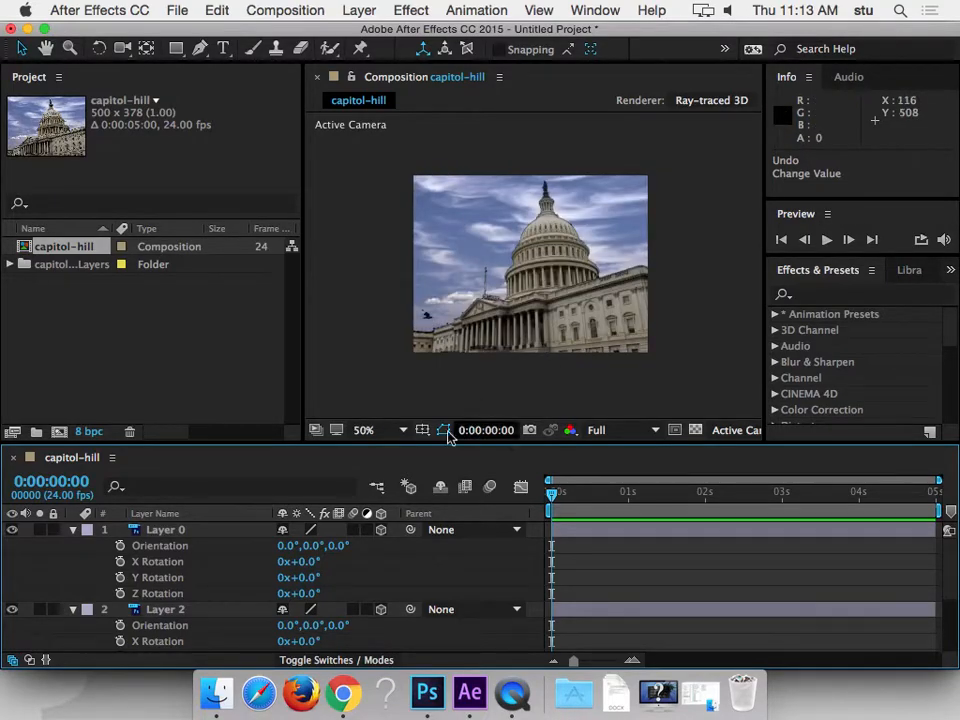
{"action": "scroll", "coordinate": [381, 516], "scroll_direction": "down", "scroll_amount": 3}
{"action": "scroll", "coordinate": [381, 516], "scroll_direction": "up", "scroll_amount": 3}
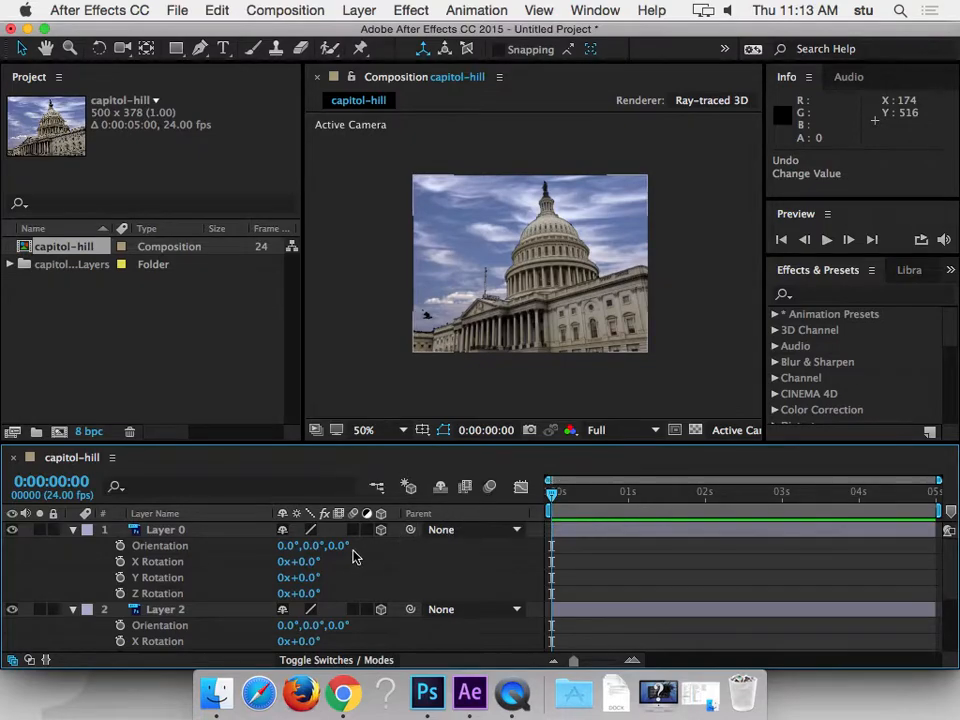
{"action": "left_click", "coordinate": [13, 531]}
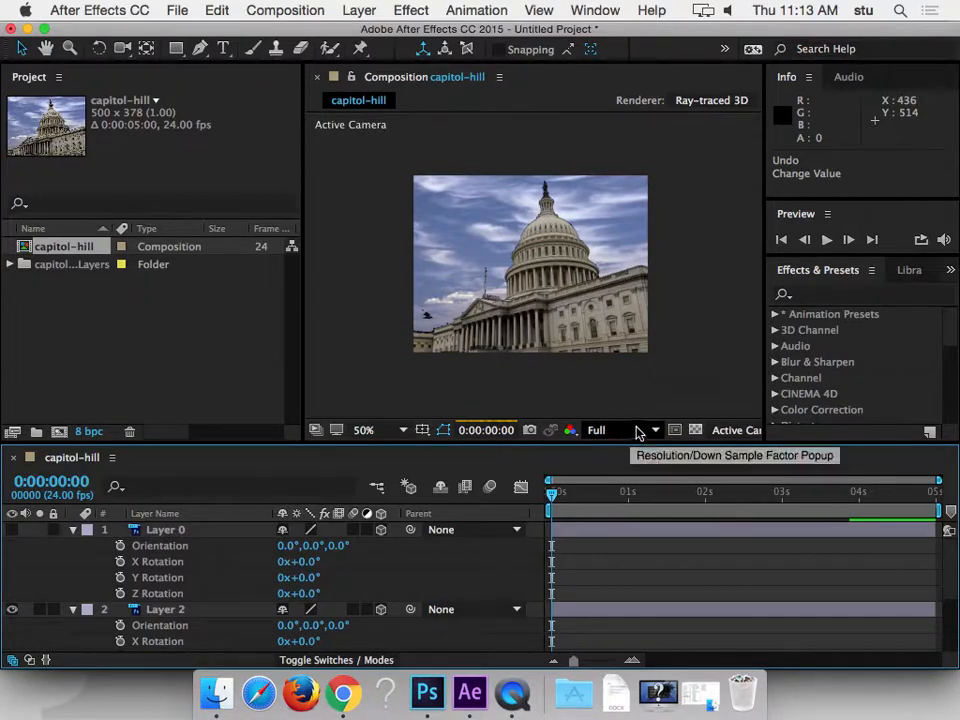
{"action": "left_click", "coordinate": [652, 431]}
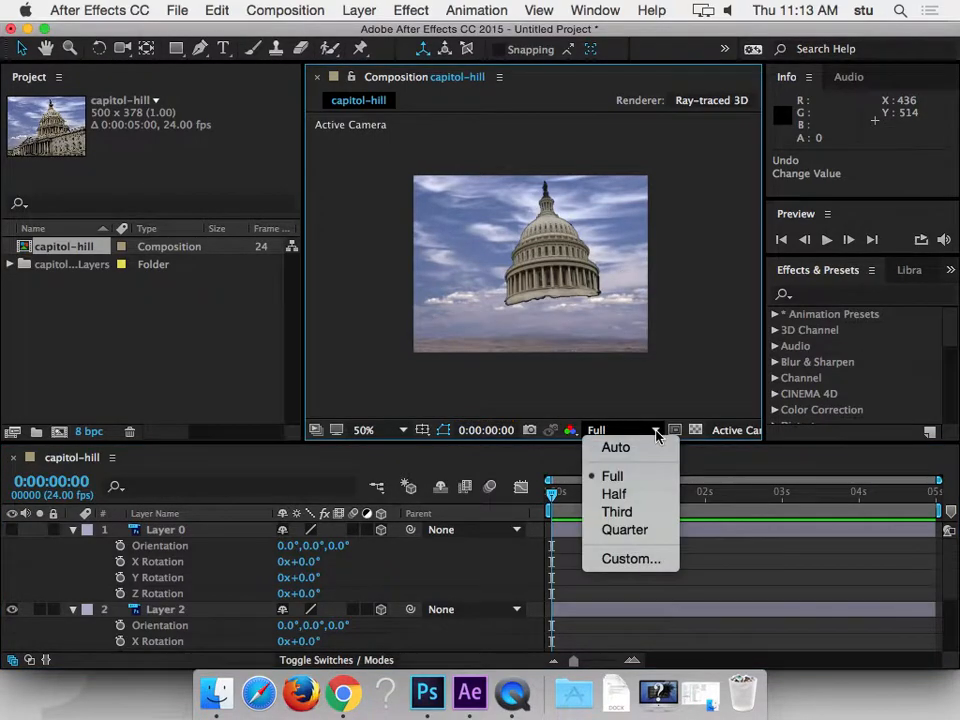
{"action": "left_click", "coordinate": [634, 492]}
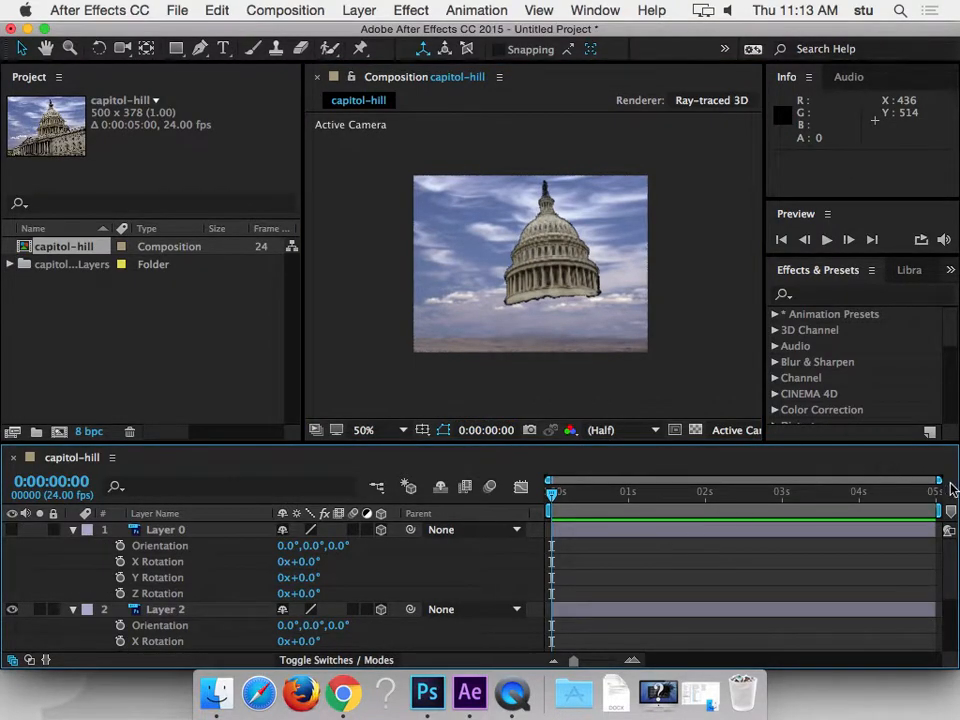
- Push Layer 1 back to Position Z 487 and scale it to 175%
{"action": "left_click_drag", "start_coordinate": [950, 556], "coordinate": [948, 620]}
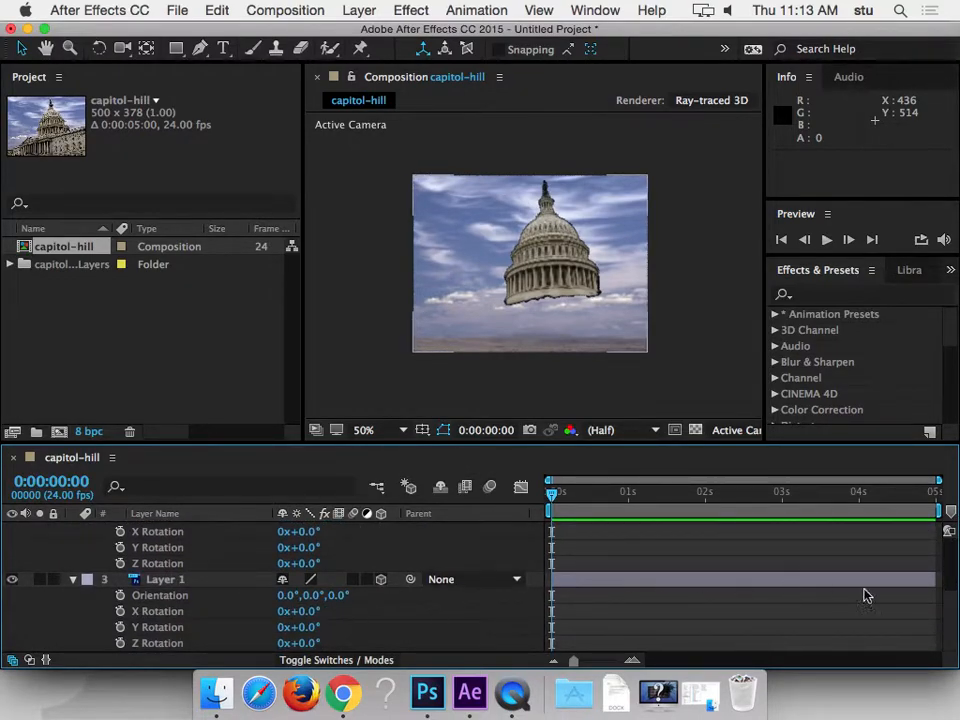
{"action": "left_click", "coordinate": [210, 581]}
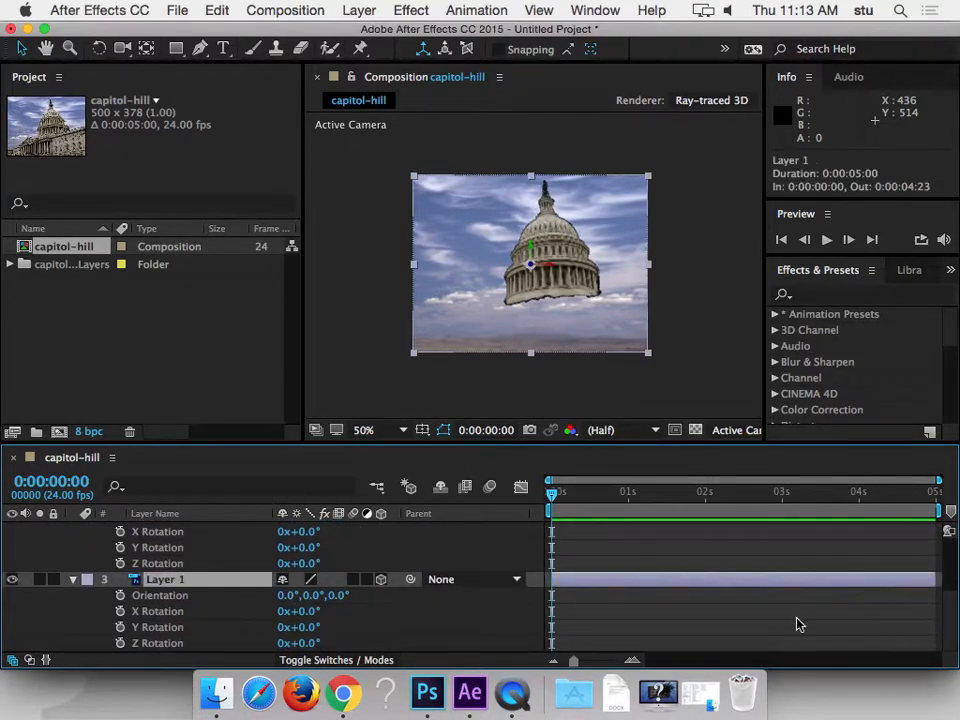
{"action": "key", "text": "p"}
{"action": "left_click_drag", "start_coordinate": [355, 643], "coordinate": [802, 634]}
{"action": "key", "text": "s"}
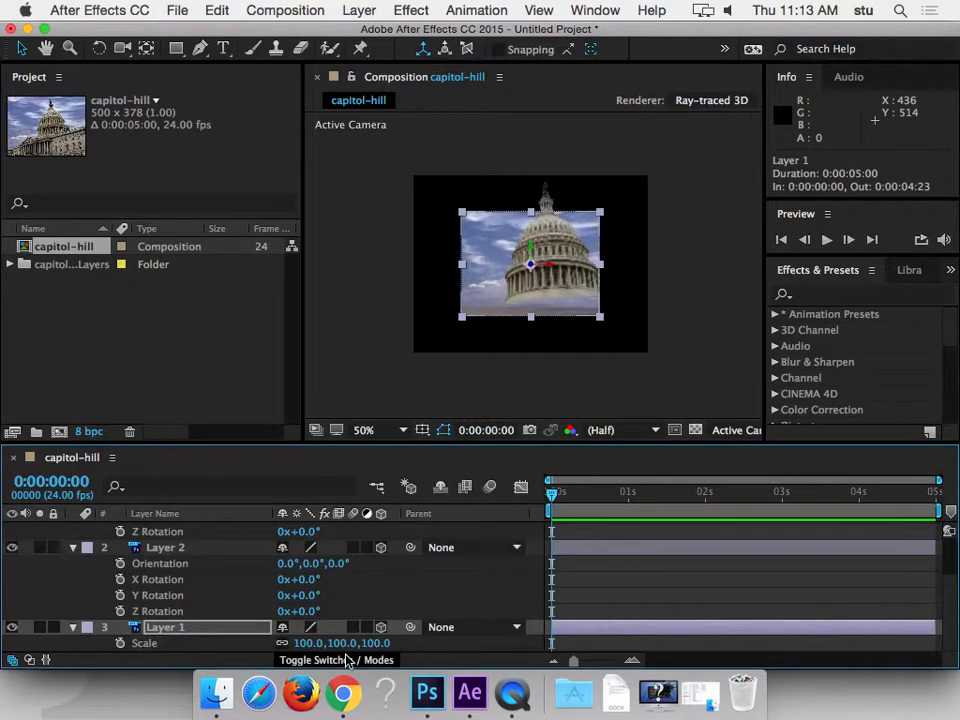
{"action": "left_click_drag", "start_coordinate": [340, 649], "coordinate": [411, 648]}
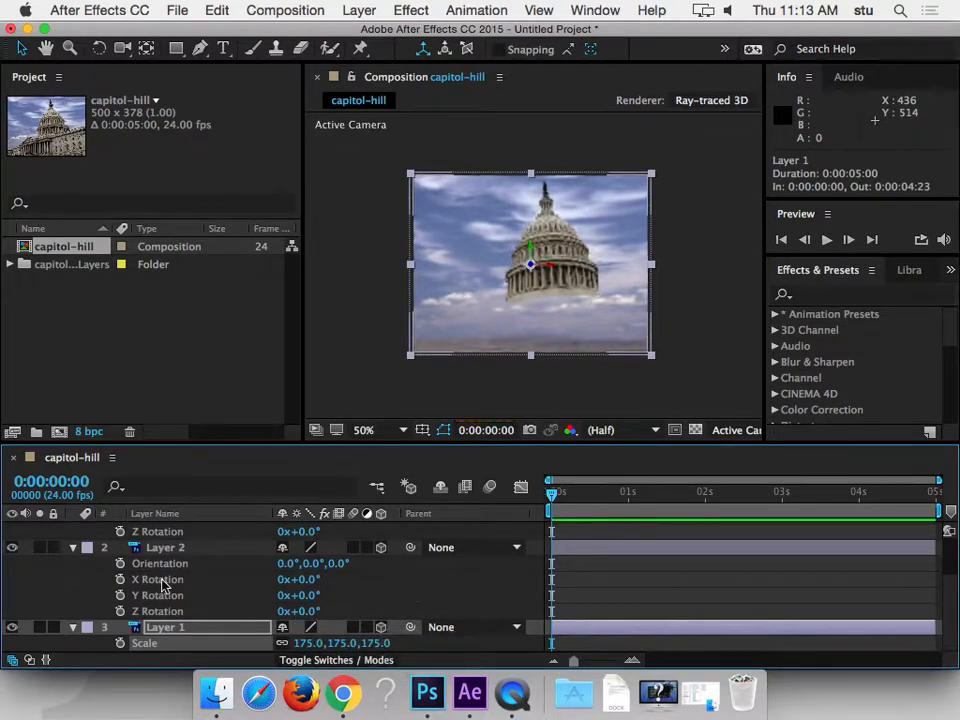
- Push Layer 2 back to Position Z 89 and scale it to 113%
{"action": "left_click", "coordinate": [197, 549]}
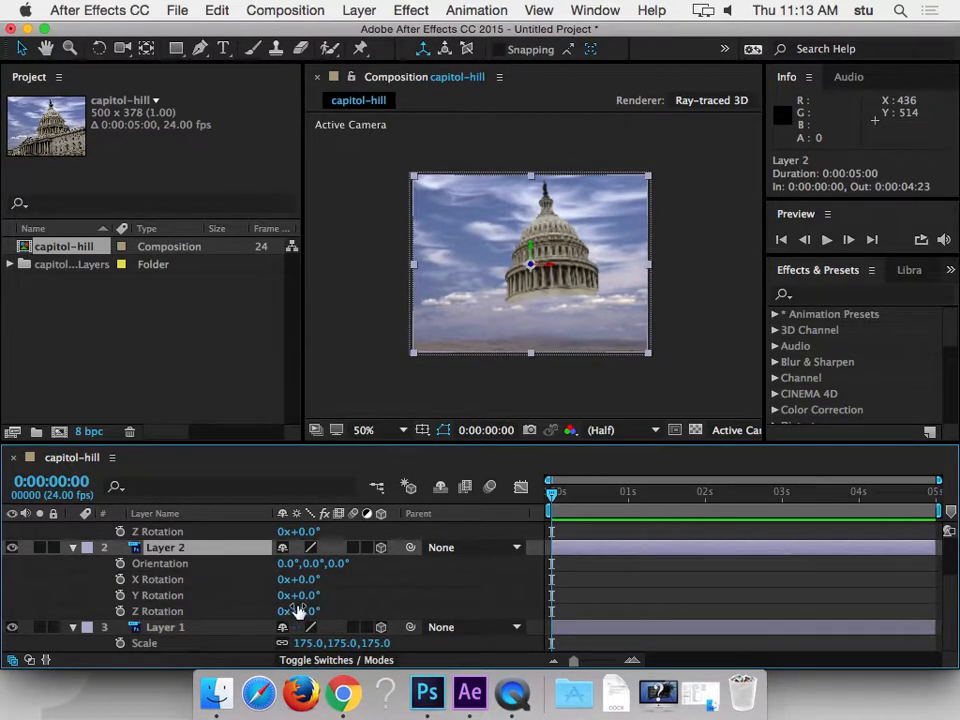
{"action": "key", "text": "p"}
{"action": "left_click_drag", "start_coordinate": [350, 612], "coordinate": [440, 615]}
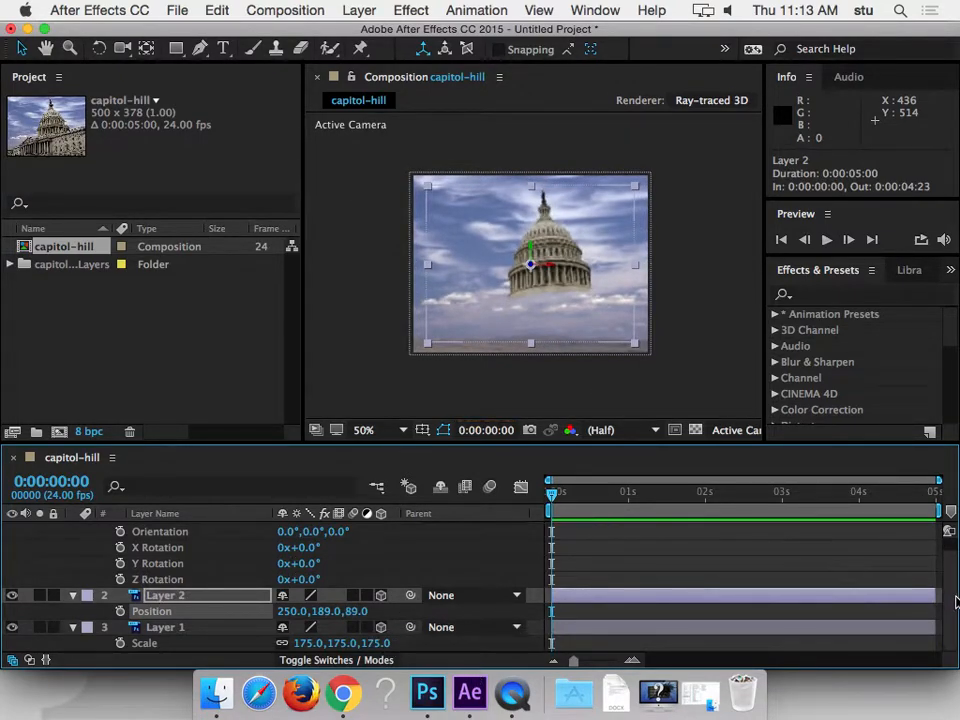
{"action": "scroll", "coordinate": [953, 573], "scroll_direction": "up", "scroll_amount": 1}
{"action": "key", "text": "s"}
{"action": "mouse_move", "coordinate": [312, 628]}
{"action": "left_mouse_down"}
{"action": "mouse_move", "coordinate": [360, 627]}
{"action": "mouse_move", "coordinate": [318, 630]}
{"action": "left_mouse_up"}
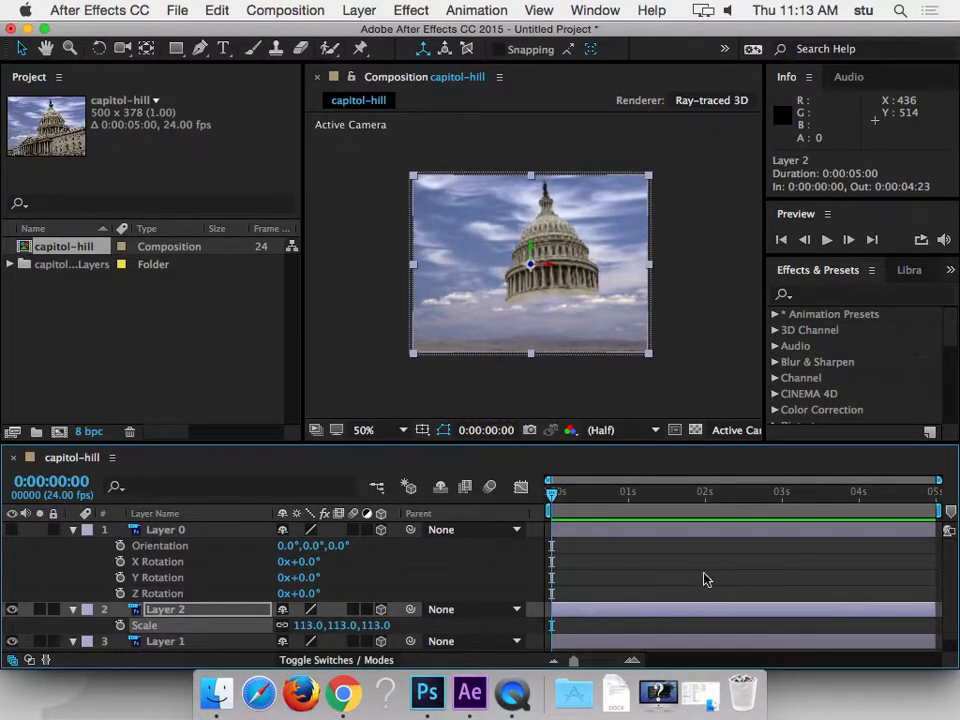
- Make Layer 0 visible again with its Position Z set back to 0
{"action": "left_click", "coordinate": [184, 532]}
{"action": "left_click", "coordinate": [12, 530]}
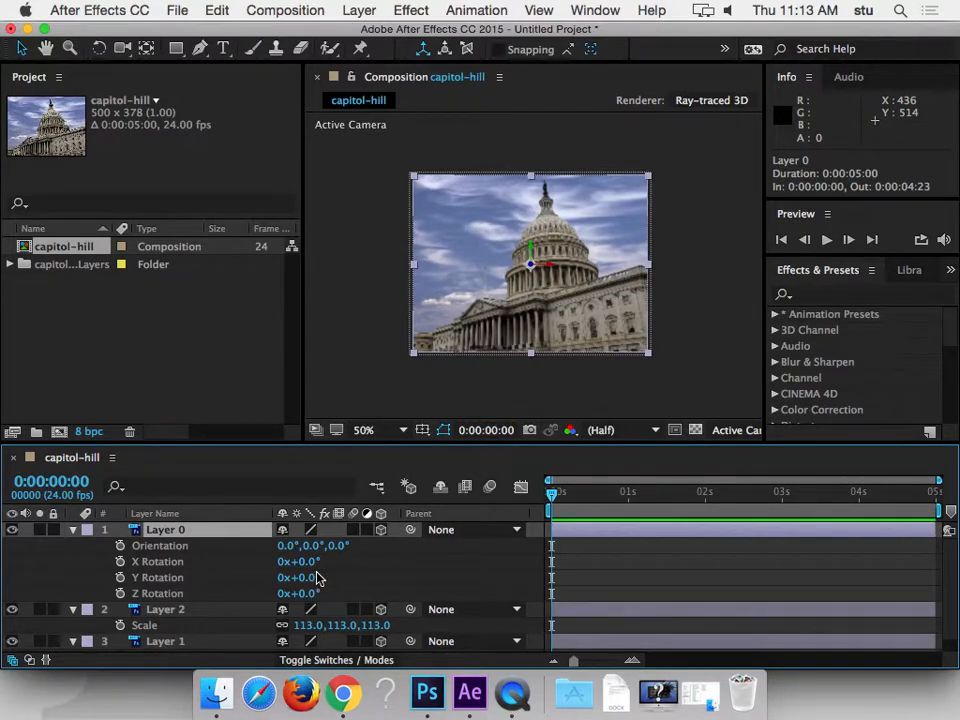
{"action": "key", "text": "p"}
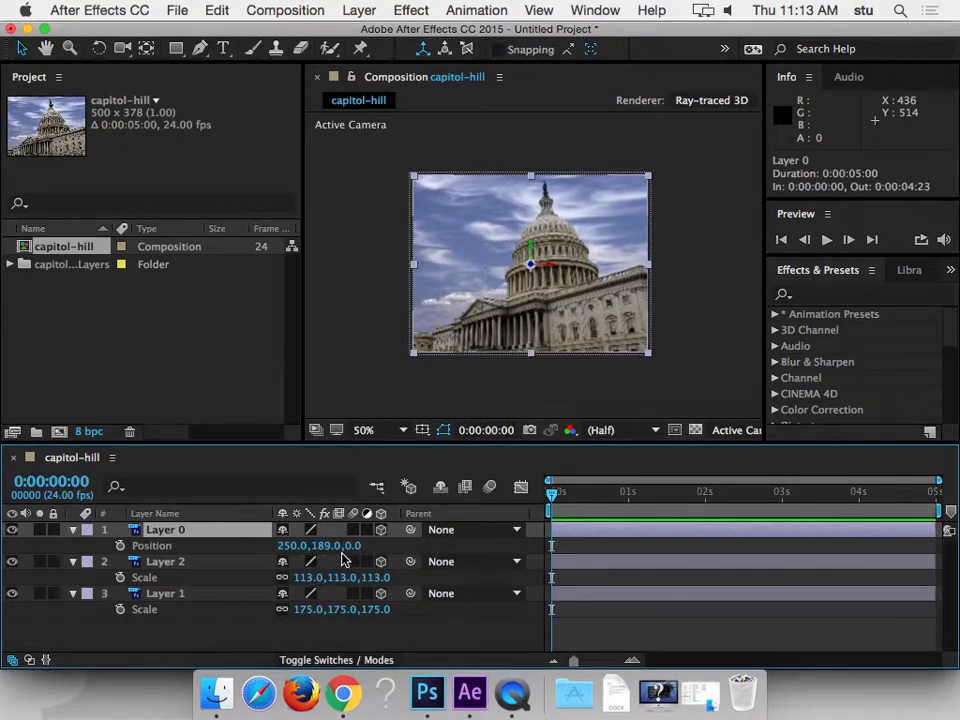
{"action": "left_click_drag", "start_coordinate": [352, 553], "coordinate": [324, 556]}
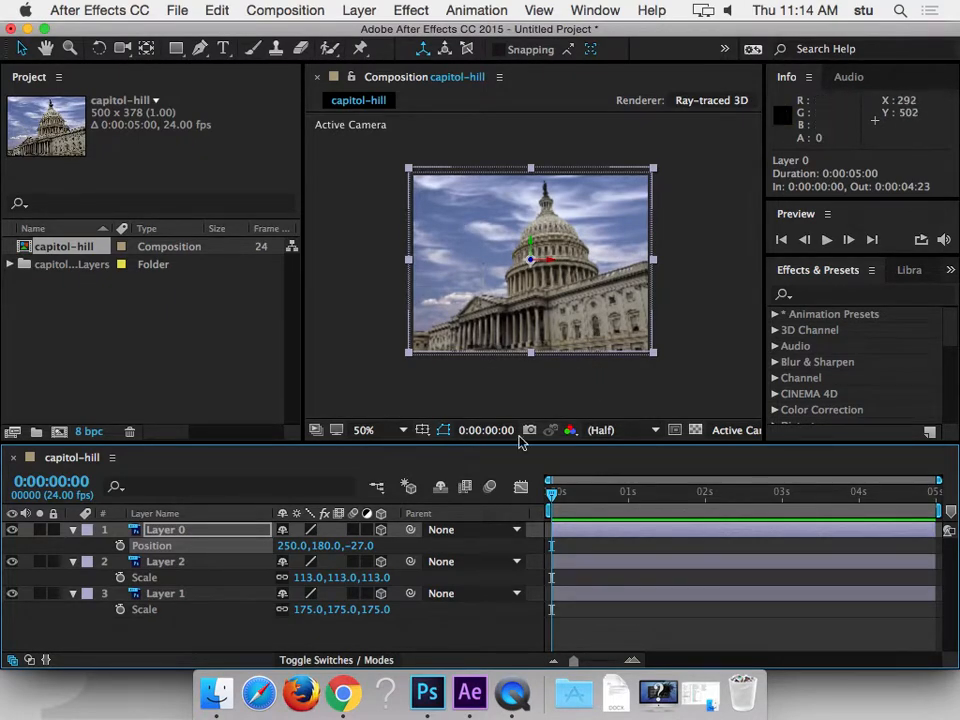
{"action": "left_click", "coordinate": [362, 545]}
{"action": "type", "text": "0"}
{"action": "key", "text": "Return"}
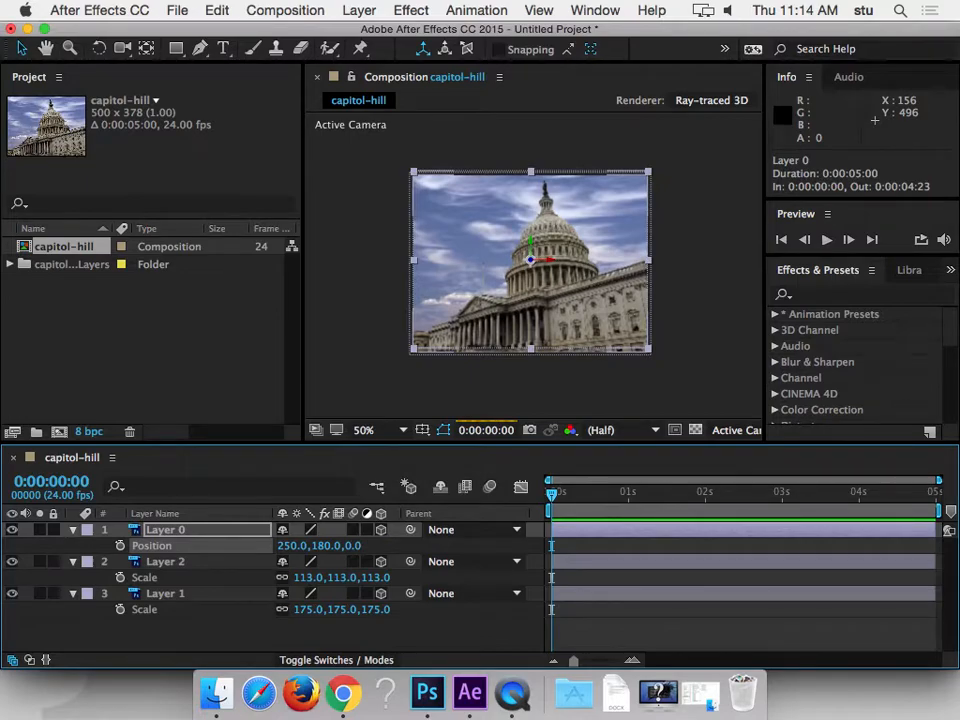
{"action": "left_click_drag", "start_coordinate": [577, 491], "coordinate": [397, 580]}
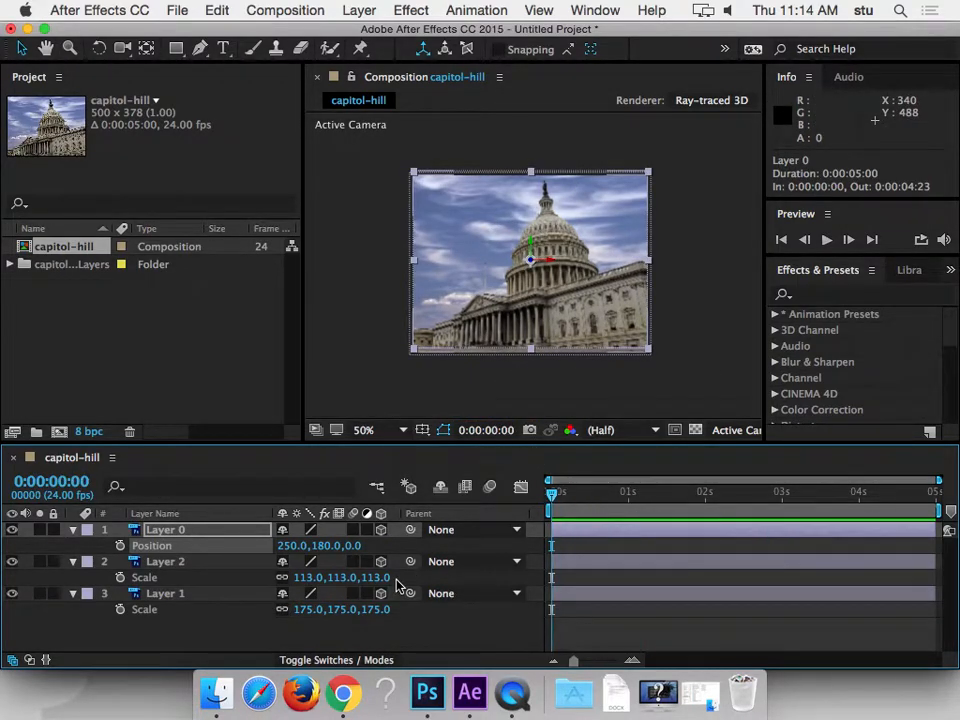
- Add a default Camera 1 to the comp and switch to the Unified Camera tool
{"action": "left_click", "coordinate": [287, 10]}
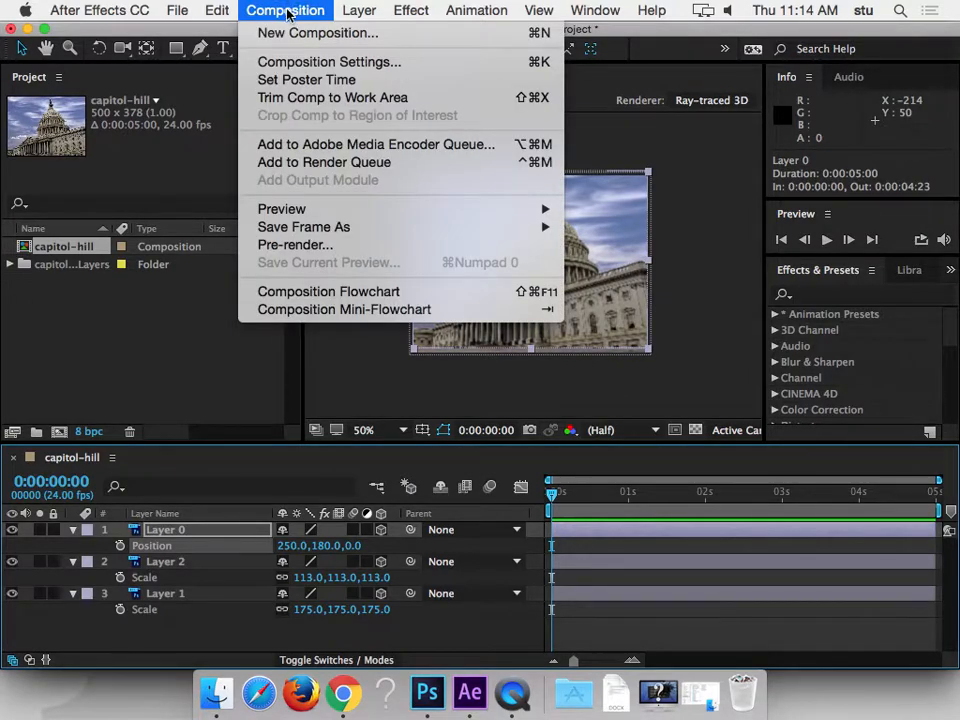
{"action": "mouse_move", "coordinate": [360, 12]}
{"action": "mouse_move", "coordinate": [428, 36]}
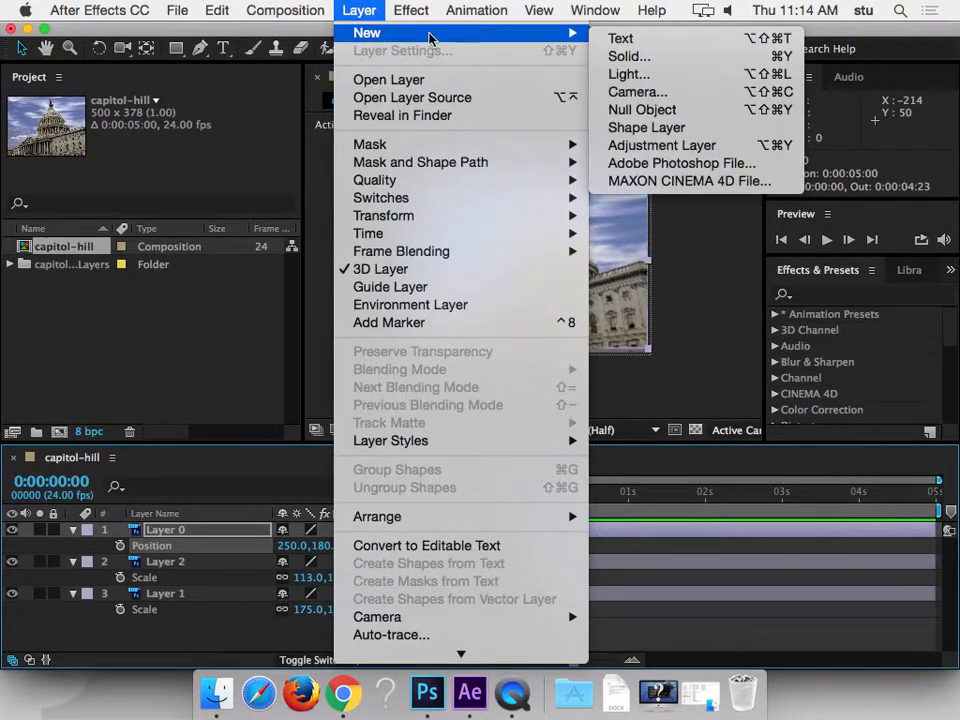
{"action": "left_click", "coordinate": [612, 94]}
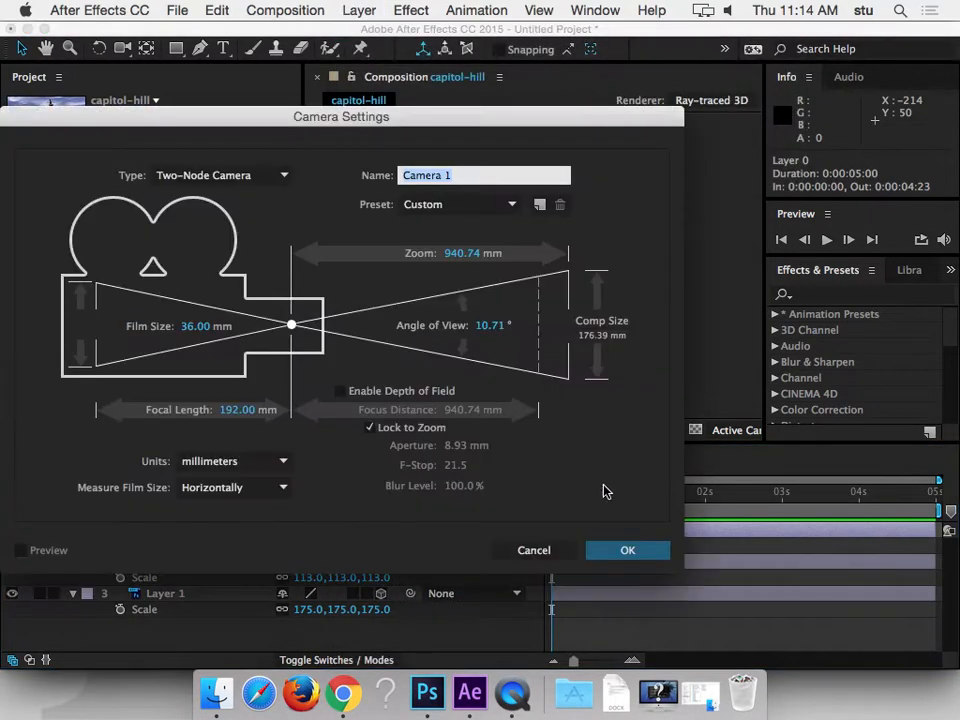
{"action": "left_click", "coordinate": [617, 551]}
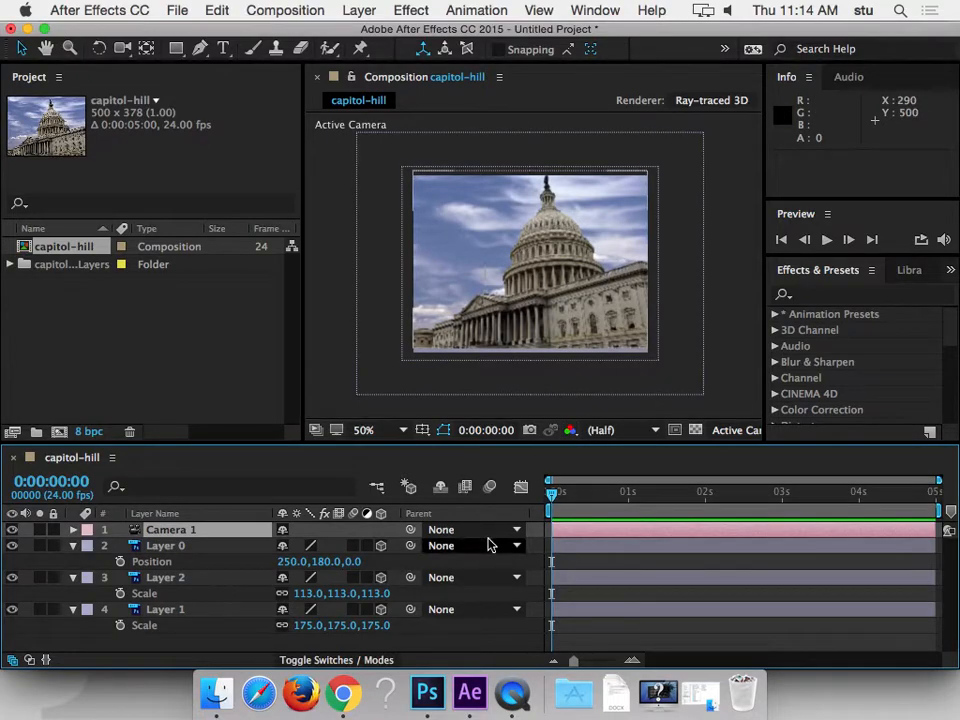
{"action": "left_click", "coordinate": [122, 48]}
- Orbit Camera 1 toward the Capitol and pull it in to Position Z about -2479
{"action": "left_click_drag", "start_coordinate": [538, 284], "coordinate": [562, 315]}
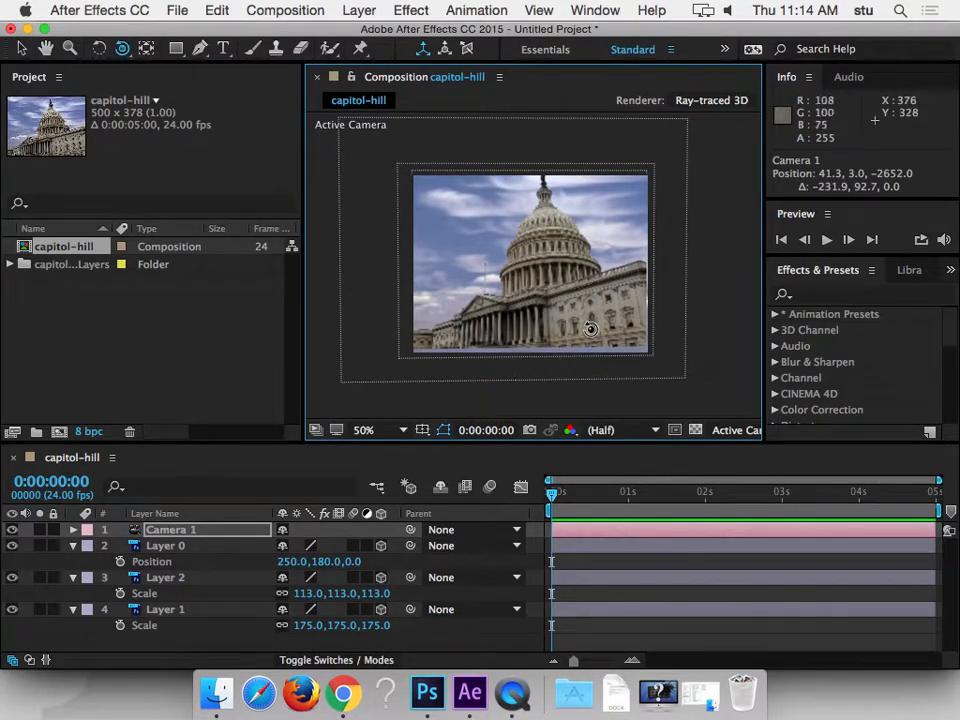
{"action": "key", "text": "c"}
{"action": "key", "text": "c"}
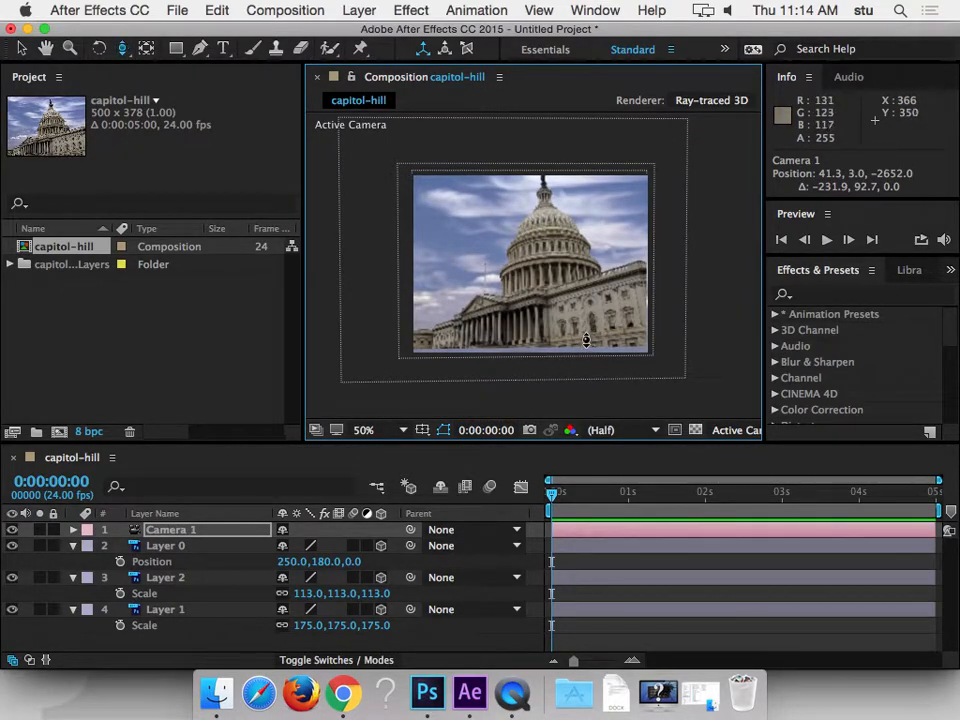
{"action": "key", "text": "c"}
{"action": "mouse_move", "coordinate": [578, 334]}
{"action": "left_mouse_down"}
{"action": "mouse_move", "coordinate": [557, 317]}
{"action": "mouse_move", "coordinate": [568, 332]}
{"action": "mouse_move", "coordinate": [553, 326]}
{"action": "mouse_move", "coordinate": [561, 313]}
{"action": "mouse_move", "coordinate": [568, 322]}
{"action": "left_mouse_up"}
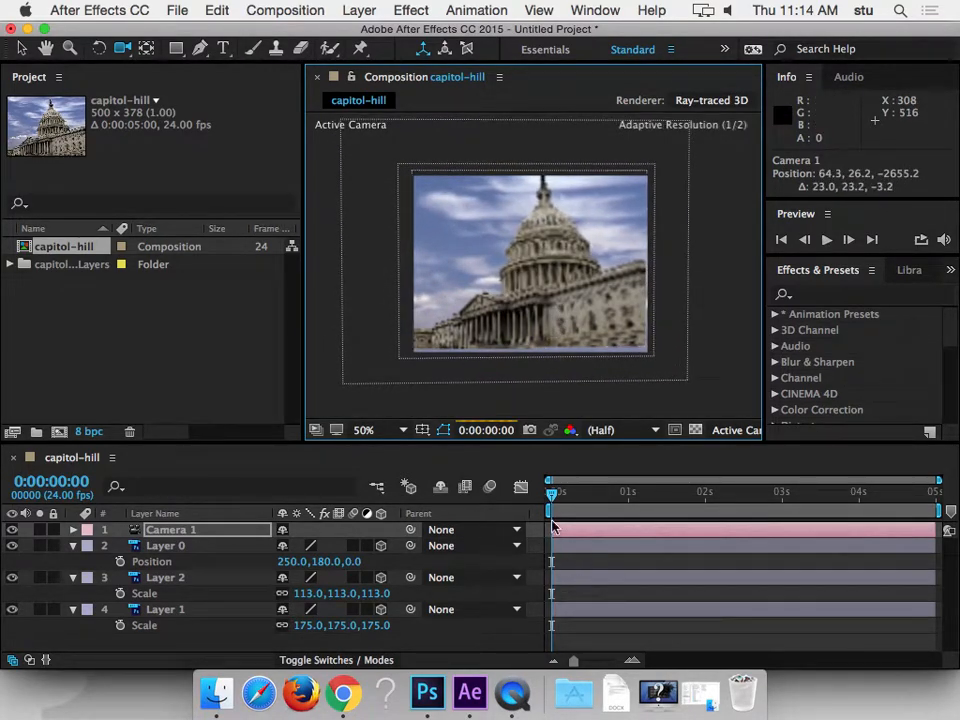
{"action": "key", "text": "p"}
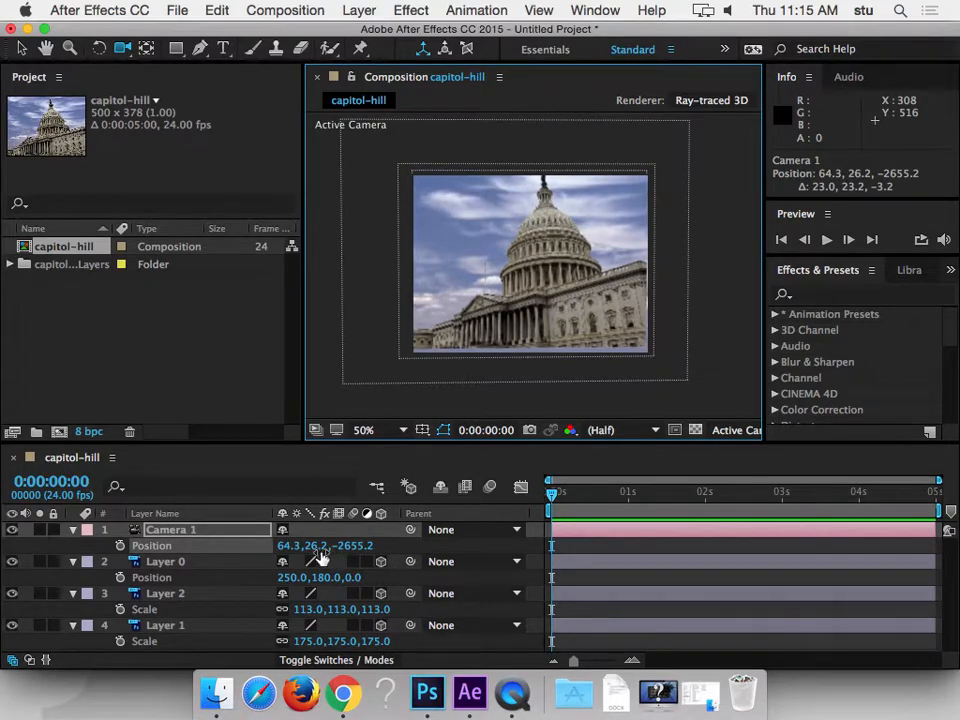
{"action": "left_click_drag", "start_coordinate": [345, 553], "coordinate": [505, 582]}
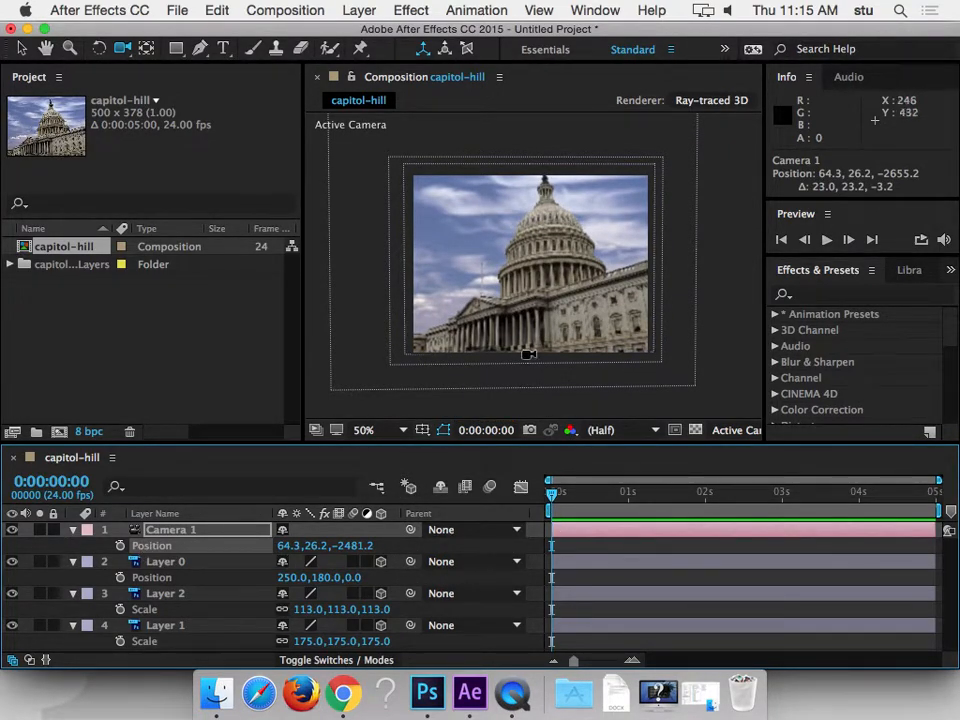
{"action": "mouse_move", "coordinate": [508, 279]}
{"action": "left_mouse_down"}
{"action": "mouse_move", "coordinate": [519, 281]}
{"action": "mouse_move", "coordinate": [498, 281]}
{"action": "left_mouse_up"}
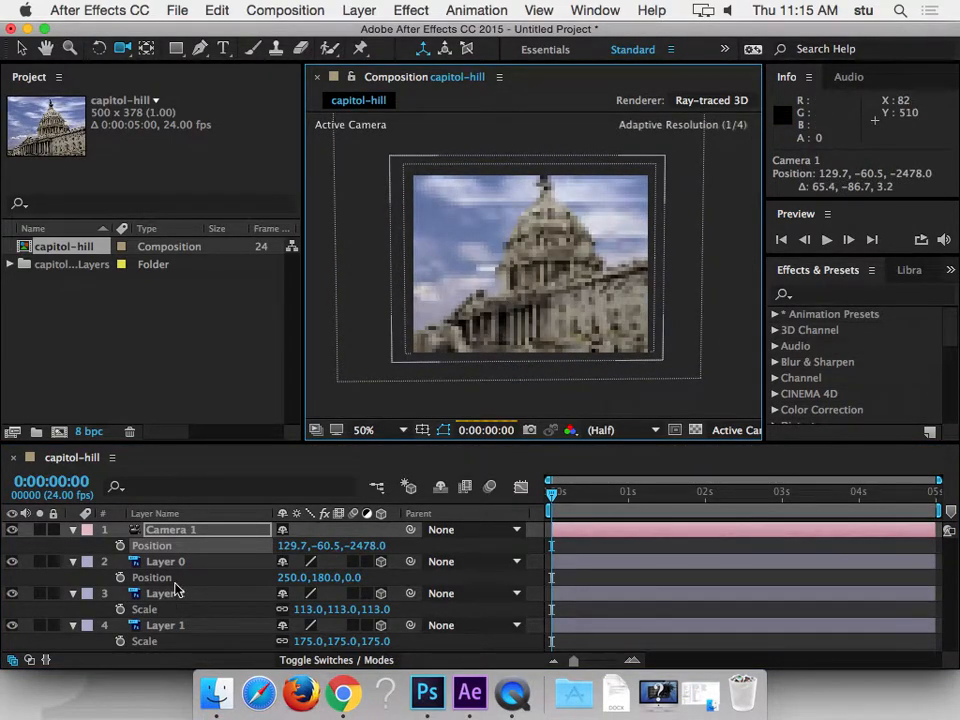
- Keyframe Camera 1's position at the start and orbit it for an end keyframe at the last frame
{"action": "left_click", "coordinate": [121, 546]}
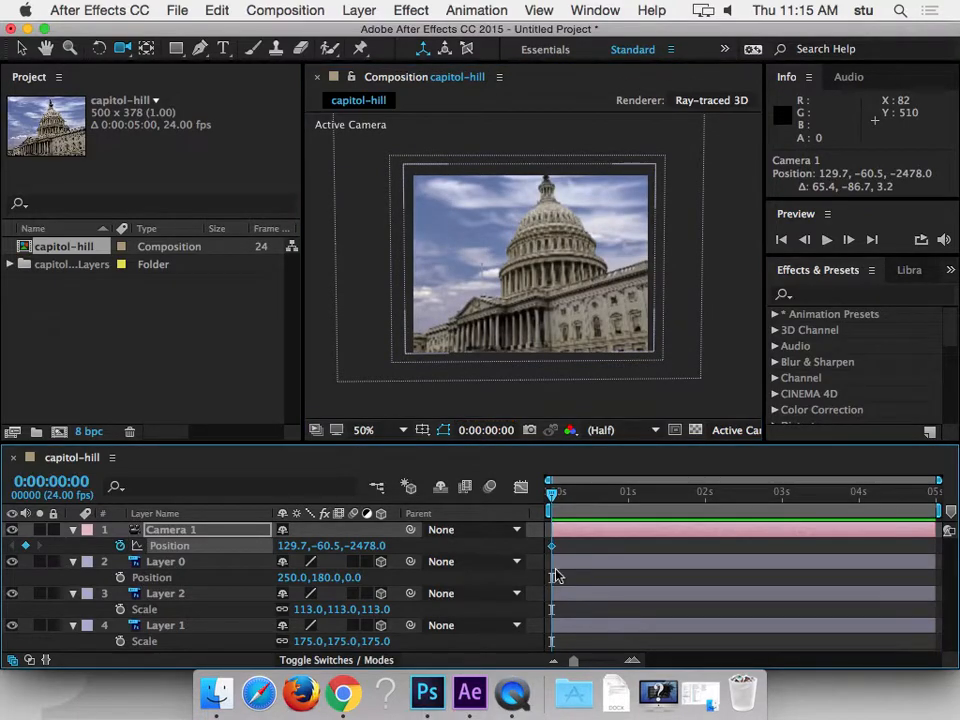
{"action": "key", "text": "End"}
{"action": "left_click_drag", "start_coordinate": [553, 317], "coordinate": [549, 317]}
{"action": "left_click_drag", "start_coordinate": [631, 500], "coordinate": [711, 530]}
{"action": "left_click_drag", "start_coordinate": [775, 541], "coordinate": [773, 541]}
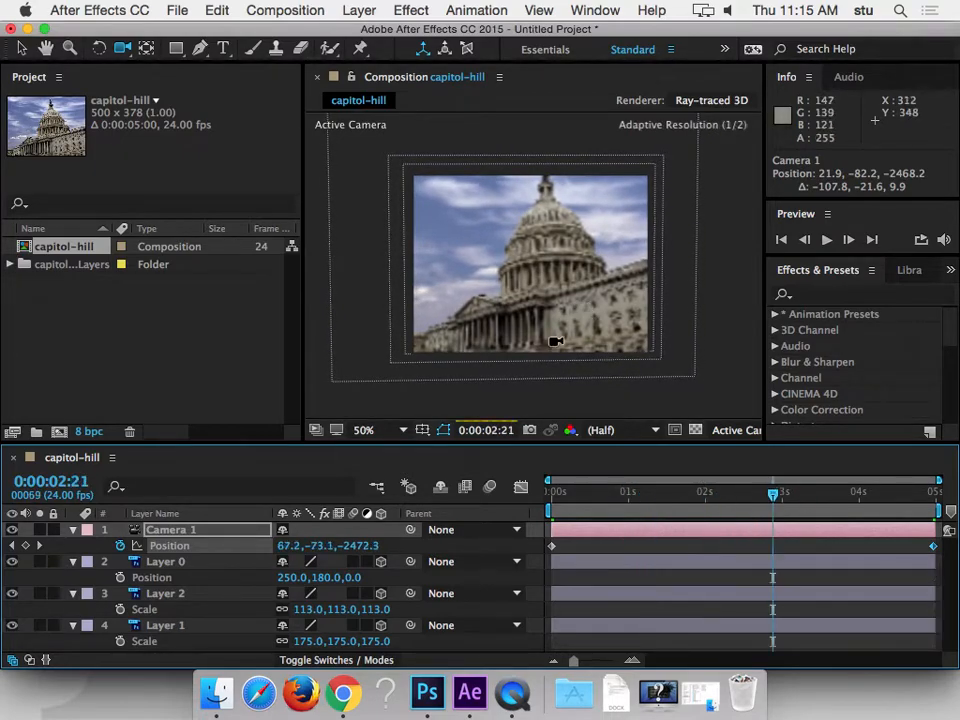
- Shrink Layer 1 from 175% to 126% scale
{"action": "key", "text": "v"}
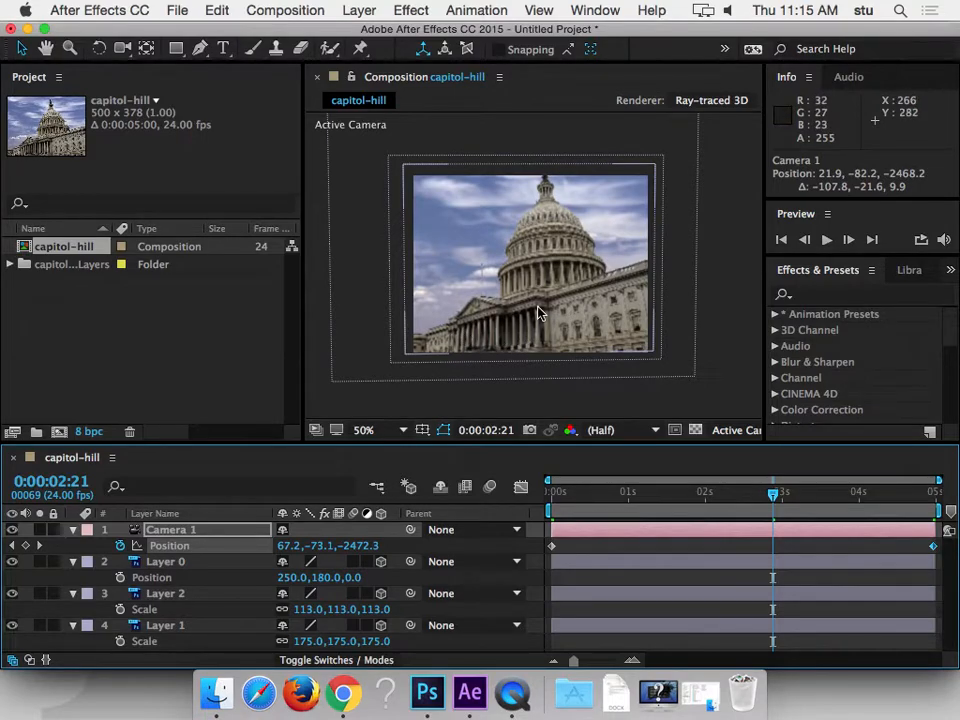
{"action": "left_click_drag", "start_coordinate": [760, 494], "coordinate": [530, 505]}
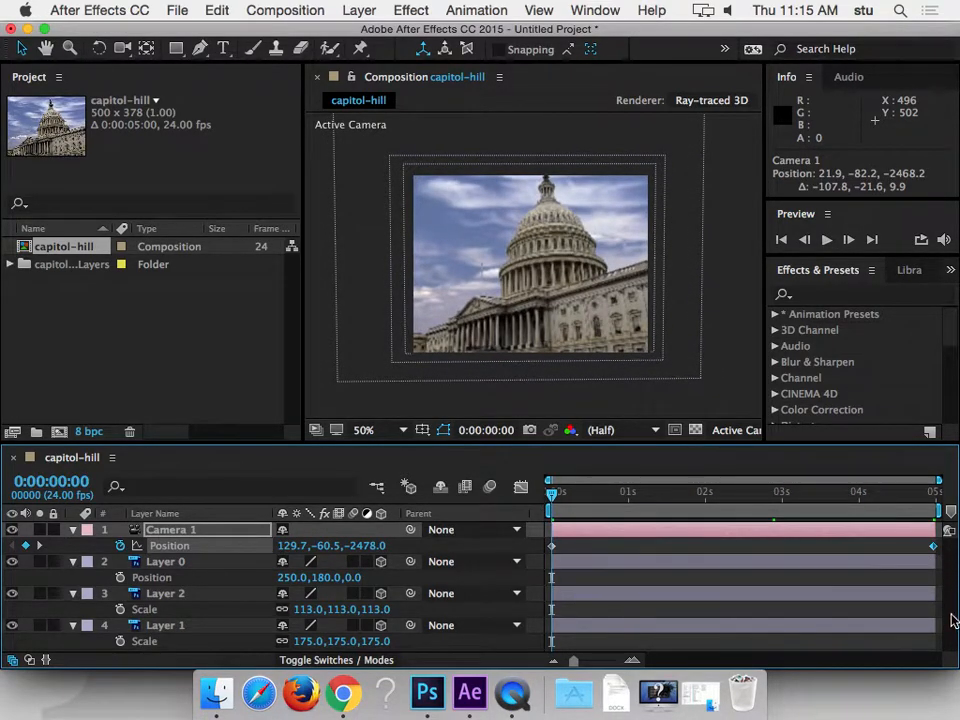
{"action": "left_click", "coordinate": [189, 626]}
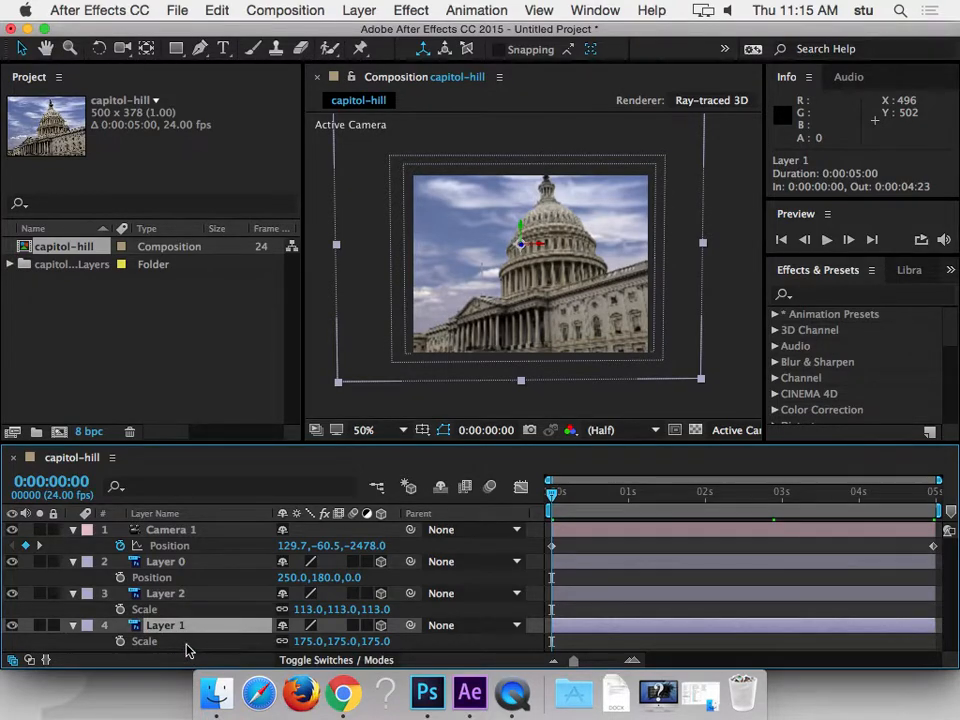
{"action": "left_click_drag", "start_coordinate": [308, 644], "coordinate": [255, 705]}
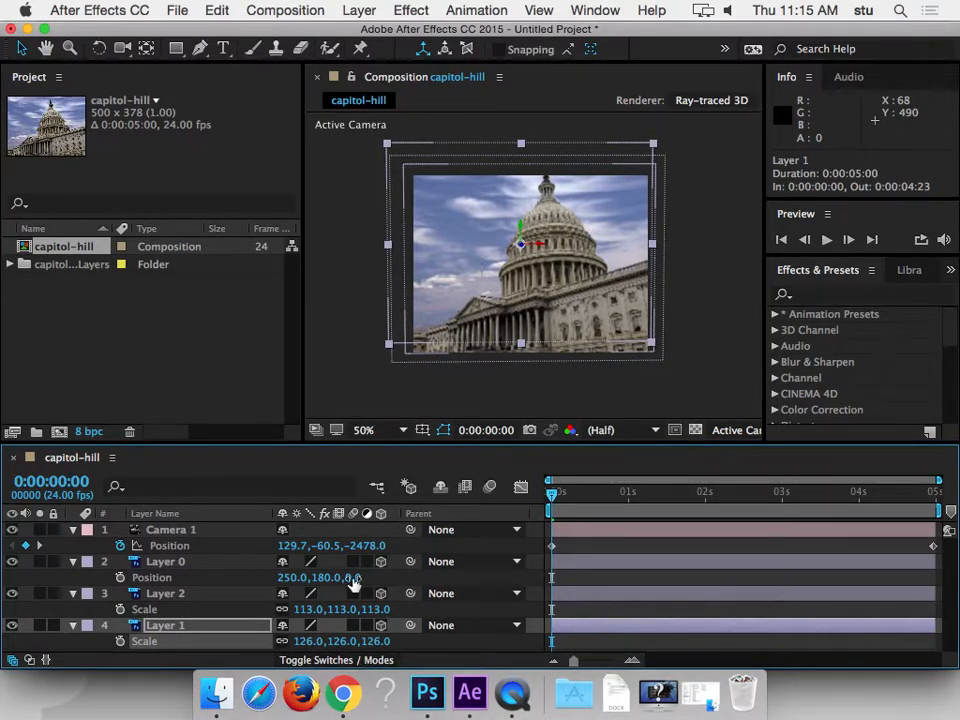
- Enlarge the timeline panel and try a Y rotation on Layer 1, then undo it
{"action": "left_click_drag", "start_coordinate": [608, 442], "coordinate": [611, 409]}
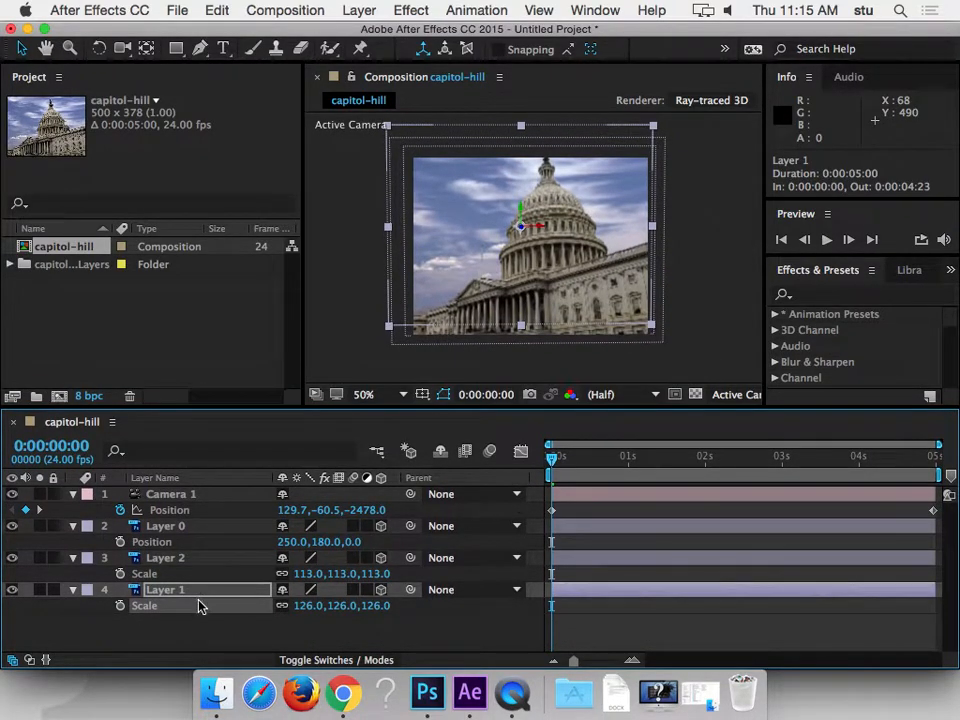
{"action": "key", "text": "r"}
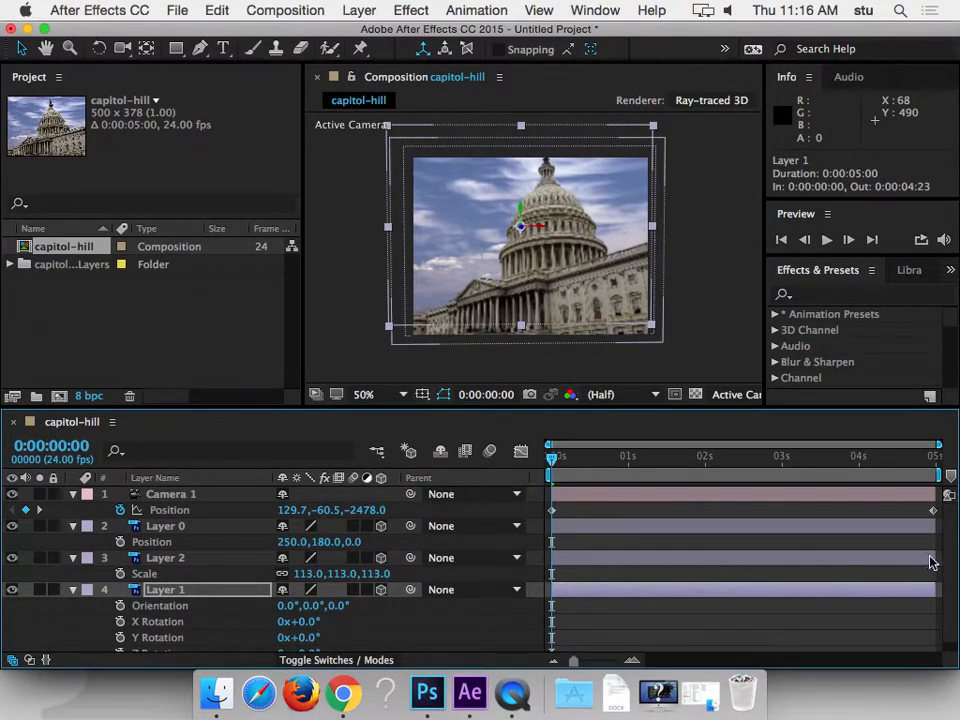
{"action": "mouse_move", "coordinate": [315, 640]}
{"action": "left_mouse_down"}
{"action": "mouse_move", "coordinate": [320, 621]}
{"action": "mouse_move", "coordinate": [350, 621]}
{"action": "mouse_move", "coordinate": [314, 621]}
{"action": "mouse_move", "coordinate": [326, 621]}
{"action": "mouse_move", "coordinate": [320, 638]}
{"action": "left_mouse_up"}
{"action": "key", "text": "super+z"}
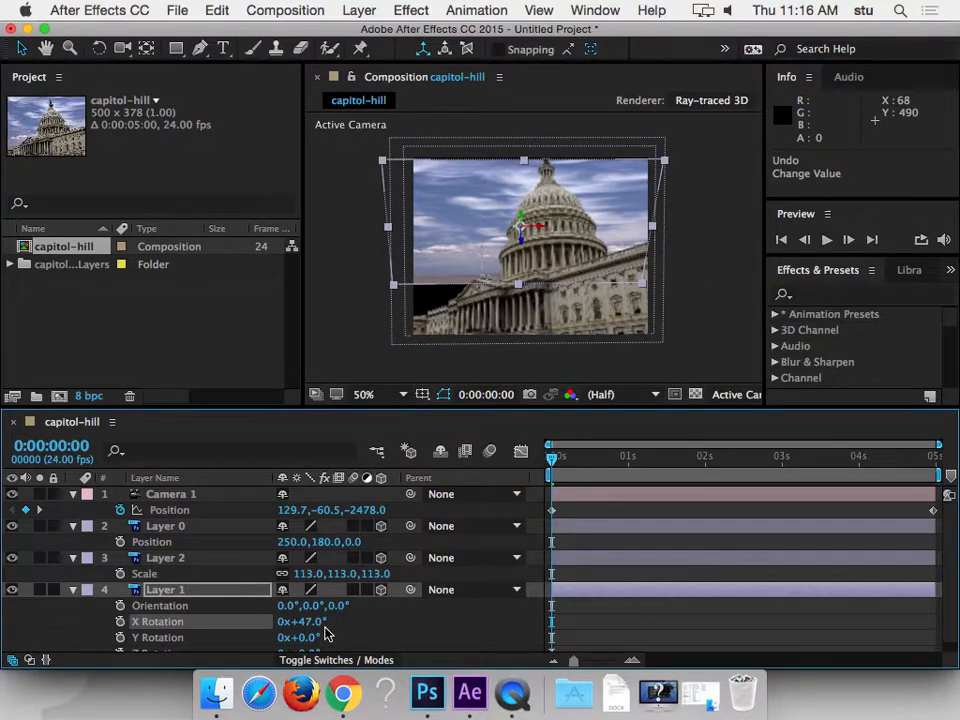
- Enlarge Layer 1 to about 165% and lower it to Position Y 213, previewing the camera move
{"action": "key", "text": "s"}
{"action": "mouse_move", "coordinate": [341, 606]}
{"action": "left_mouse_down"}
{"action": "mouse_move", "coordinate": [369, 605]}
{"action": "mouse_move", "coordinate": [357, 615]}
{"action": "mouse_move", "coordinate": [360, 606]}
{"action": "left_mouse_up"}
{"action": "key", "text": "p"}
{"action": "left_click", "coordinate": [641, 458]}
{"action": "left_click_drag", "start_coordinate": [648, 467], "coordinate": [548, 460]}
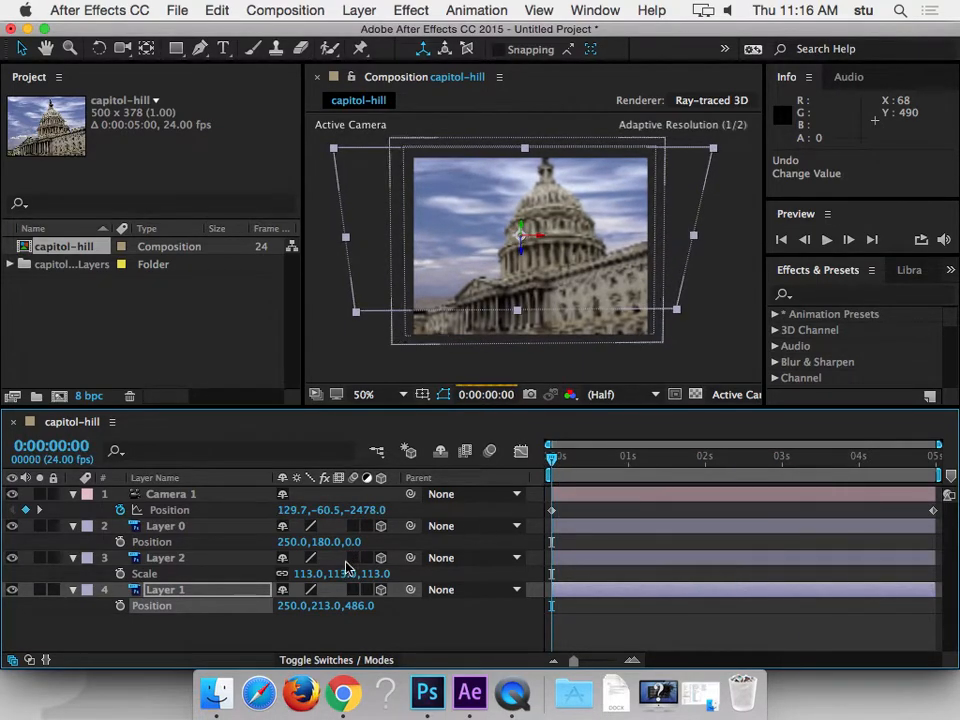
{"action": "left_click_drag", "start_coordinate": [615, 456], "coordinate": [813, 460]}
{"action": "left_click_drag", "start_coordinate": [738, 455], "coordinate": [550, 459]}
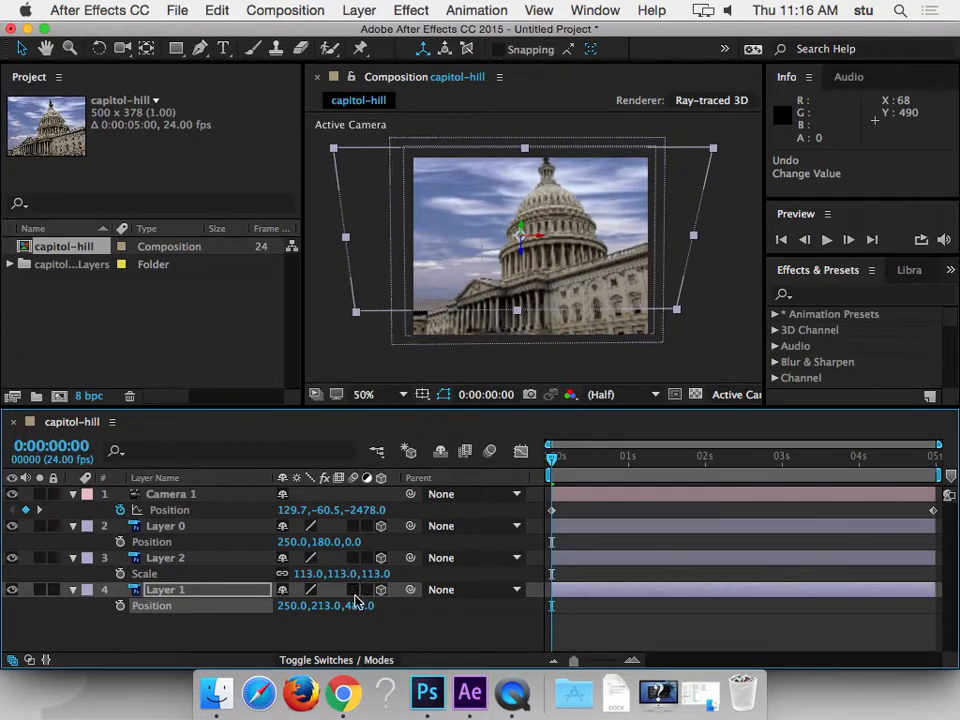
- Set Layer 1 to 0° X Rotation and 117% scale, then open the Effect menu
{"action": "key", "text": "s"}
{"action": "left_click", "coordinate": [306, 607]}
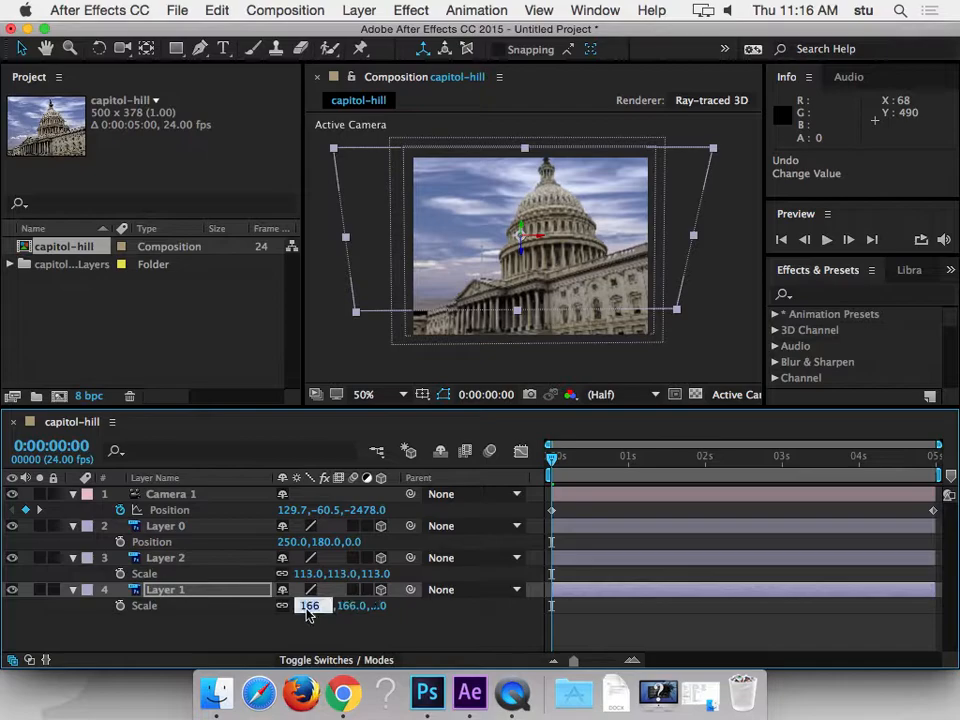
{"action": "type", "text": "120"}
{"action": "key", "text": "Return"}
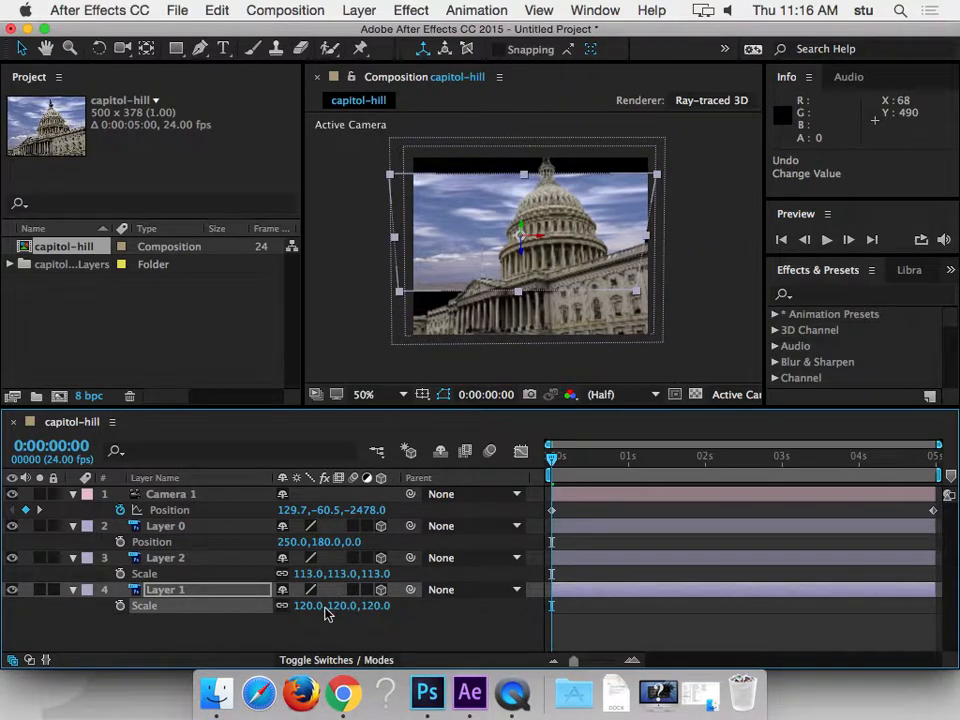
{"action": "type", "text": "r "}
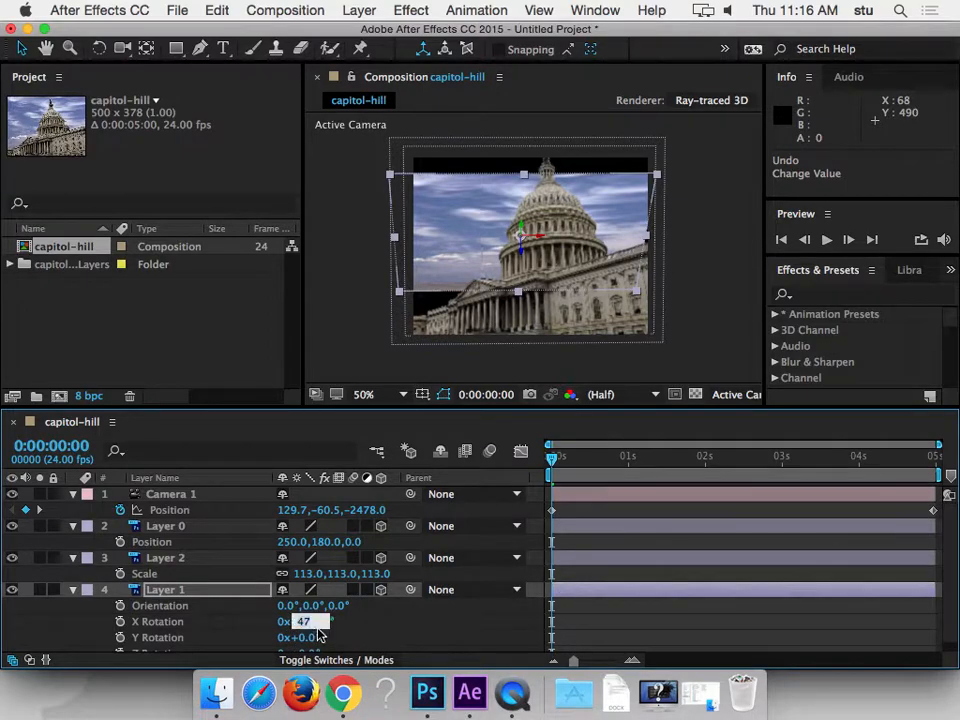
{"action": "type", "text": "0"}
{"action": "key", "text": "Return"}
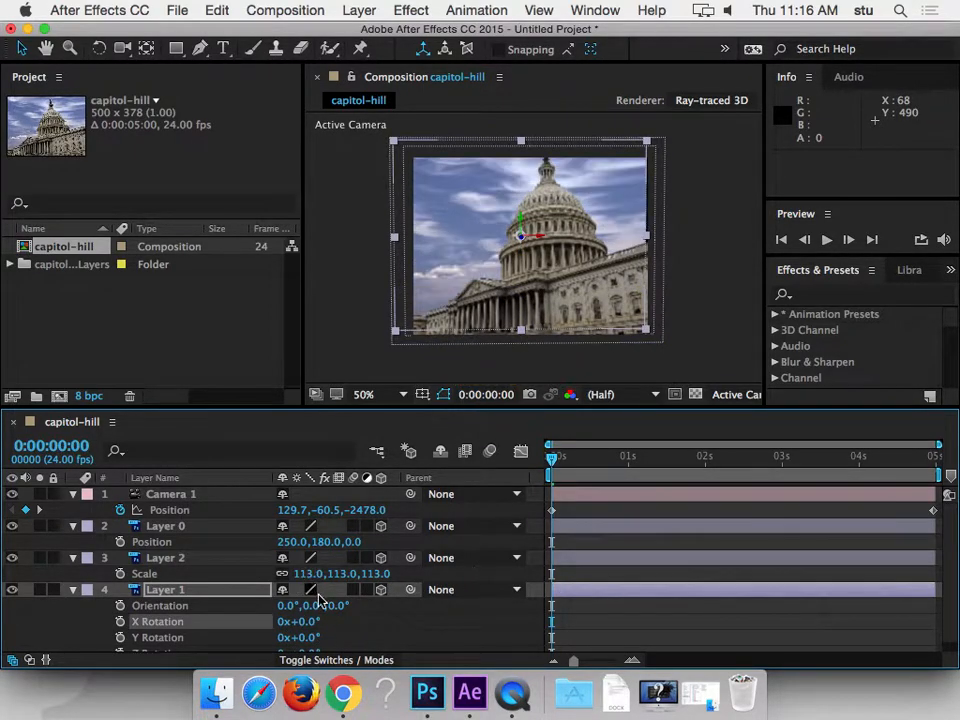
{"action": "key", "text": "s"}
{"action": "left_click_drag", "start_coordinate": [316, 614], "coordinate": [311, 615]}
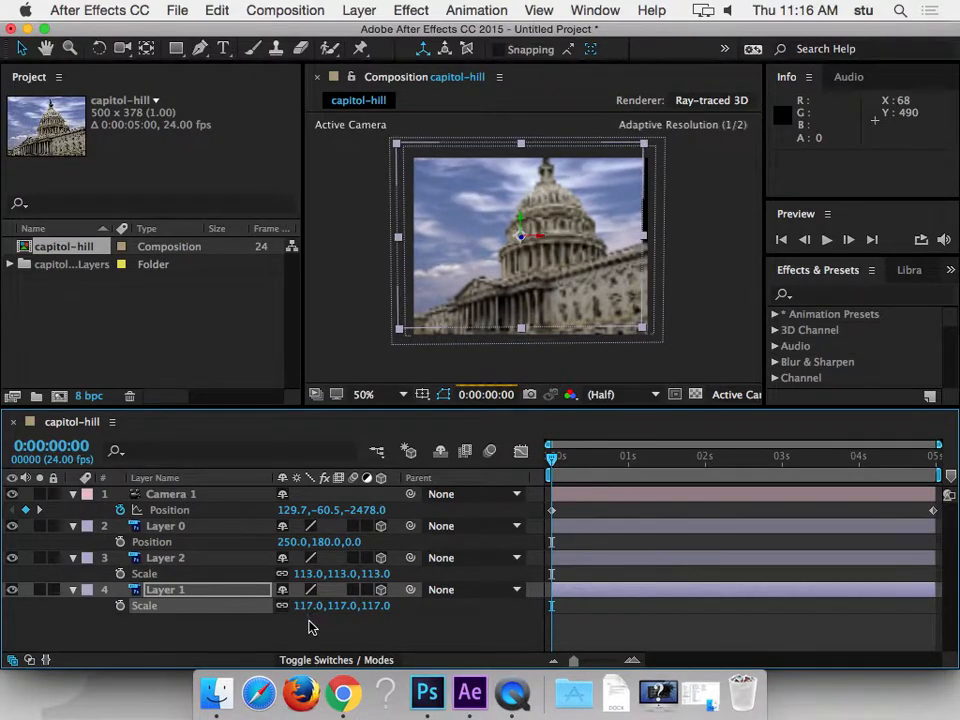
{"action": "left_click", "coordinate": [410, 9]}
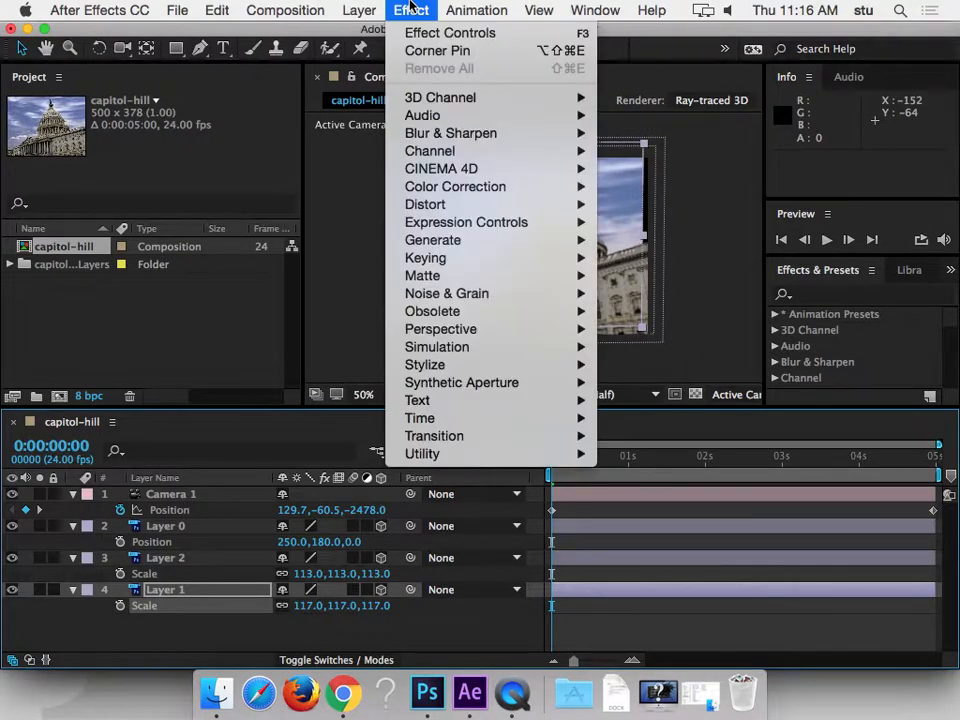
{"action": "mouse_move", "coordinate": [437, 205]}
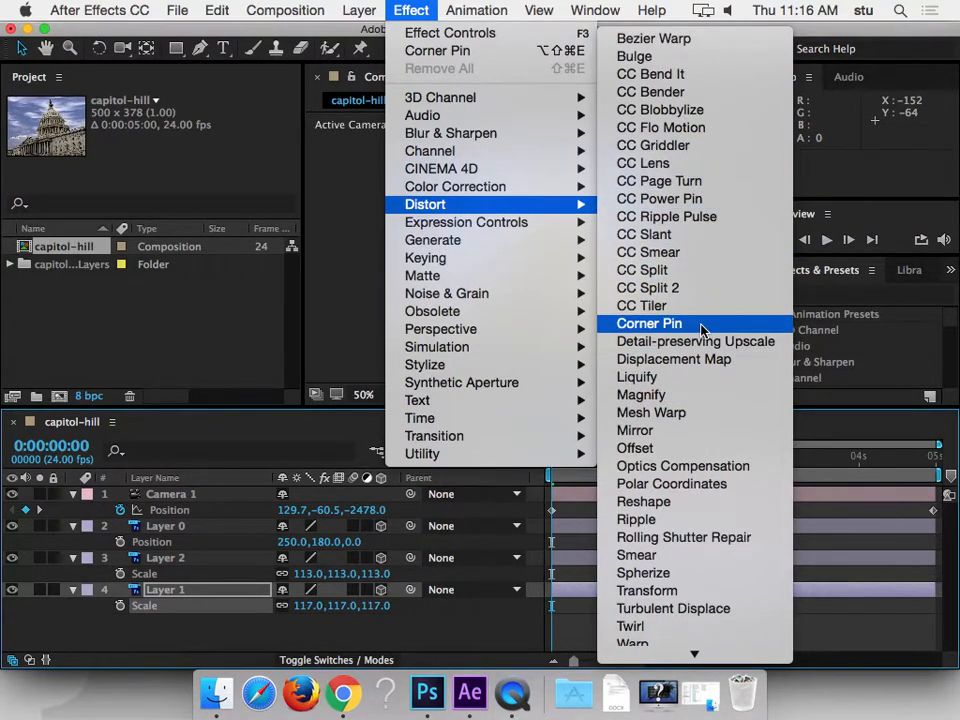
{"action": "left_click", "coordinate": [640, 323]}
{"action": "left_click_drag", "start_coordinate": [197, 133], "coordinate": [141, 150]}
{"action": "left_click_drag", "start_coordinate": [205, 148], "coordinate": [296, 148]}
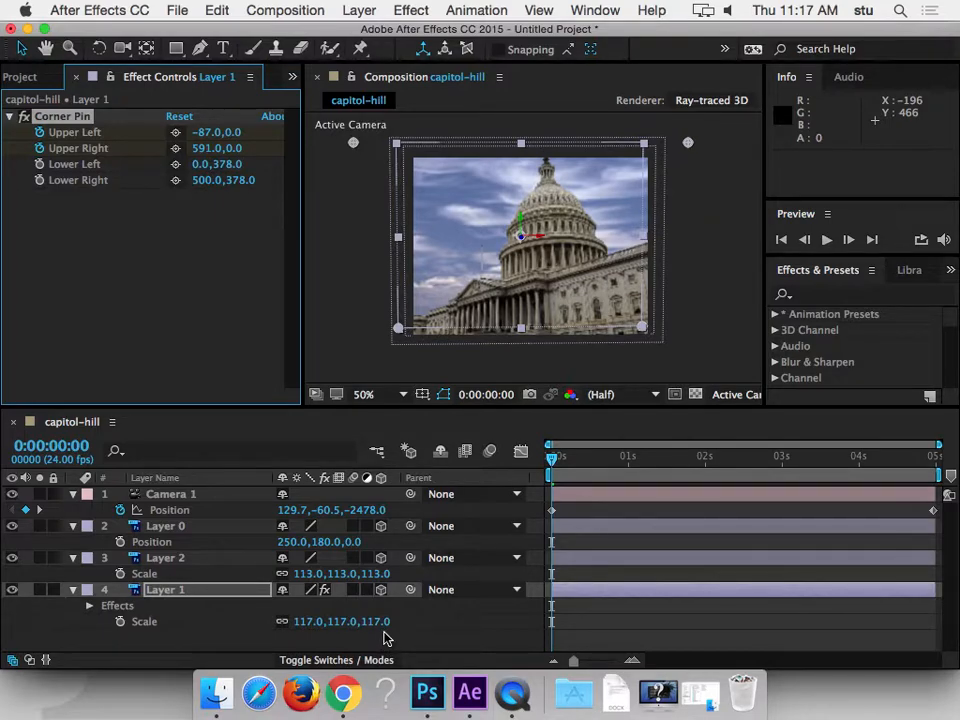
{"action": "key", "text": "u"}
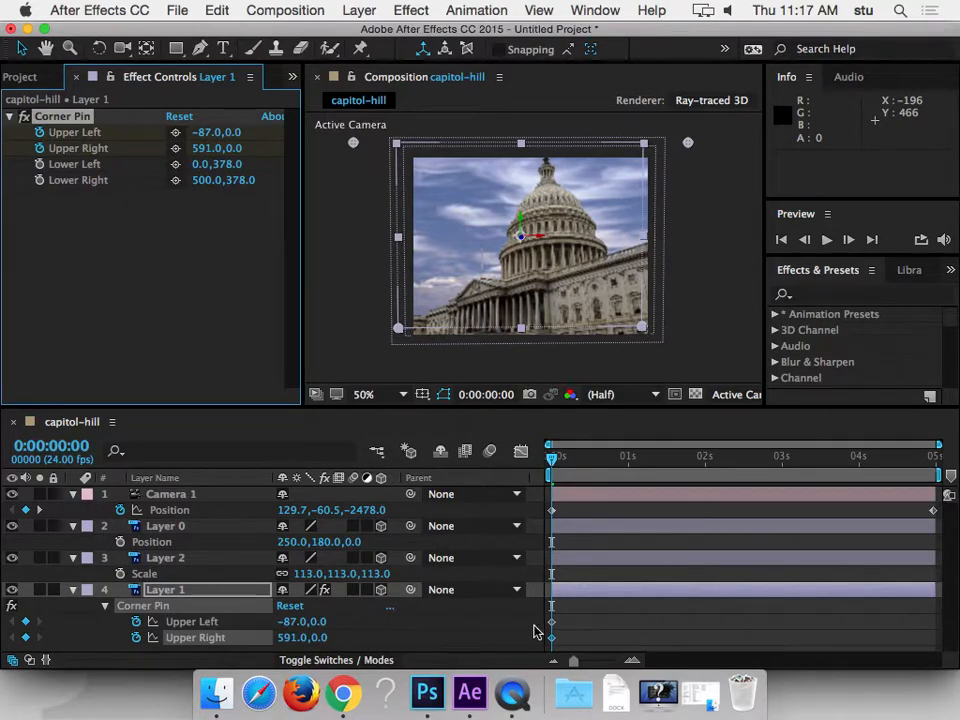
{"action": "key", "text": "End"}
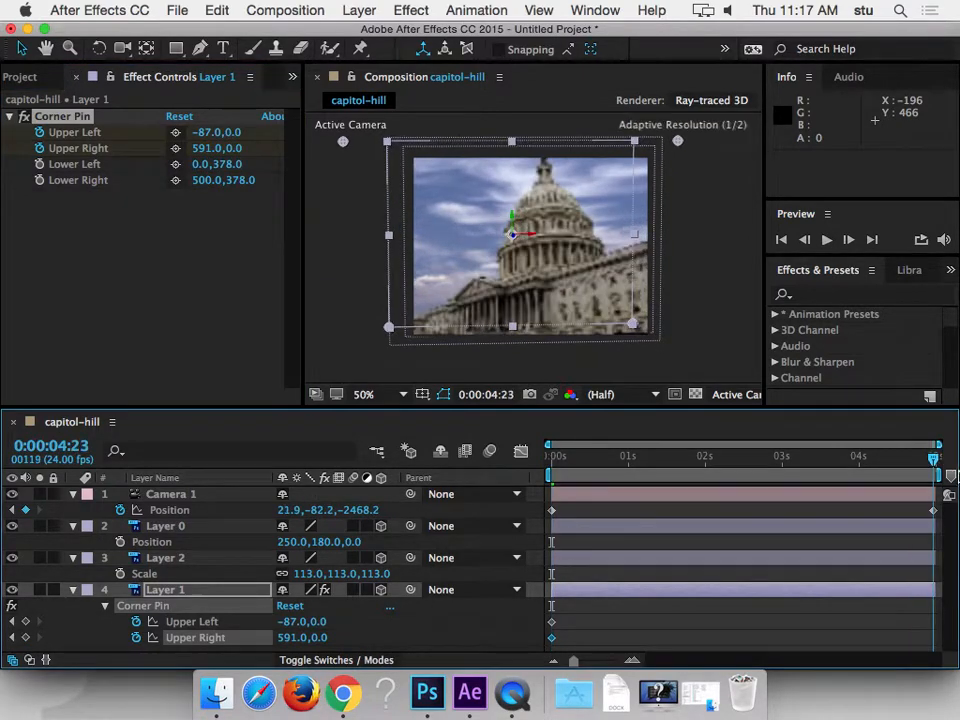
{"action": "left_click_drag", "start_coordinate": [286, 621], "coordinate": [348, 621]}
{"action": "left_click_drag", "start_coordinate": [290, 637], "coordinate": [347, 637]}
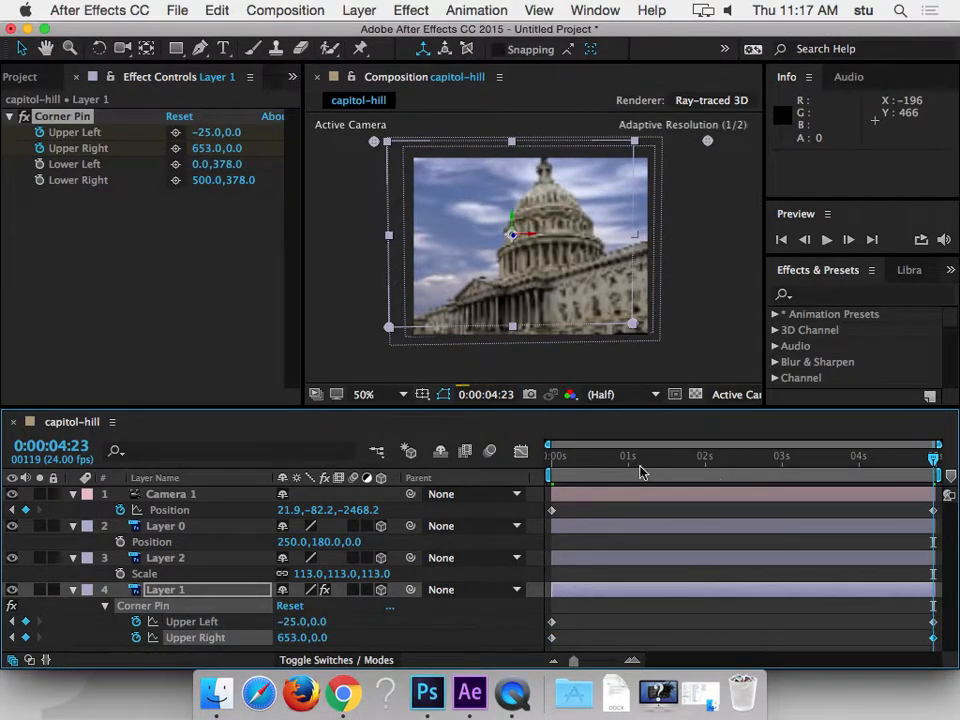
{"action": "left_click", "coordinate": [602, 456]}
{"action": "left_click_drag", "start_coordinate": [576, 461], "coordinate": [615, 459]}
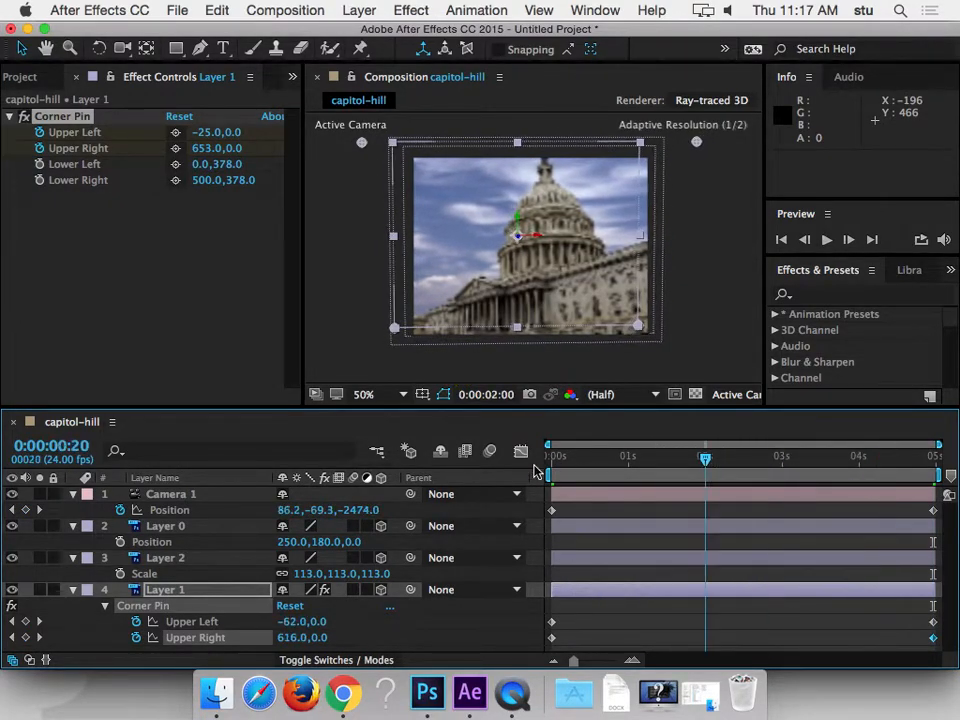
{"action": "key", "text": "space"}
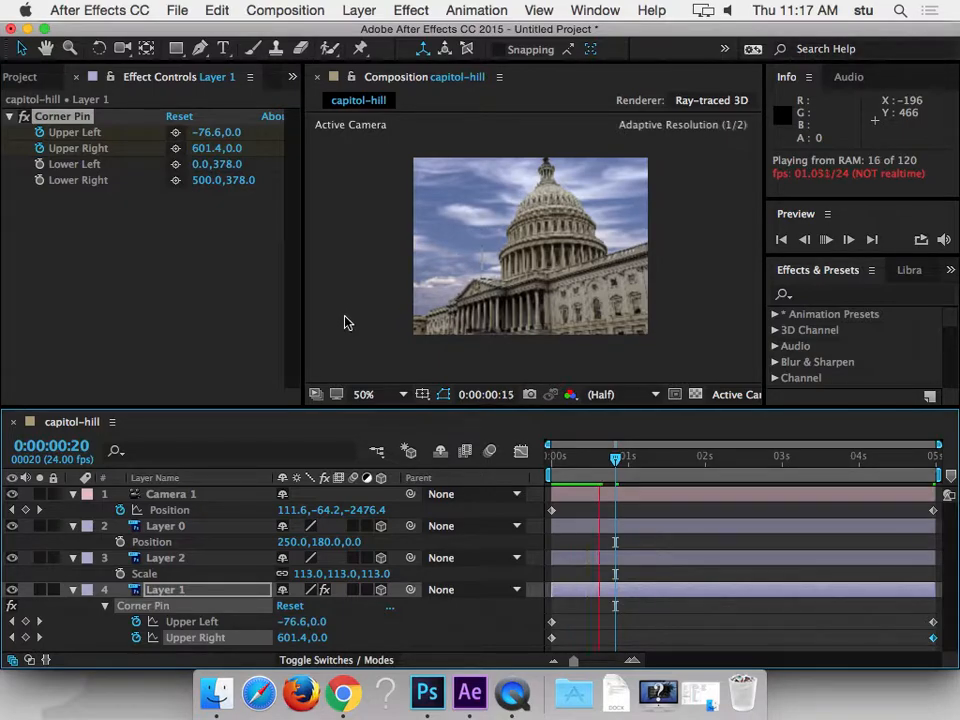
{"action": "left_click_drag", "start_coordinate": [615, 459], "coordinate": [872, 545]}
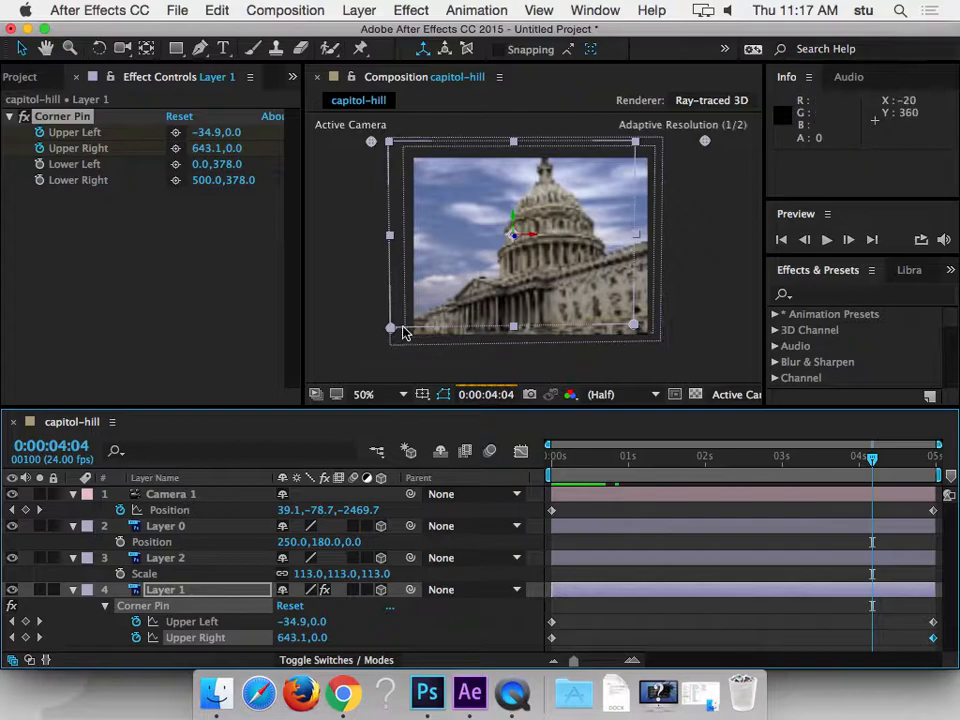
{"action": "left_click_drag", "start_coordinate": [826, 468], "coordinate": [737, 508]}
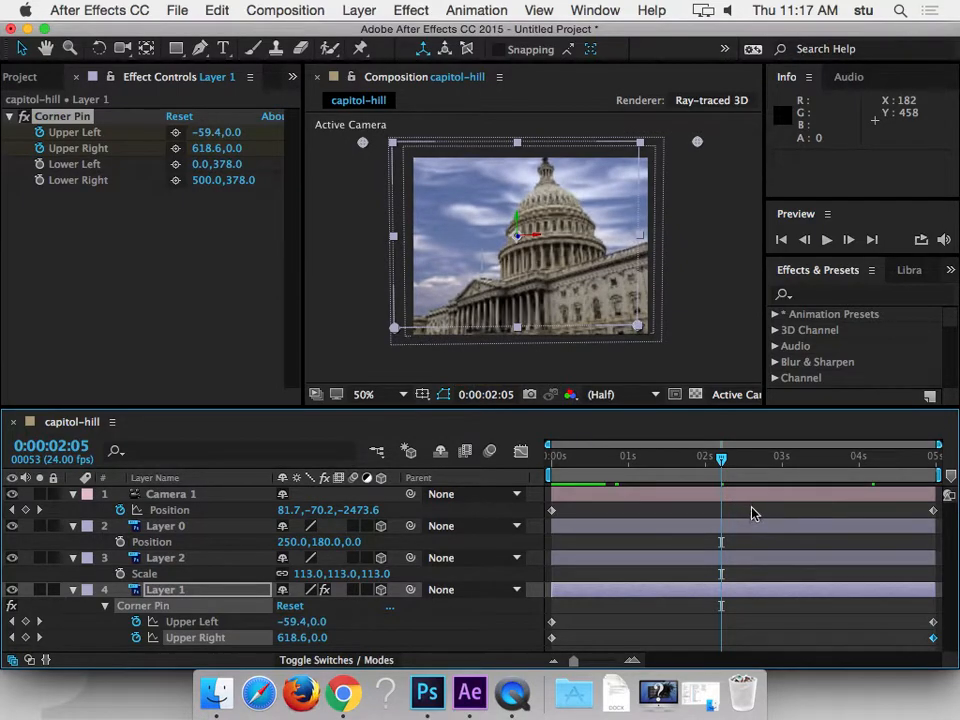
- Save the project to the Desktop as lighting.aep
{"action": "key", "text": "super+s"}
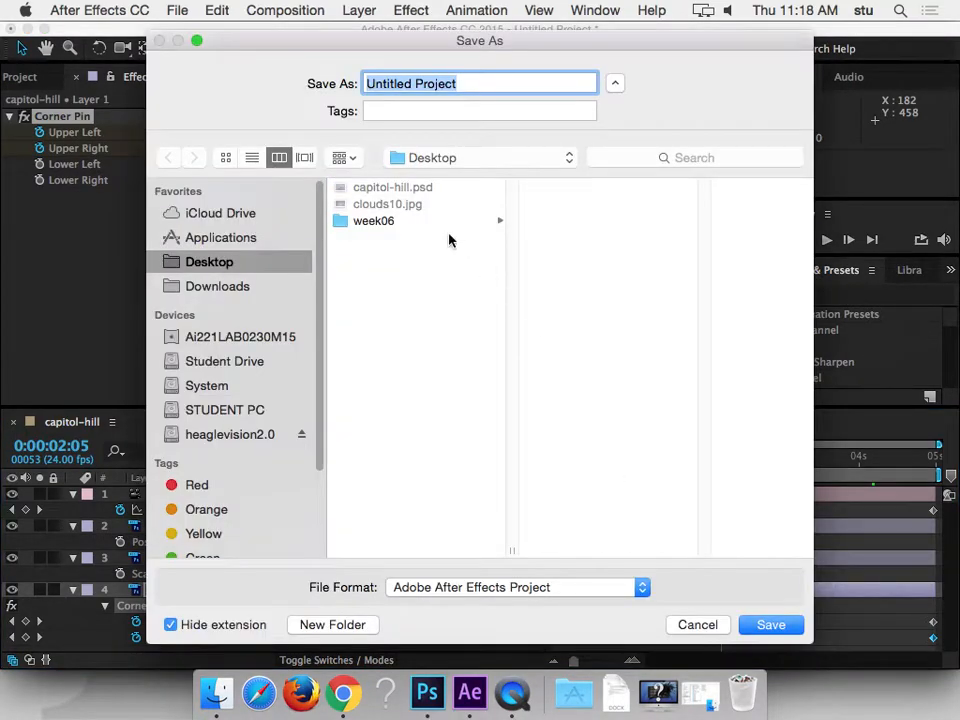
{"action": "key", "text": "BackSpace"}
{"action": "type", "text": "lighting"}
{"action": "key", "text": "Return"}
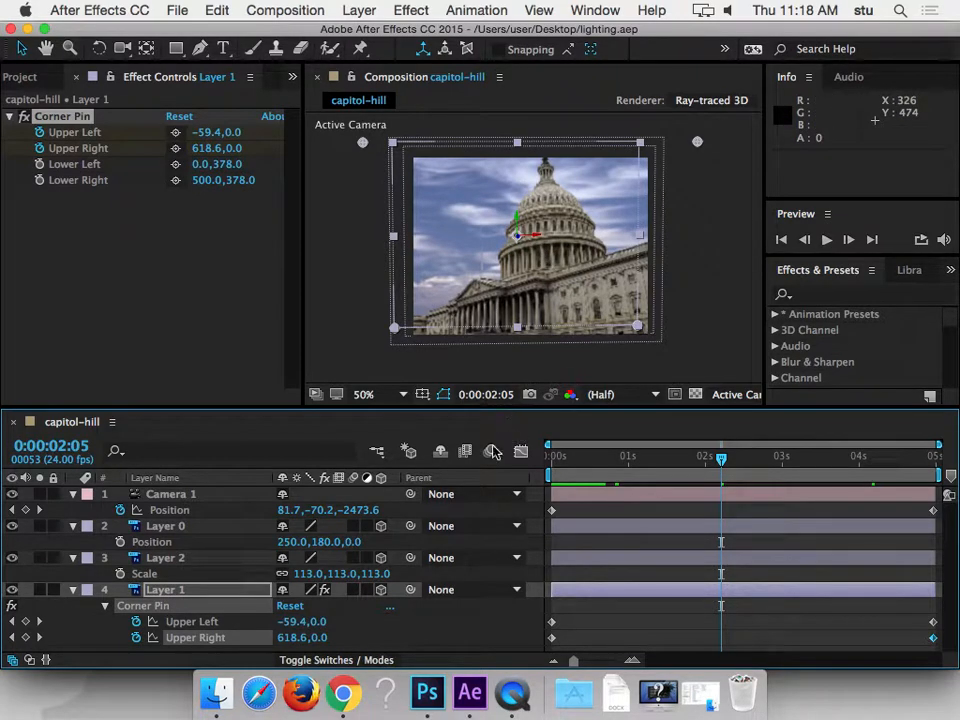
- Collapse the properties of Layer 1, Layer 2, Layer 0 and Camera 1, then deselect
{"action": "left_click", "coordinate": [73, 590]}
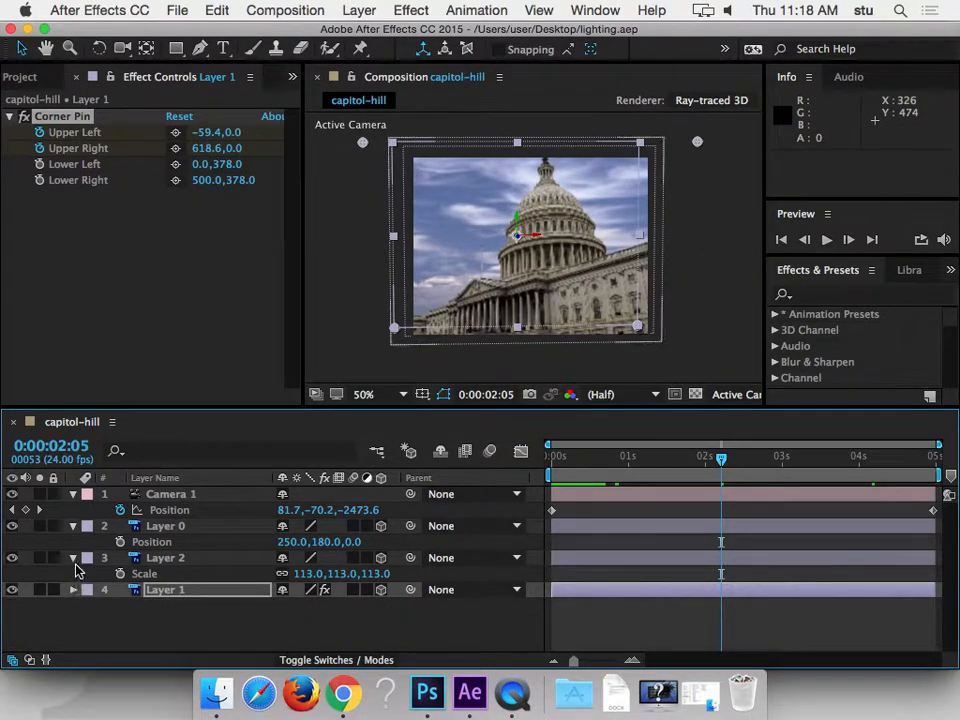
{"action": "left_click", "coordinate": [73, 558]}
{"action": "left_click", "coordinate": [73, 526]}
{"action": "left_click", "coordinate": [73, 494]}
{"action": "left_click", "coordinate": [345, 330]}
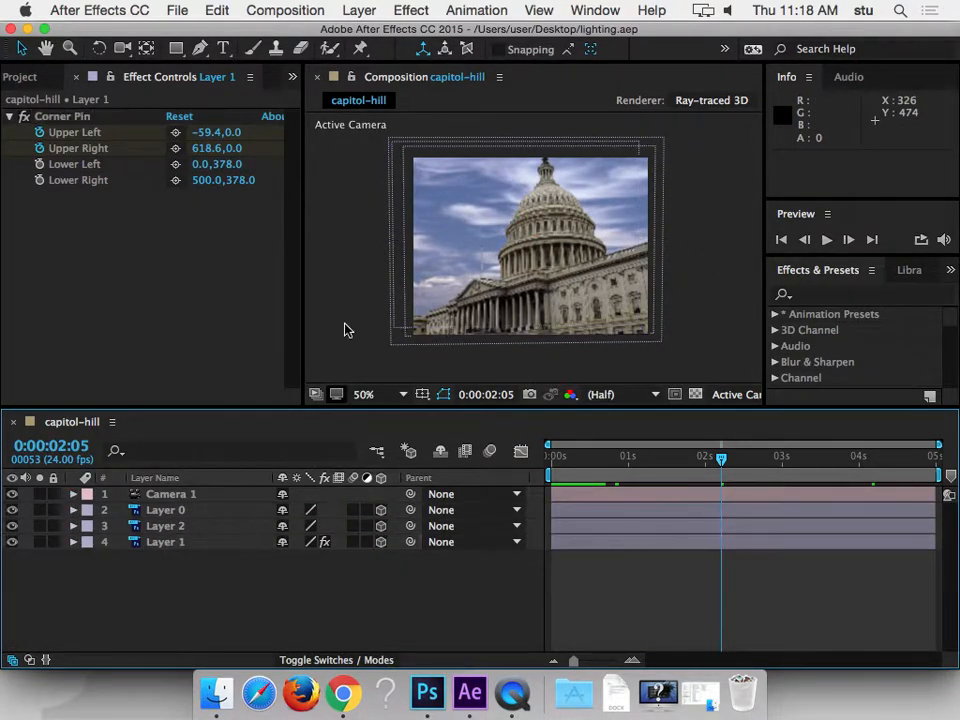
{"action": "left_click", "coordinate": [319, 7]}
- Add a Spot light layer, Light 1, with default settings
{"action": "mouse_move", "coordinate": [357, 9]}
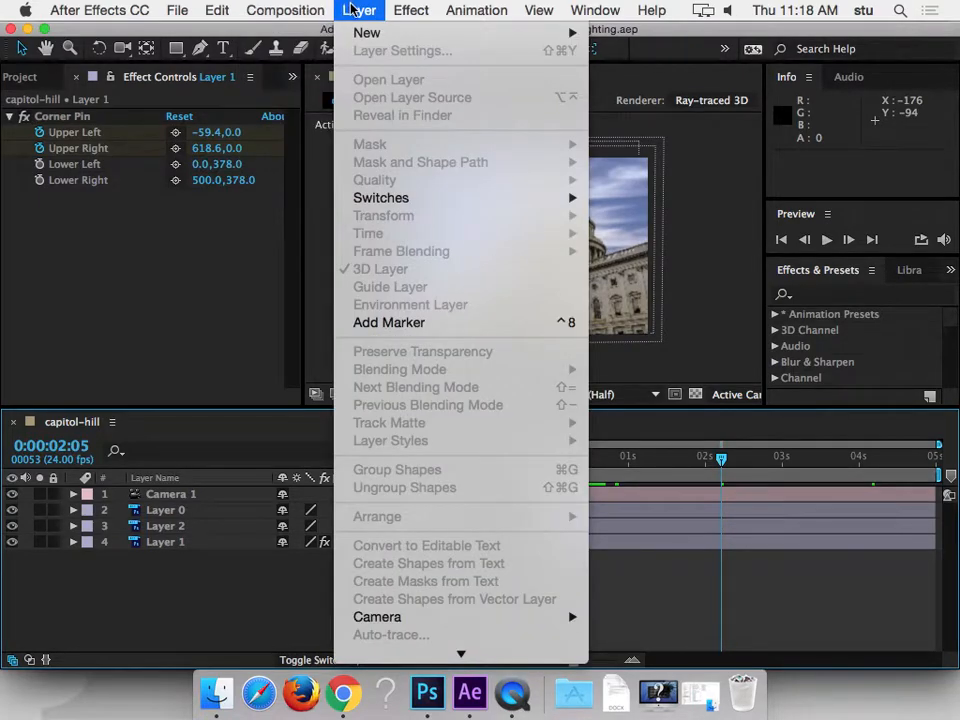
{"action": "mouse_move", "coordinate": [365, 32]}
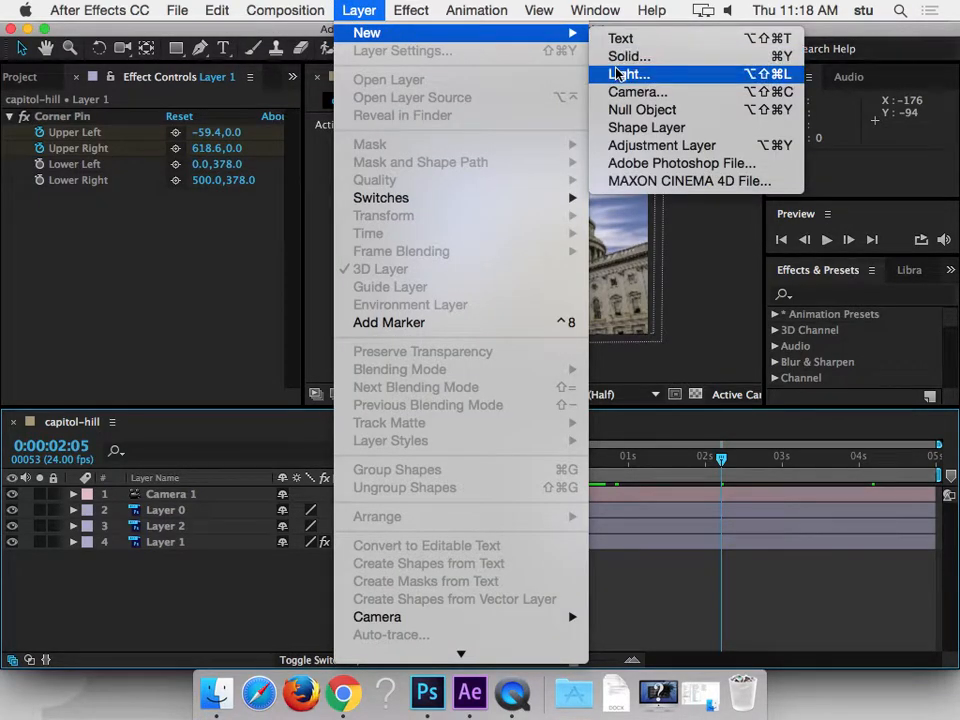
{"action": "left_click", "coordinate": [596, 72]}
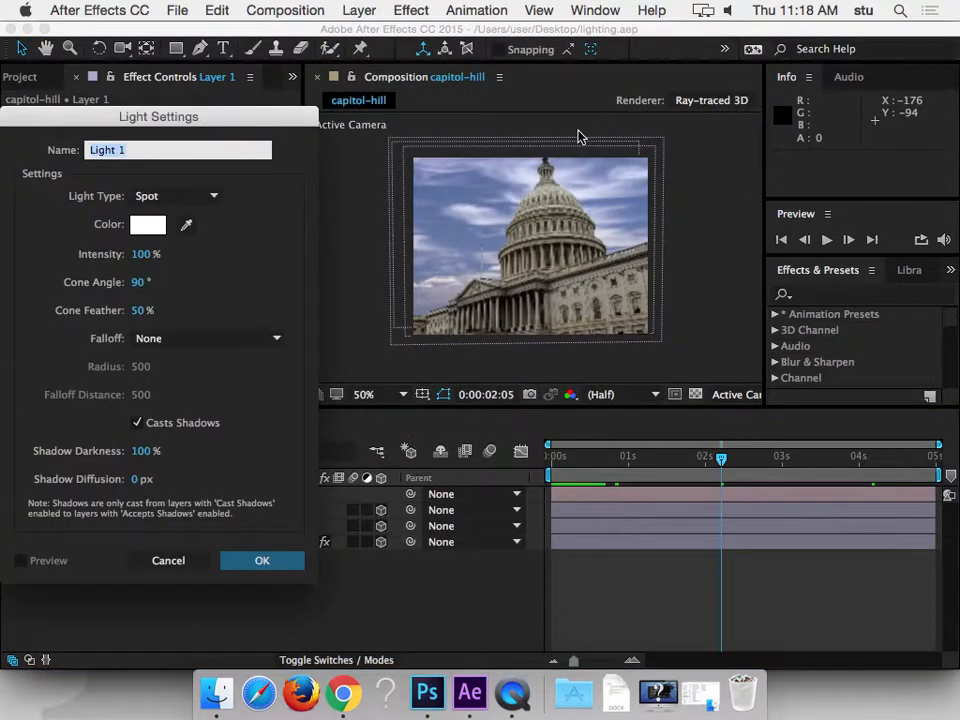
{"action": "left_click", "coordinate": [258, 560]}
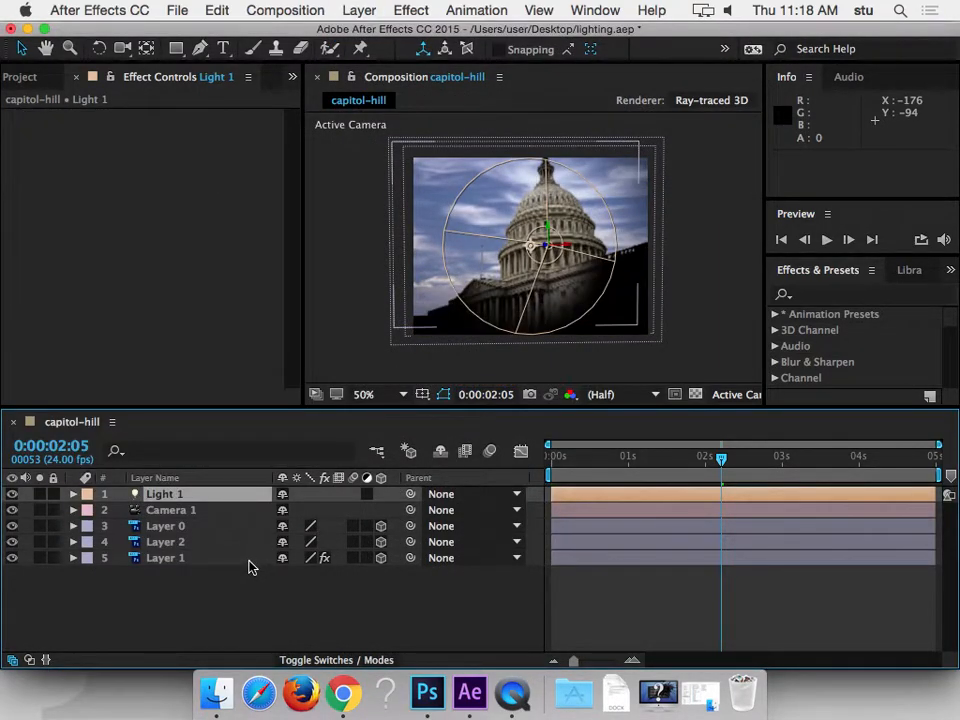
- Toggle Layer 1's visibility to compare the lighting, then select Light 1
{"action": "left_click", "coordinate": [170, 558]}
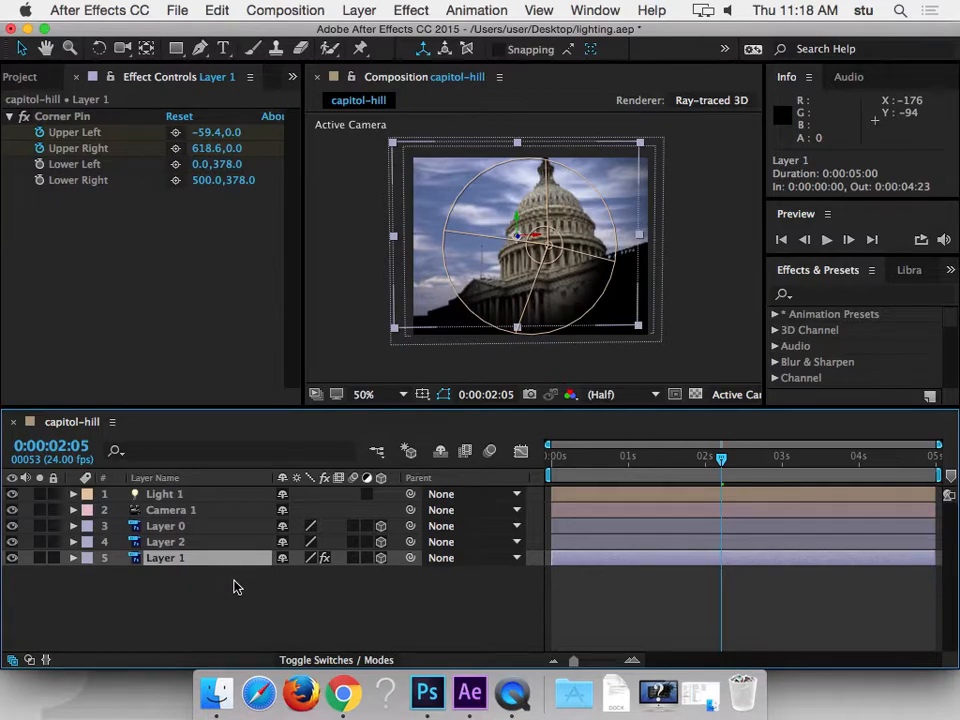
{"action": "left_click", "coordinate": [190, 497]}
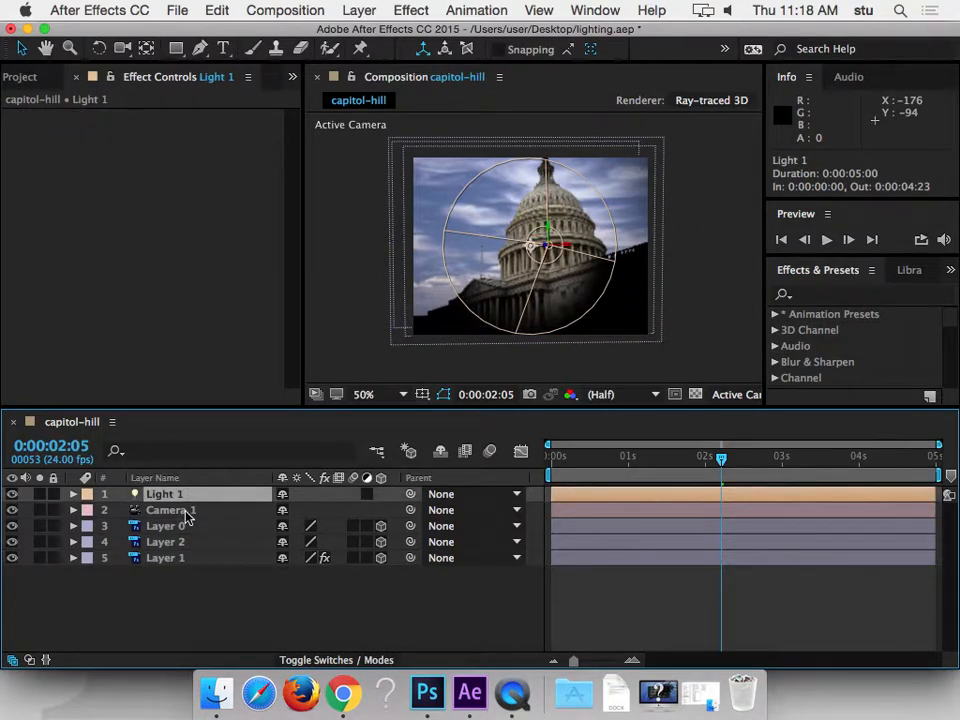
{"action": "left_click", "coordinate": [179, 570]}
{"action": "left_click", "coordinate": [12, 558]}
{"action": "left_click", "coordinate": [12, 558]}
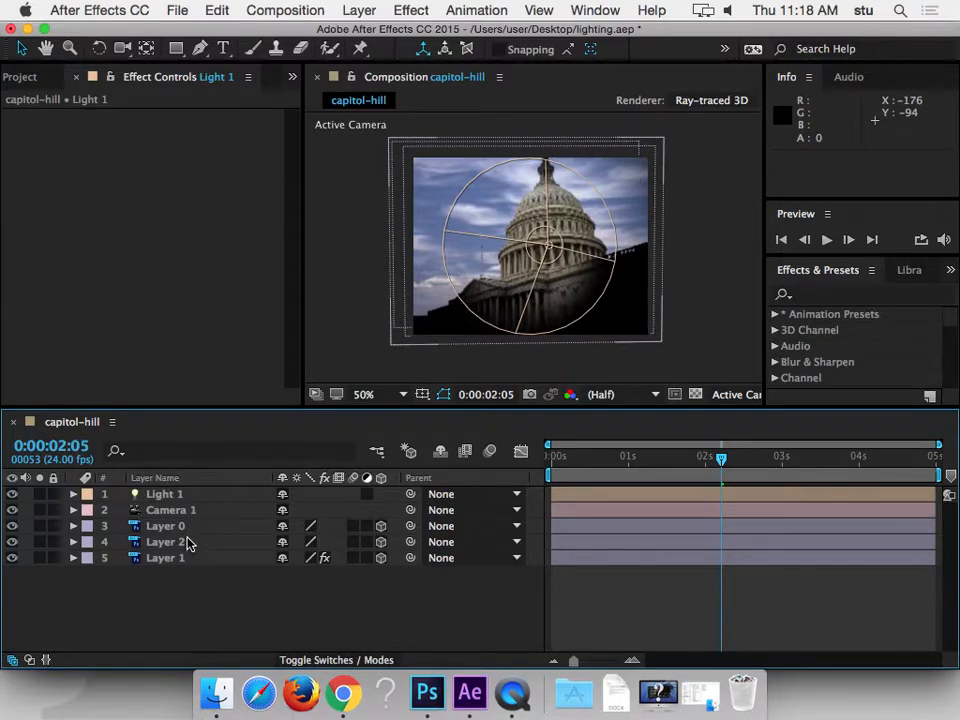
{"action": "left_click", "coordinate": [165, 494]}
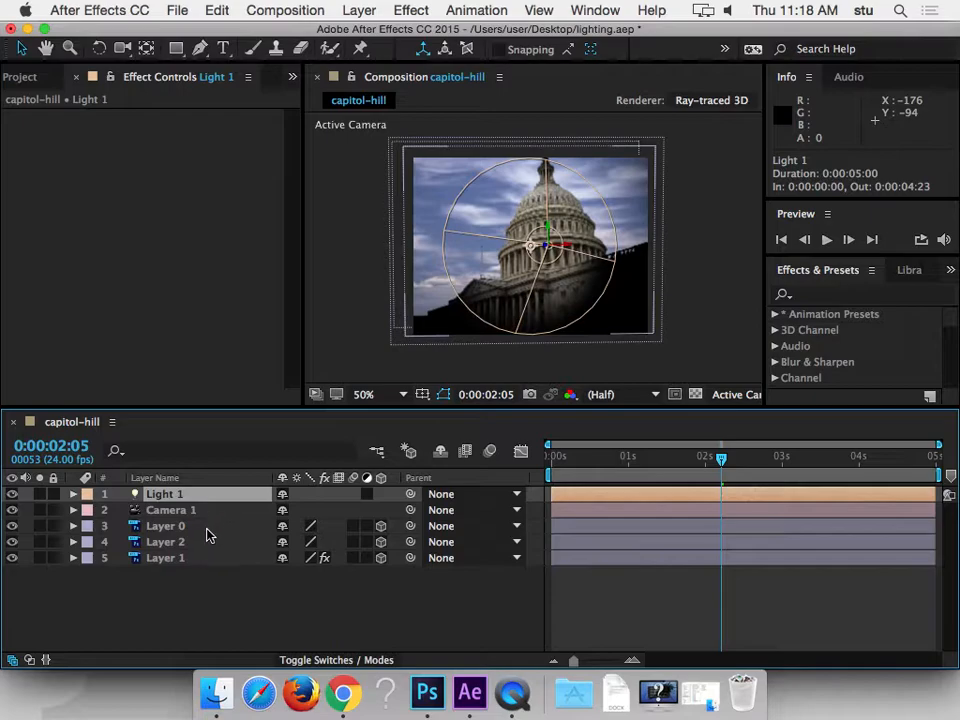
- Rotate Light 1 to X -21°, Y 4°, Z 21° and move it so its beam lands on the dome
{"action": "key", "text": "r"}
{"action": "left_click_drag", "start_coordinate": [300, 541], "coordinate": [316, 521]}
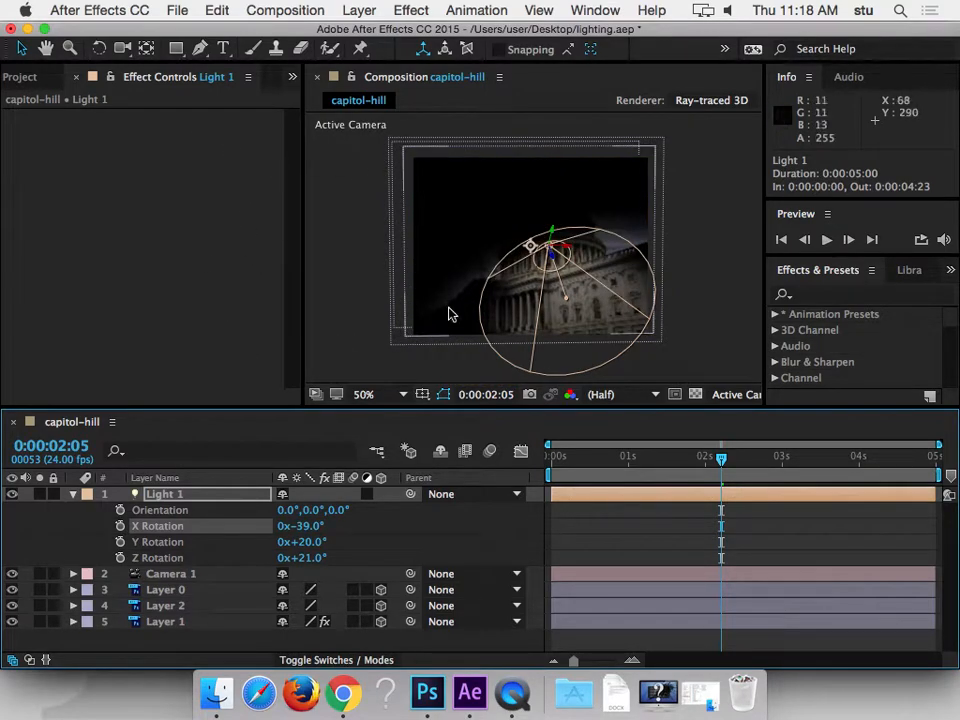
{"action": "left_click_drag", "start_coordinate": [561, 235], "coordinate": [572, 152]}
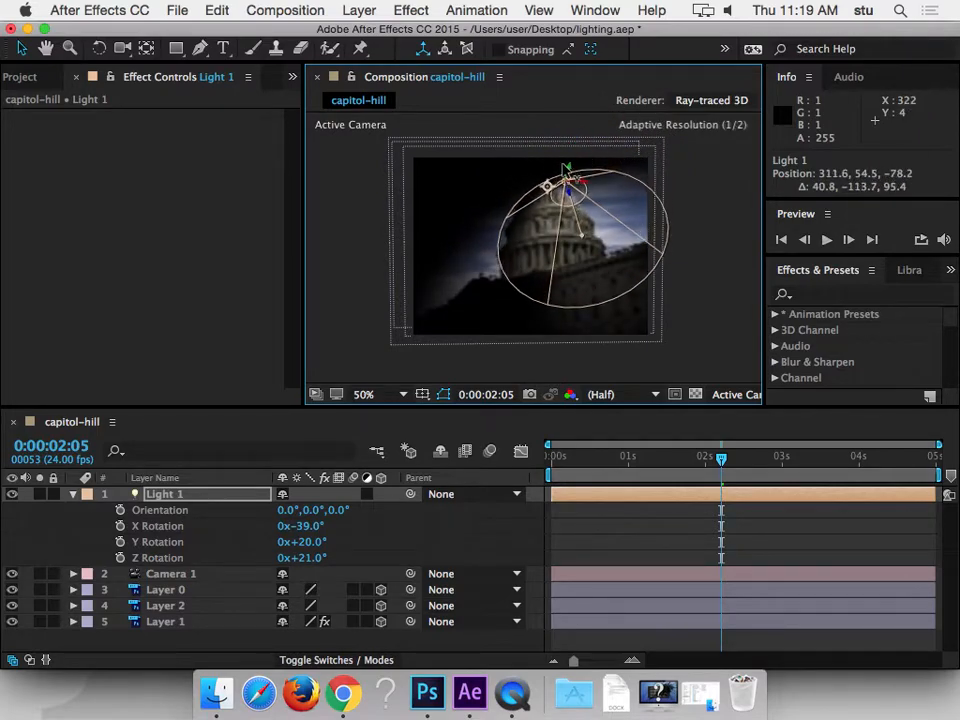
{"action": "mouse_move", "coordinate": [548, 207]}
{"action": "left_mouse_down"}
{"action": "mouse_move", "coordinate": [577, 155]}
{"action": "mouse_move", "coordinate": [562, 206]}
{"action": "left_mouse_up"}
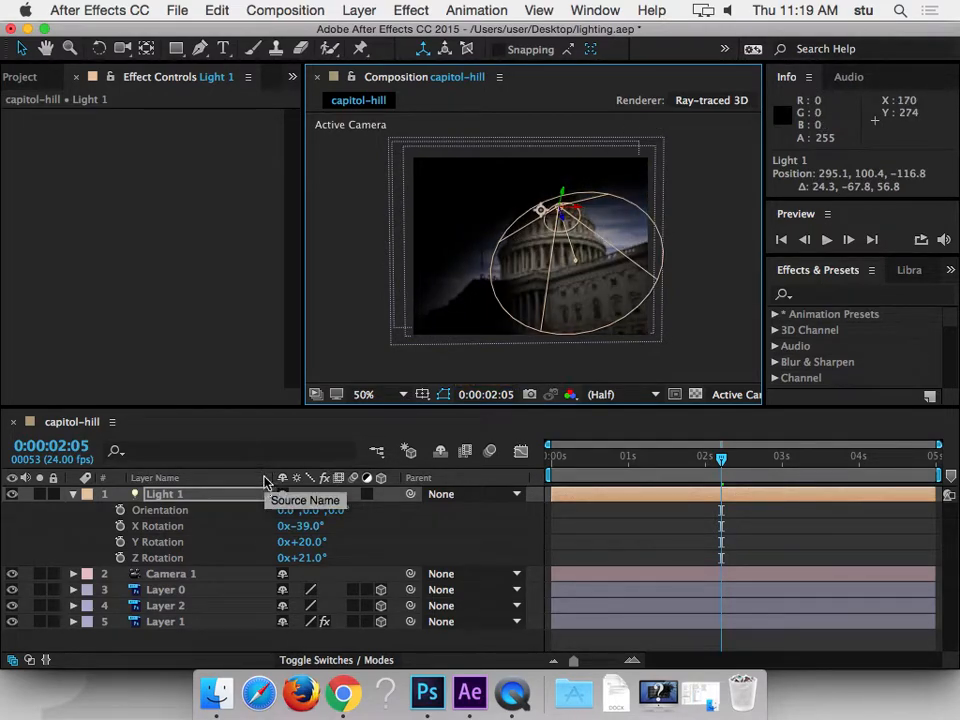
{"action": "left_click_drag", "start_coordinate": [315, 527], "coordinate": [284, 530]}
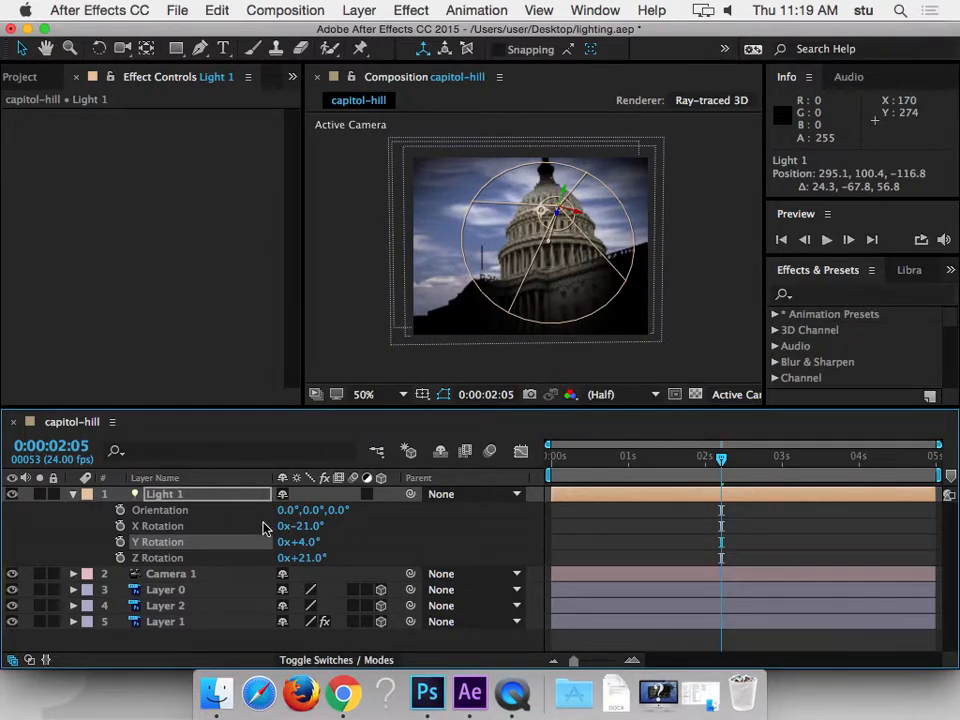
{"action": "key", "text": "Delete"}
- Add Light 1 to the comp as a dark red ambient light
{"action": "left_click", "coordinate": [358, 10]}
{"action": "mouse_move", "coordinate": [360, 36]}
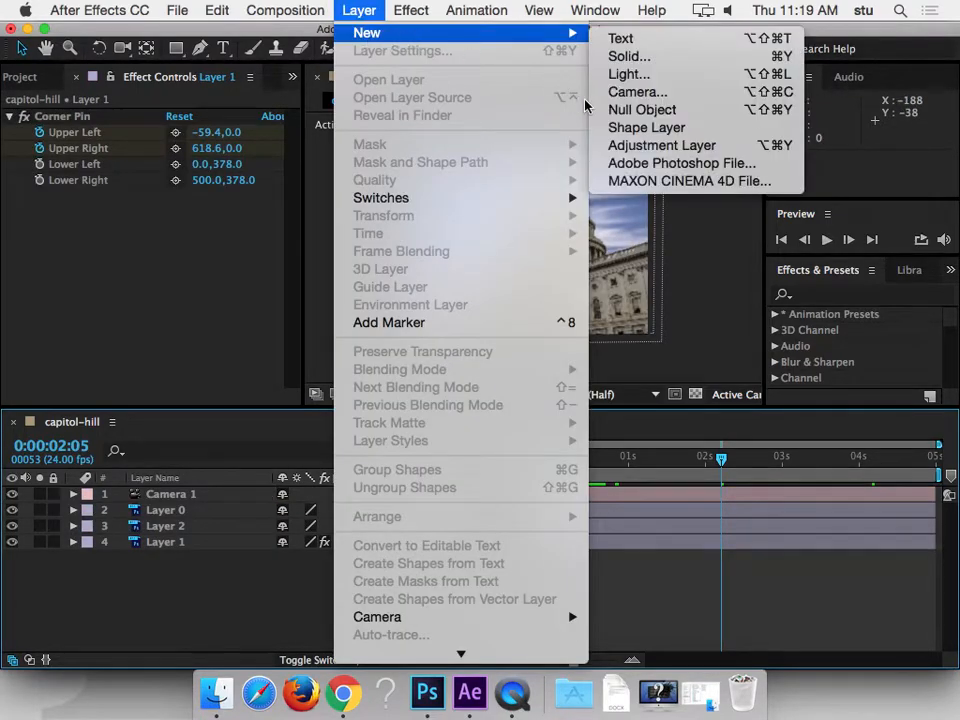
{"action": "left_click", "coordinate": [630, 74]}
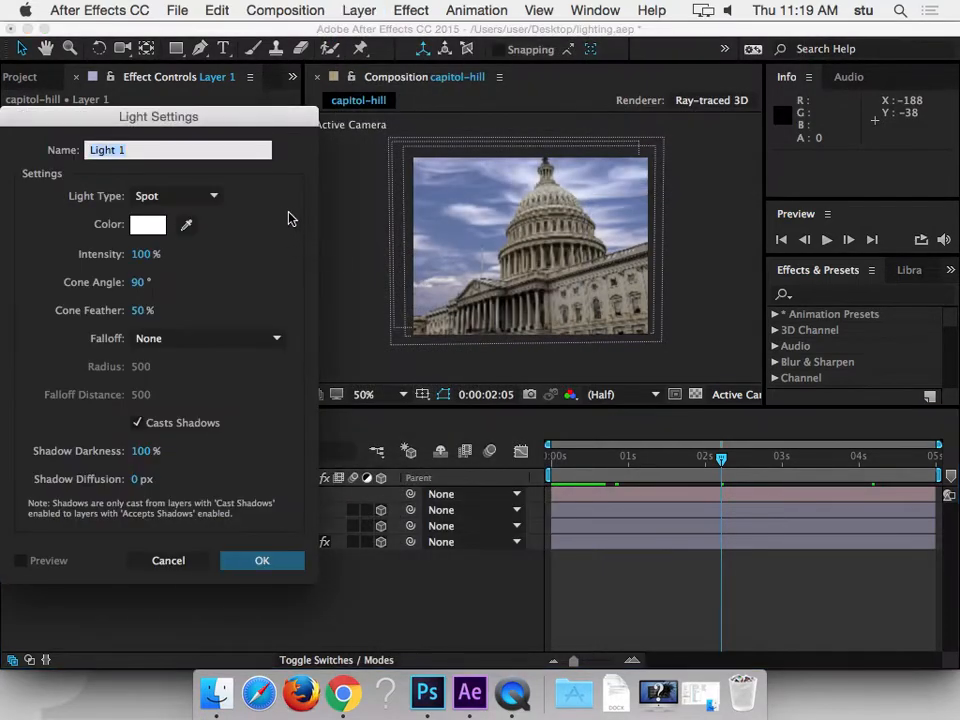
{"action": "left_click", "coordinate": [210, 195]}
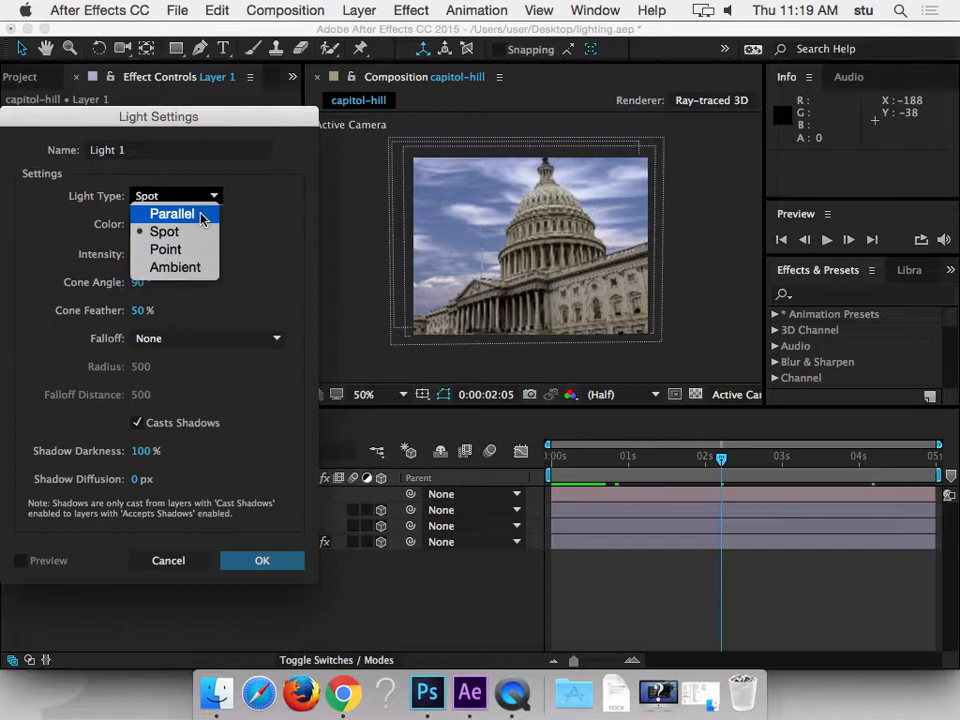
{"action": "left_click", "coordinate": [180, 267]}
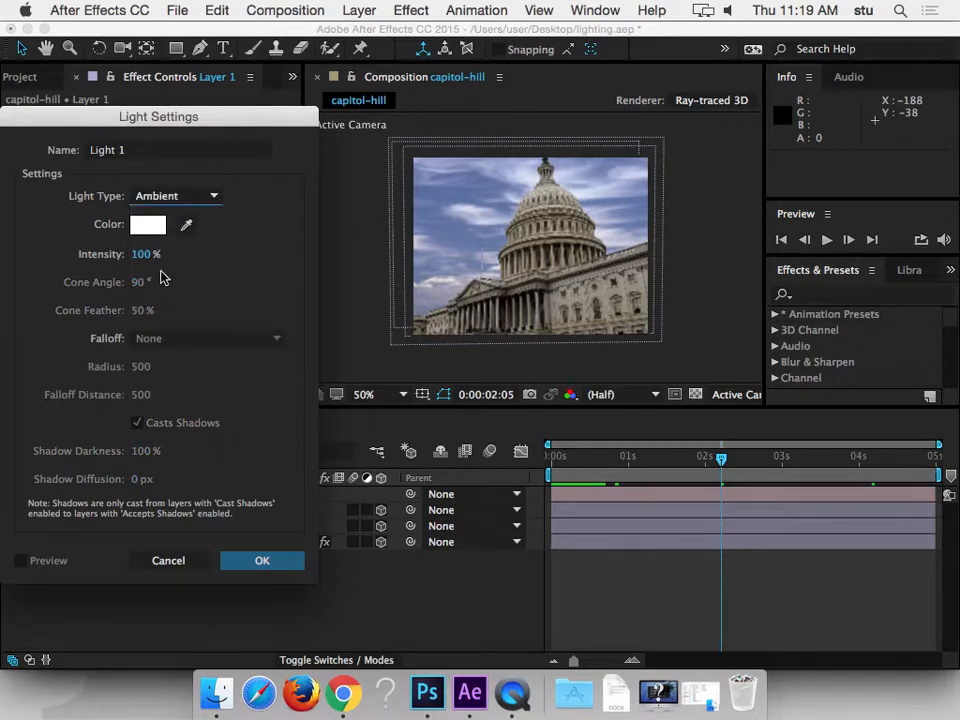
{"action": "left_click", "coordinate": [148, 225]}
{"action": "left_click_drag", "start_coordinate": [122, 323], "coordinate": [256, 287]}
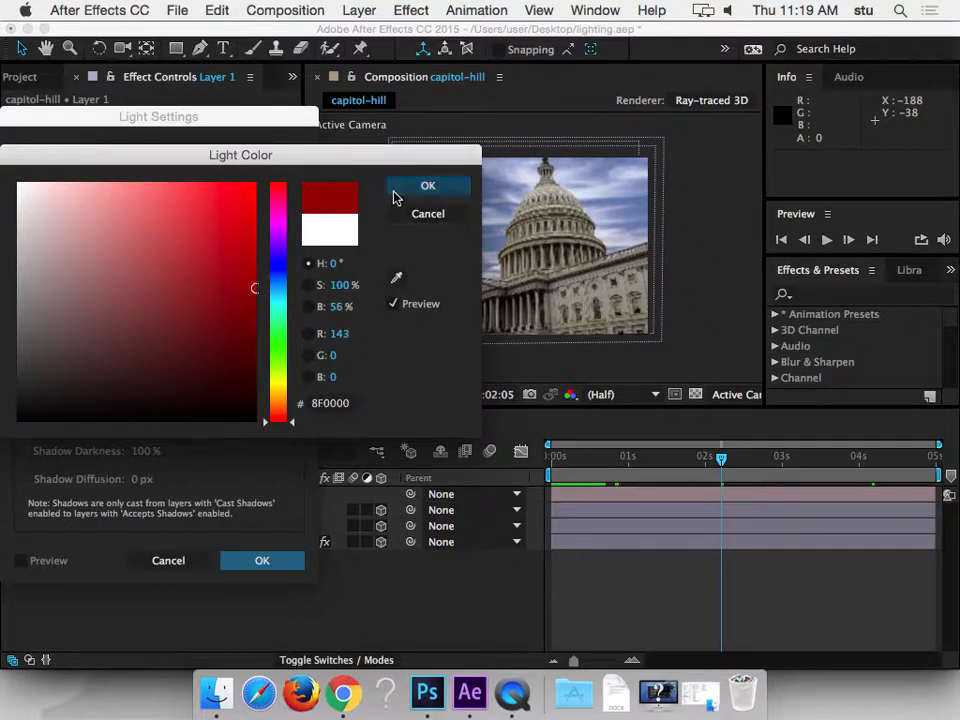
{"action": "left_click", "coordinate": [428, 186]}
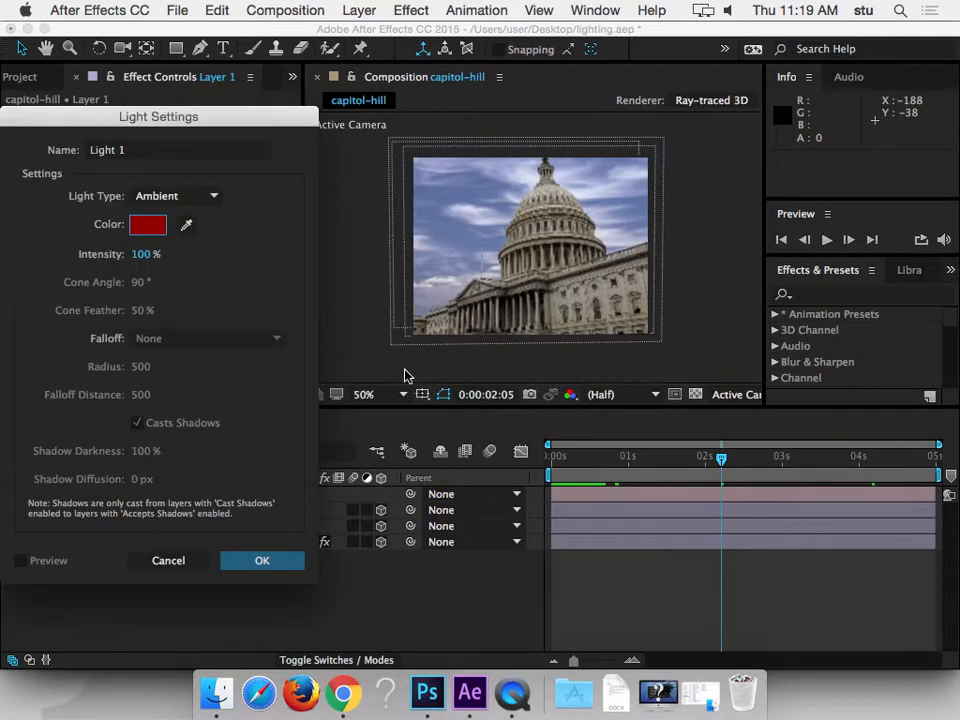
{"action": "left_click", "coordinate": [284, 565]}
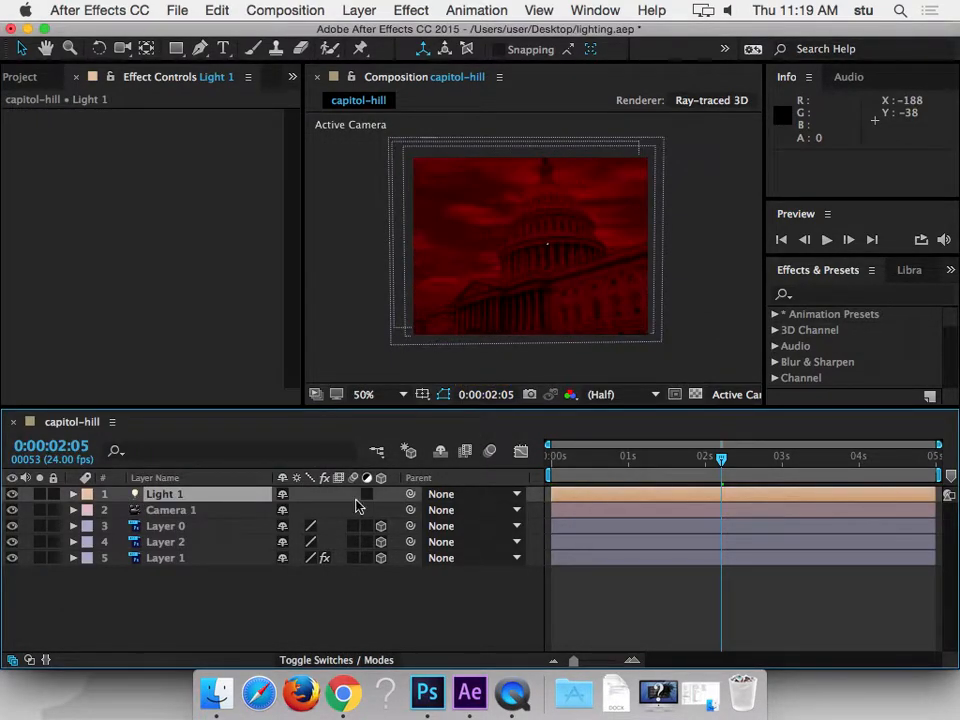
- Lower Light 1's ambient intensity to 44%
{"action": "left_click", "coordinate": [73, 494]}
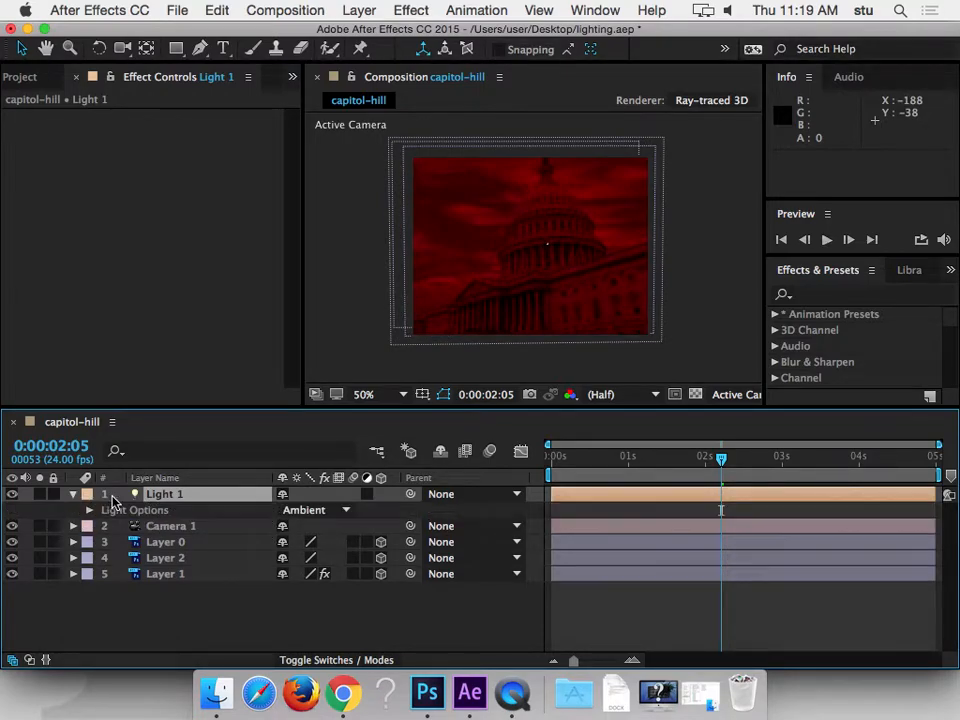
{"action": "left_click", "coordinate": [89, 510]}
{"action": "left_click_drag", "start_coordinate": [290, 526], "coordinate": [238, 531]}
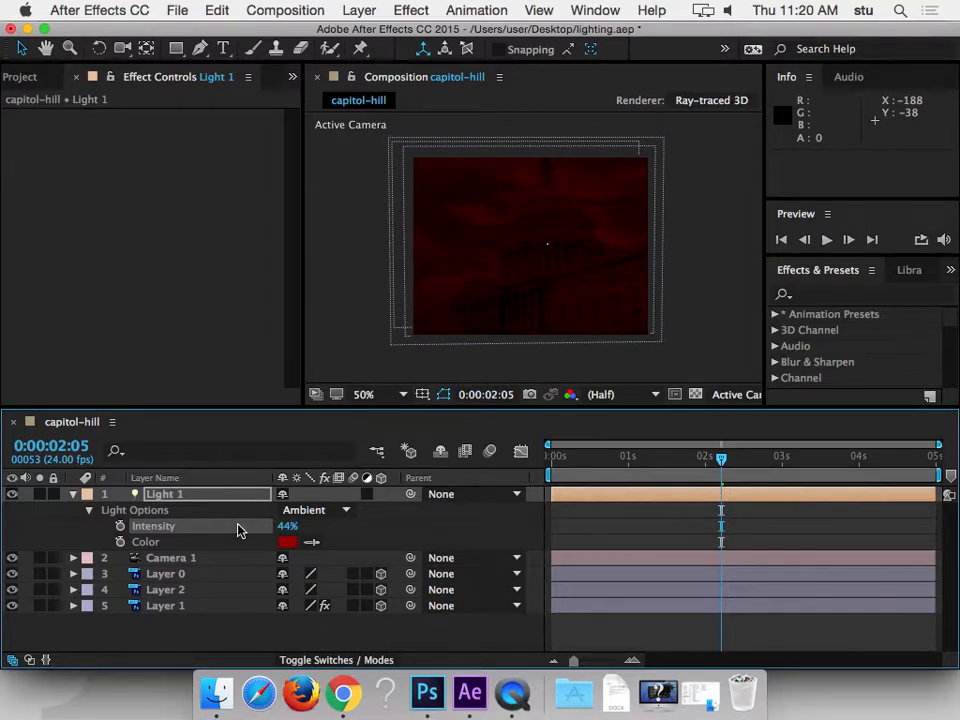
- Start a second light through Layer > New > Light and change its light type
{"action": "left_click", "coordinate": [359, 10]}
{"action": "mouse_move", "coordinate": [412, 10]}
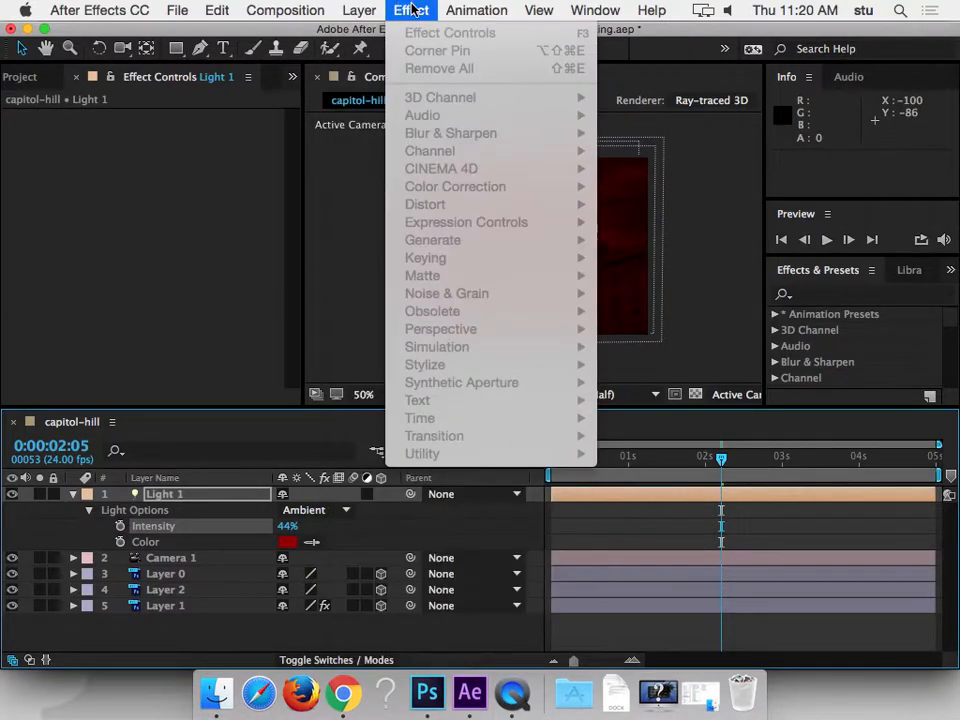
{"action": "mouse_move", "coordinate": [359, 10]}
{"action": "mouse_move", "coordinate": [478, 39]}
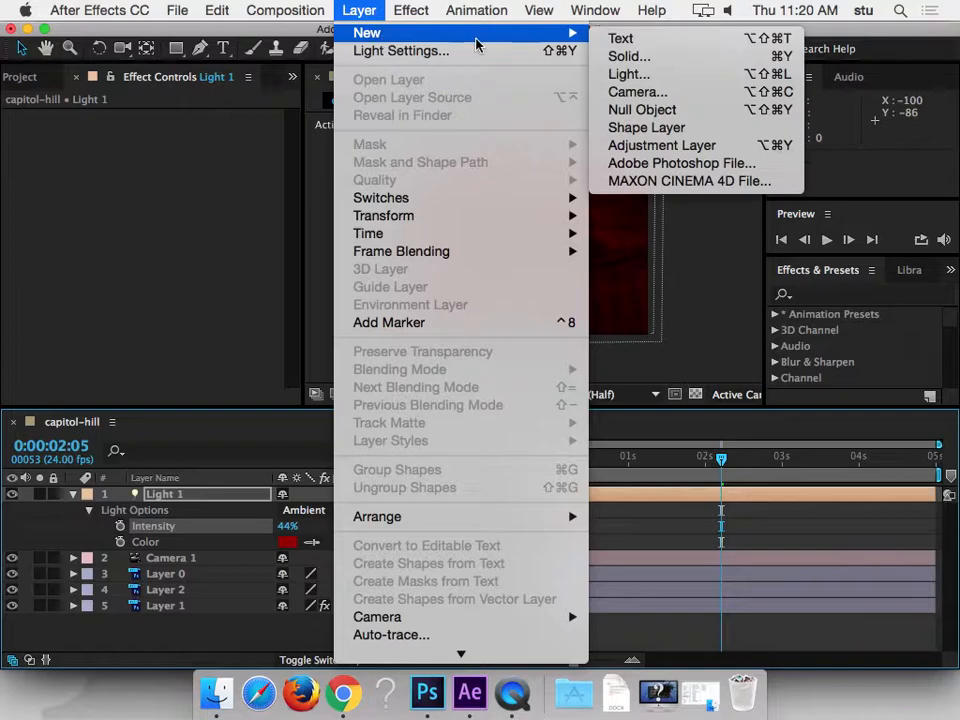
{"action": "left_click", "coordinate": [620, 74]}
{"action": "left_click", "coordinate": [186, 196]}
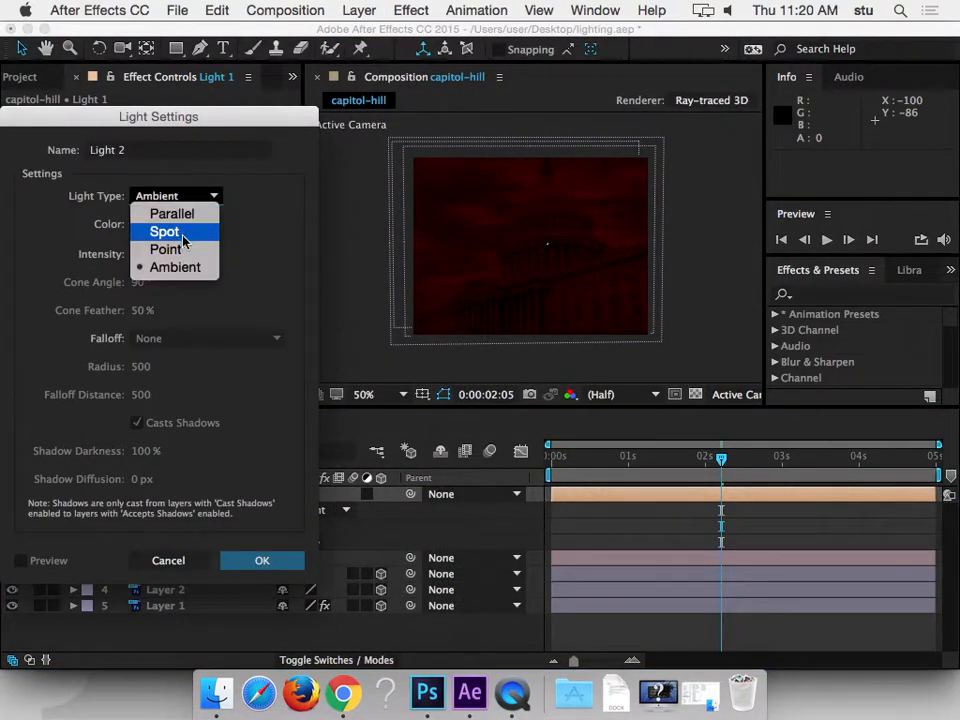
- Make Light 2 a point light with a pale warm cream colour
{"action": "left_click", "coordinate": [183, 235]}
{"action": "left_click", "coordinate": [158, 225]}
{"action": "mouse_move", "coordinate": [278, 420]}
{"action": "left_mouse_down"}
{"action": "mouse_move", "coordinate": [278, 384]}
{"action": "mouse_move", "coordinate": [278, 396]}
{"action": "left_mouse_up"}
{"action": "left_click", "coordinate": [82, 186]}
{"action": "left_click", "coordinate": [71, 182]}
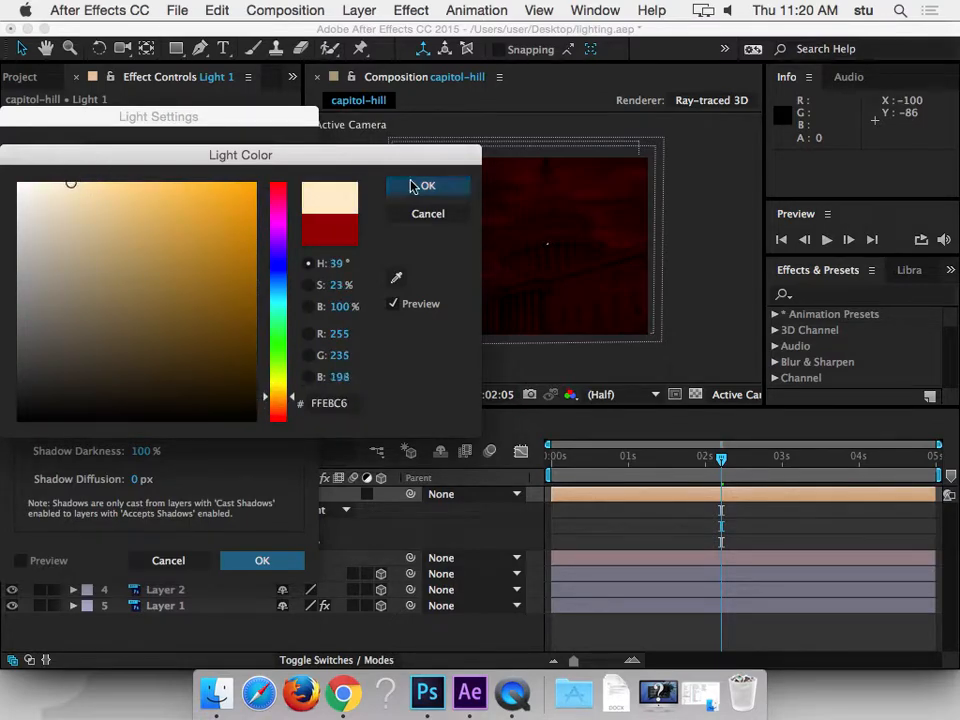
{"action": "left_click", "coordinate": [426, 186]}
- Set Light 2's intensity to 64% and its falloff to Smooth, then create it
{"action": "left_click_drag", "start_coordinate": [140, 254], "coordinate": [116, 264]}
{"action": "left_click", "coordinate": [189, 338]}
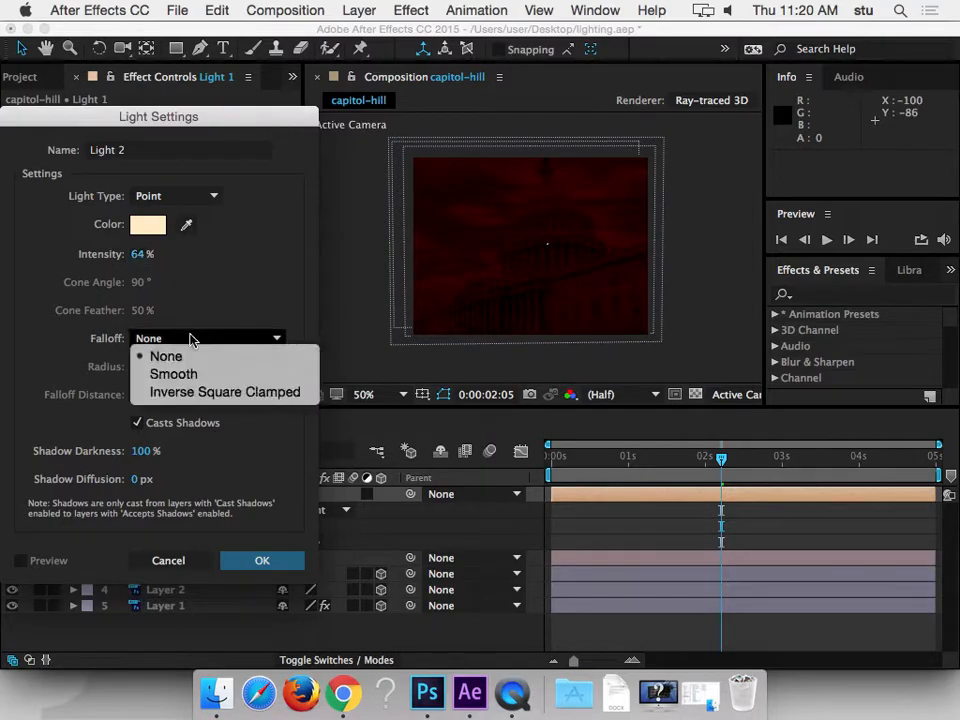
{"action": "left_click", "coordinate": [193, 392]}
{"action": "left_click", "coordinate": [205, 338]}
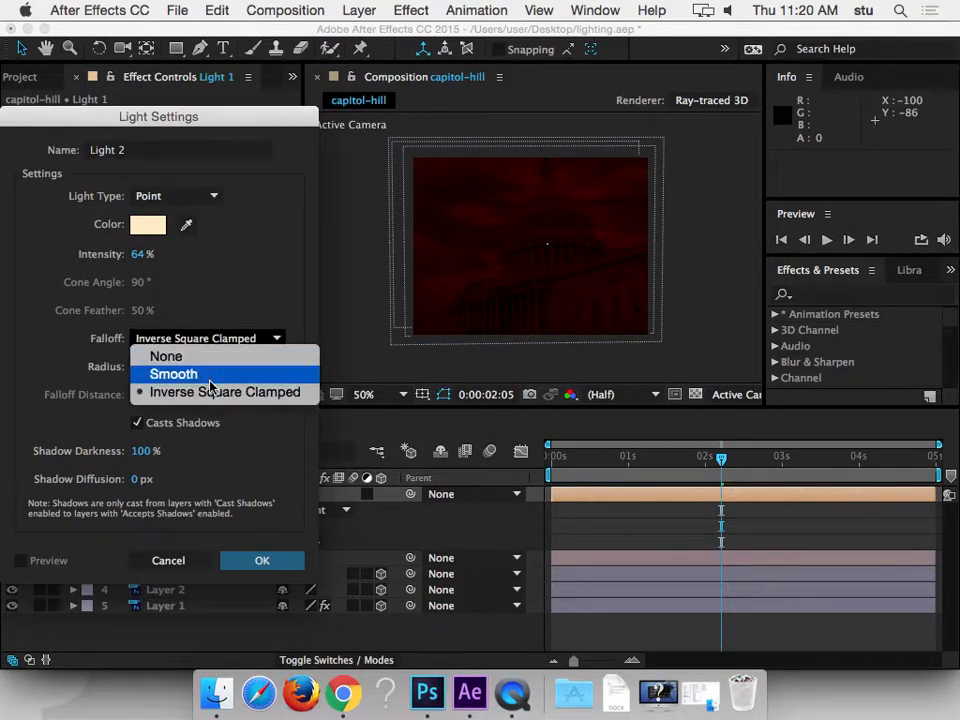
{"action": "left_click", "coordinate": [208, 392]}
{"action": "left_click", "coordinate": [264, 562]}
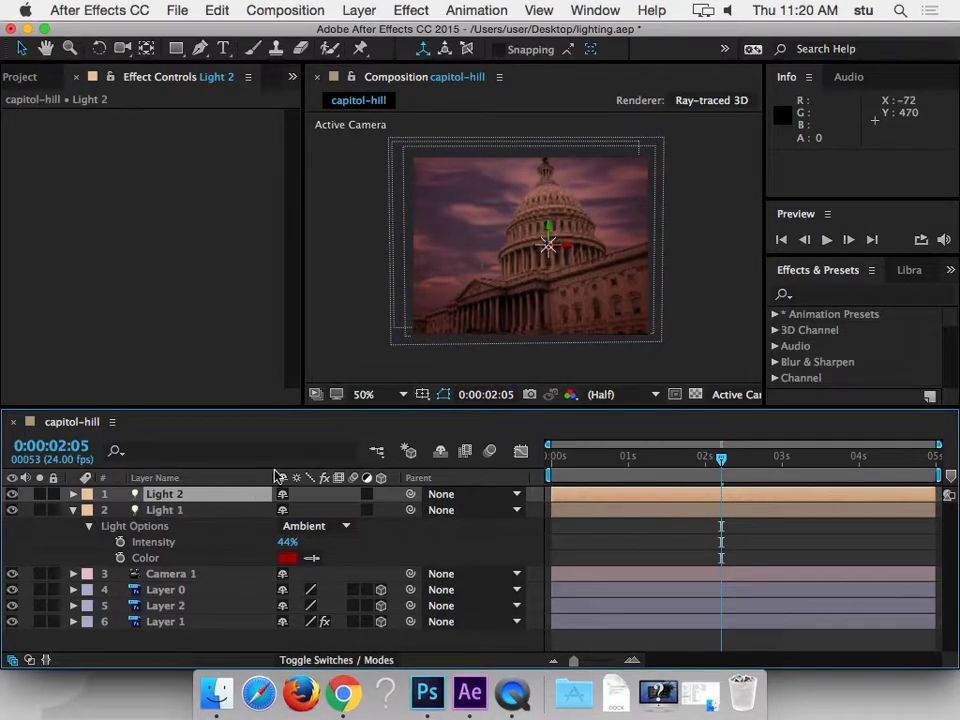
- Drag Light 2 down toward the Capitol's base, to position 270.8, 258.2, -173.6
{"action": "left_click", "coordinate": [73, 494]}
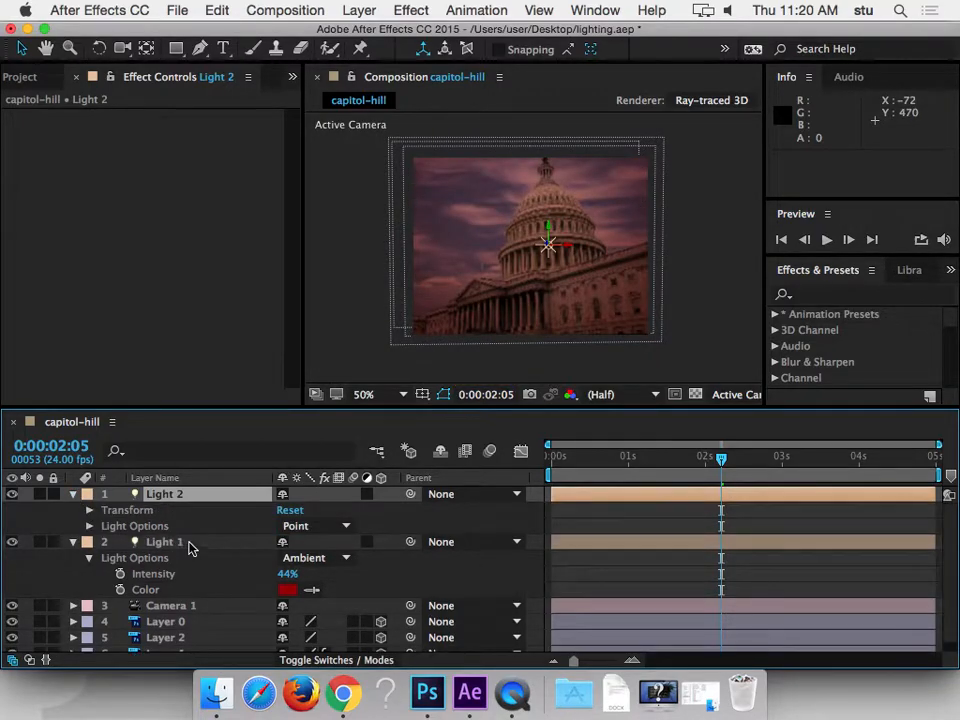
{"action": "left_click", "coordinate": [89, 510]}
{"action": "left_click", "coordinate": [89, 542]}
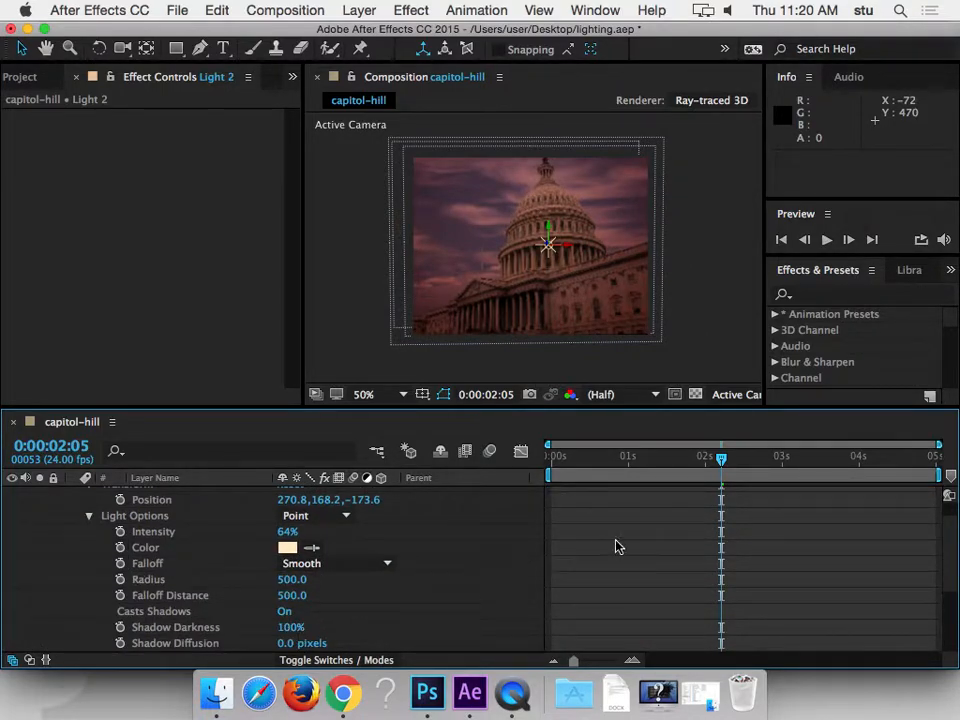
{"action": "left_click_drag", "start_coordinate": [951, 538], "coordinate": [945, 553]}
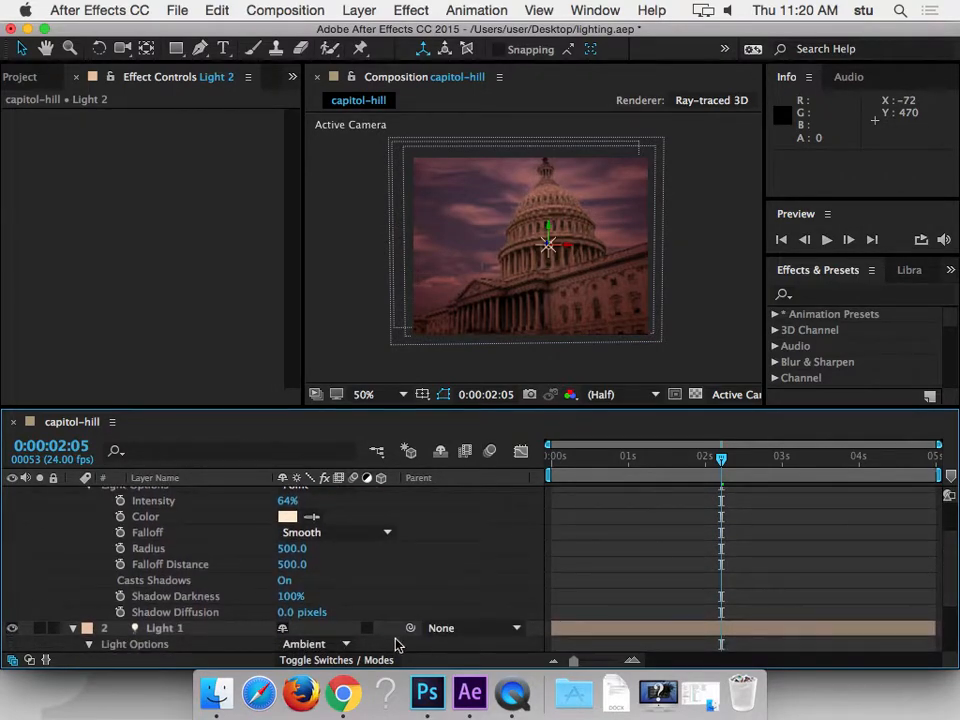
{"action": "left_click_drag", "start_coordinate": [548, 226], "coordinate": [541, 283]}
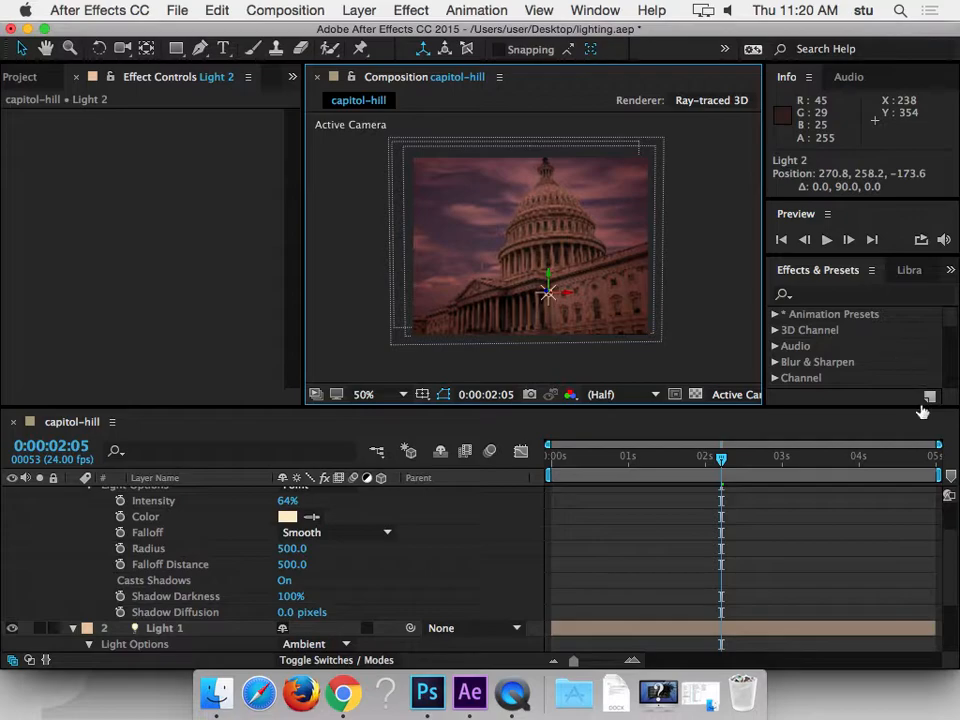
{"action": "left_click_drag", "start_coordinate": [953, 555], "coordinate": [936, 606]}
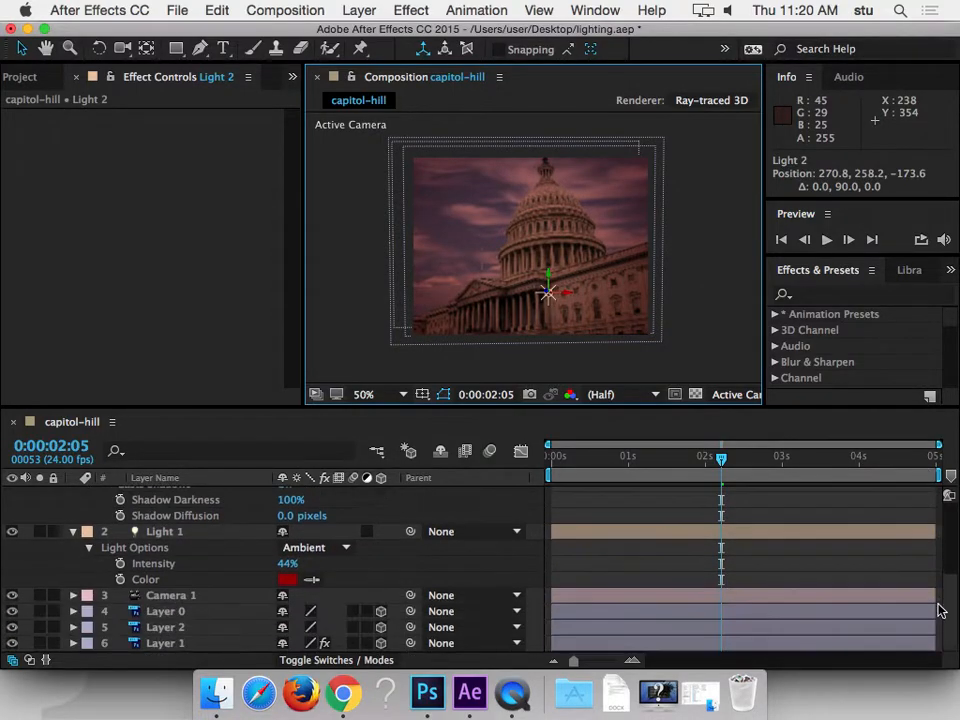
- Expand Layer 0's Transform properties in the timeline
{"action": "left_click", "coordinate": [72, 612]}
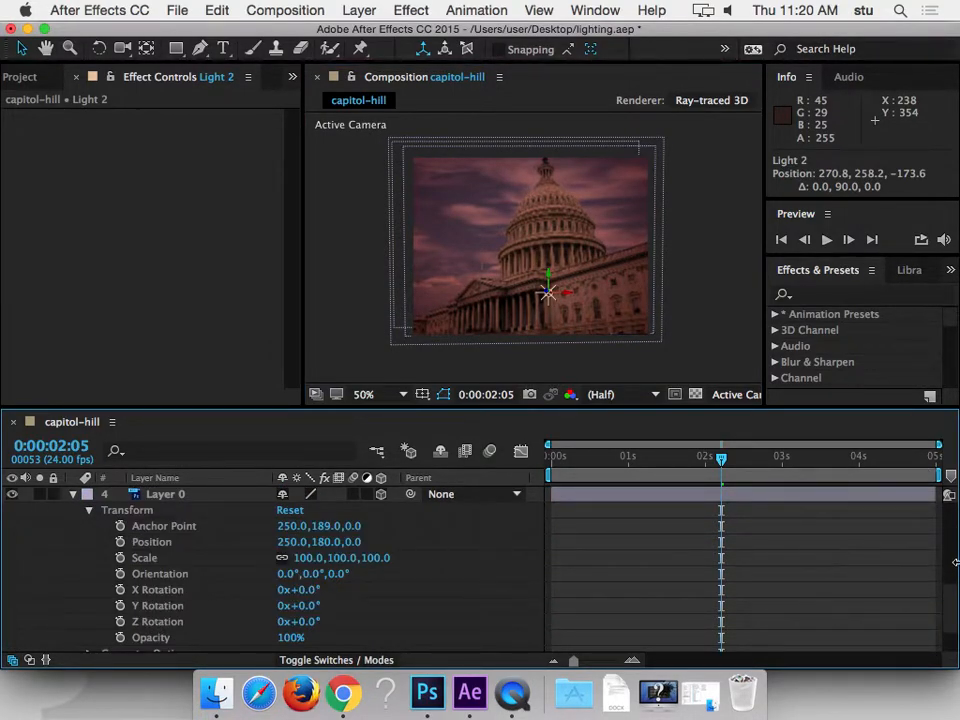
{"action": "scroll", "coordinate": [949, 611], "scroll_direction": "down", "scroll_amount": 2}
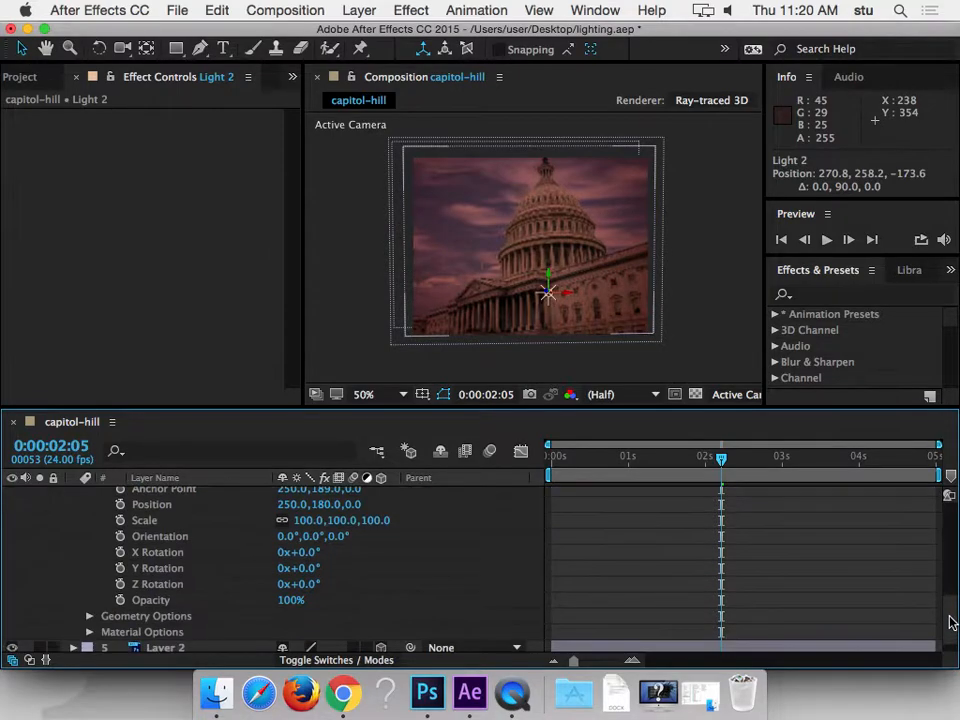
{"action": "scroll", "coordinate": [953, 600], "scroll_direction": "up", "scroll_amount": 4}
{"action": "scroll", "coordinate": [950, 604], "scroll_direction": "down", "scroll_amount": 3}
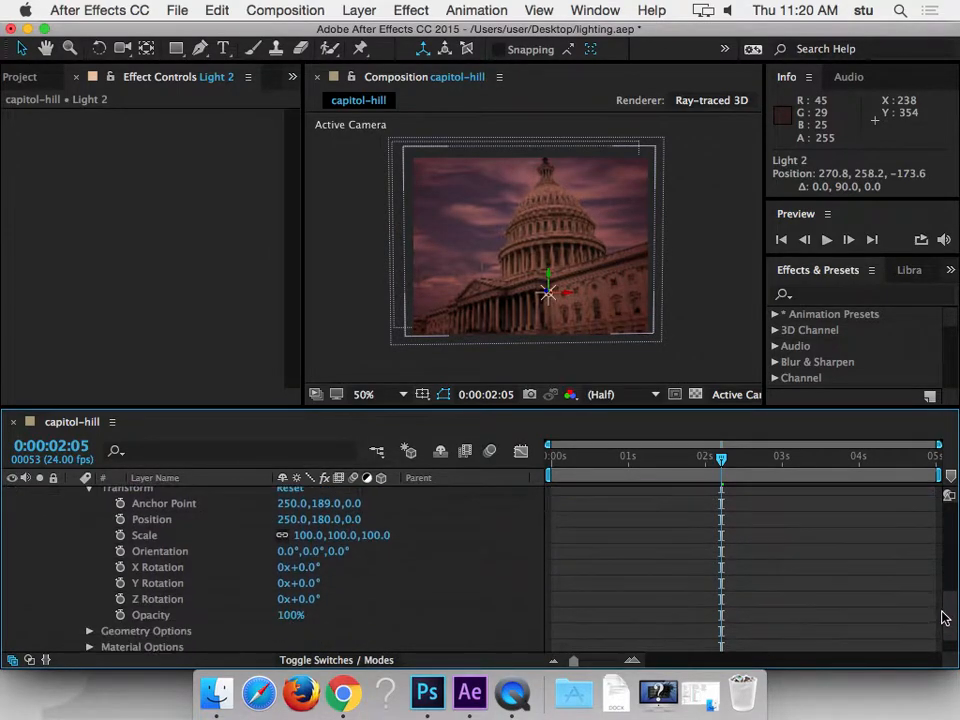
{"action": "scroll", "coordinate": [949, 625], "scroll_direction": "down", "scroll_amount": 2}
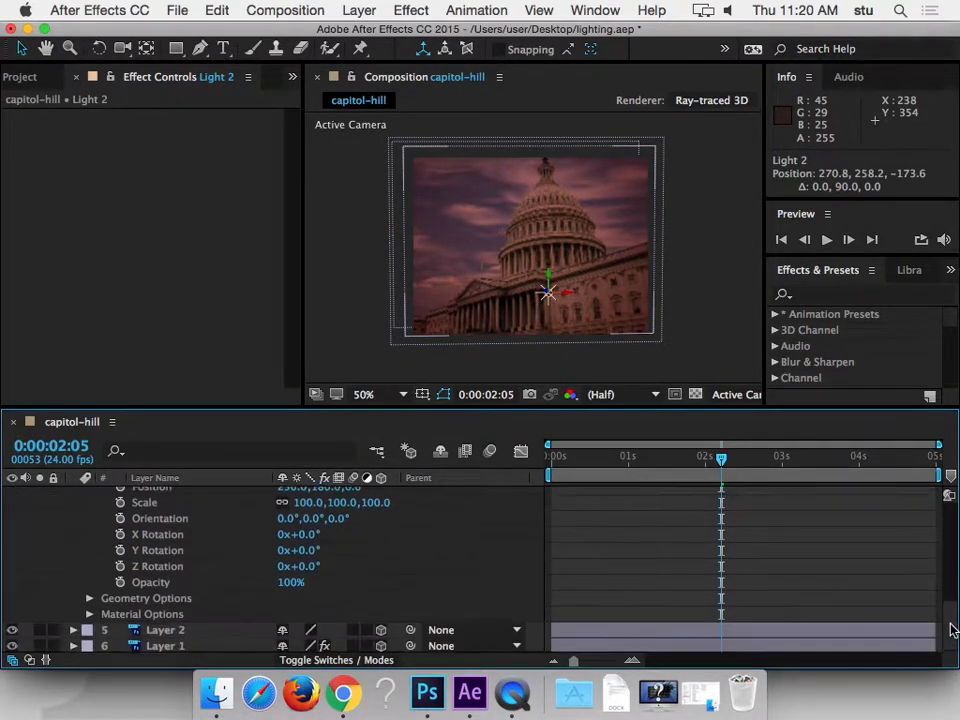
- Turn Layer 0's Casts Shadows on and cut Light 2's falloff distance from 500 to 127
{"action": "left_click", "coordinate": [89, 611]}
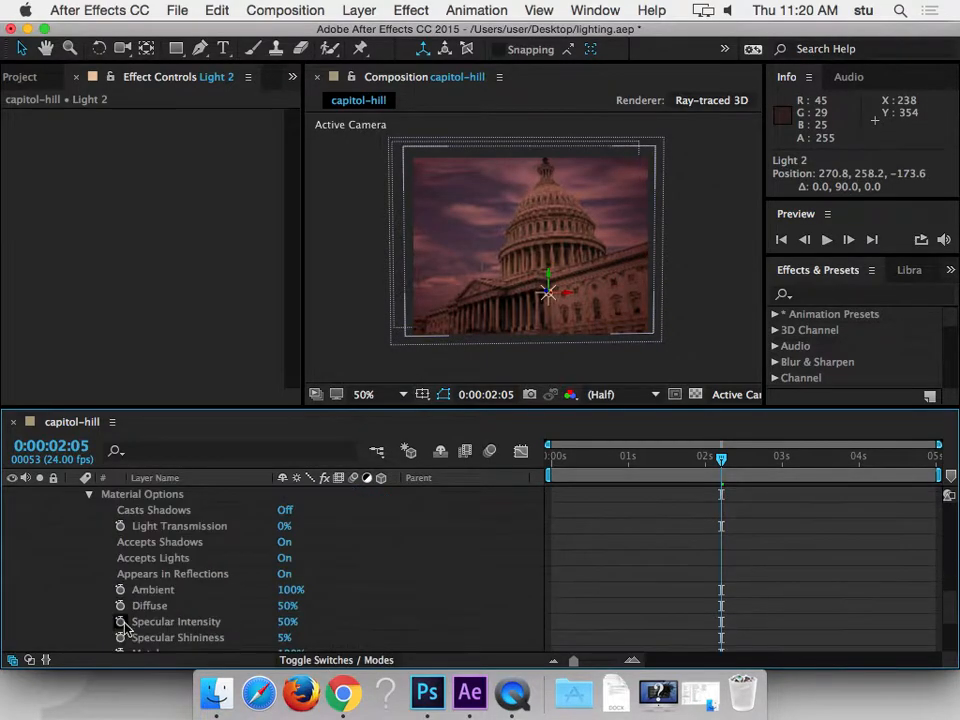
{"action": "left_click", "coordinate": [286, 511]}
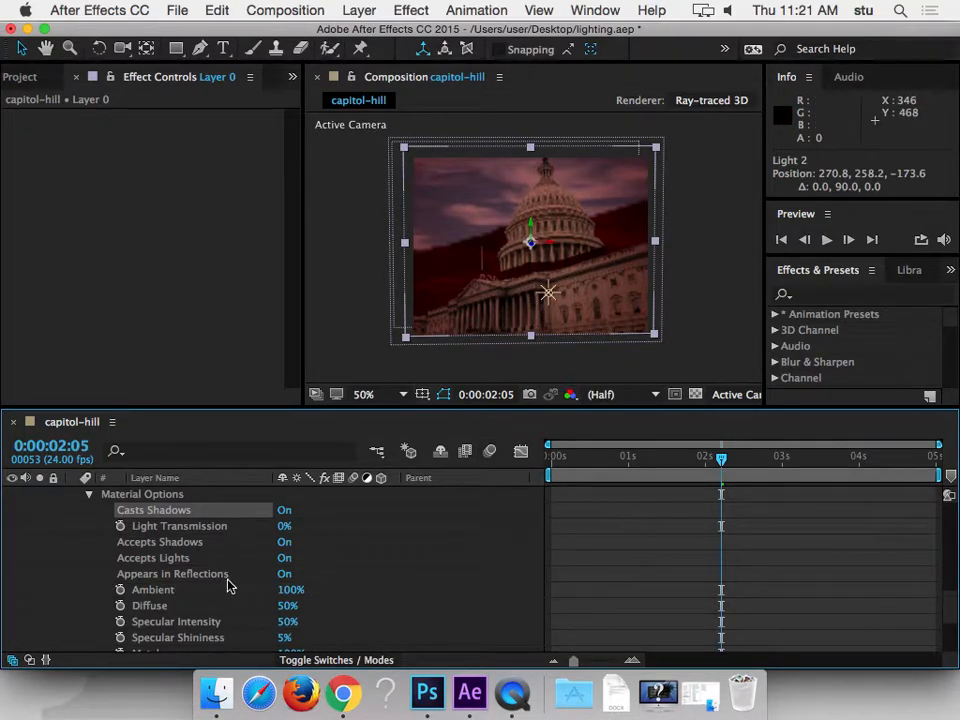
{"action": "left_click_drag", "start_coordinate": [950, 603], "coordinate": [954, 514]}
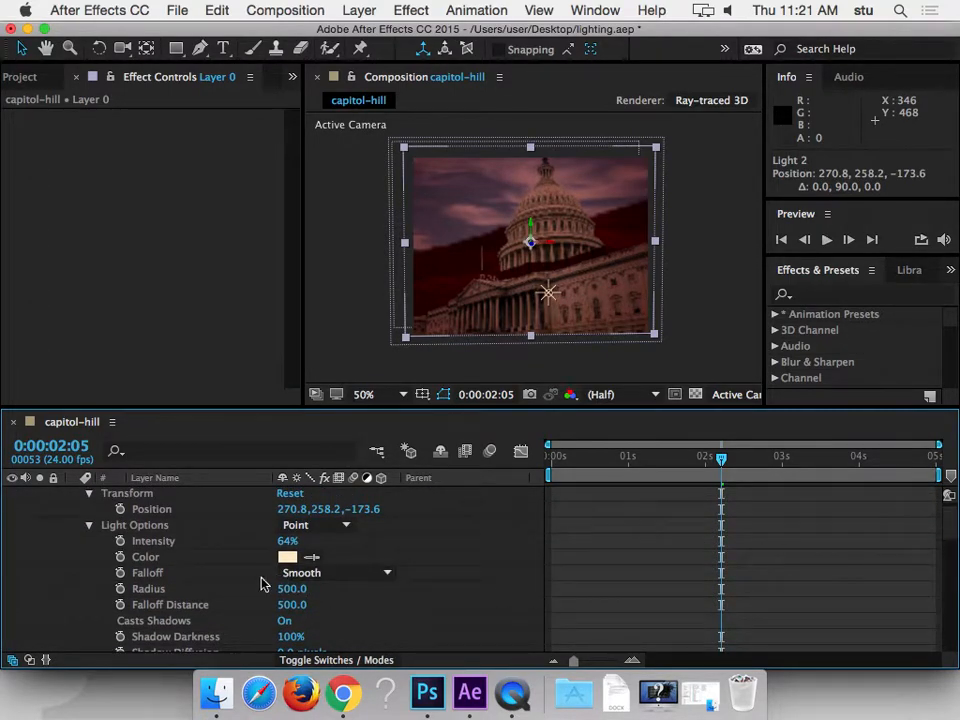
{"action": "left_click_drag", "start_coordinate": [296, 607], "coordinate": [166, 647]}
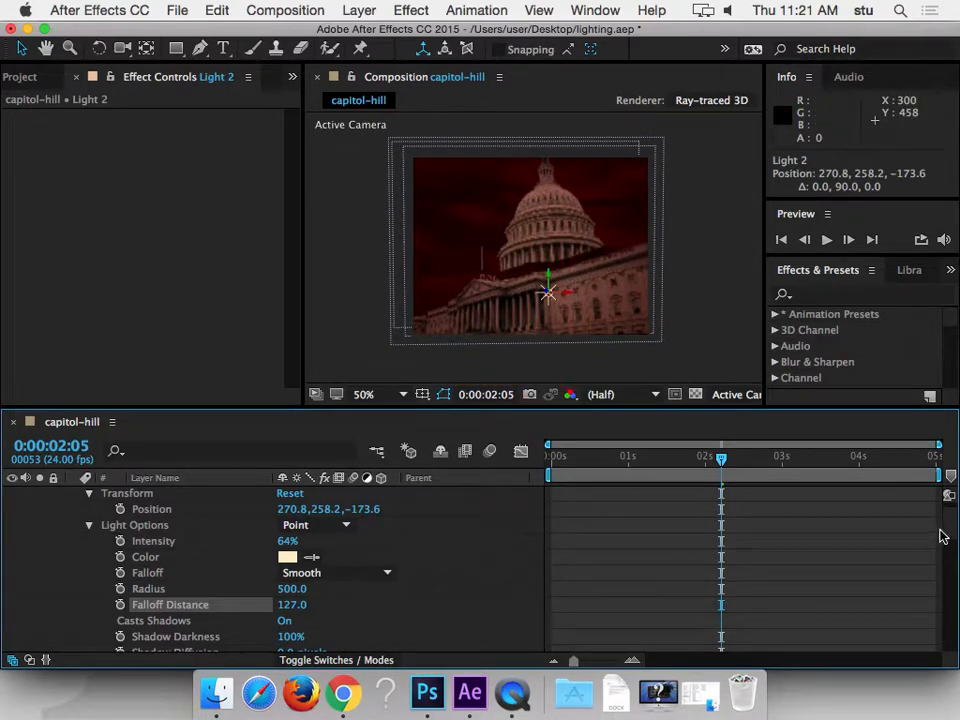
- Keep shadow diffusion at 0 pixels and raise shadow darkness to 71%
{"action": "scroll", "coordinate": [940, 537], "scroll_direction": "down", "scroll_amount": 4}
{"action": "scroll", "coordinate": [471, 598], "scroll_direction": "up", "scroll_amount": 1}
{"action": "left_click_drag", "start_coordinate": [290, 608], "coordinate": [324, 583]}
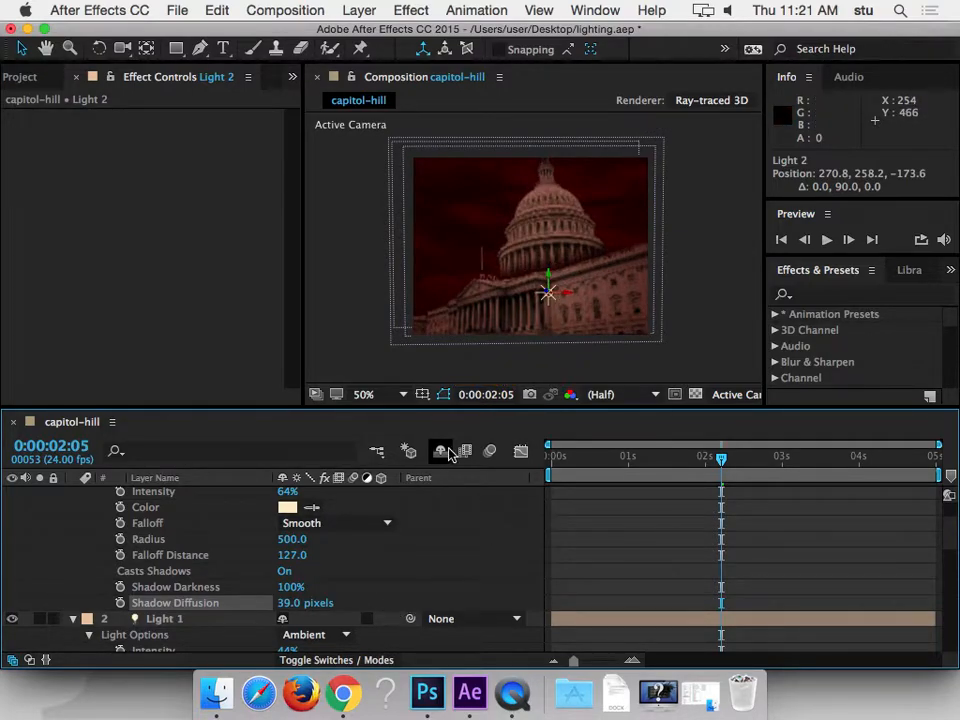
{"action": "left_click_drag", "start_coordinate": [290, 603], "coordinate": [312, 586]}
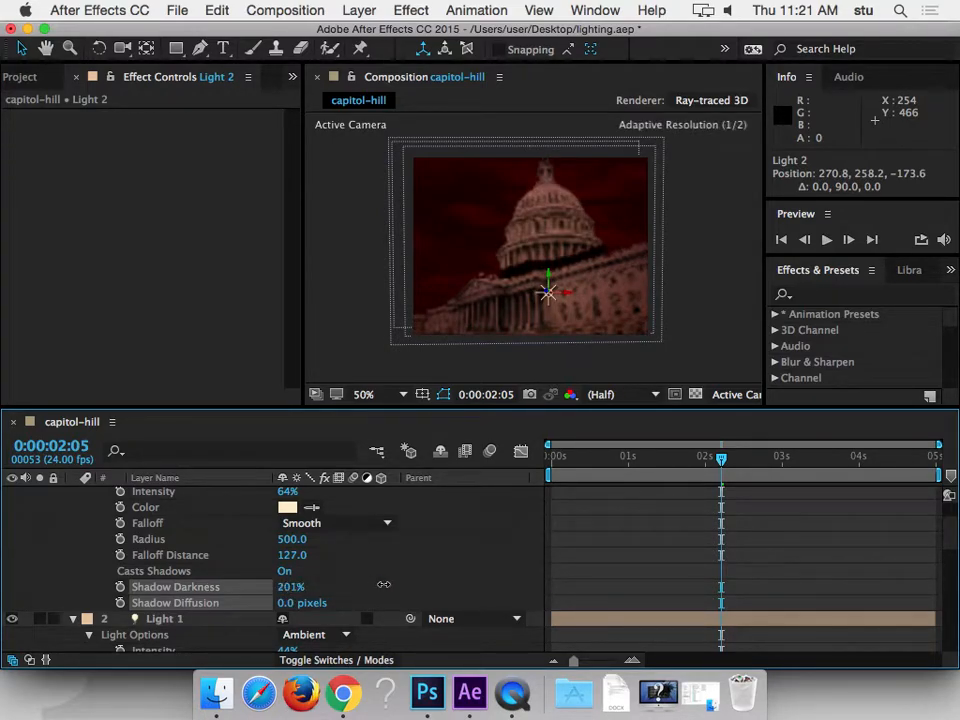
{"action": "left_click_drag", "start_coordinate": [270, 600], "coordinate": [275, 609]}
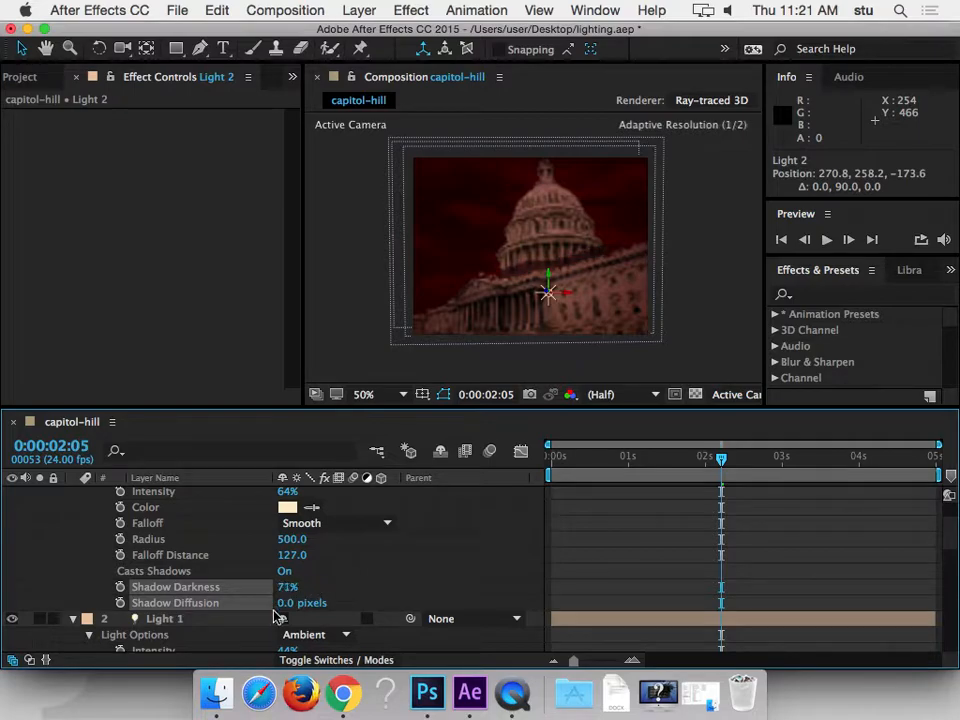
- Move Light 2 to the building's right, shorten its falloff distance and shrink its radius
{"action": "left_click_drag", "start_coordinate": [568, 298], "coordinate": [641, 328]}
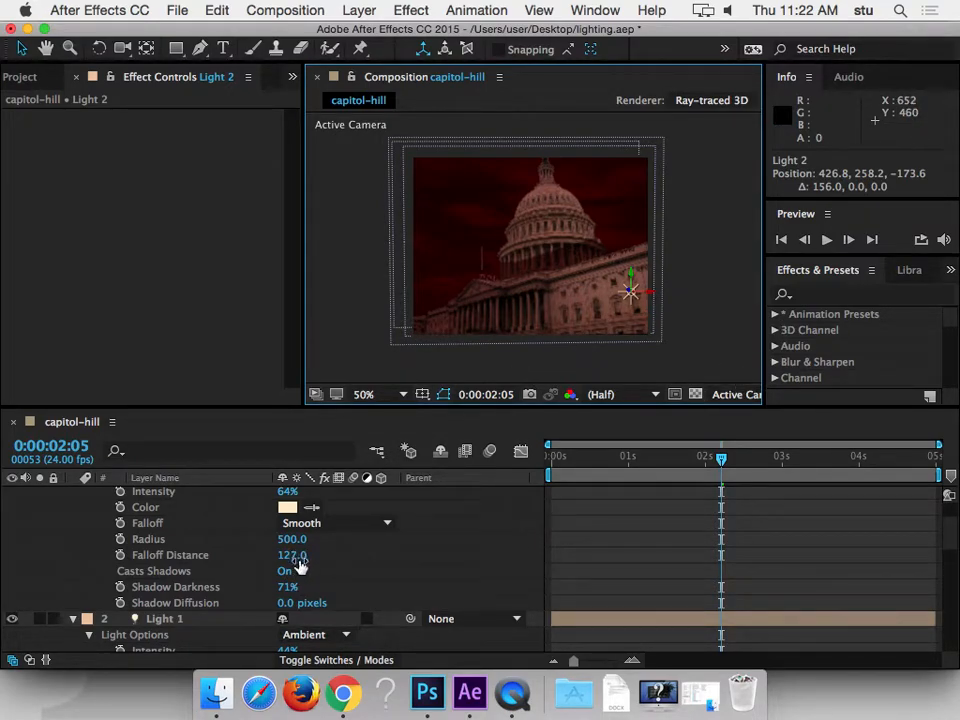
{"action": "left_click_drag", "start_coordinate": [296, 558], "coordinate": [56, 618]}
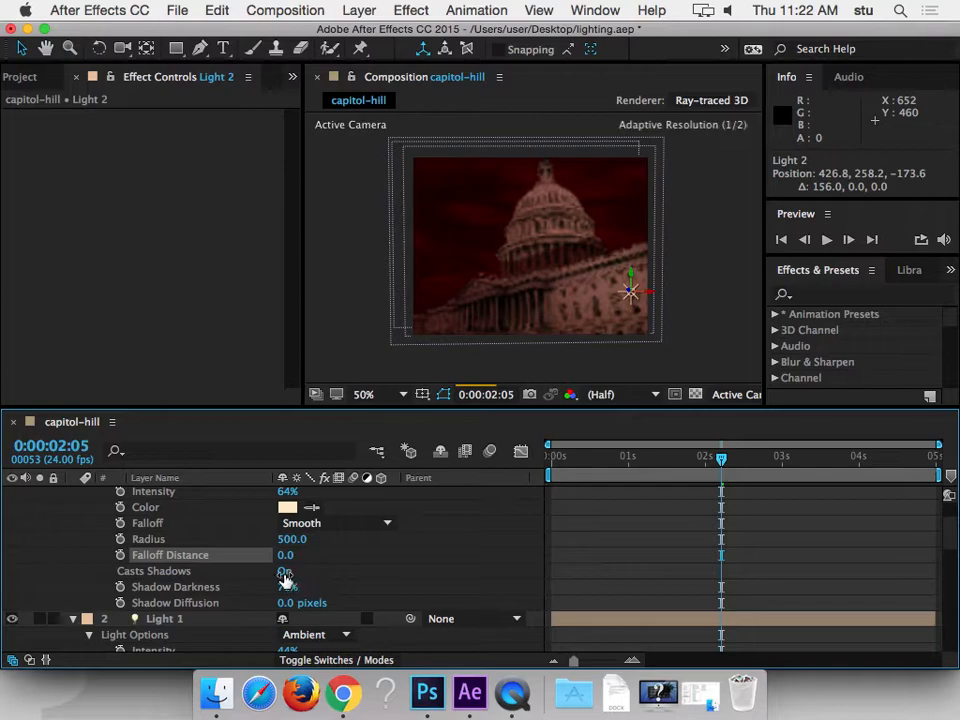
{"action": "mouse_move", "coordinate": [270, 559]}
{"action": "left_mouse_down"}
{"action": "mouse_move", "coordinate": [288, 556]}
{"action": "mouse_move", "coordinate": [270, 566]}
{"action": "mouse_move", "coordinate": [282, 562]}
{"action": "left_mouse_up"}
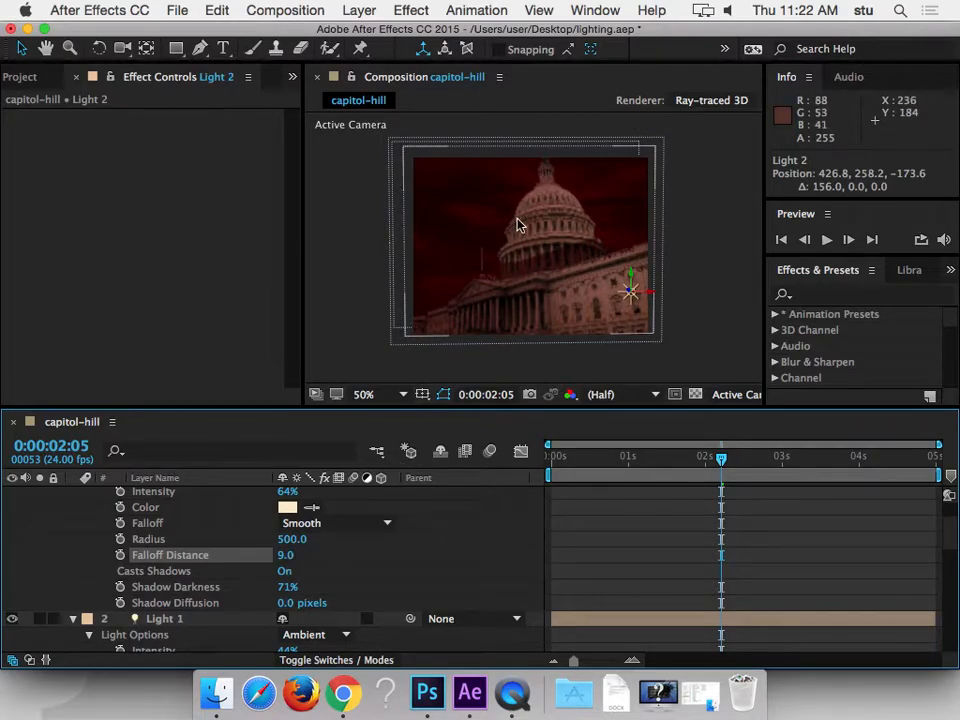
{"action": "left_click_drag", "start_coordinate": [289, 542], "coordinate": [354, 548]}
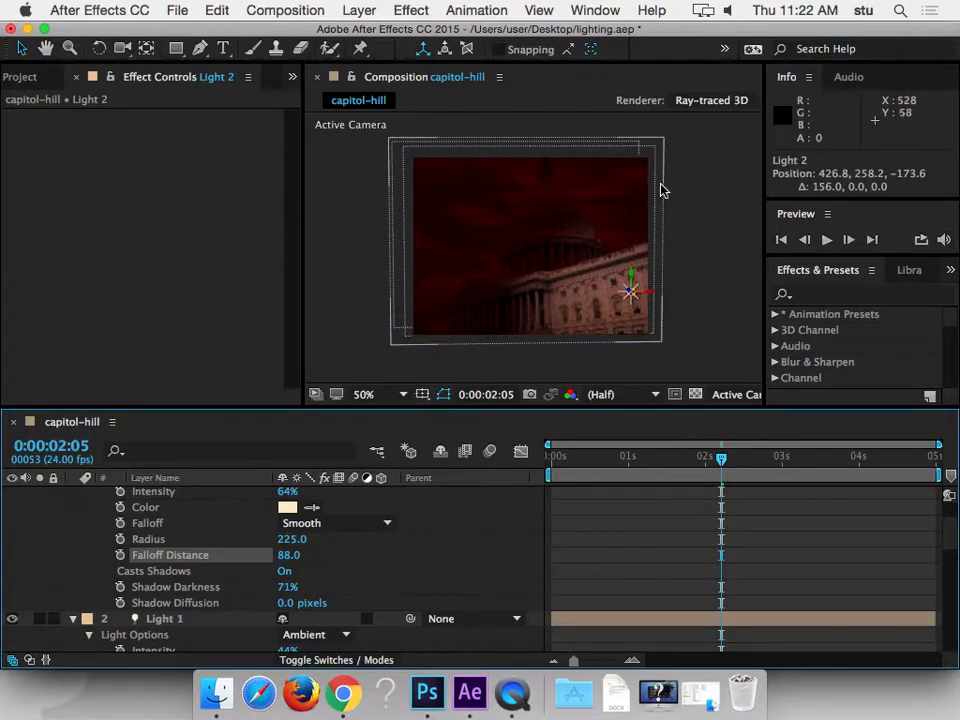
- Delete the composition and its folder from the Project panel
{"action": "left_click", "coordinate": [14, 77]}
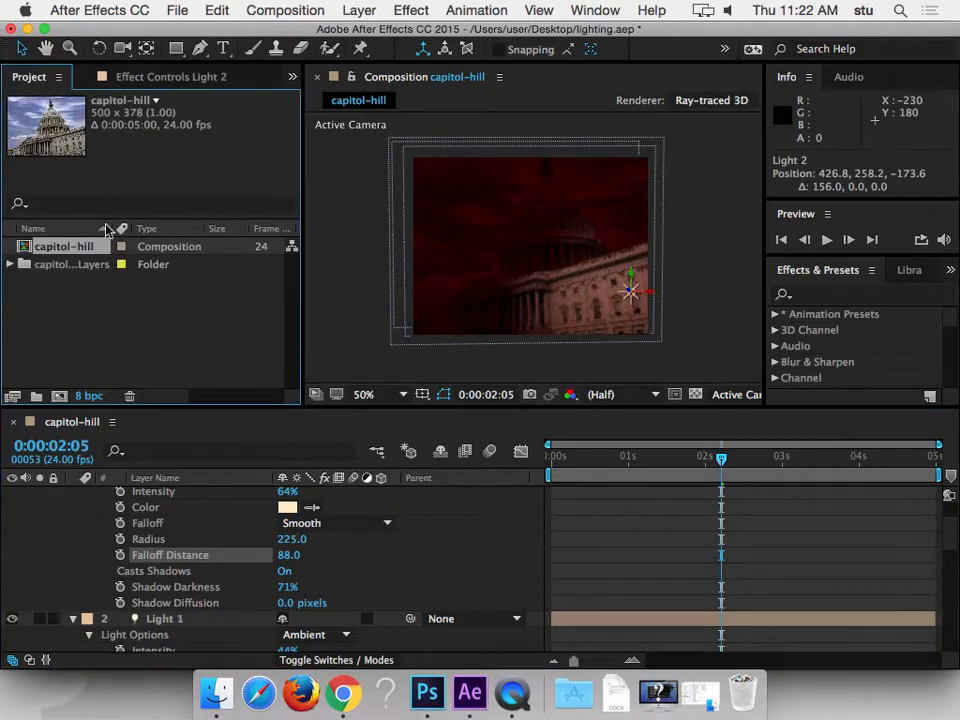
{"action": "left_click_drag", "start_coordinate": [109, 321], "coordinate": [65, 243]}
{"action": "key", "text": "Delete"}
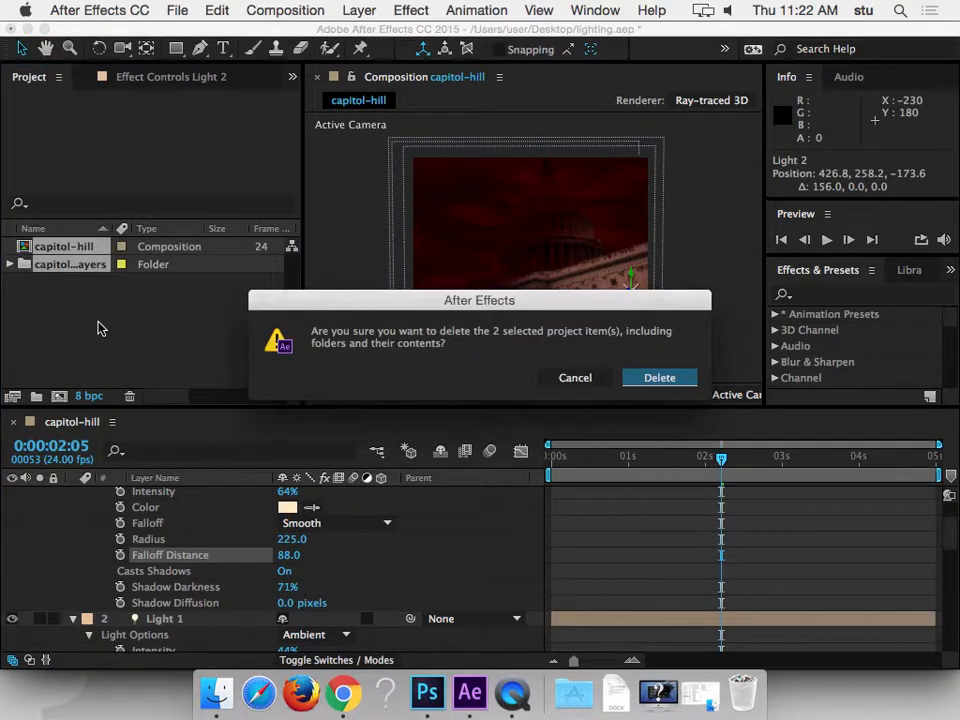
{"action": "left_click", "coordinate": [662, 380]}
- Hide After Effects, close capitol-hill.psd in Photoshop, and bring the Finder window forward
{"action": "left_click", "coordinate": [525, 637]}
{"action": "key", "text": "super+h"}
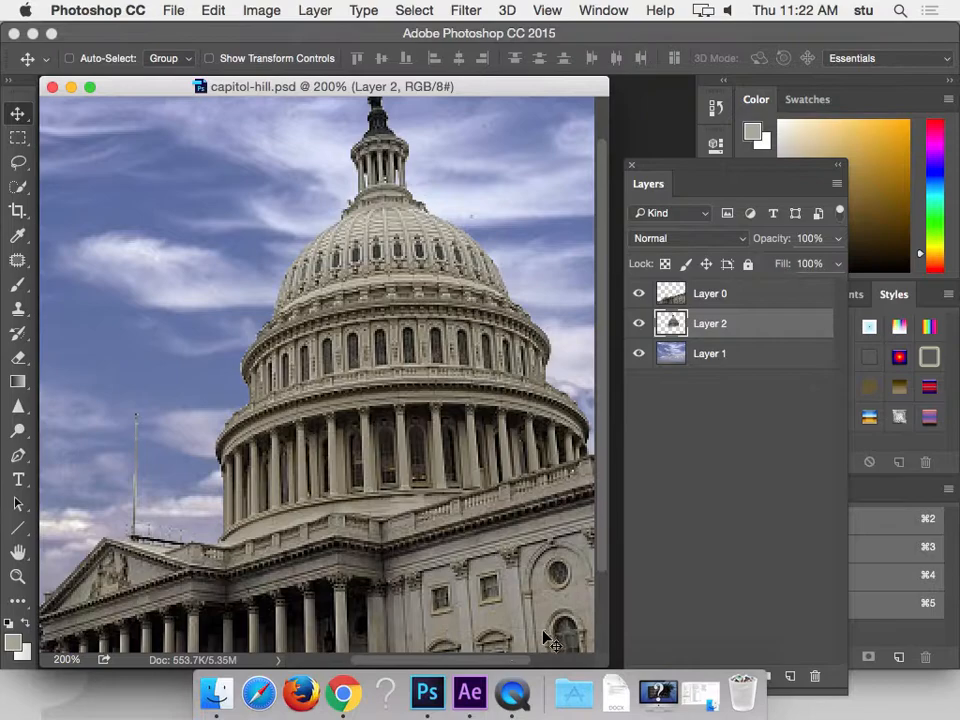
{"action": "key", "text": "super+w"}
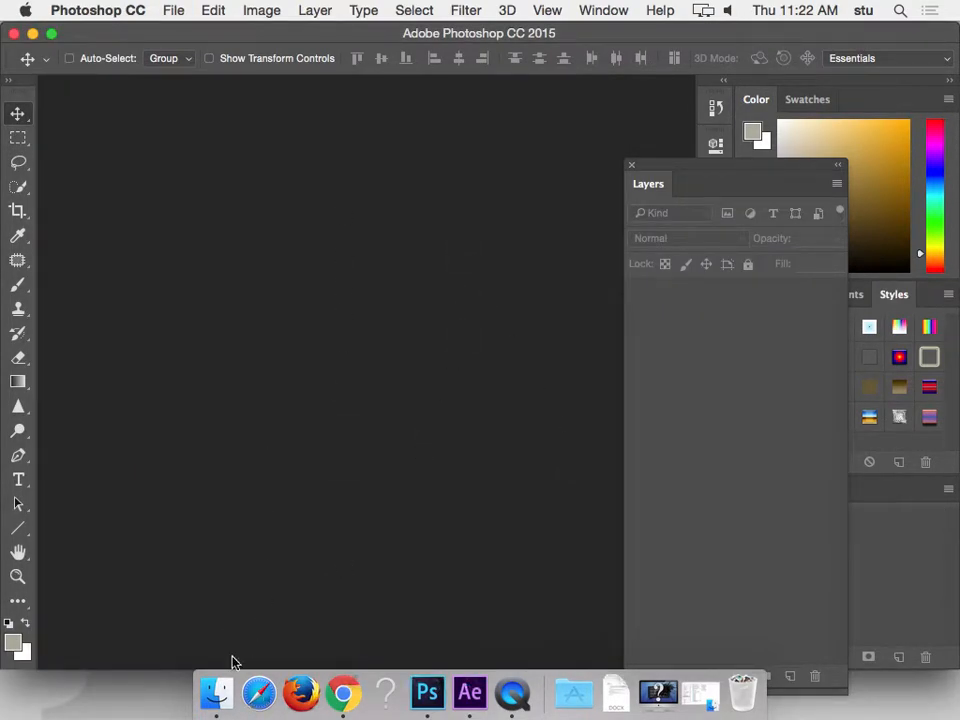
{"action": "left_click", "coordinate": [218, 688]}
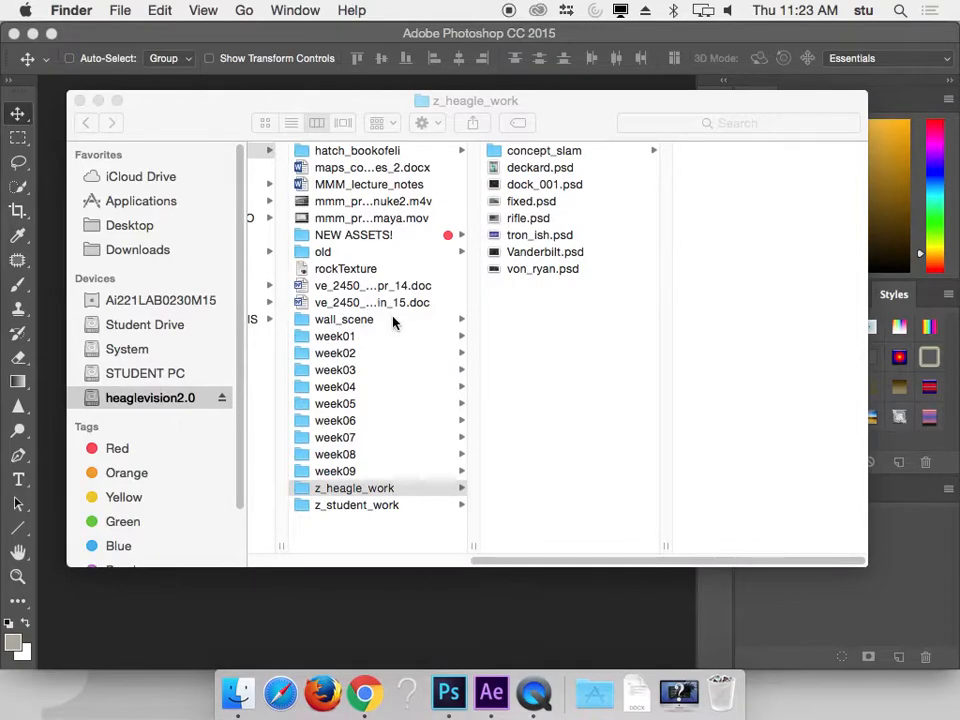
- Browse week07's examples > van_point folder and preview its images, including floor.png
{"action": "left_click", "coordinate": [366, 424]}
{"action": "left_click", "coordinate": [368, 437]}
{"action": "key", "text": "Right"}
{"action": "left_click", "coordinate": [603, 172]}
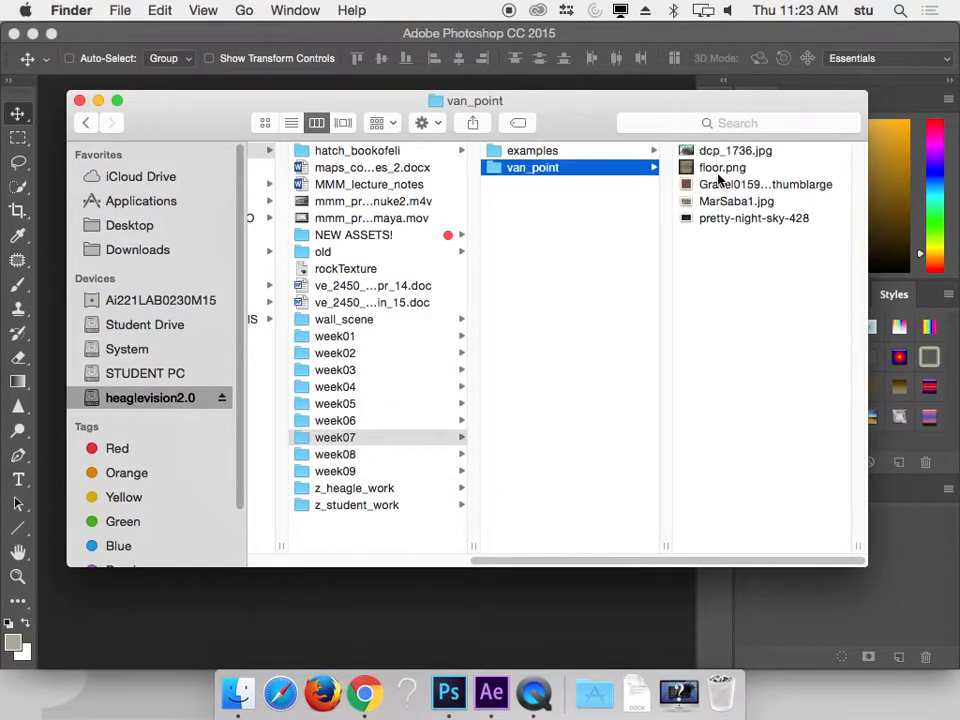
{"action": "left_click", "coordinate": [723, 153]}
{"action": "key", "text": "Down"}
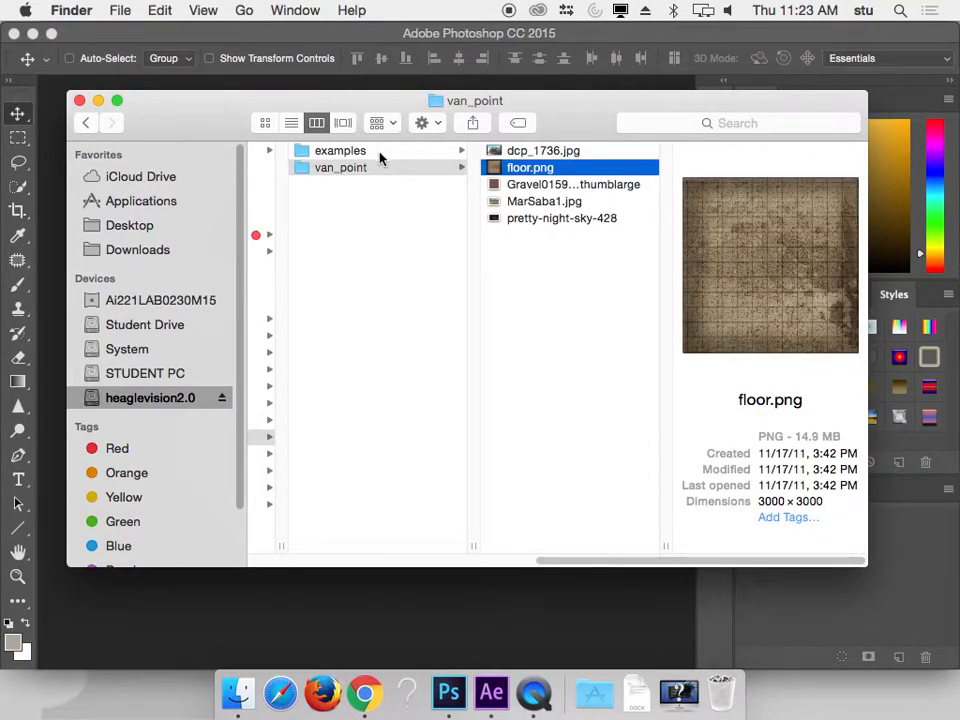
{"action": "left_click_drag", "start_coordinate": [555, 561], "coordinate": [376, 424]}
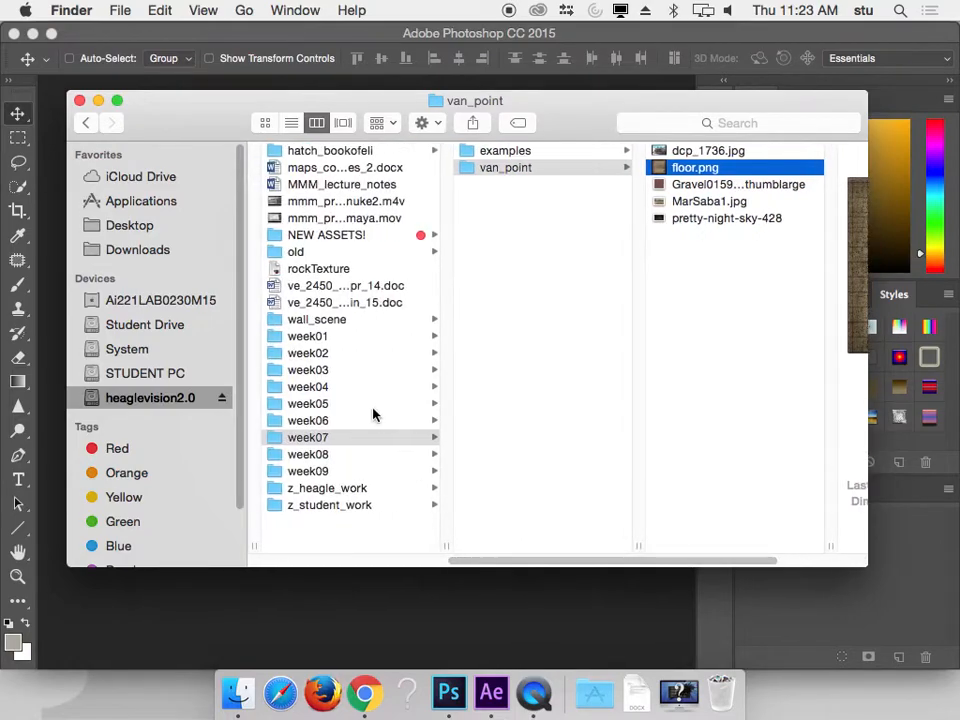
- Copy 28814u.jpg from week06 > daytwo > two_and_a_half_D to the desktop, then return to Photoshop
{"action": "left_click", "coordinate": [376, 420]}
{"action": "left_click", "coordinate": [510, 168]}
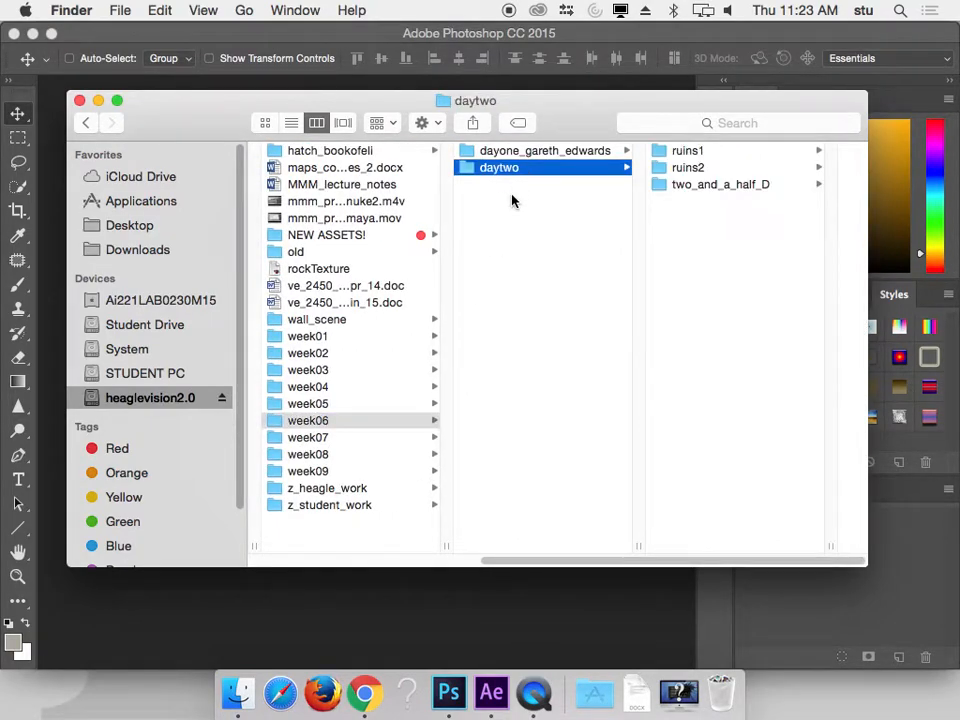
{"action": "left_click", "coordinate": [660, 186]}
{"action": "key", "text": "Right"}
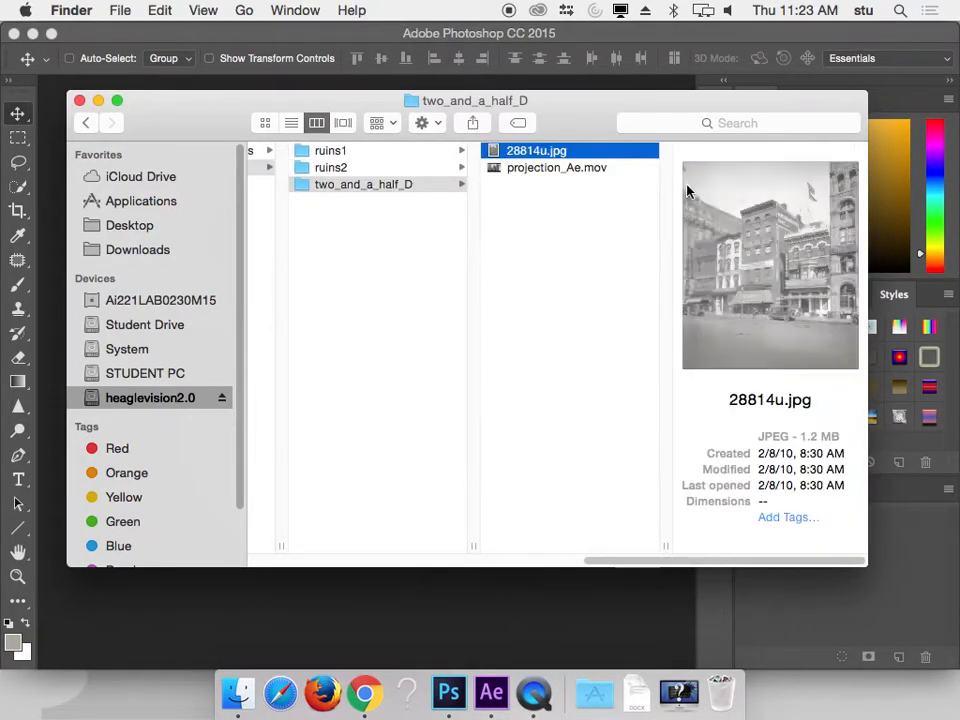
{"action": "left_click_drag", "start_coordinate": [499, 153], "coordinate": [772, 700]}
{"action": "left_click", "coordinate": [616, 526]}
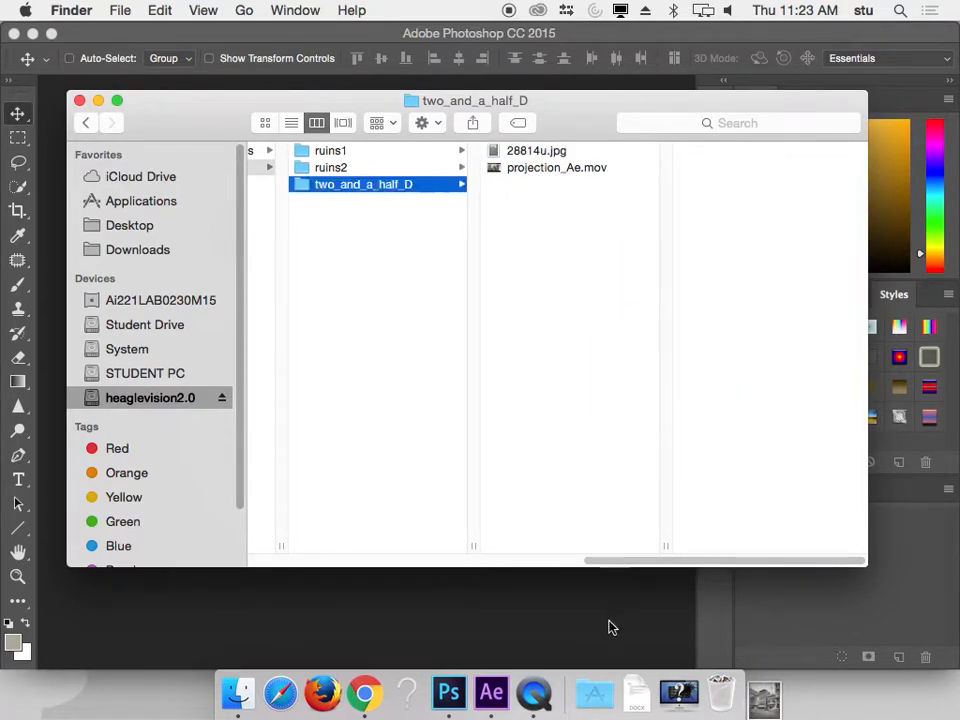
{"action": "left_click", "coordinate": [517, 571]}
- Open 28814u.jpg from the Desktop and run Filter > Vanishing Point on it
{"action": "key", "text": "super+o"}
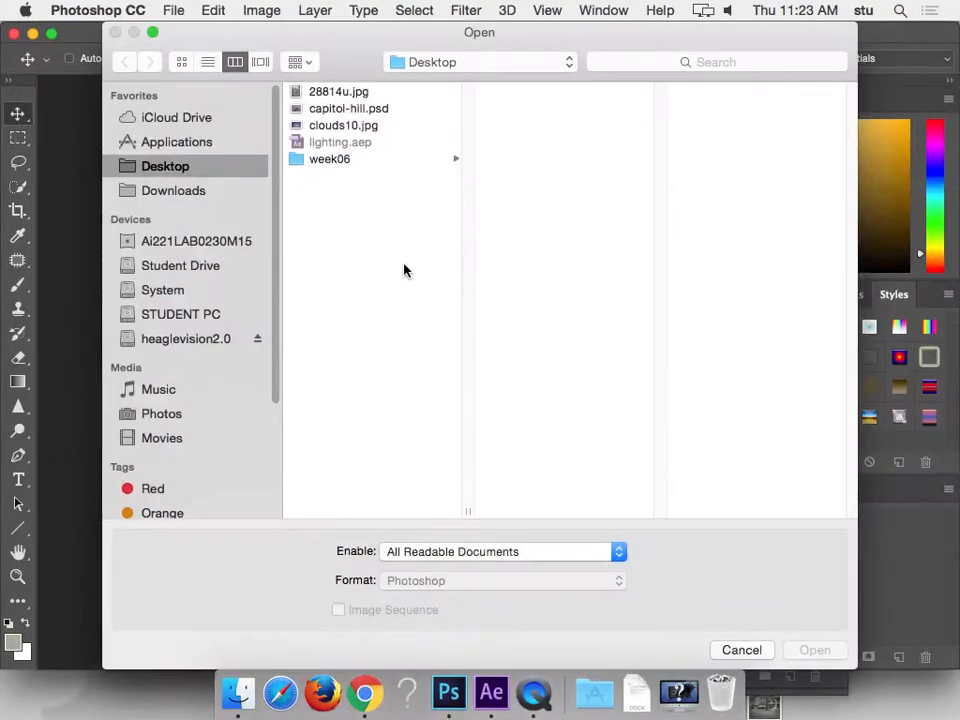
{"action": "left_click", "coordinate": [338, 93]}
{"action": "left_click", "coordinate": [813, 650]}
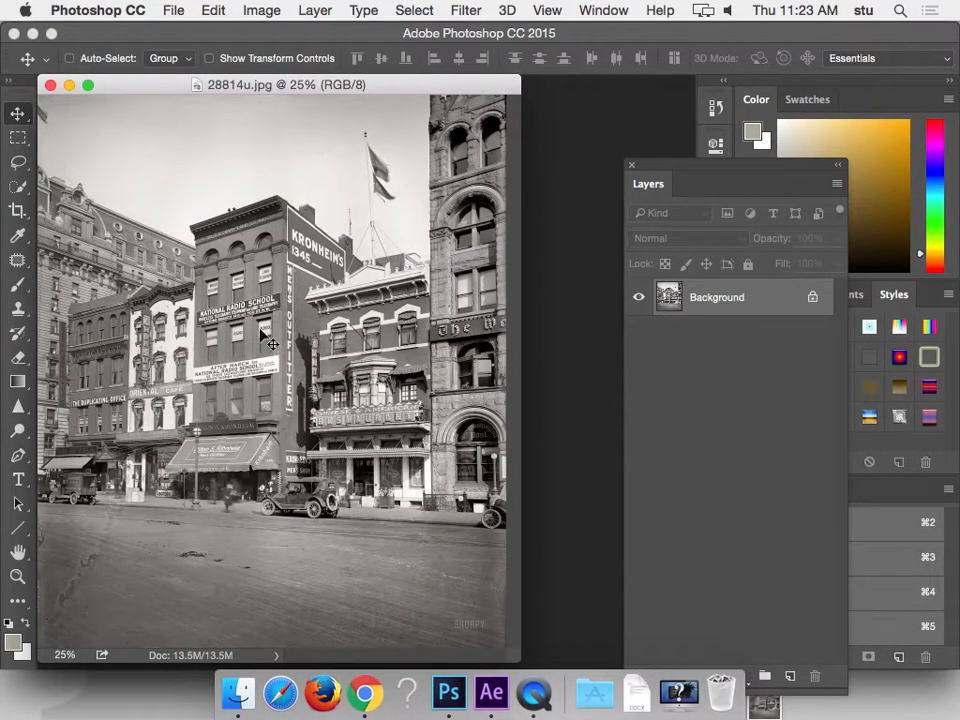
{"action": "left_click", "coordinate": [468, 10]}
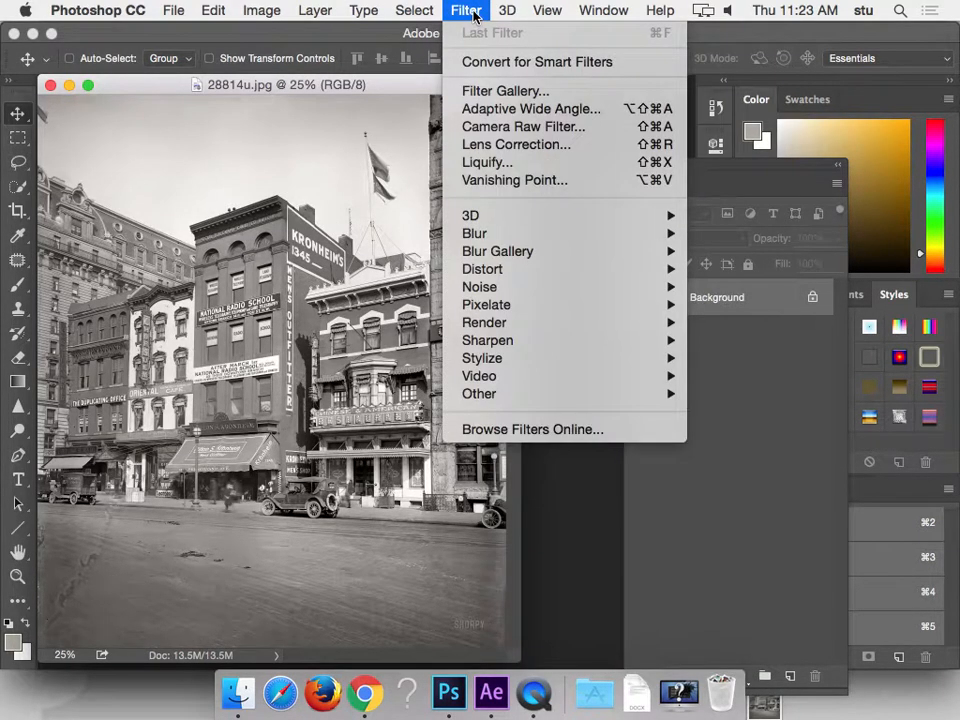
{"action": "left_click", "coordinate": [483, 182]}
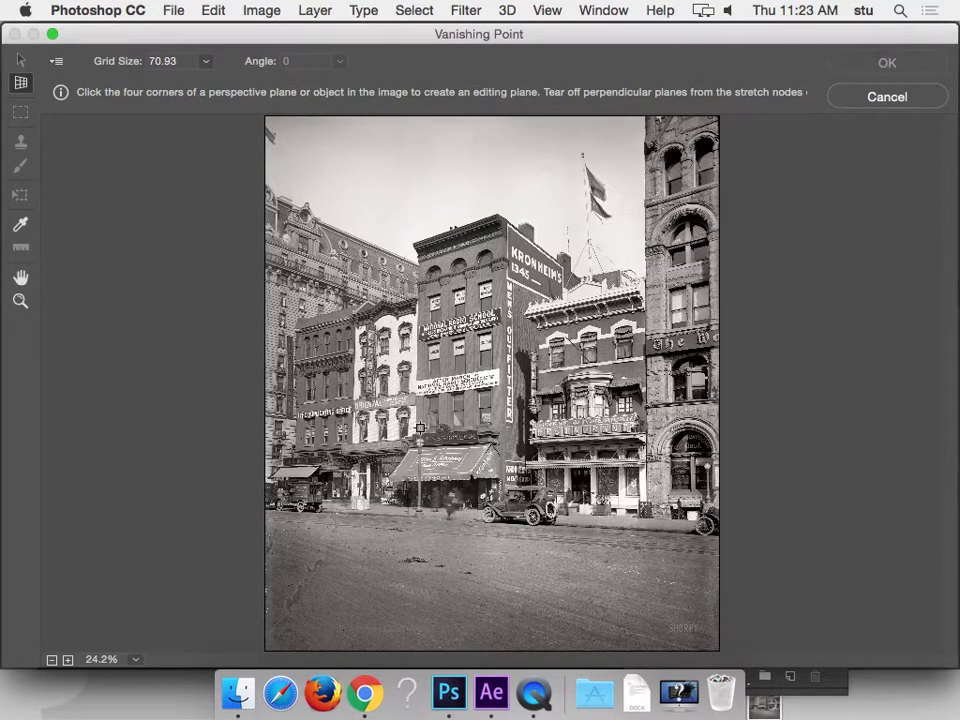
- Draw a four-corner perspective plane over the central building's facade at 50% zoom
{"action": "key", "text": "super+plus"}
{"action": "key", "text": "super+plus"}
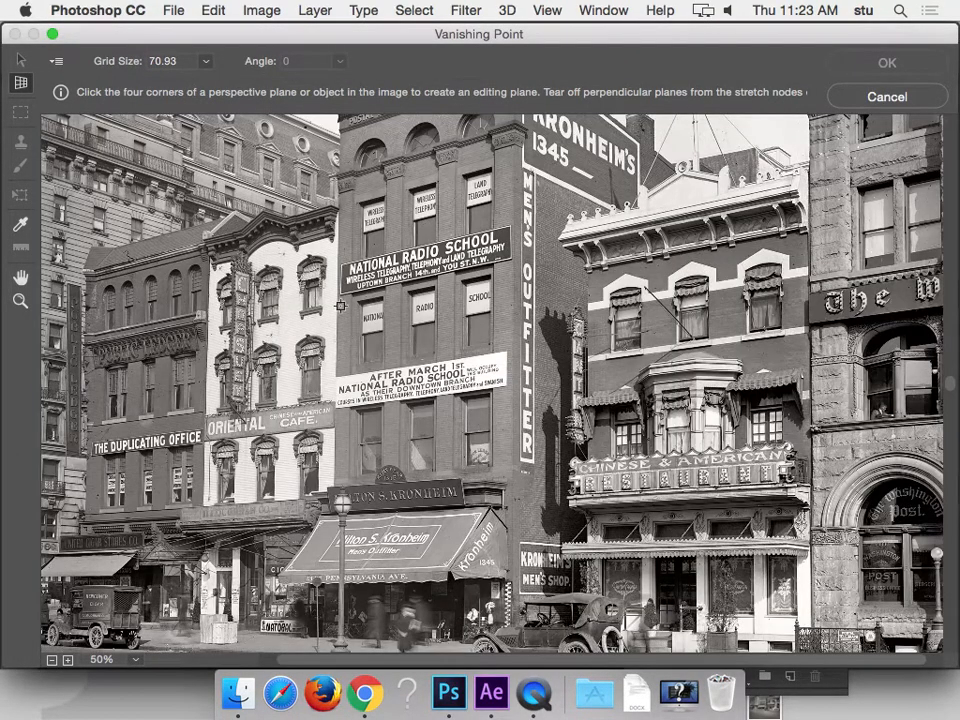
{"action": "key", "text": "space"}
{"action": "left_click_drag", "start_coordinate": [372, 234], "coordinate": [352, 225]}
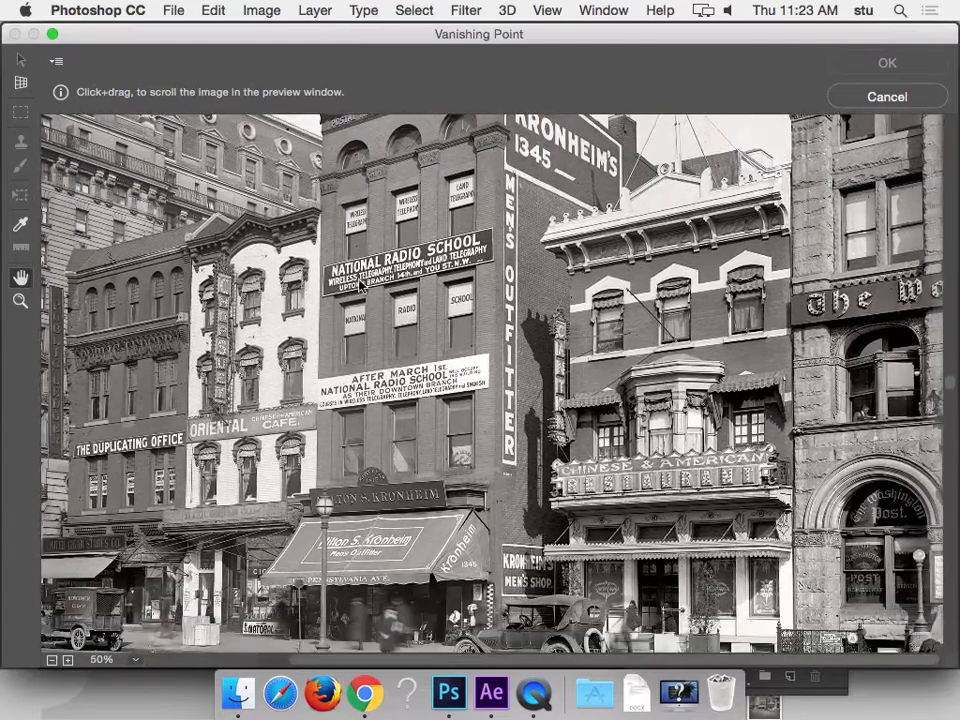
{"action": "left_click", "coordinate": [317, 181]}
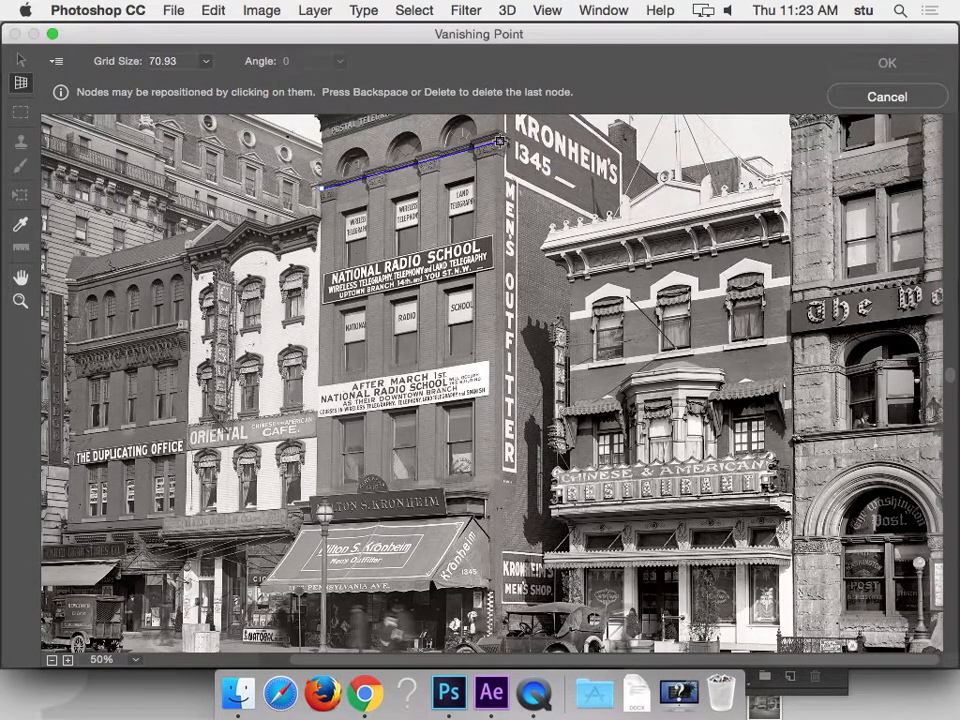
{"action": "left_click", "coordinate": [498, 138]}
{"action": "left_click", "coordinate": [494, 474]}
{"action": "left_click", "coordinate": [322, 496]}
{"action": "left_click_drag", "start_coordinate": [322, 496], "coordinate": [317, 487]}
{"action": "left_click", "coordinate": [318, 486]}
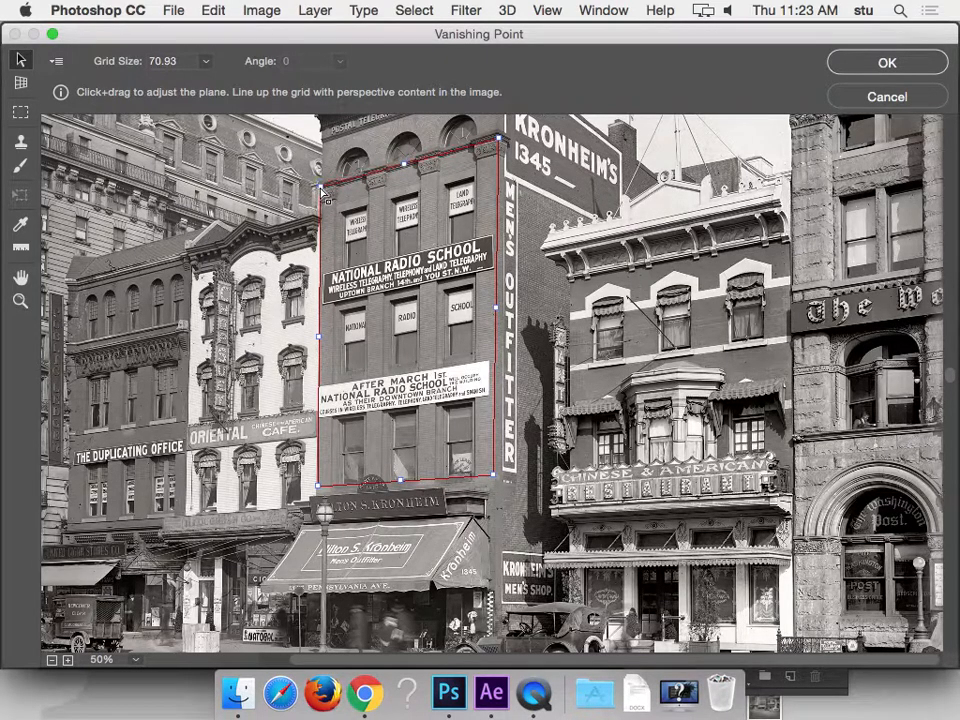
{"action": "left_click_drag", "start_coordinate": [505, 146], "coordinate": [502, 141]}
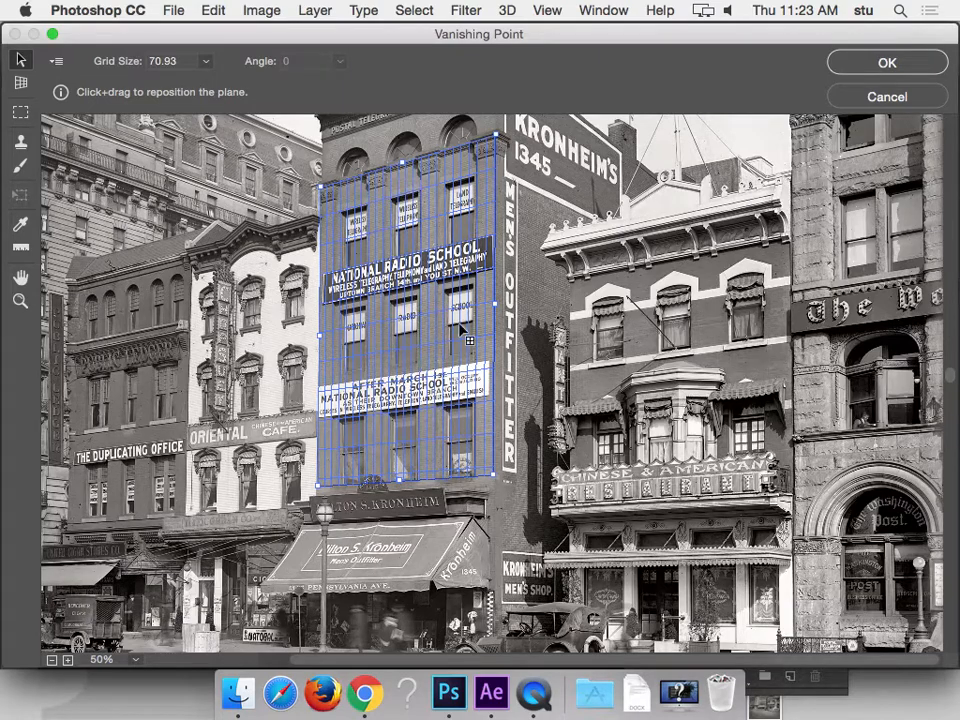
- Coarsen the plane's grid to about 260.74 and raise its top edge to the roofline
{"action": "left_click", "coordinate": [205, 63]}
{"action": "left_click_drag", "start_coordinate": [124, 89], "coordinate": [136, 89]}
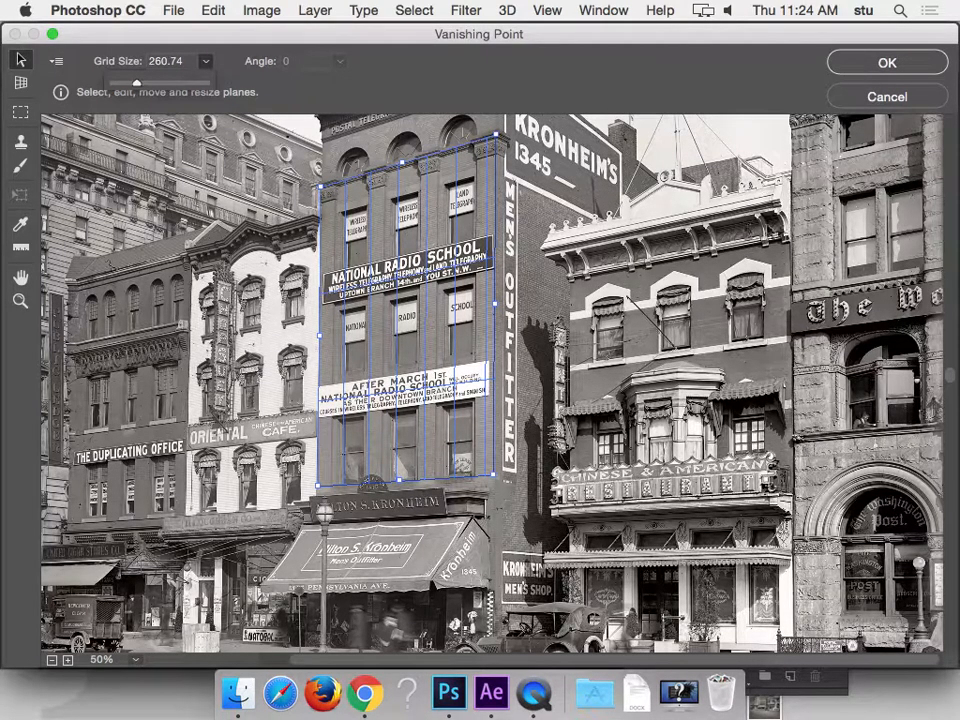
{"action": "key", "text": "space"}
{"action": "left_click_drag", "start_coordinate": [656, 249], "coordinate": [656, 425]}
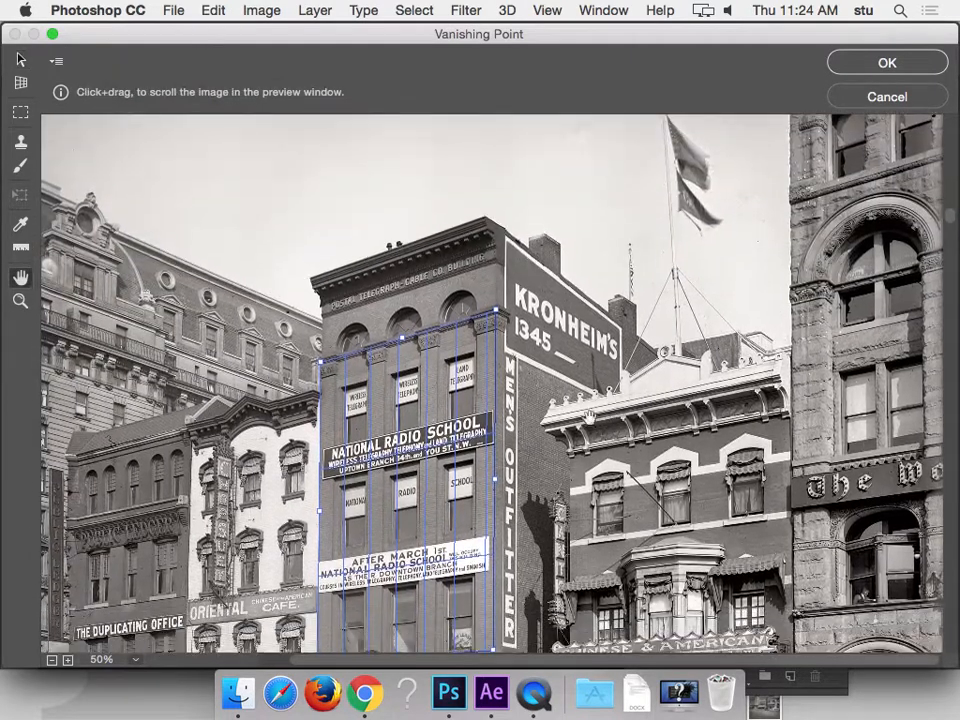
{"action": "left_click_drag", "start_coordinate": [402, 338], "coordinate": [397, 242]}
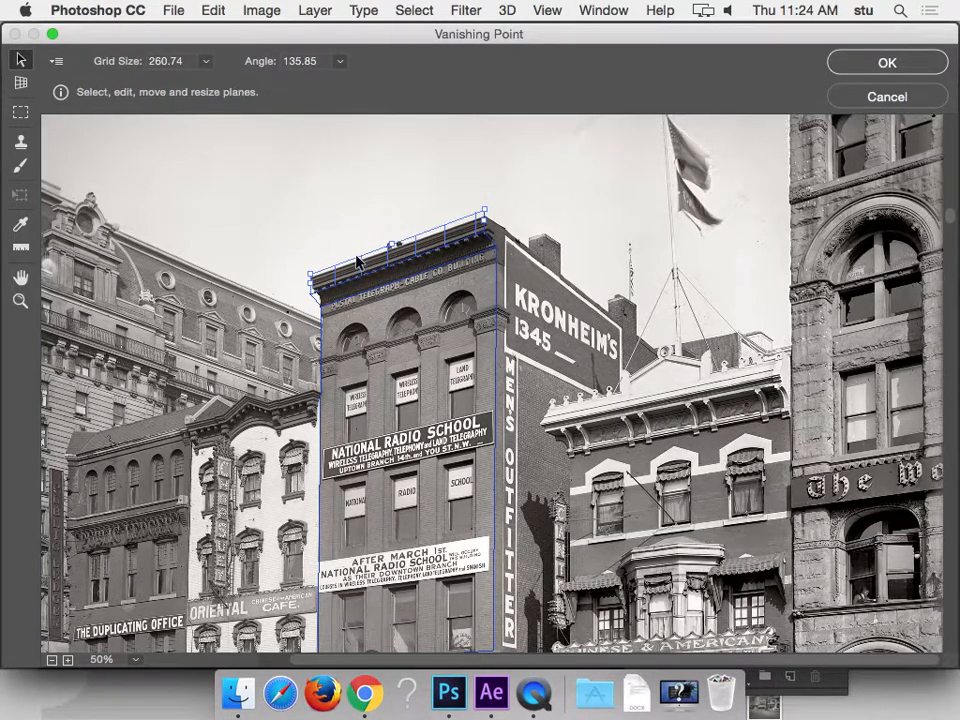
- Extend the front plane's bottom edge down to the storefront sign
{"action": "key", "text": "space"}
{"action": "left_click_drag", "start_coordinate": [536, 506], "coordinate": [527, 389]}
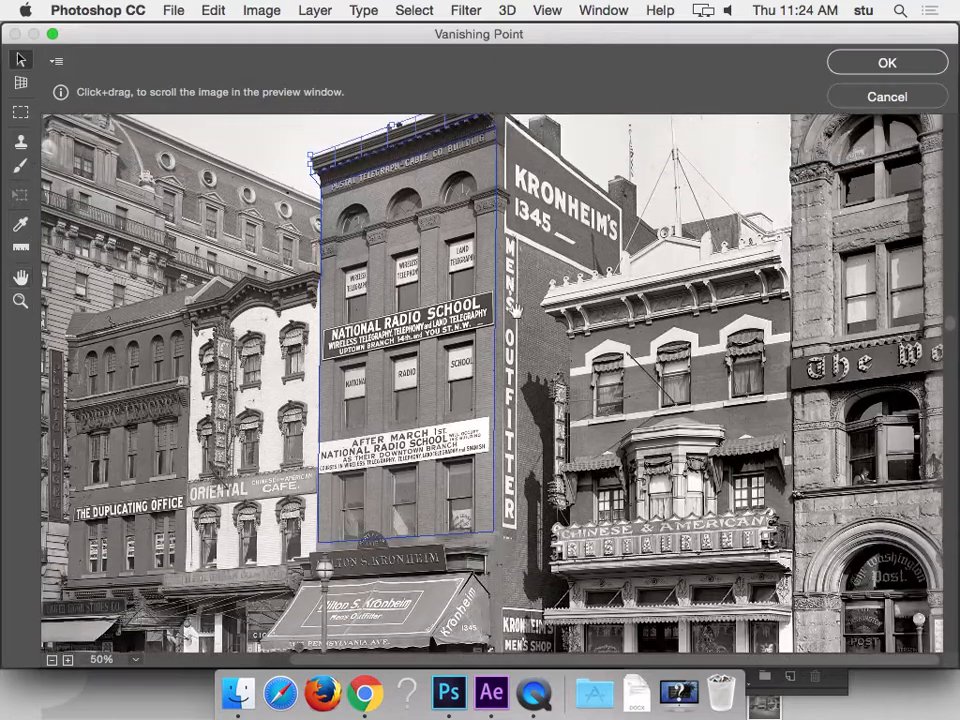
{"action": "left_click", "coordinate": [400, 553]}
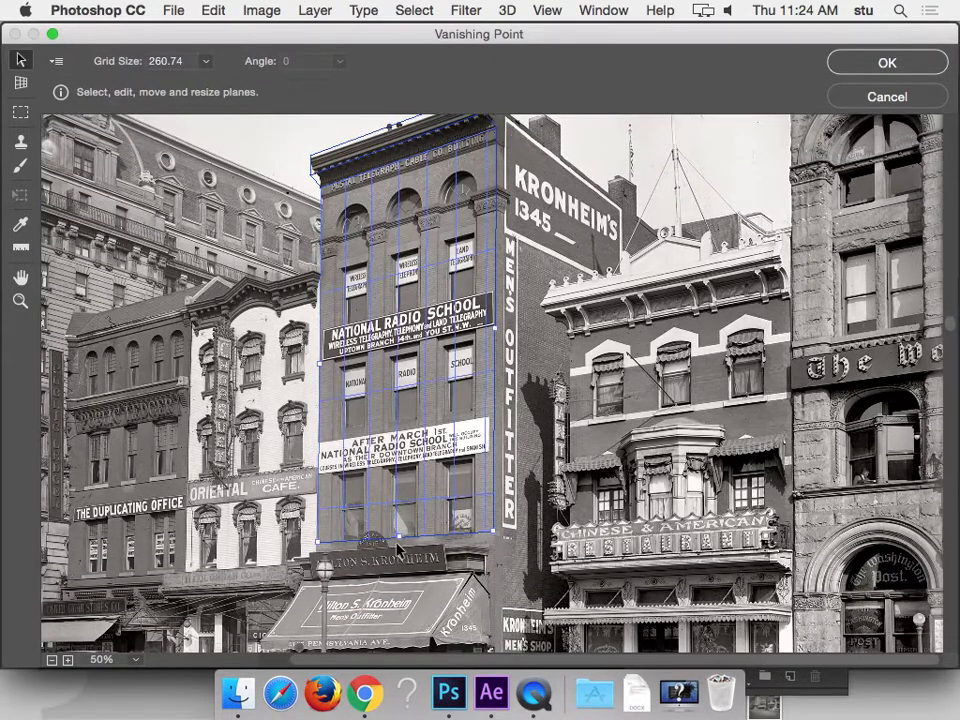
{"action": "left_click_drag", "start_coordinate": [400, 553], "coordinate": [400, 566]}
- Tear a perpendicular plane off the facade's right edge along the MEN'S OUTFITTER wall, angled 24.32°
{"action": "key", "text": "space"}
{"action": "left_click_drag", "start_coordinate": [467, 585], "coordinate": [492, 340]}
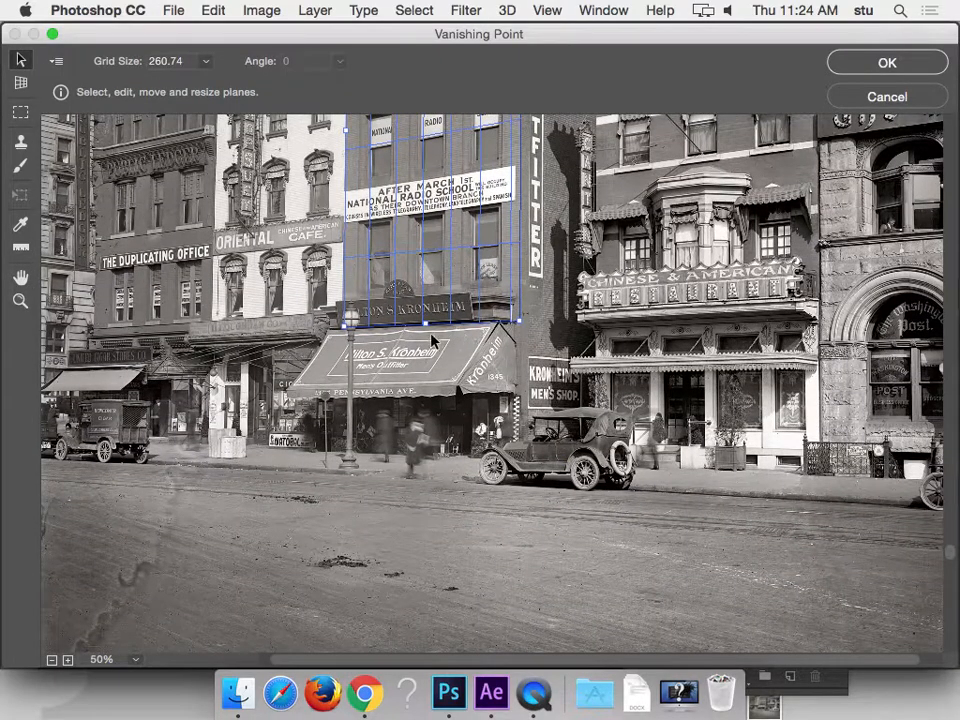
{"action": "key", "text": "space"}
{"action": "left_click_drag", "start_coordinate": [577, 207], "coordinate": [498, 308]}
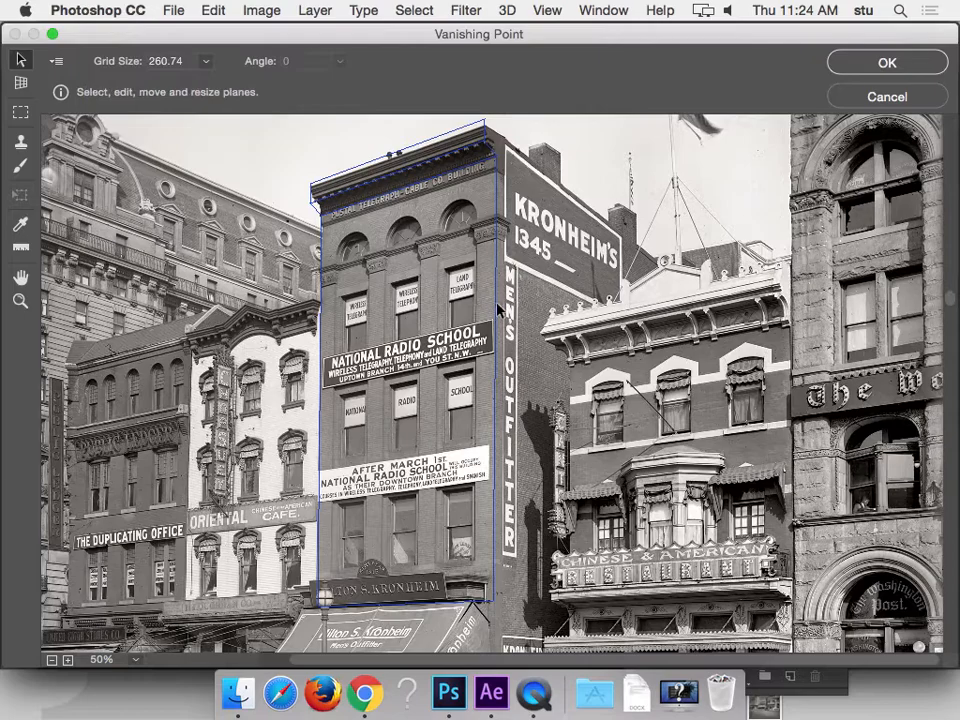
{"action": "left_click", "coordinate": [495, 430]}
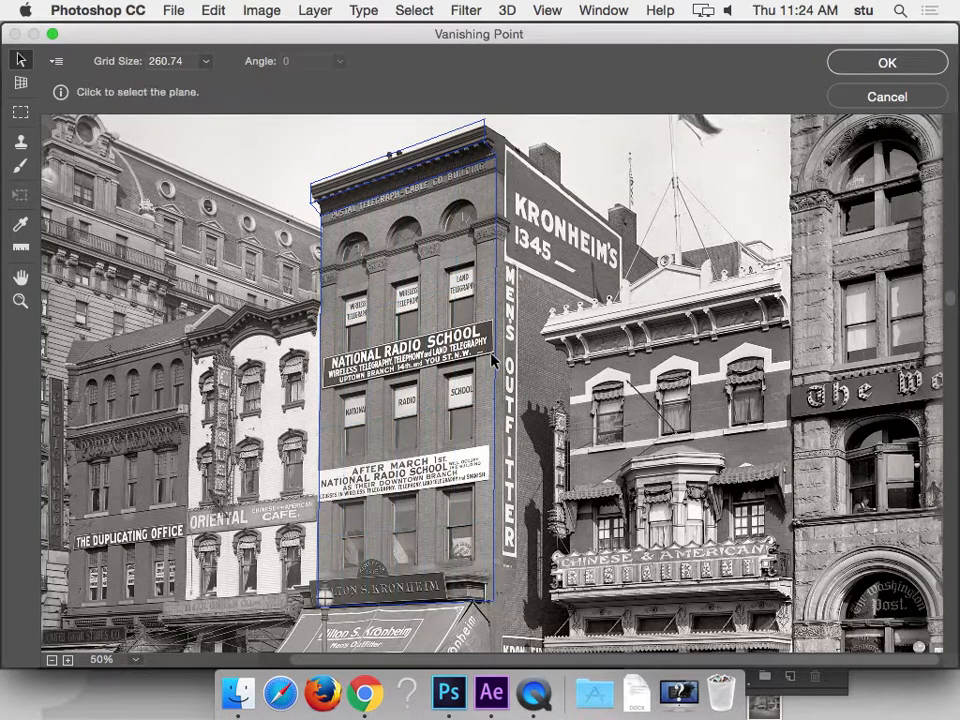
{"action": "left_click_drag", "start_coordinate": [495, 380], "coordinate": [737, 462]}
{"action": "left_click_drag", "start_coordinate": [737, 381], "coordinate": [533, 390]}
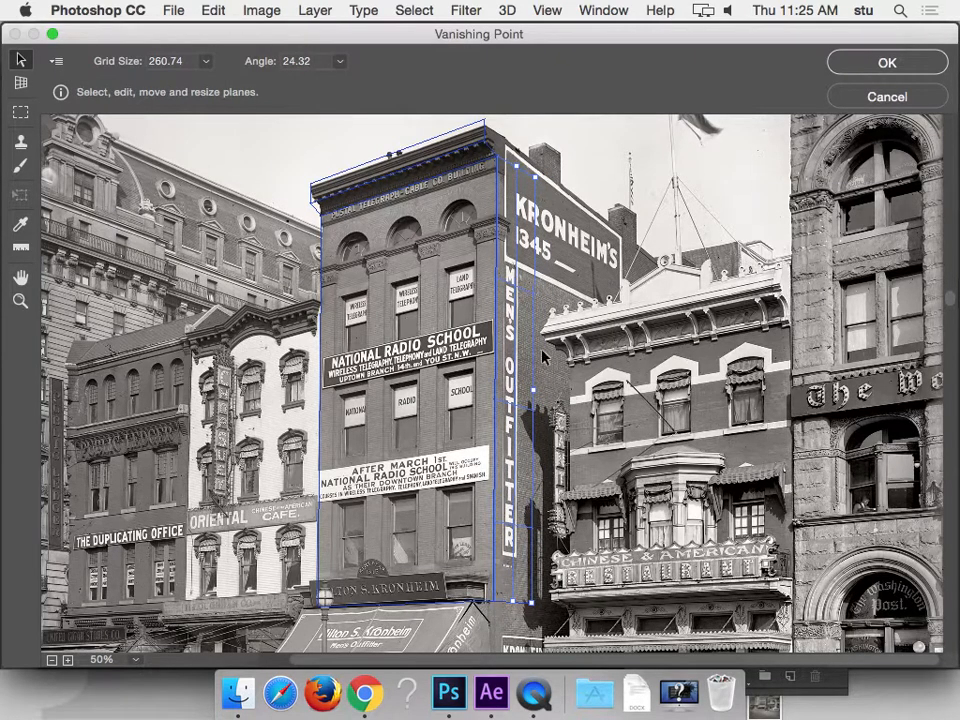
- Stretch the side plane over the next building and raise its top edge
{"action": "left_click_drag", "start_coordinate": [534, 395], "coordinate": [677, 457]}
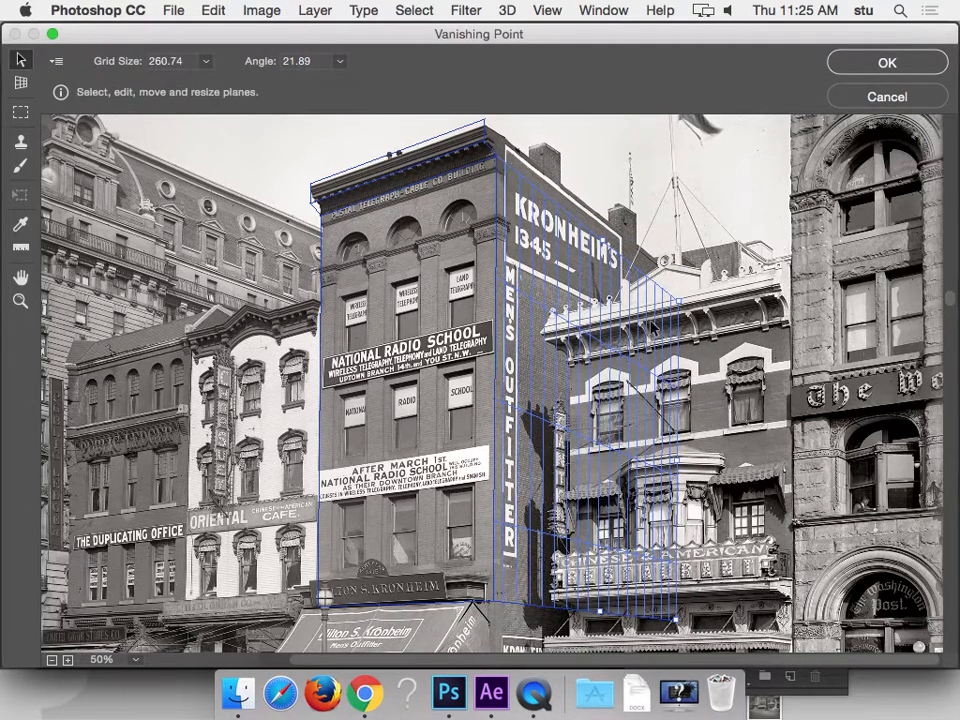
{"action": "left_click_drag", "start_coordinate": [602, 236], "coordinate": [608, 188]}
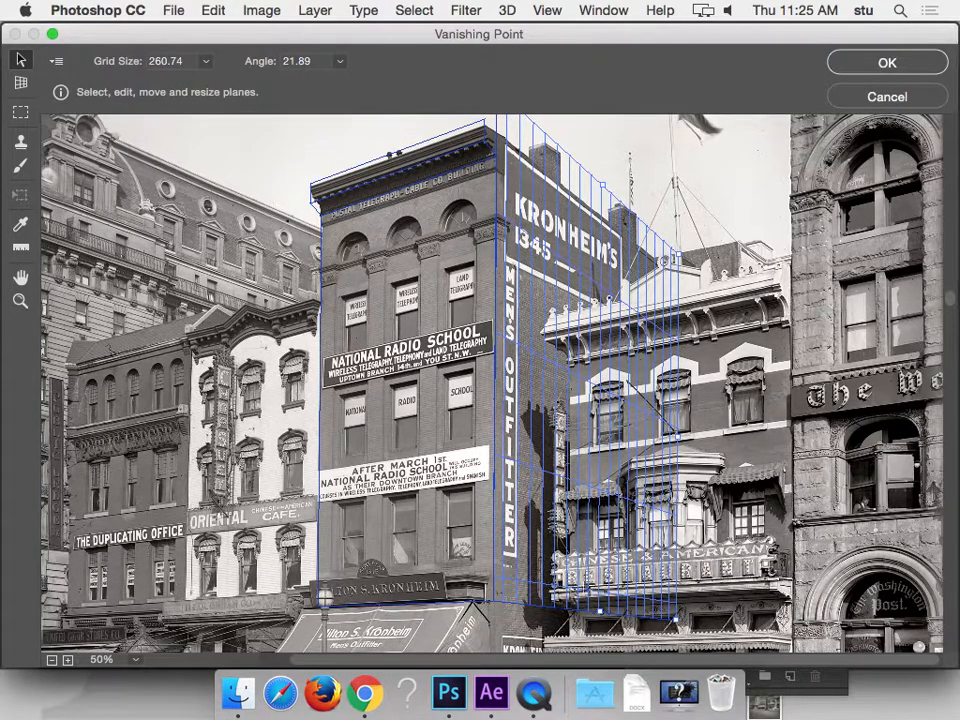
{"action": "left_click_drag", "start_coordinate": [600, 606], "coordinate": [587, 678]}
- Pull a new plane off the Kronheim facade's bottom edge and tilt it to 143.97° over the awning
{"action": "key", "text": "space"}
{"action": "left_click_drag", "start_coordinate": [636, 642], "coordinate": [631, 490]}
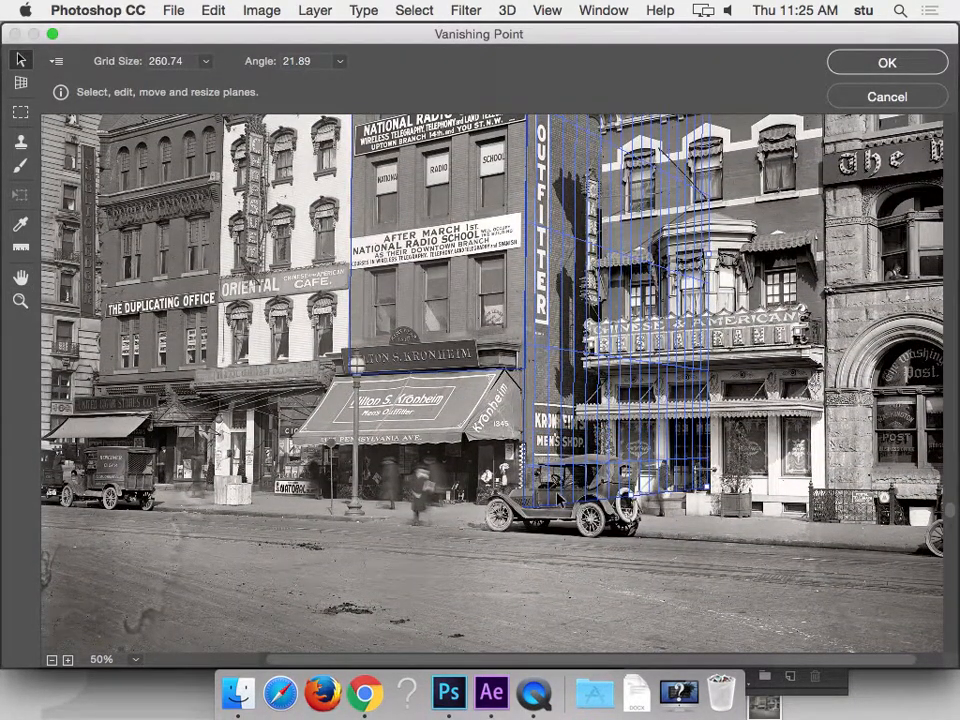
{"action": "key", "text": "space"}
{"action": "mouse_move", "coordinate": [606, 162]}
{"action": "left_mouse_down"}
{"action": "mouse_move", "coordinate": [593, 430]}
{"action": "mouse_move", "coordinate": [580, 357]}
{"action": "mouse_move", "coordinate": [610, 182]}
{"action": "left_mouse_up"}
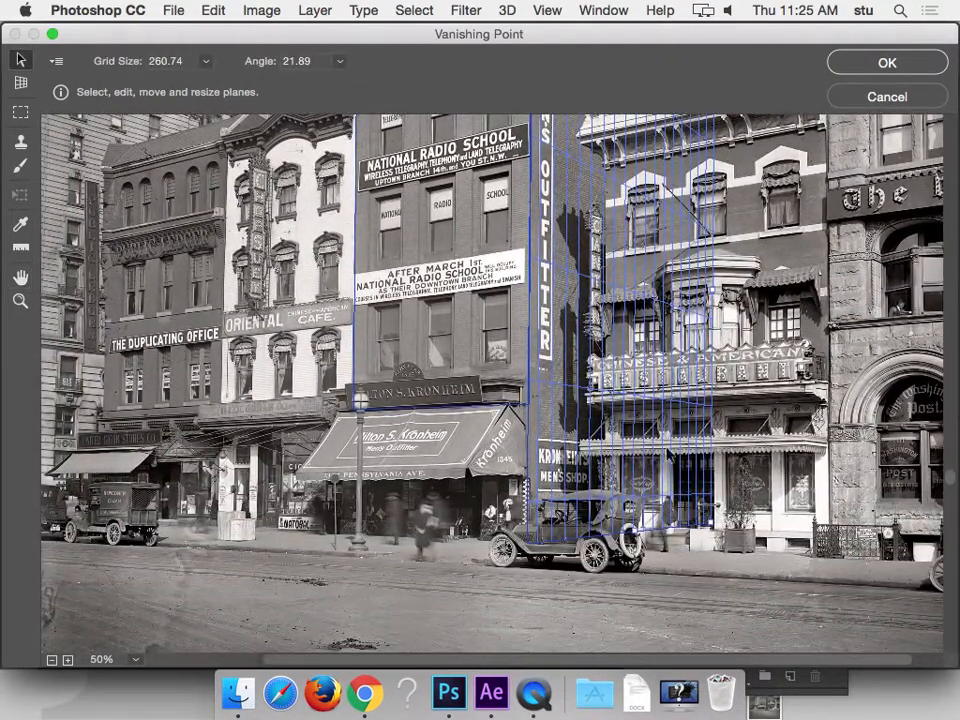
{"action": "left_click", "coordinate": [411, 422]}
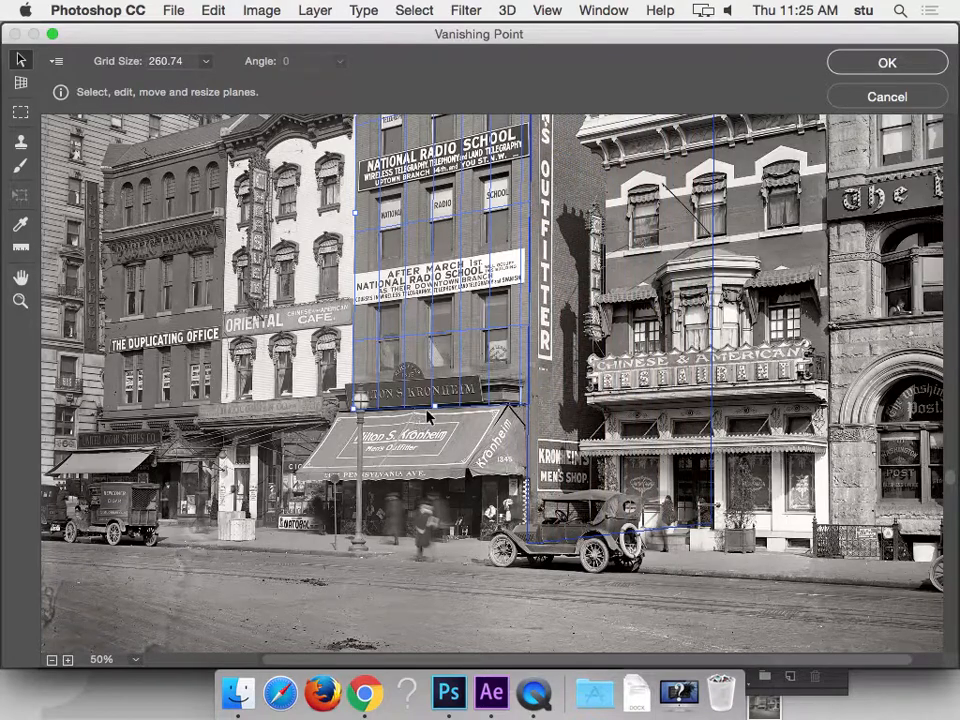
{"action": "key", "text": "super"}
{"action": "left_click_drag", "start_coordinate": [429, 408], "coordinate": [319, 475]}
{"action": "key", "text": "alt"}
{"action": "left_click_drag", "start_coordinate": [370, 406], "coordinate": [383, 504]}
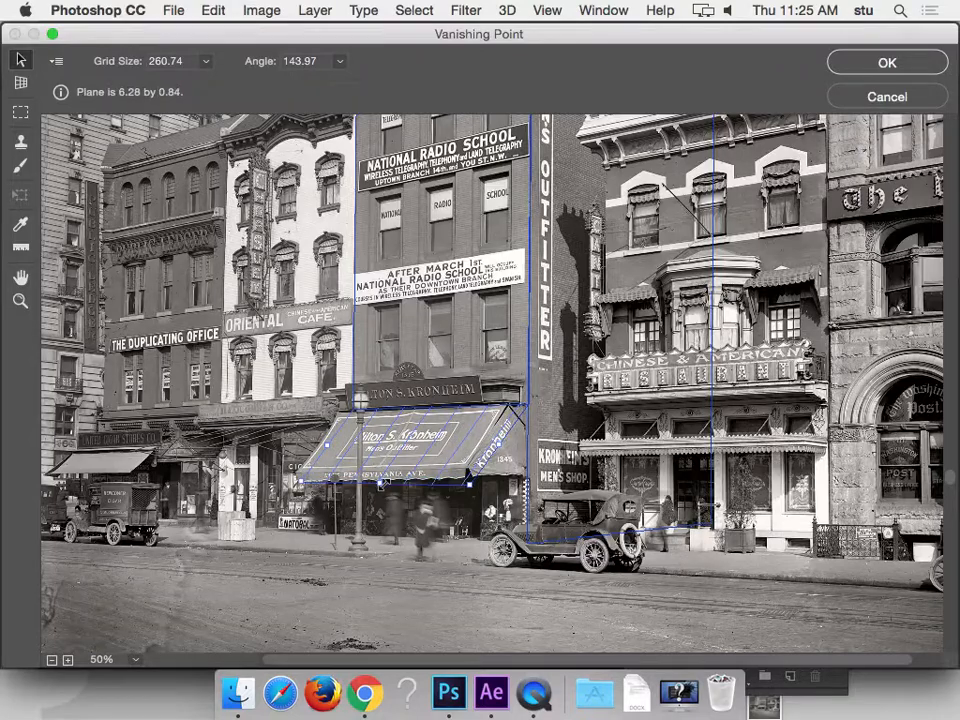
- Pull a new plane from the awning's bottom edge and stand it upright over the storefront at 98.17°
{"action": "key", "text": "super"}
{"action": "left_click_drag", "start_coordinate": [381, 487], "coordinate": [437, 497]}
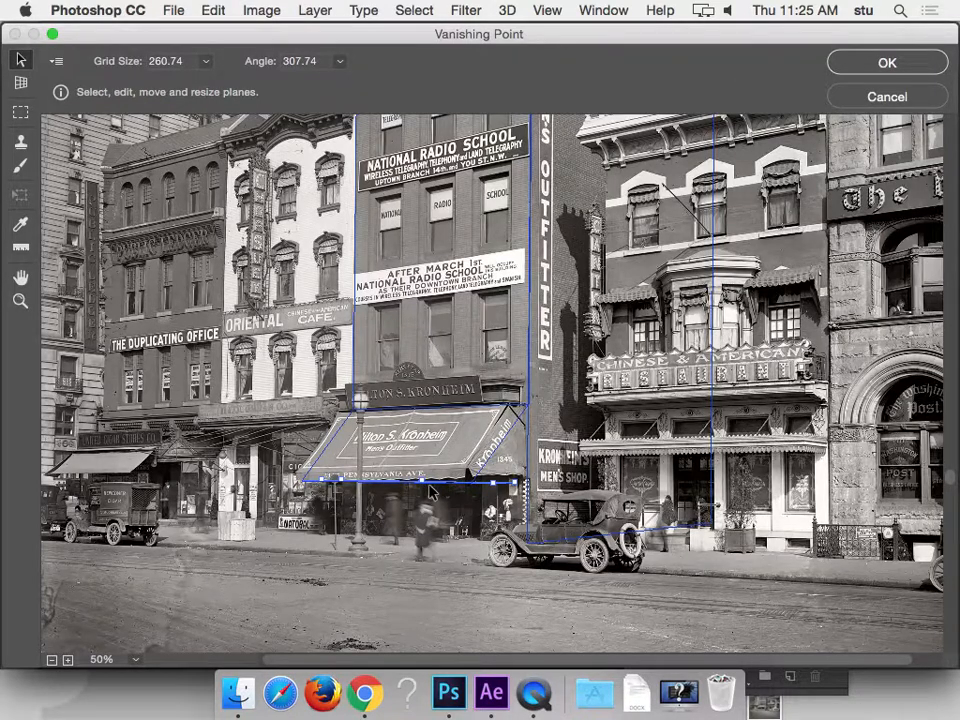
{"action": "left_click", "coordinate": [442, 490]}
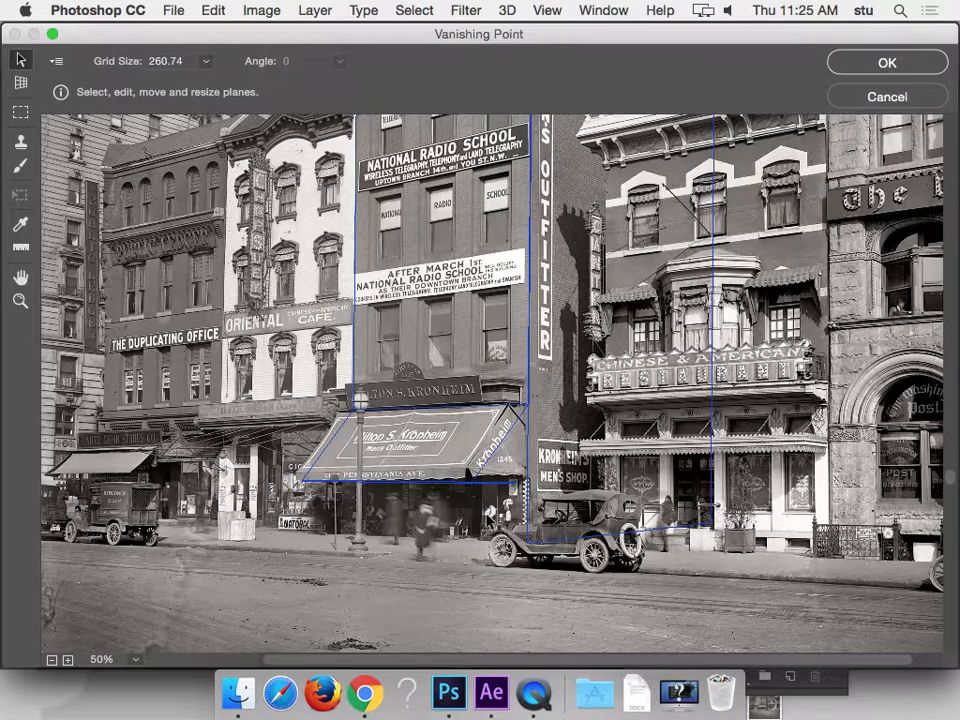
{"action": "left_click_drag", "start_coordinate": [388, 482], "coordinate": [440, 490]}
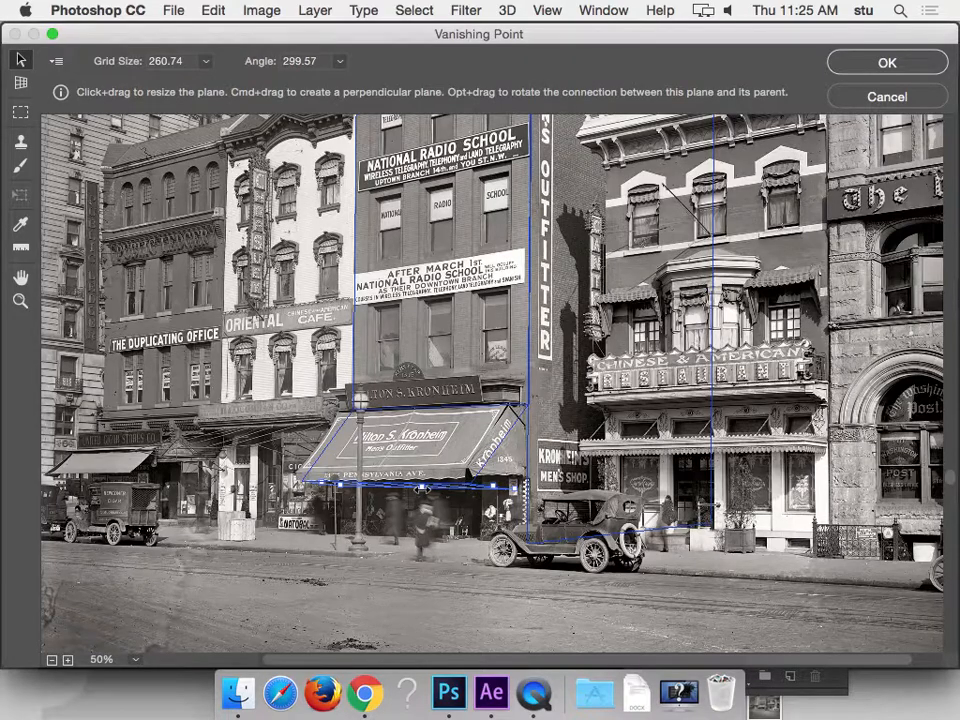
{"action": "key", "text": "super+plus"}
{"action": "key", "text": "super+plus"}
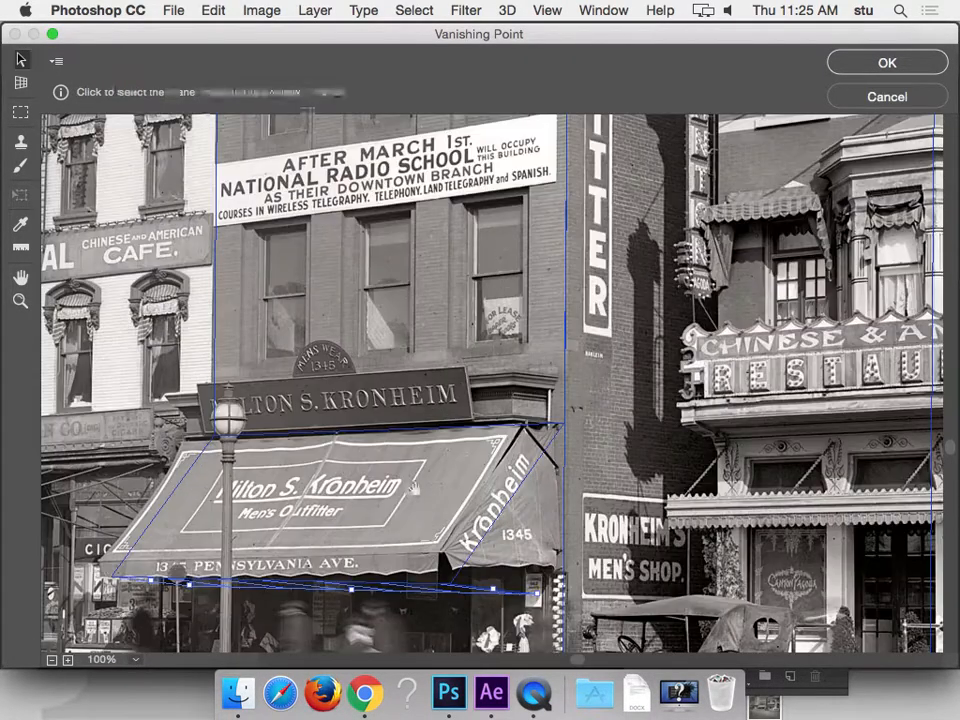
{"action": "left_click_drag", "start_coordinate": [412, 487], "coordinate": [465, 238]}
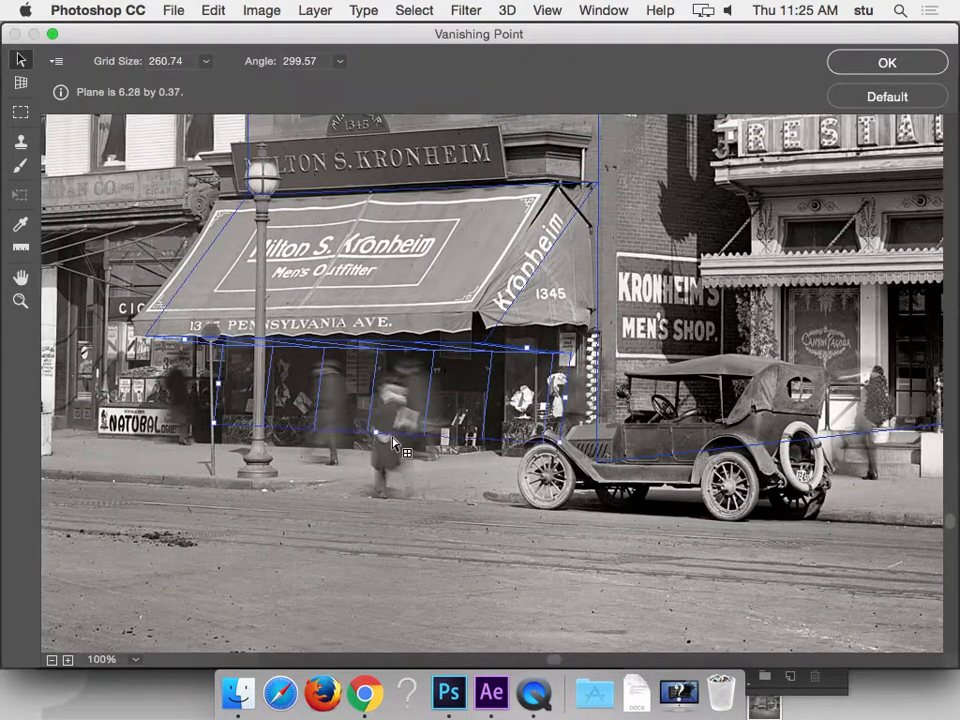
{"action": "left_click_drag", "start_coordinate": [393, 443], "coordinate": [388, 475]}
- Stretch the shopfront plane to the right and the awning plane to the left across the storefront
{"action": "left_click_drag", "start_coordinate": [572, 418], "coordinate": [596, 422]}
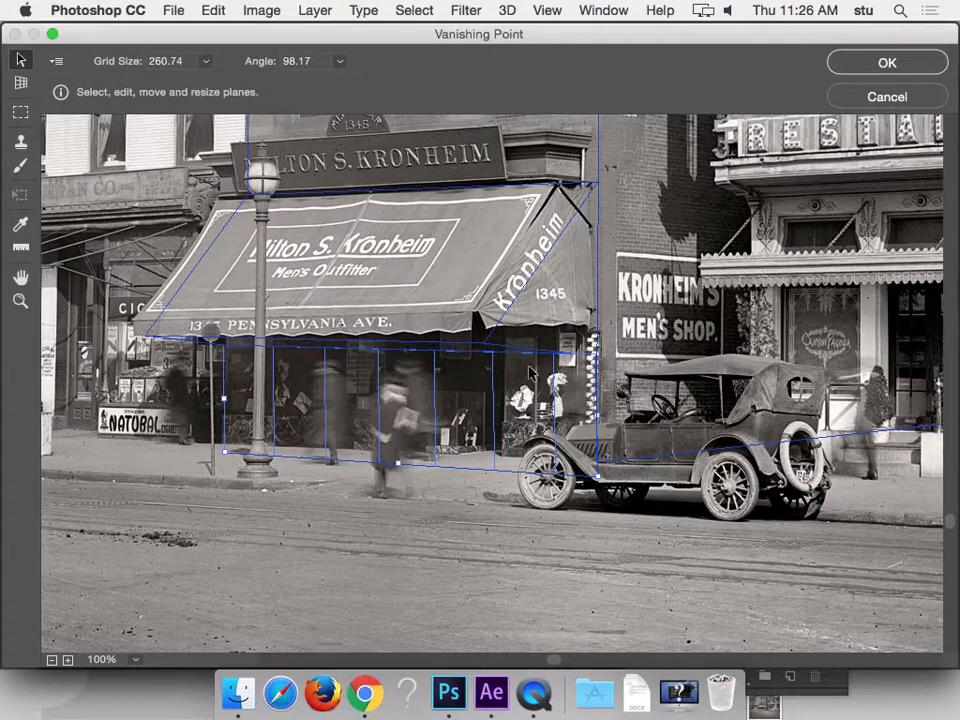
{"action": "left_click", "coordinate": [226, 270]}
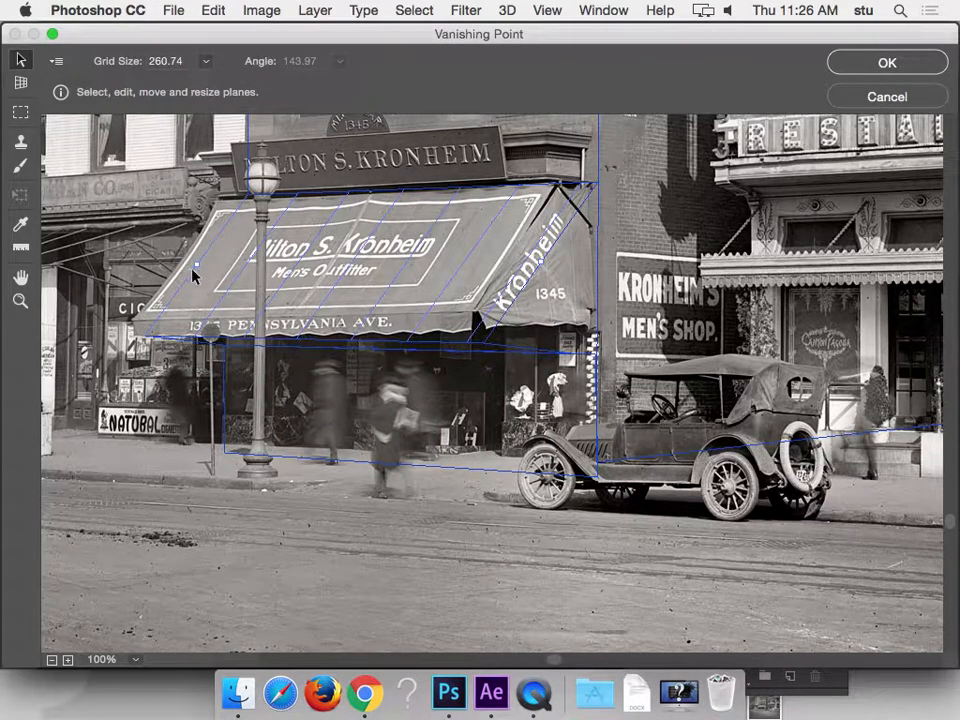
{"action": "left_click_drag", "start_coordinate": [196, 265], "coordinate": [166, 266]}
{"action": "key", "text": "space"}
{"action": "left_click_drag", "start_coordinate": [406, 242], "coordinate": [438, 559]}
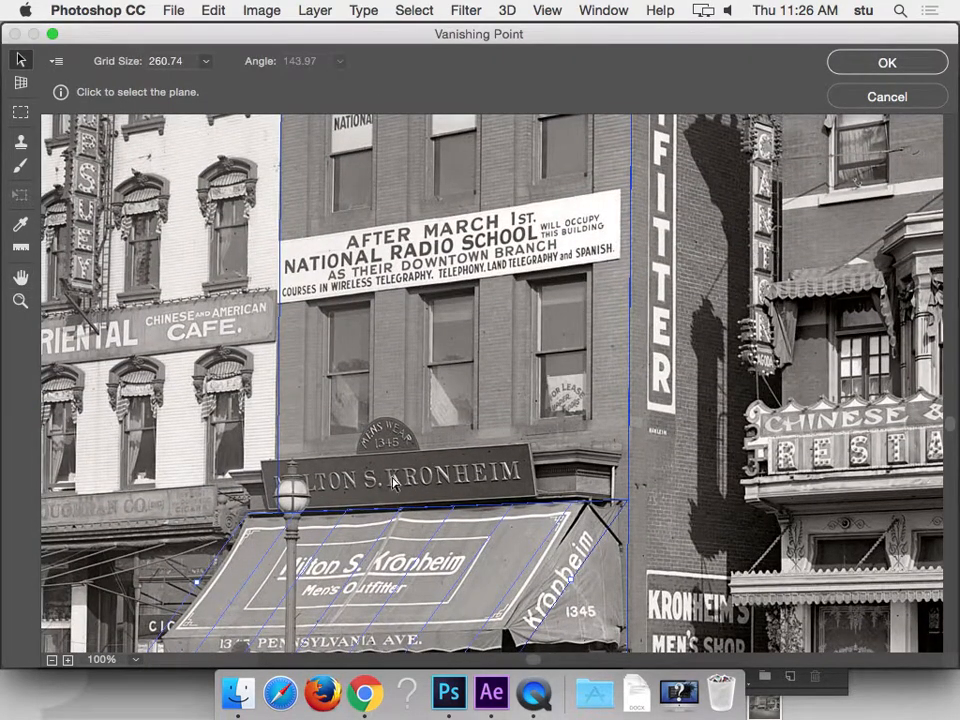
{"action": "key", "text": "super+minus"}
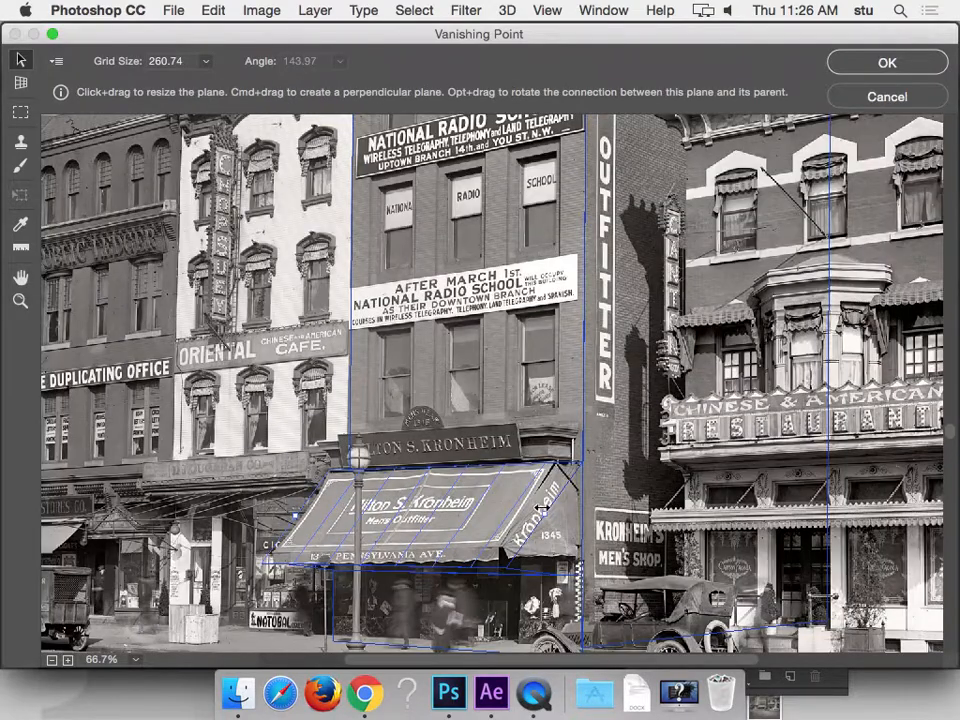
{"action": "key", "text": "super+minus"}
{"action": "key", "text": "space"}
{"action": "left_click_drag", "start_coordinate": [580, 331], "coordinate": [533, 565]}
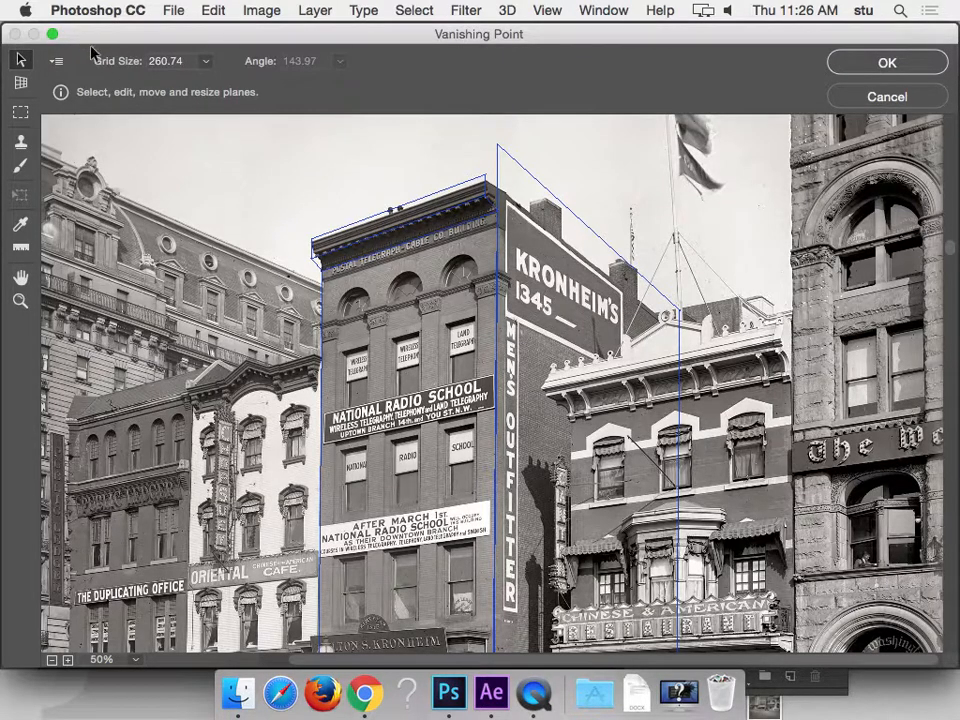
- Export the planes for After Effects as kron.vpe in a new Desktop folder 'kronheims', then close Vanishing Point
{"action": "left_click", "coordinate": [57, 63]}
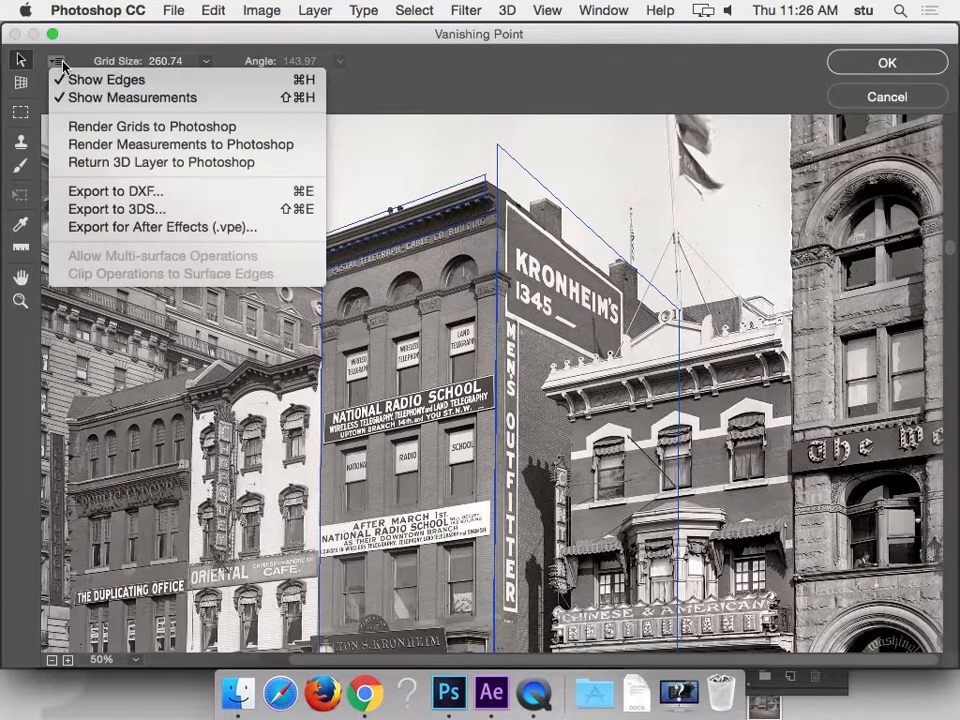
{"action": "left_click", "coordinate": [107, 228]}
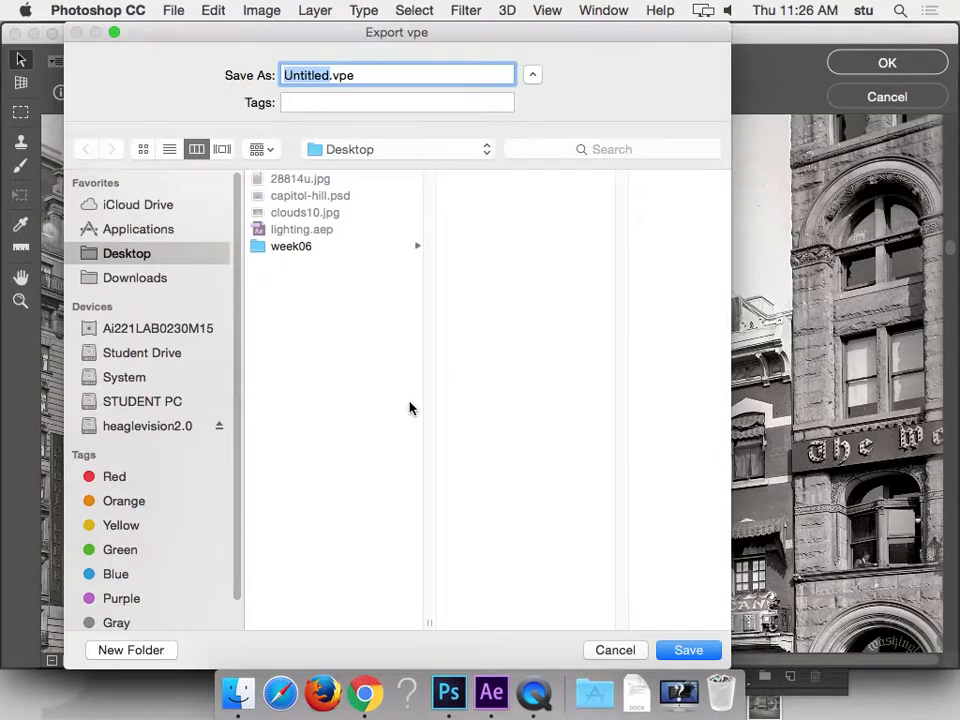
{"action": "left_click", "coordinate": [149, 649]}
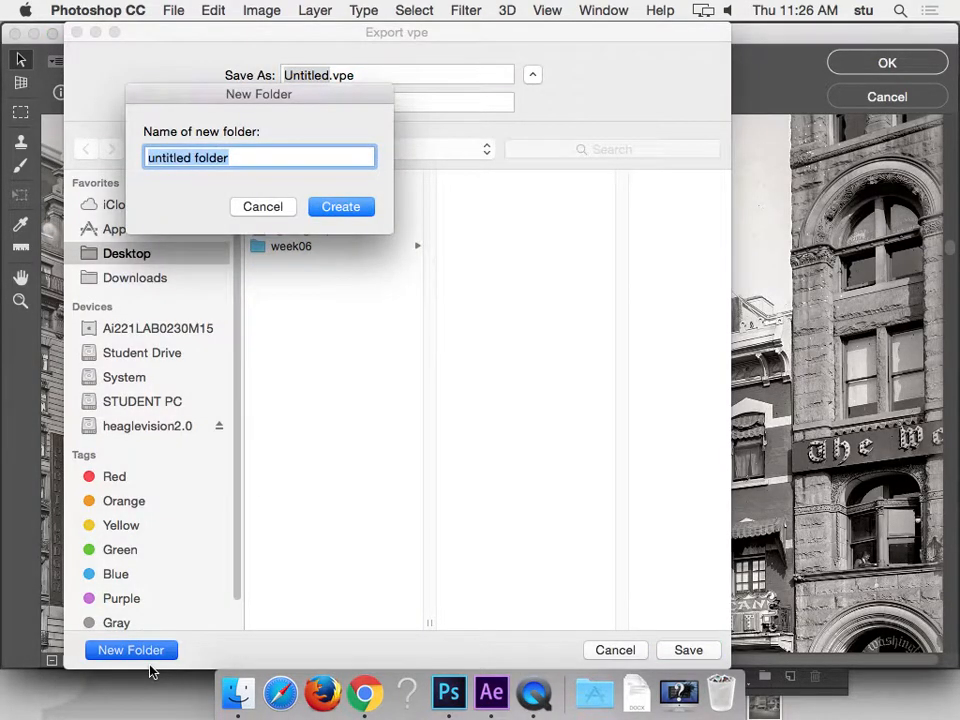
{"action": "left_click_drag", "start_coordinate": [672, 57], "coordinate": [762, 108]}
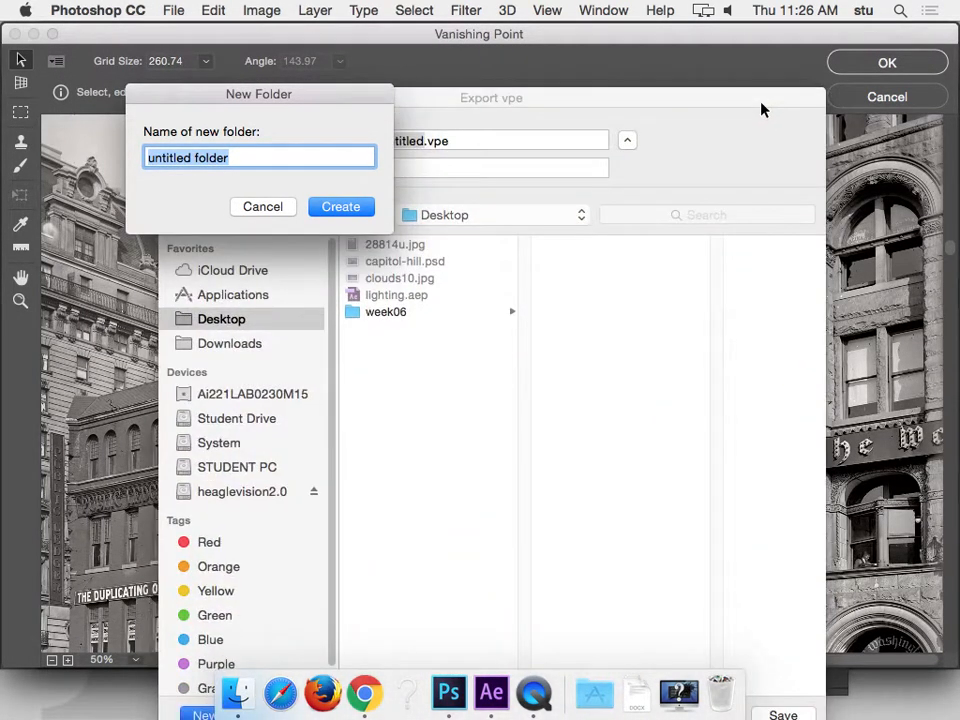
{"action": "type", "text": "kronheims"}
{"action": "key", "text": "Return"}
{"action": "type", "text": "k"}
{"action": "key", "text": "Return"}
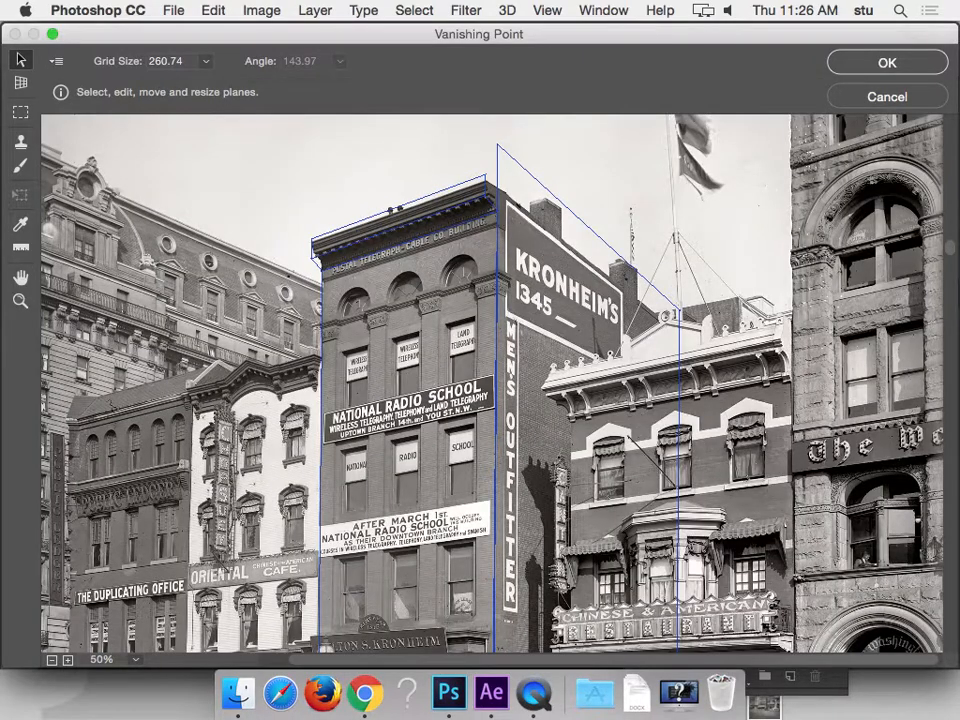
{"action": "left_click", "coordinate": [936, 62]}
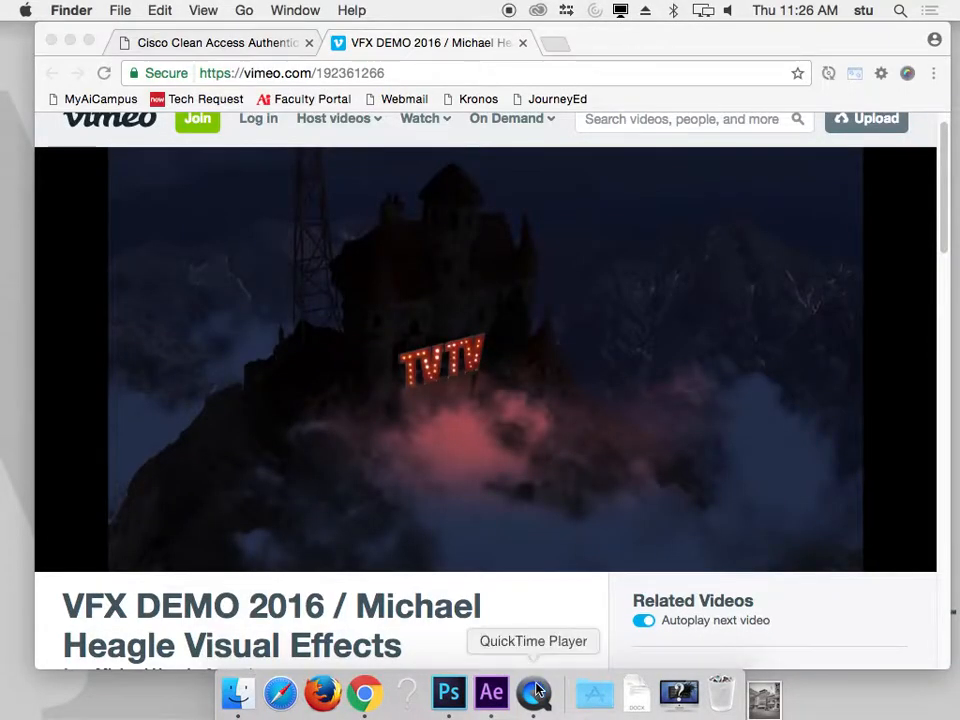
- Import kron.vpe from the kronheims folder via File > Import > Vanishing Point (.vpe)
{"action": "left_click", "coordinate": [526, 618]}
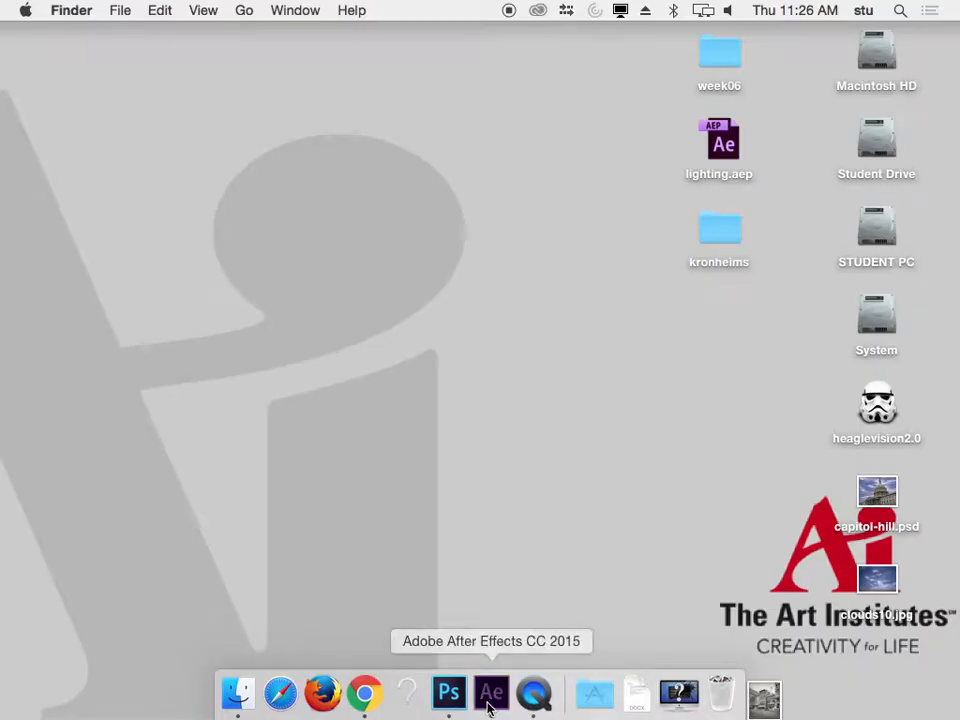
{"action": "left_click", "coordinate": [490, 700]}
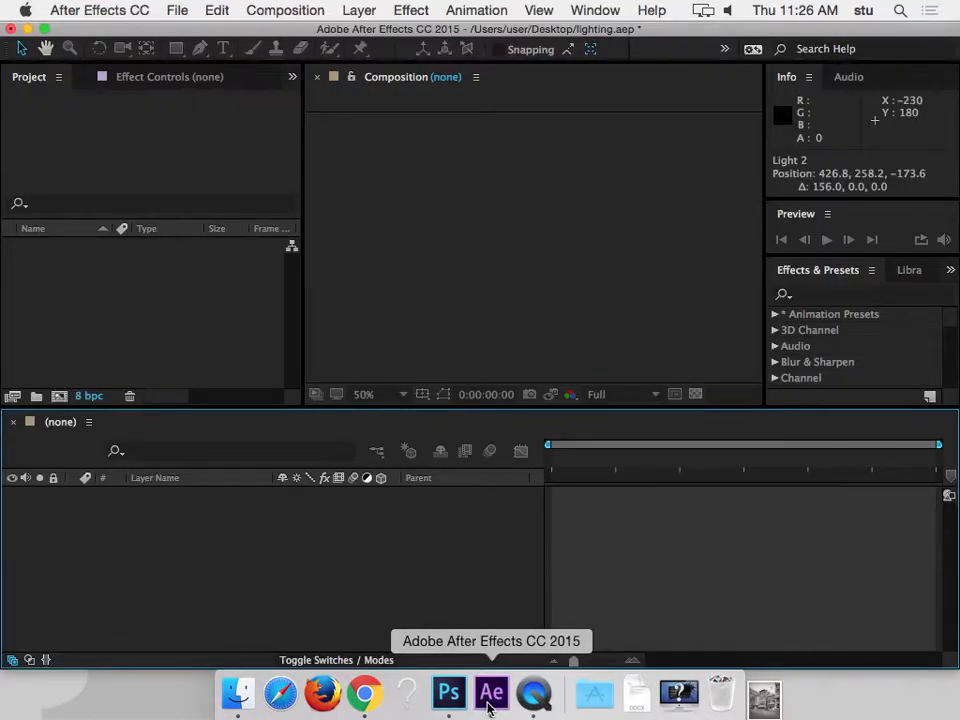
{"action": "key", "text": "super+i"}
{"action": "key", "text": "Escape"}
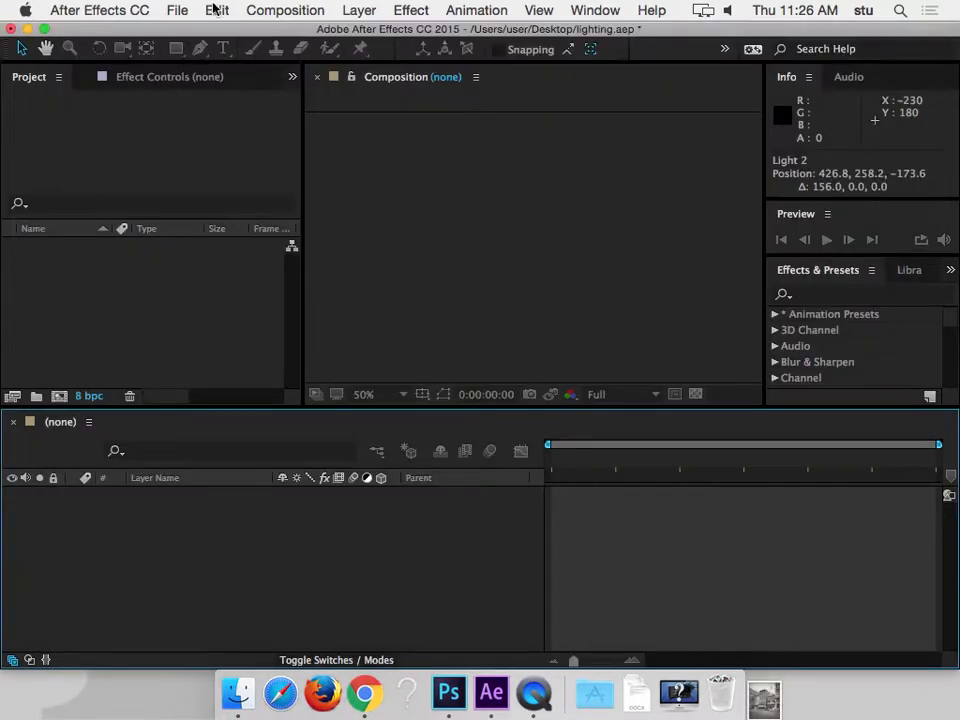
{"action": "left_click", "coordinate": [178, 10]}
{"action": "mouse_move", "coordinate": [249, 255]}
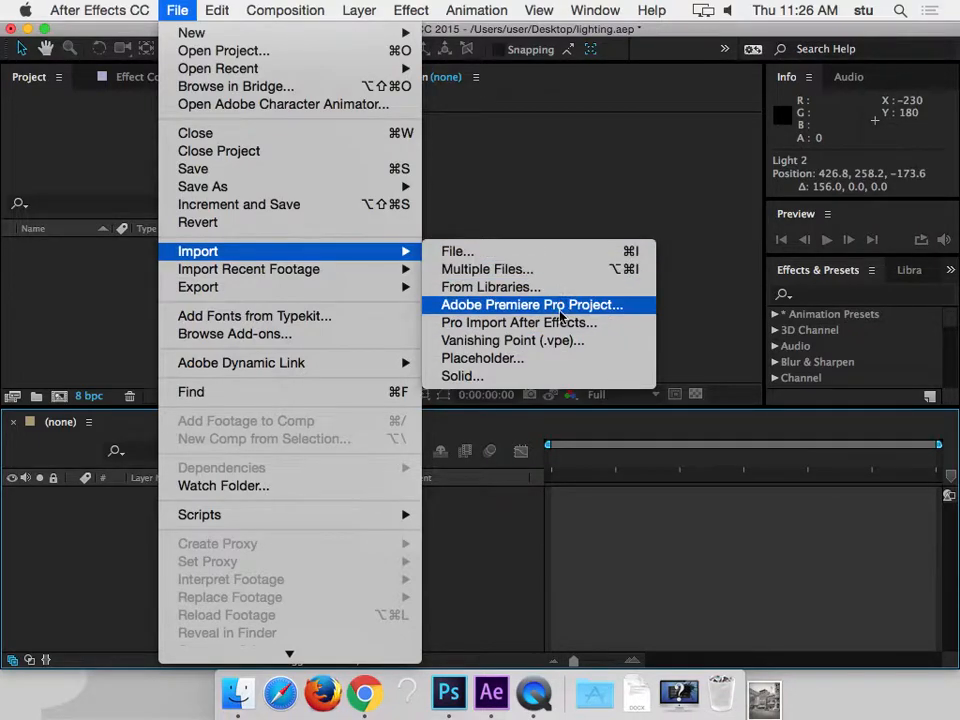
{"action": "left_click", "coordinate": [560, 341]}
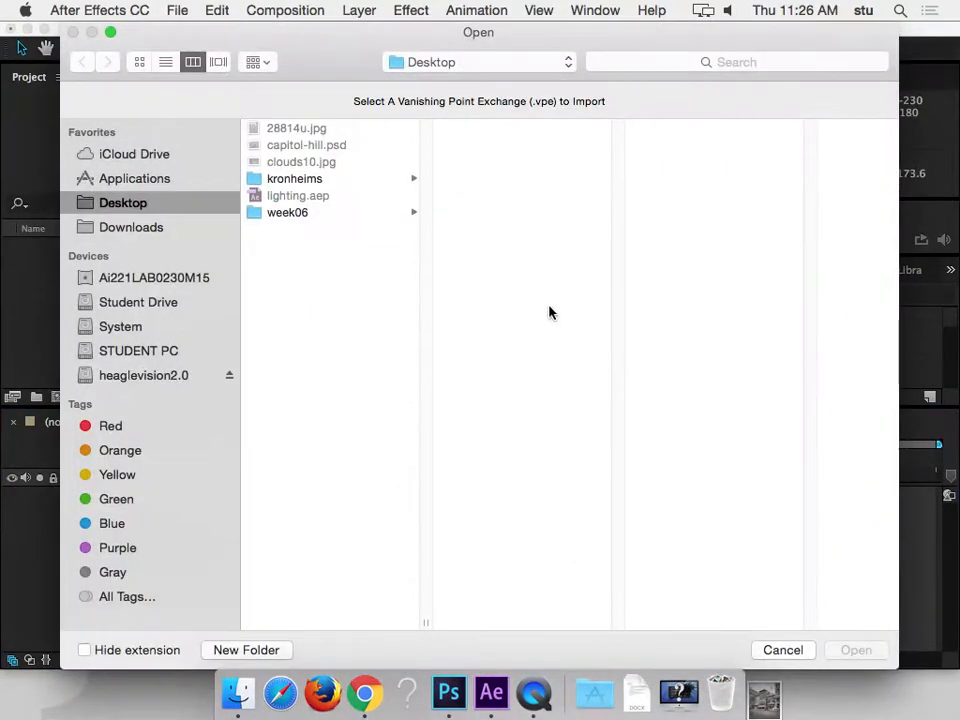
{"action": "left_click", "coordinate": [316, 182]}
{"action": "left_click", "coordinate": [538, 148]}
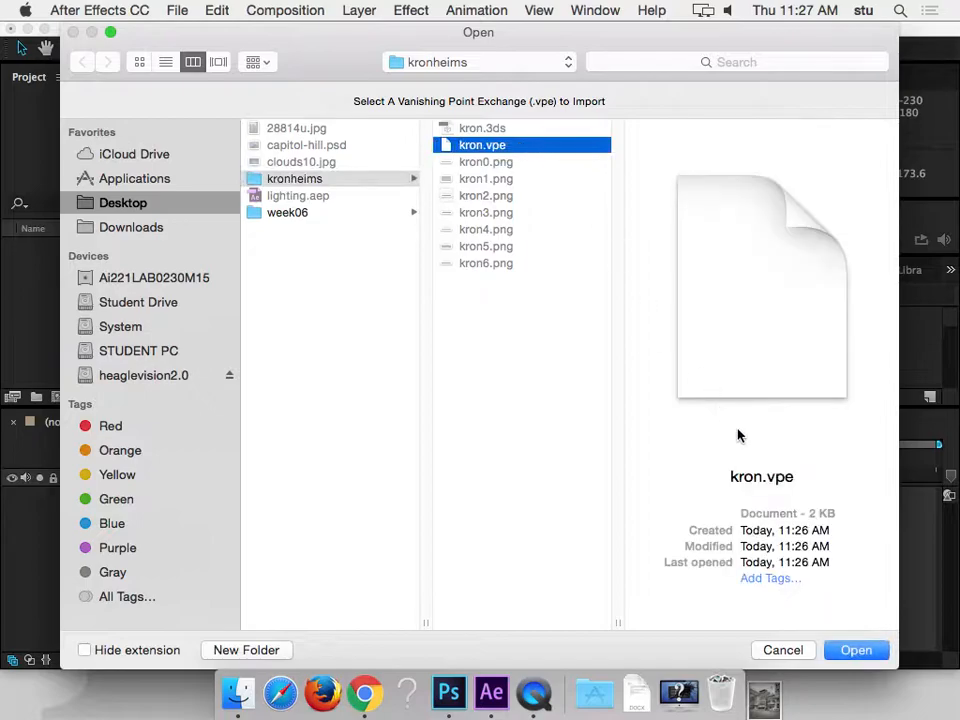
{"action": "key", "text": "Return"}
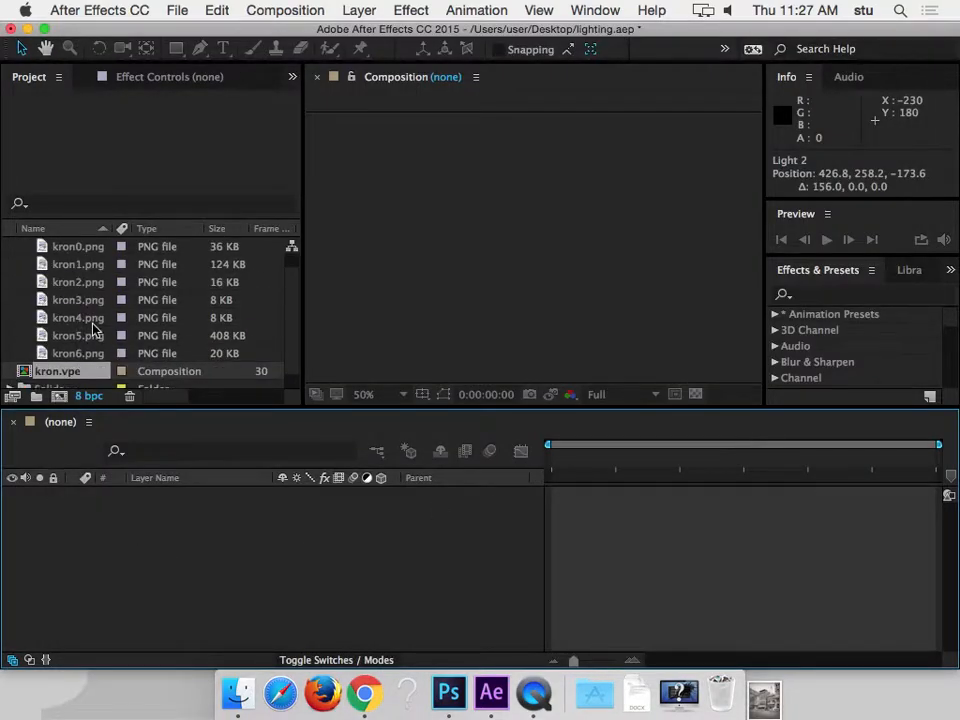
- Open the kron.vpe composition and orbit Camera 0 around the 3D Kronheim building with the Unified Camera tool
{"action": "double_click", "coordinate": [22, 369]}
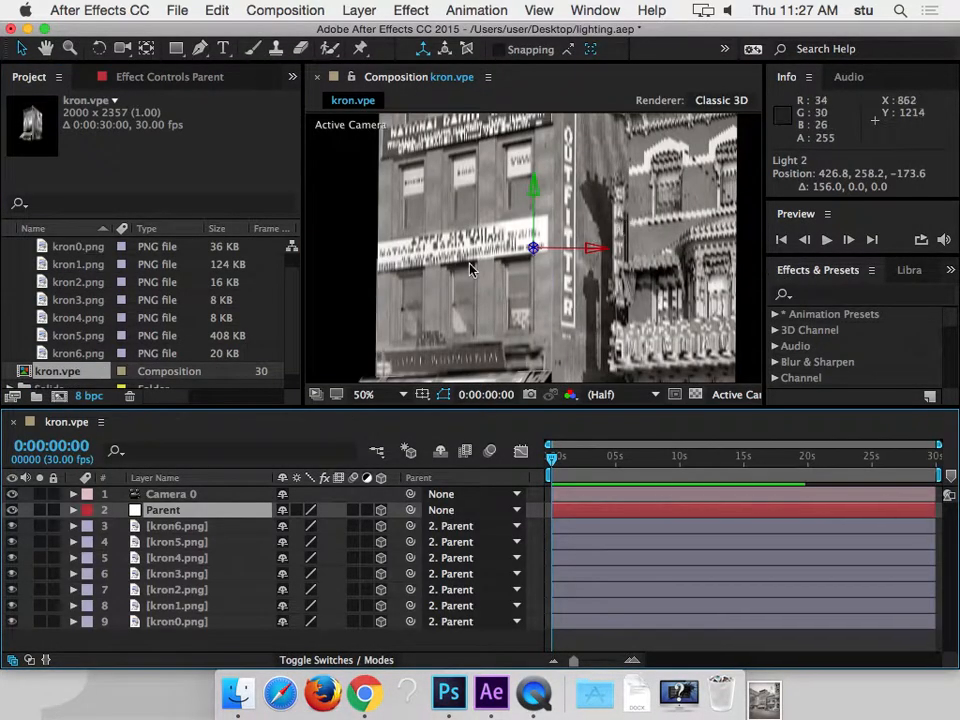
{"action": "scroll", "coordinate": [462, 274], "scroll_direction": "down", "scroll_amount": 3}
{"action": "scroll", "coordinate": [462, 274], "scroll_direction": "up", "scroll_amount": 2}
{"action": "scroll", "coordinate": [462, 274], "scroll_direction": "down", "scroll_amount": 2}
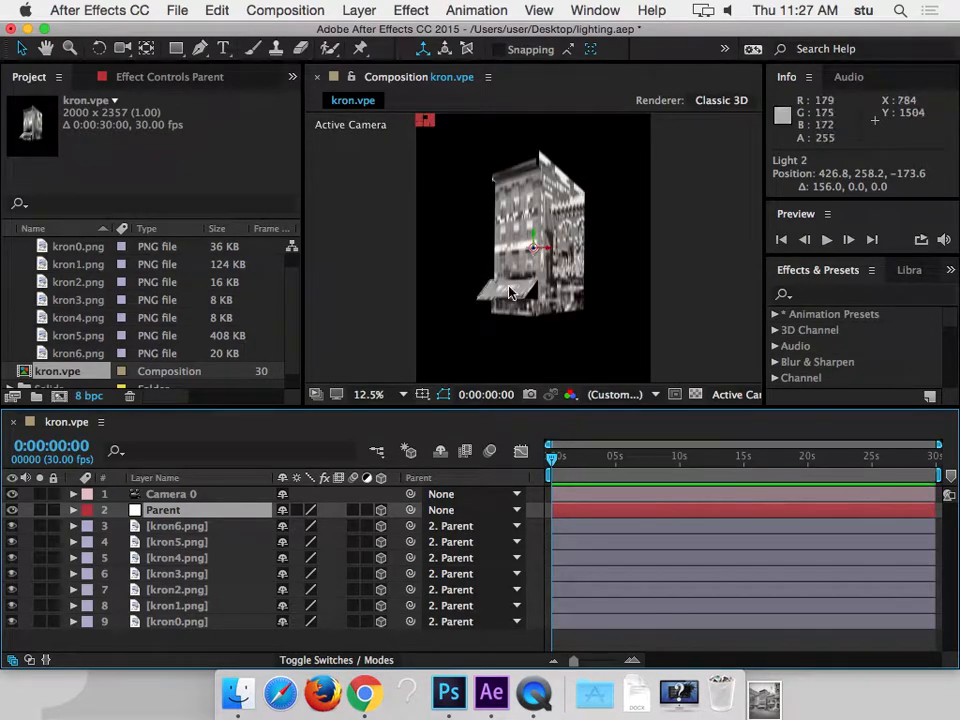
{"action": "key", "text": "c"}
{"action": "left_click_drag", "start_coordinate": [527, 292], "coordinate": [545, 301]}
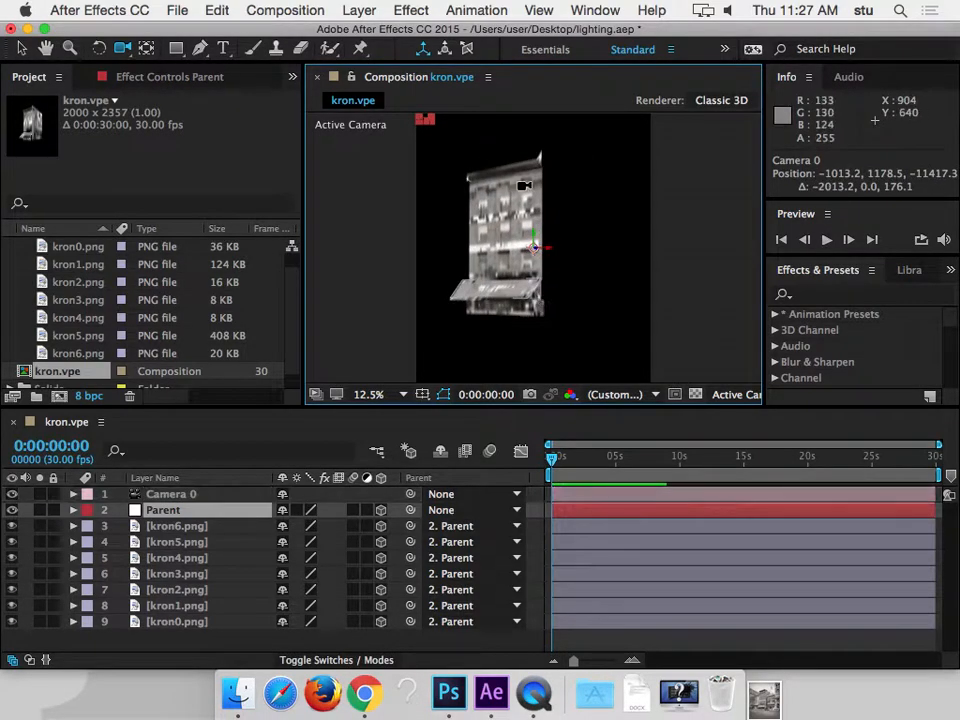
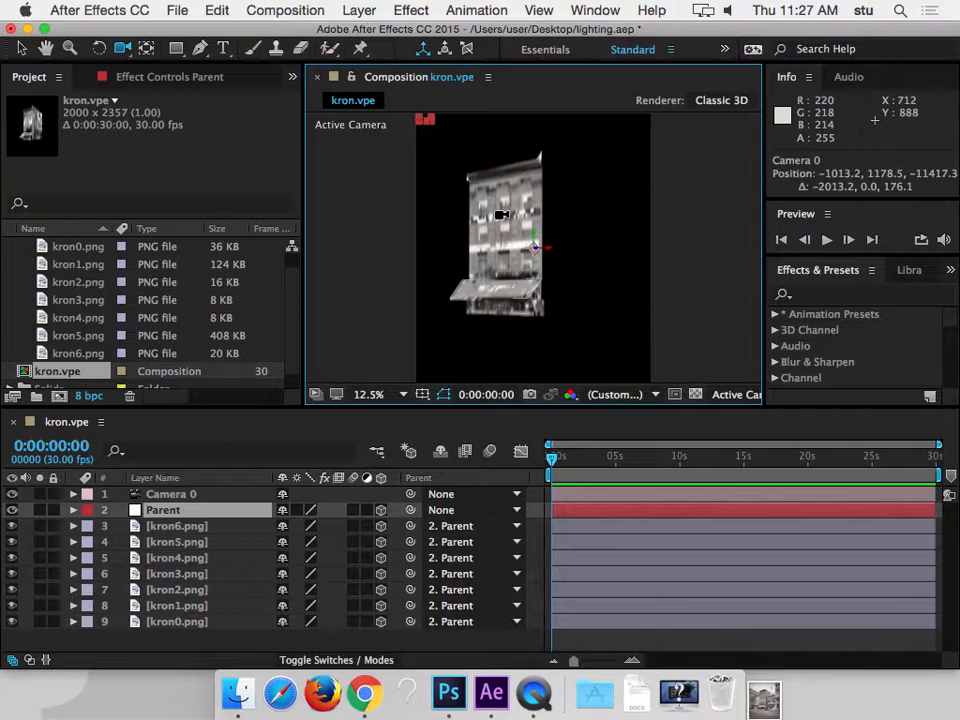
- Undo the camera orbit and the kron.vpe Vanishing Point import, leaving lighting.aep empty
{"action": "mouse_move", "coordinate": [501, 214]}
{"action": "left_mouse_down"}
{"action": "mouse_move", "coordinate": [527, 253]}
{"action": "mouse_move", "coordinate": [484, 259]}
{"action": "mouse_move", "coordinate": [518, 238]}
{"action": "mouse_move", "coordinate": [510, 213]}
{"action": "mouse_move", "coordinate": [470, 275]}
{"action": "mouse_move", "coordinate": [514, 222]}
{"action": "left_mouse_up"}
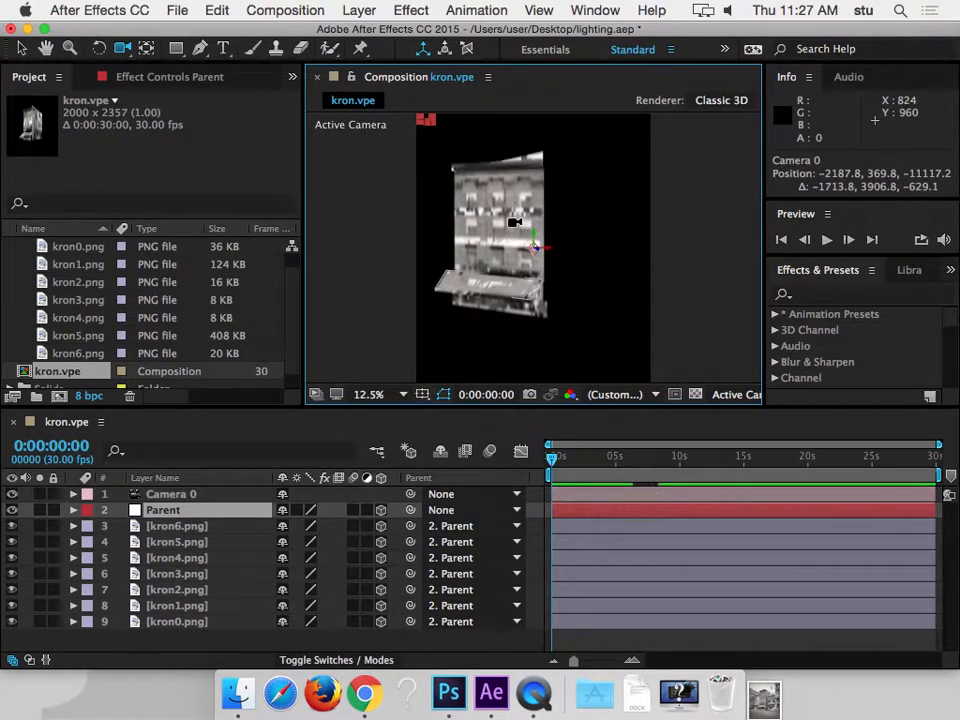
{"action": "key", "text": "ctrl+z"}
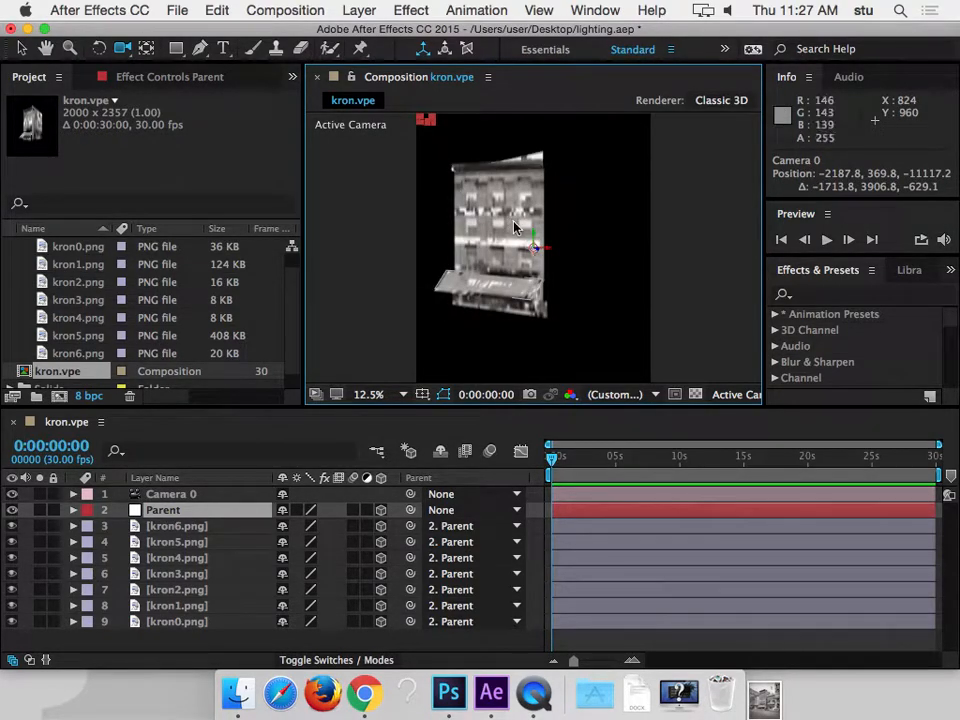
{"action": "key", "text": "ctrl+z"}
{"action": "key", "text": "ctrl+z"}
{"action": "key", "text": "ctrl+z"}
{"action": "key", "text": "ctrl+z"}
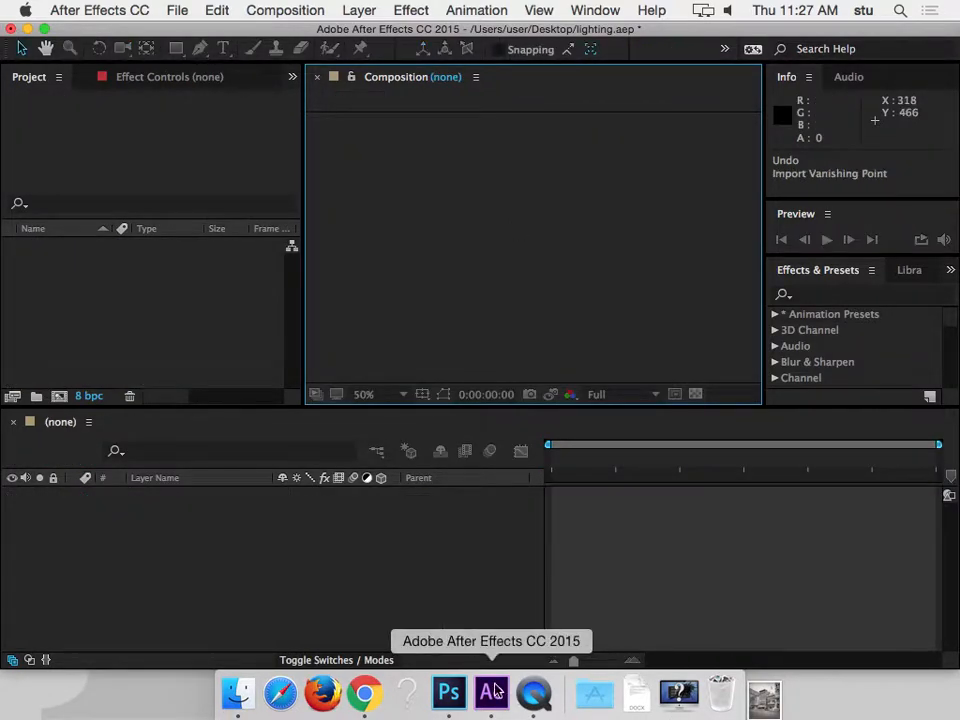
- Back in Photoshop, reopen Vanishing Point, delete the old planes and draw a new front plane on the facade
{"action": "left_click", "coordinate": [450, 700]}
{"action": "key", "text": "super+alt+v"}
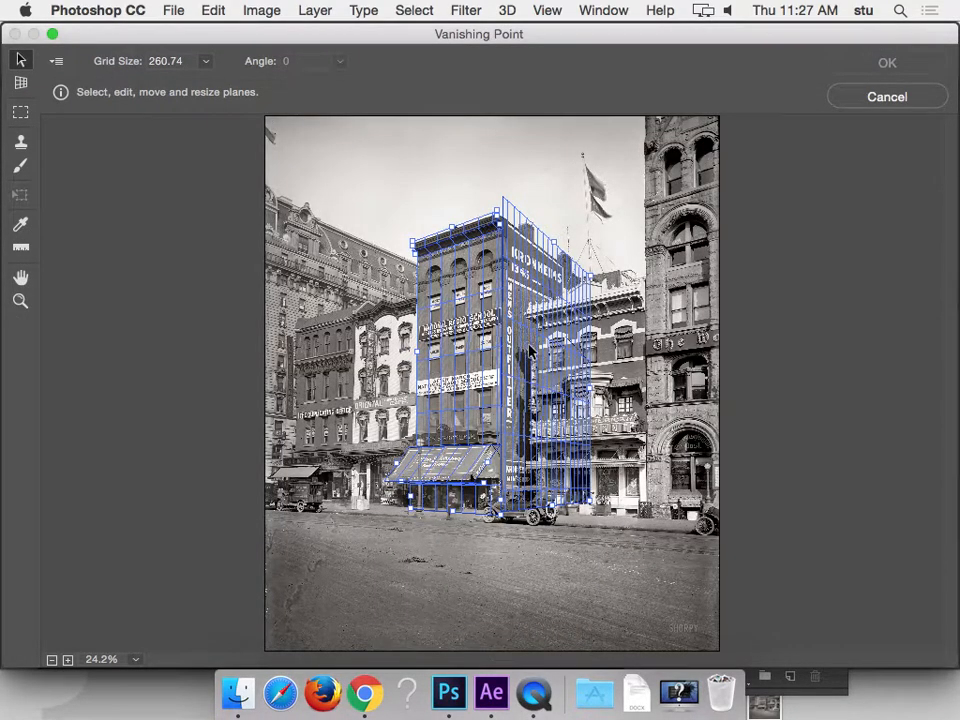
{"action": "key", "text": "BackSpace"}
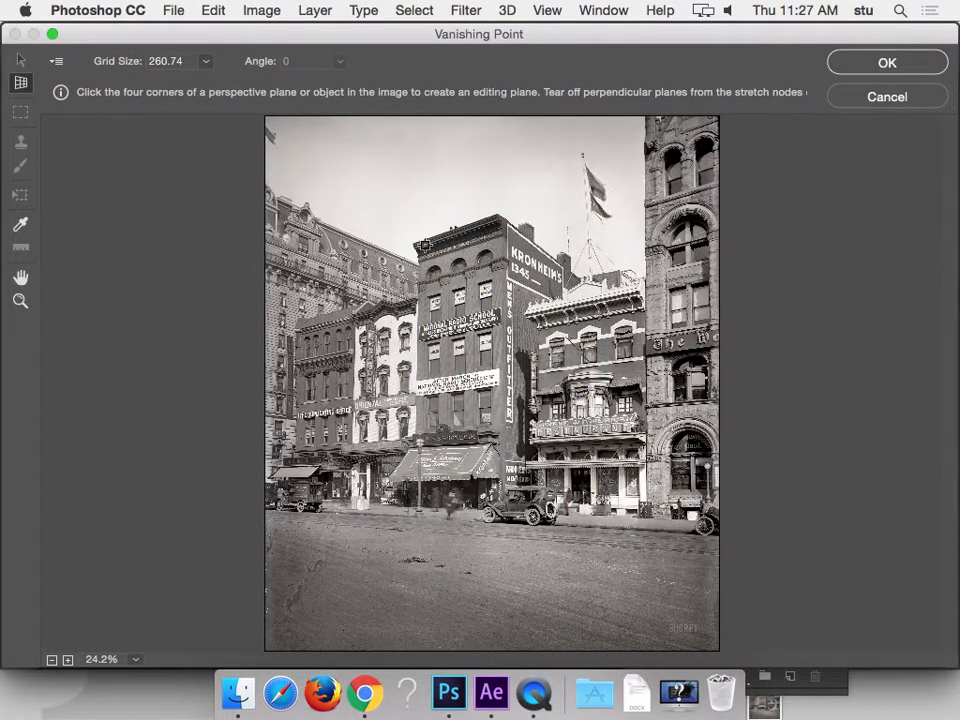
{"action": "key", "text": "super+plus"}
{"action": "key", "text": "super+plus"}
{"action": "key", "text": "super+plus"}
{"action": "key", "text": "space"}
{"action": "left_click_drag", "start_coordinate": [400, 232], "coordinate": [409, 328]}
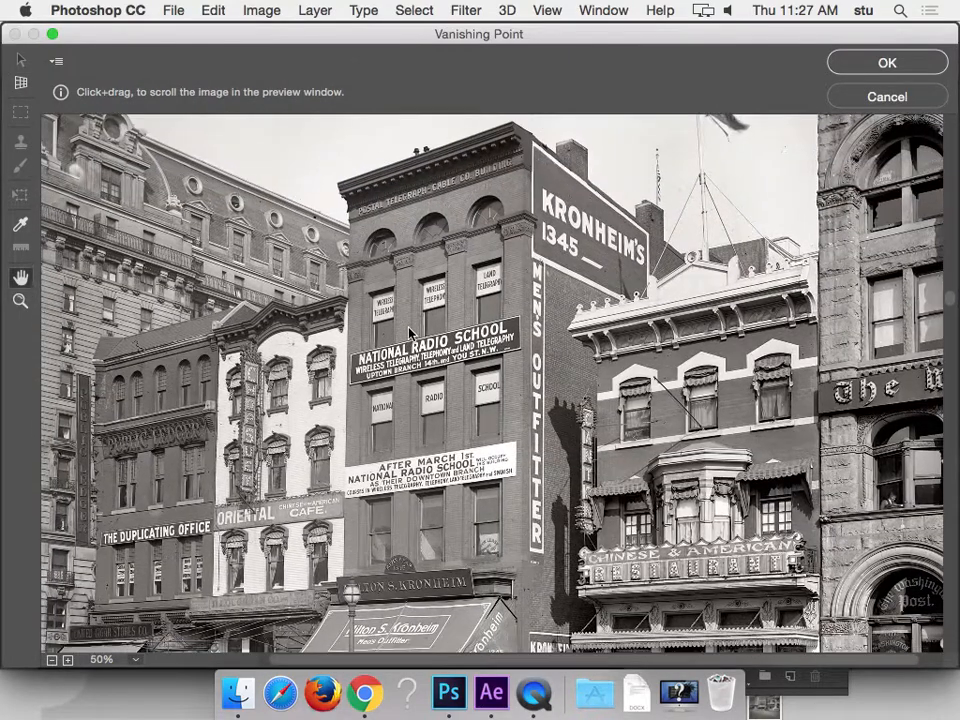
{"action": "left_click", "coordinate": [346, 266]}
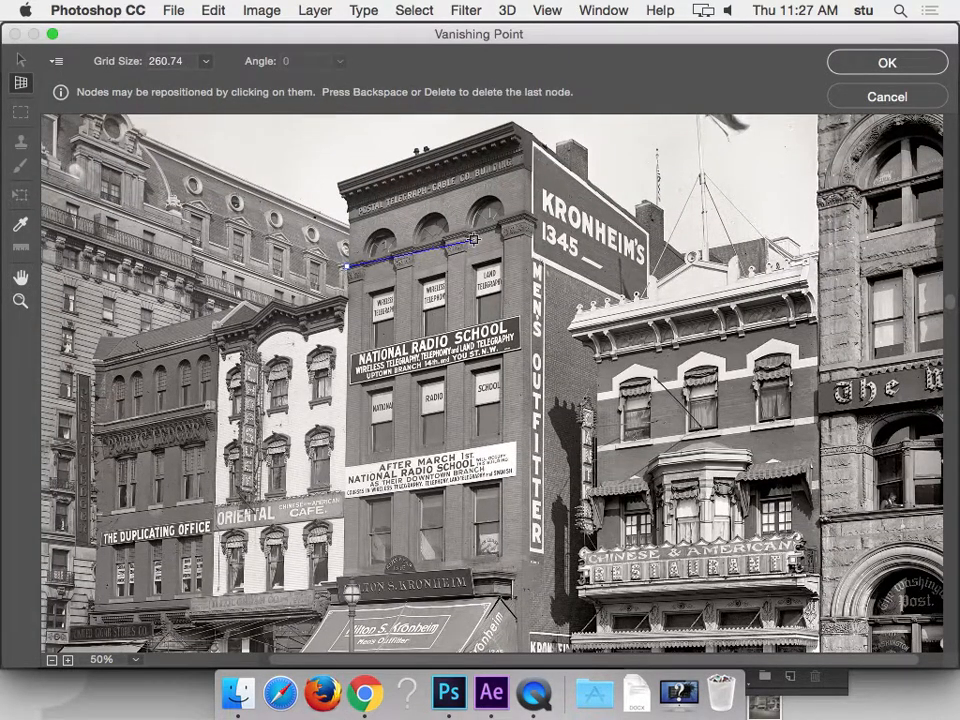
{"action": "left_click", "coordinate": [472, 594]}
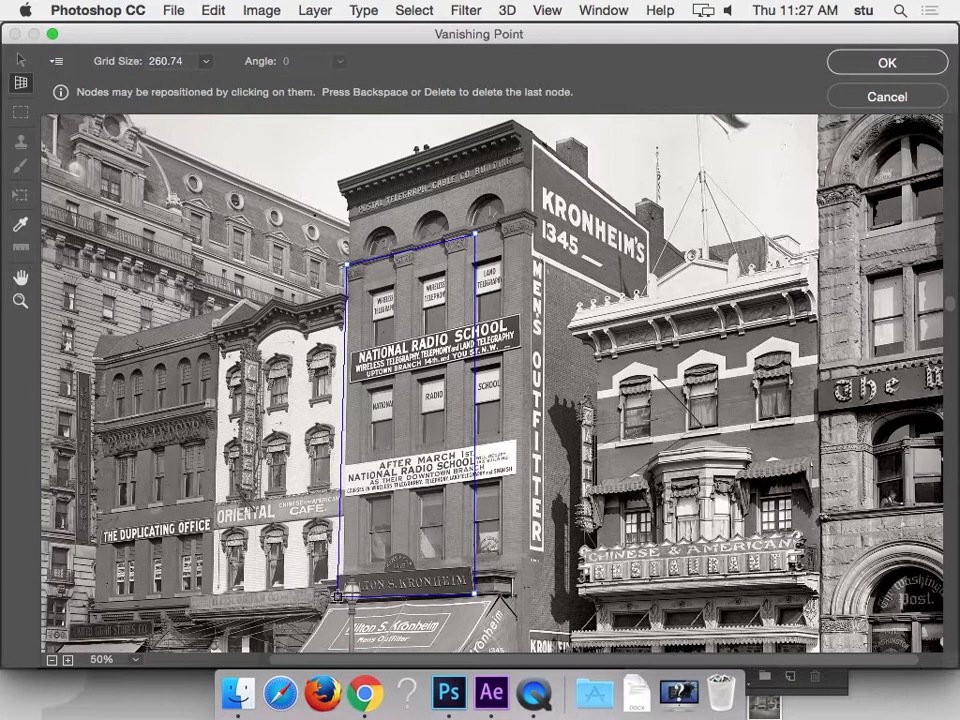
{"action": "left_click", "coordinate": [338, 595]}
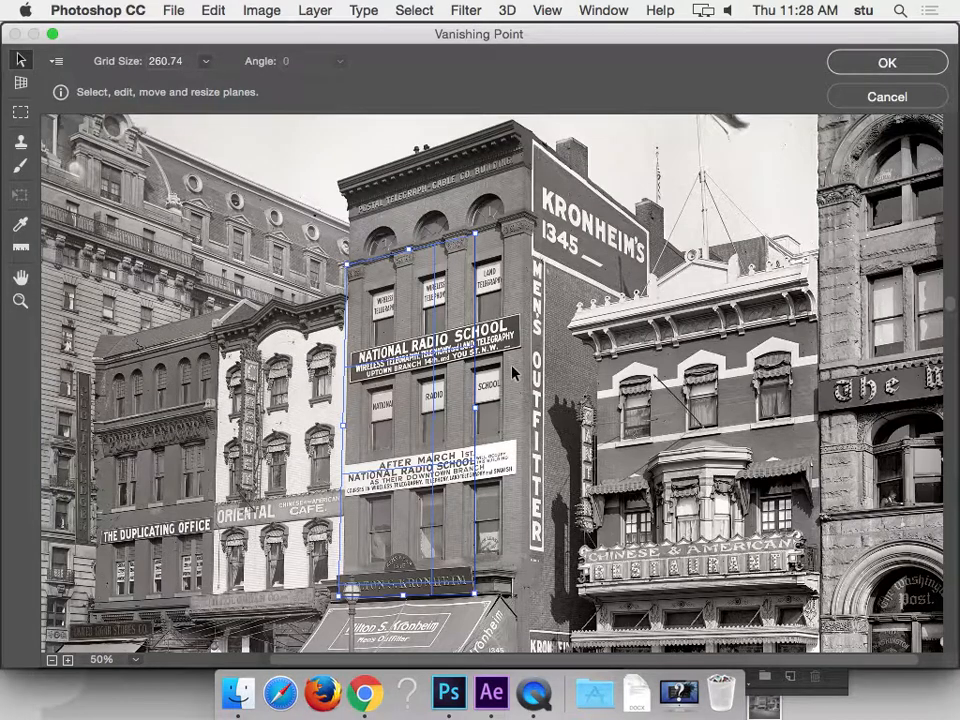
- Widen the front plane to the facade's right edge and raise both planes to the roofline
{"action": "left_click_drag", "start_coordinate": [475, 404], "coordinate": [692, 422]}
{"action": "left_click", "coordinate": [453, 240]}
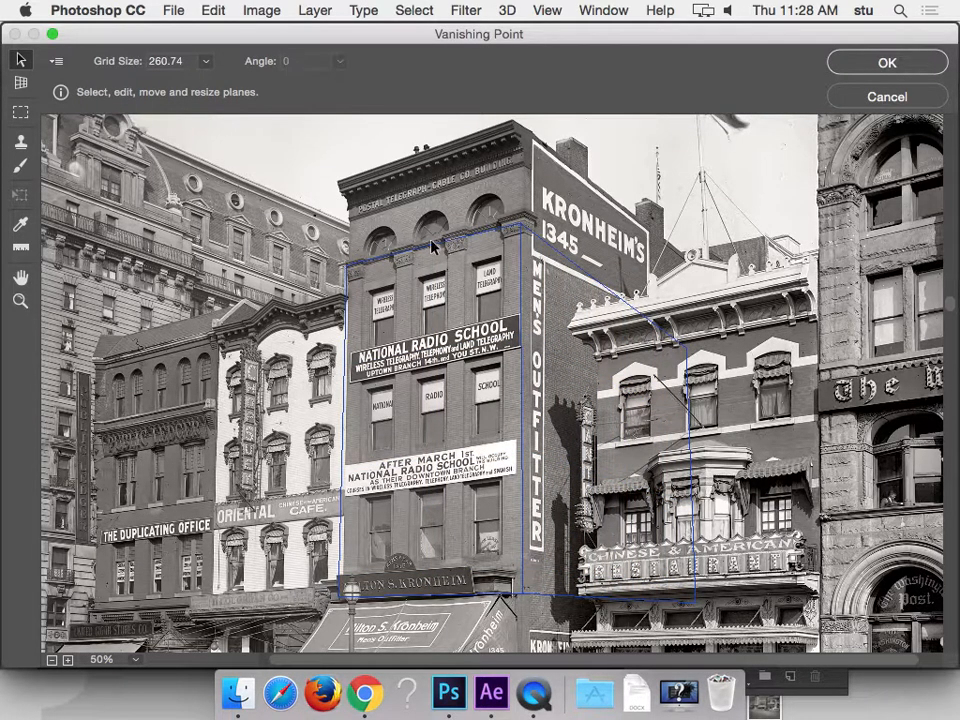
{"action": "left_click_drag", "start_coordinate": [433, 234], "coordinate": [428, 150]}
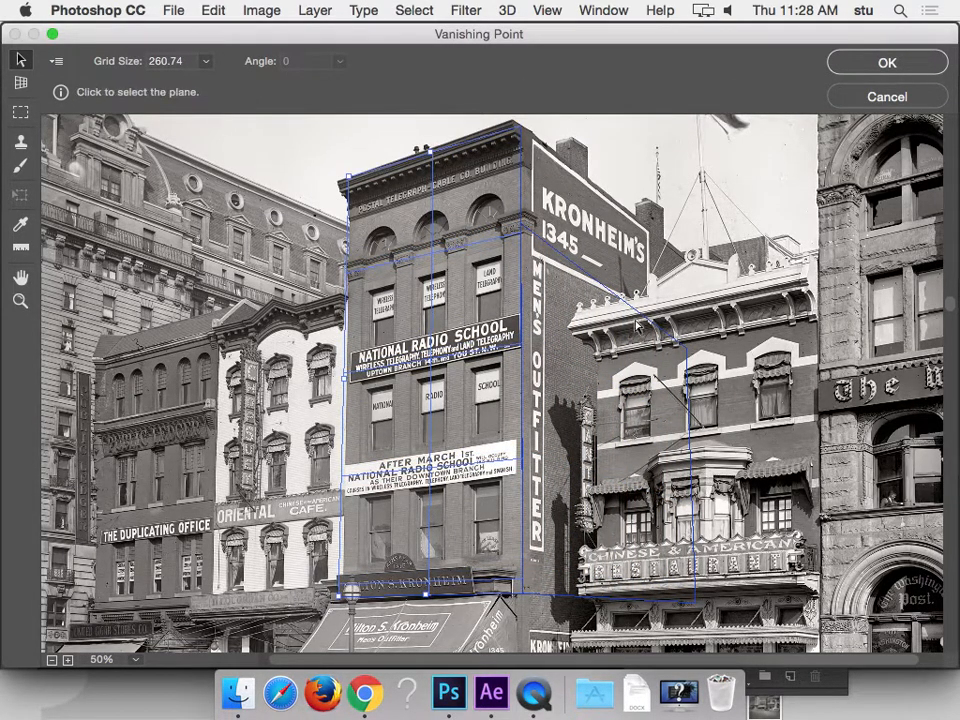
{"action": "left_click", "coordinate": [620, 312]}
{"action": "left_click_drag", "start_coordinate": [620, 312], "coordinate": [620, 218]}
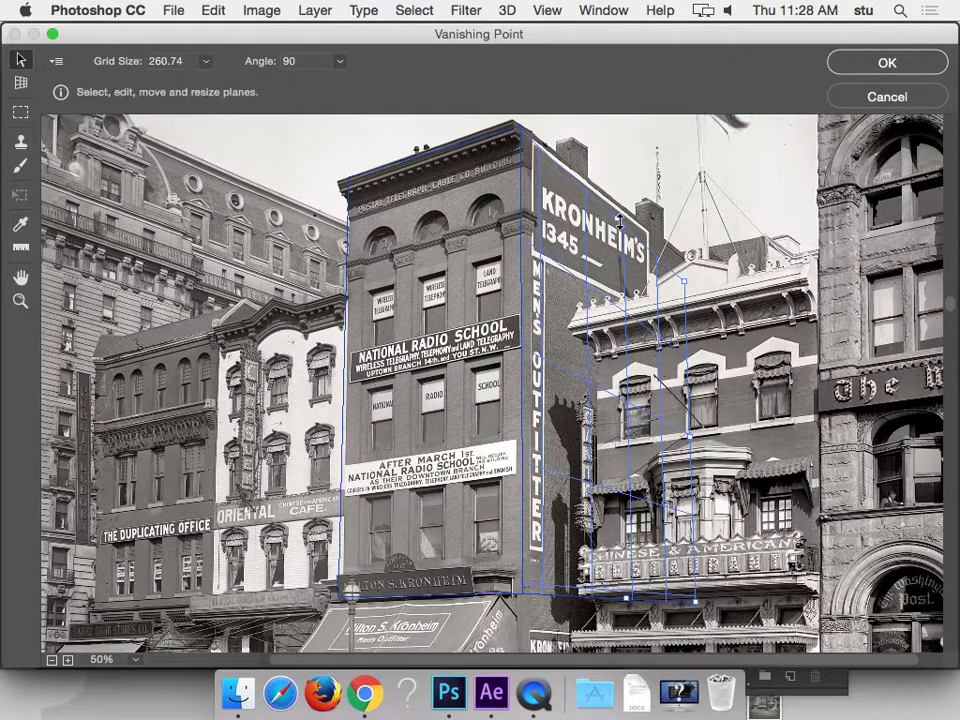
- Review the Vanishing Point options menu with the front plane selected, then accept the planes with OK
{"action": "left_click", "coordinate": [55, 63]}
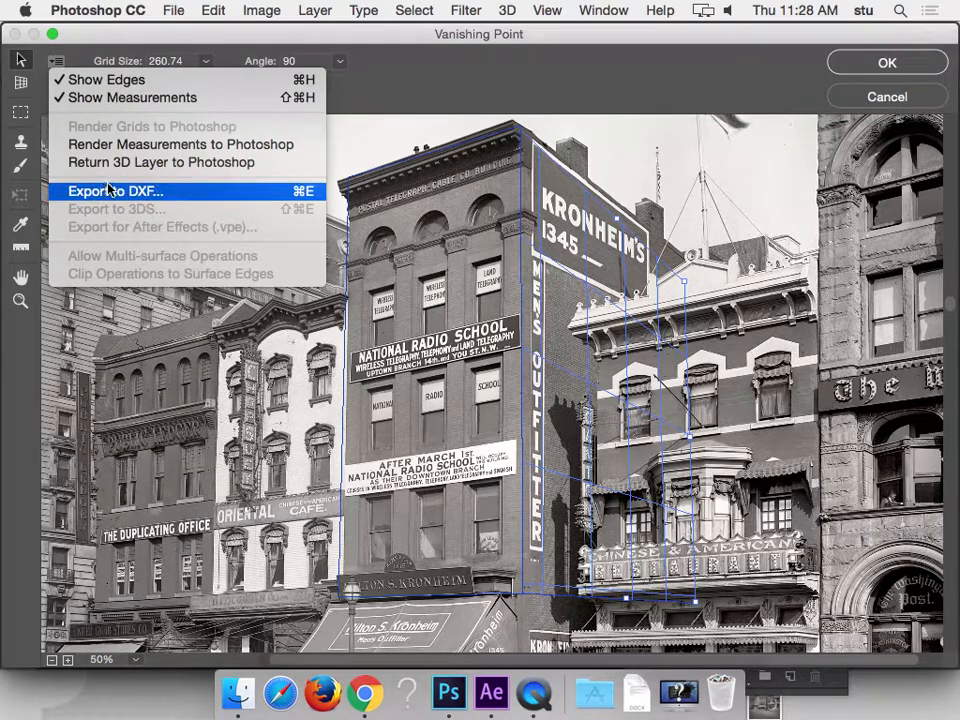
{"action": "left_click", "coordinate": [545, 123]}
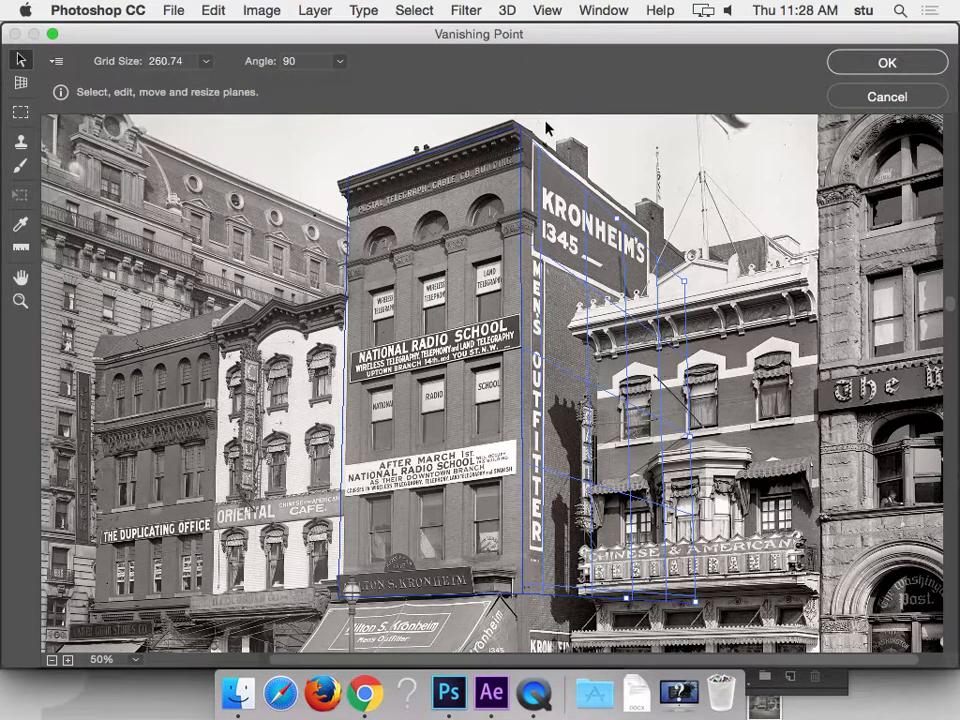
{"action": "left_click", "coordinate": [468, 450]}
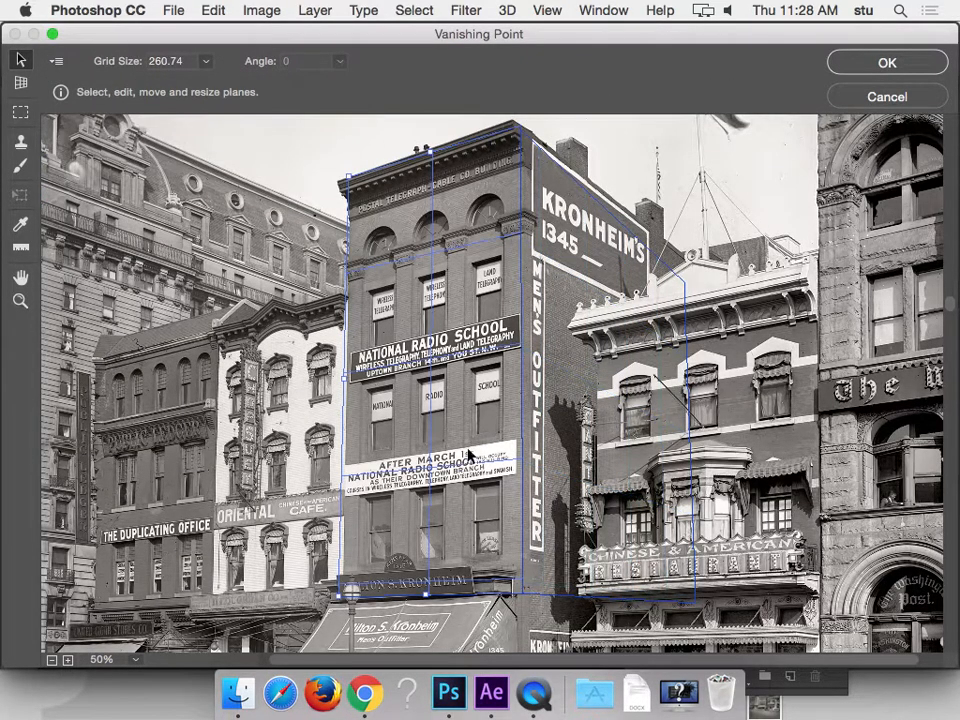
{"action": "left_click", "coordinate": [56, 61]}
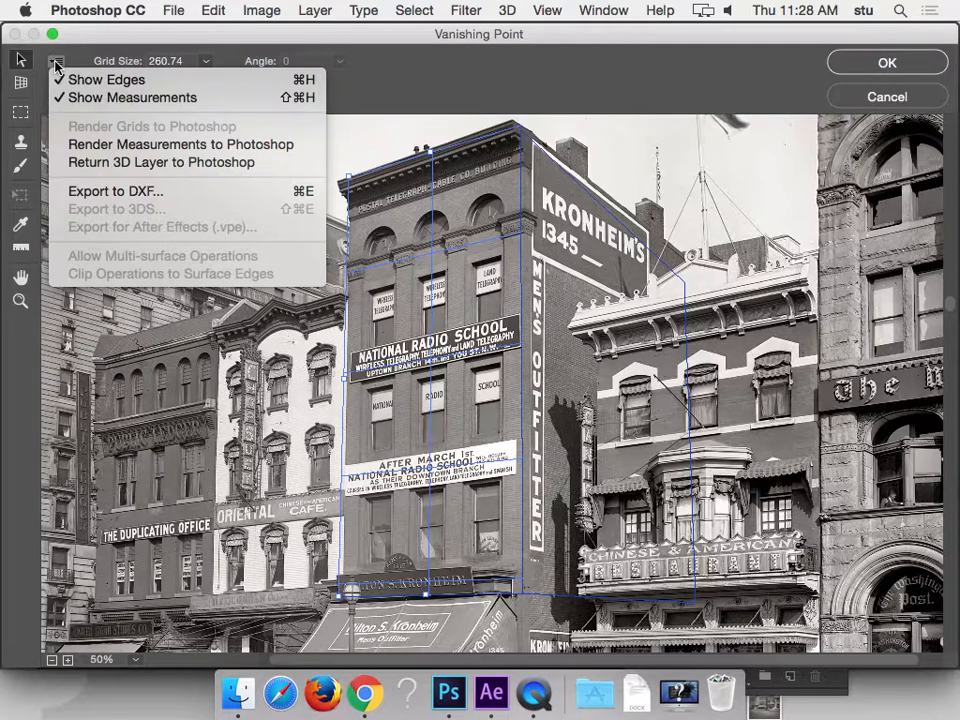
{"action": "left_click", "coordinate": [56, 62]}
{"action": "left_click", "coordinate": [887, 62]}
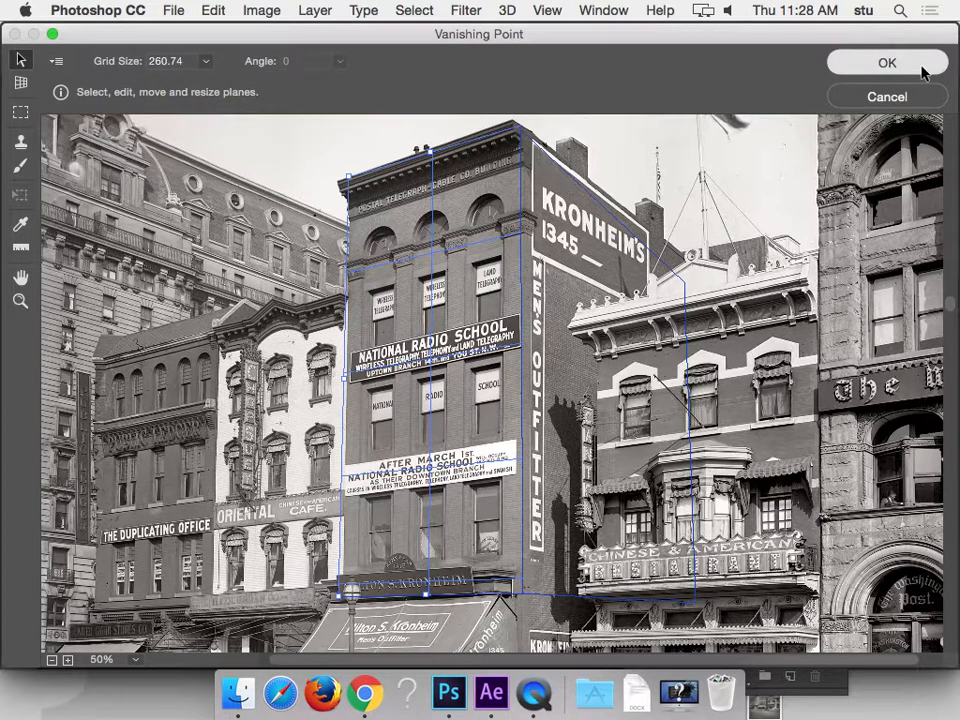
- Reopen Vanishing Point, export the planes for After Effects as kron.vpe, then cancel out
{"action": "key", "text": "alt+super+v"}
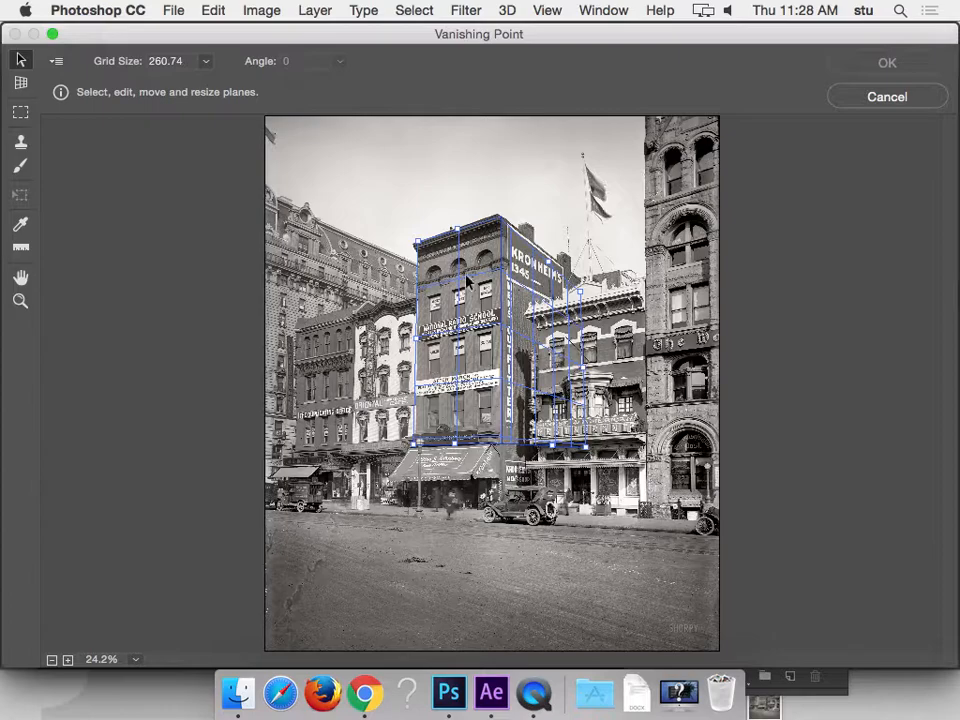
{"action": "left_click", "coordinate": [56, 61]}
{"action": "left_click", "coordinate": [183, 227]}
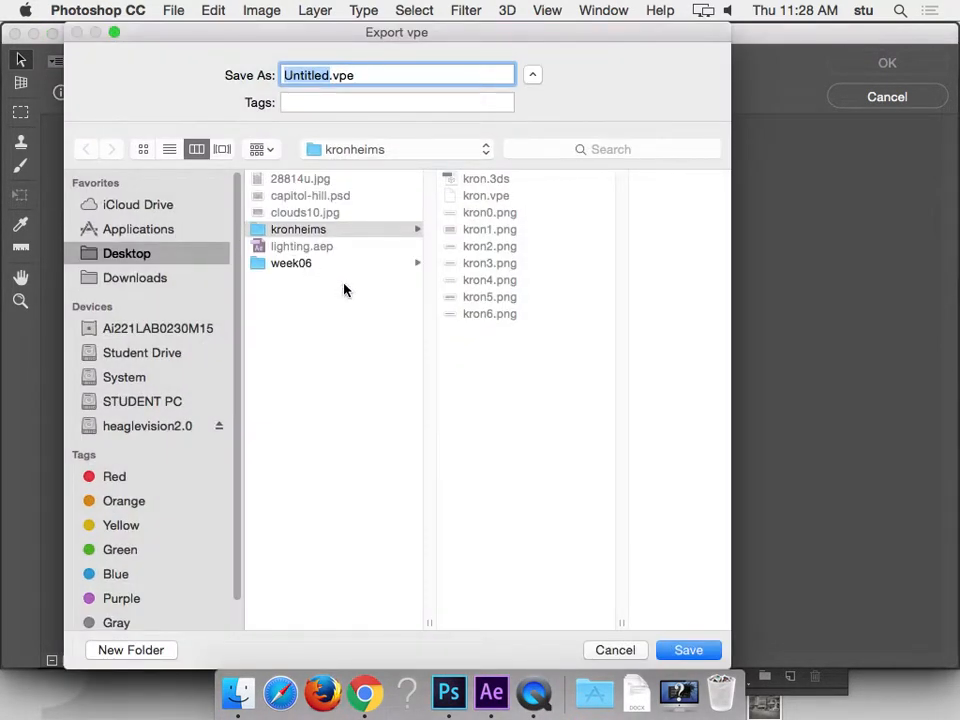
{"action": "type", "text": "kron"}
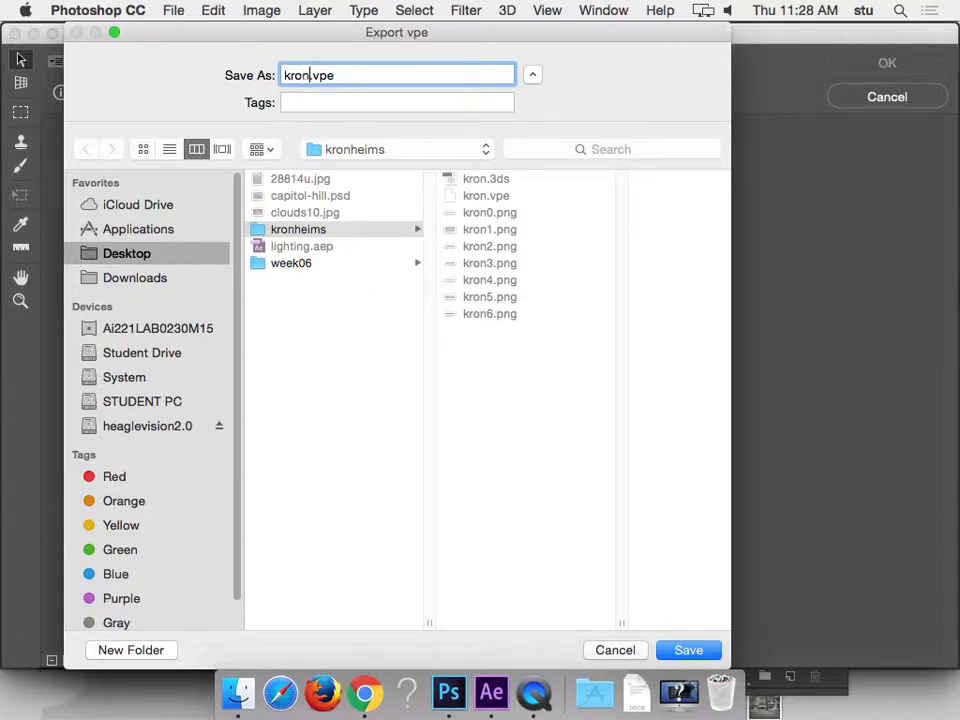
{"action": "key", "text": "Return"}
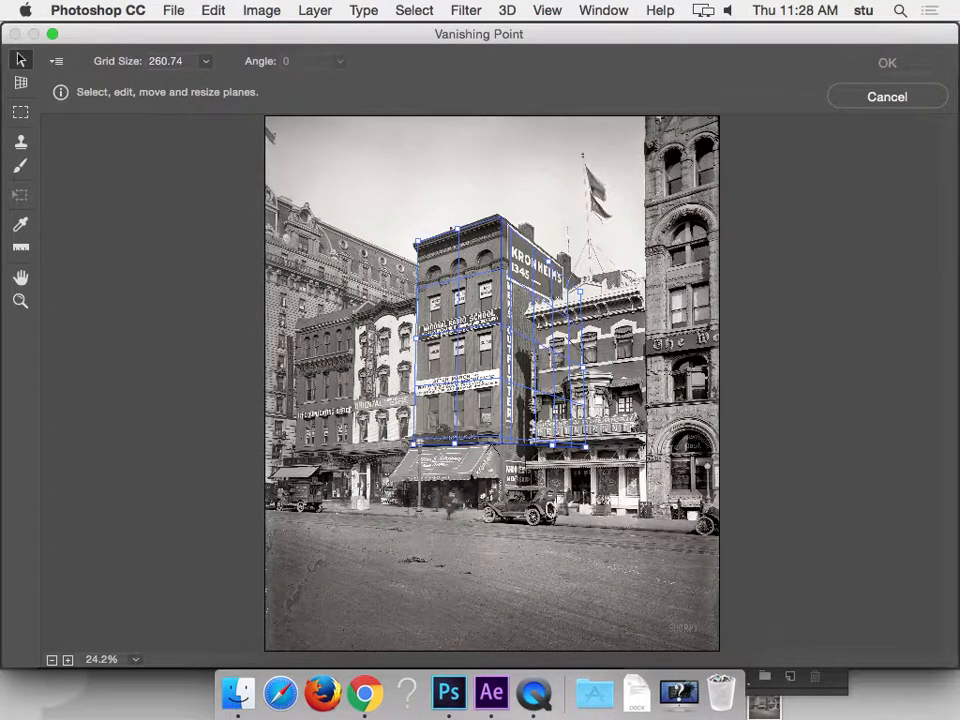
{"action": "left_click", "coordinate": [888, 96]}
- Back in After Effects, import kron2.vpe via File > Import > Vanishing Point (.vpe)
{"action": "key", "text": "super+Tab"}
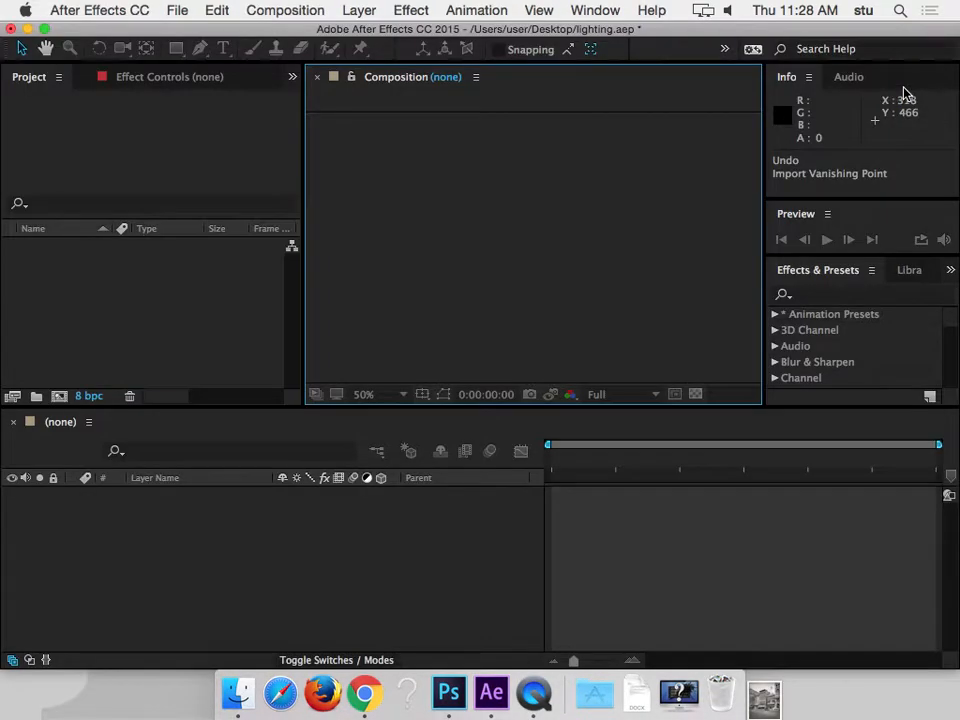
{"action": "left_click", "coordinate": [97, 326]}
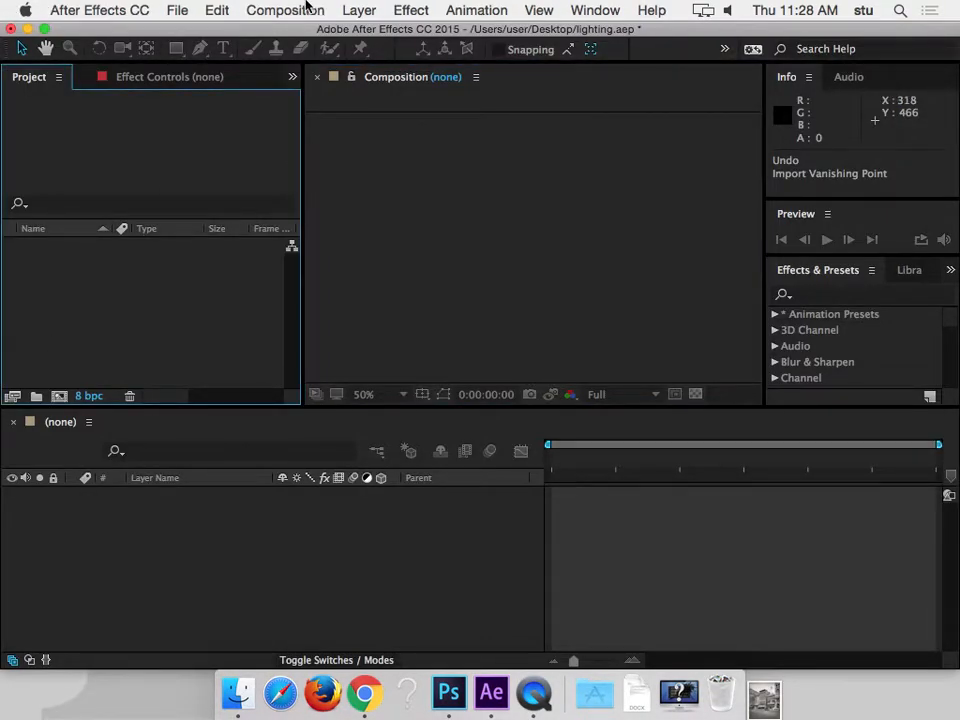
{"action": "left_click", "coordinate": [185, 11]}
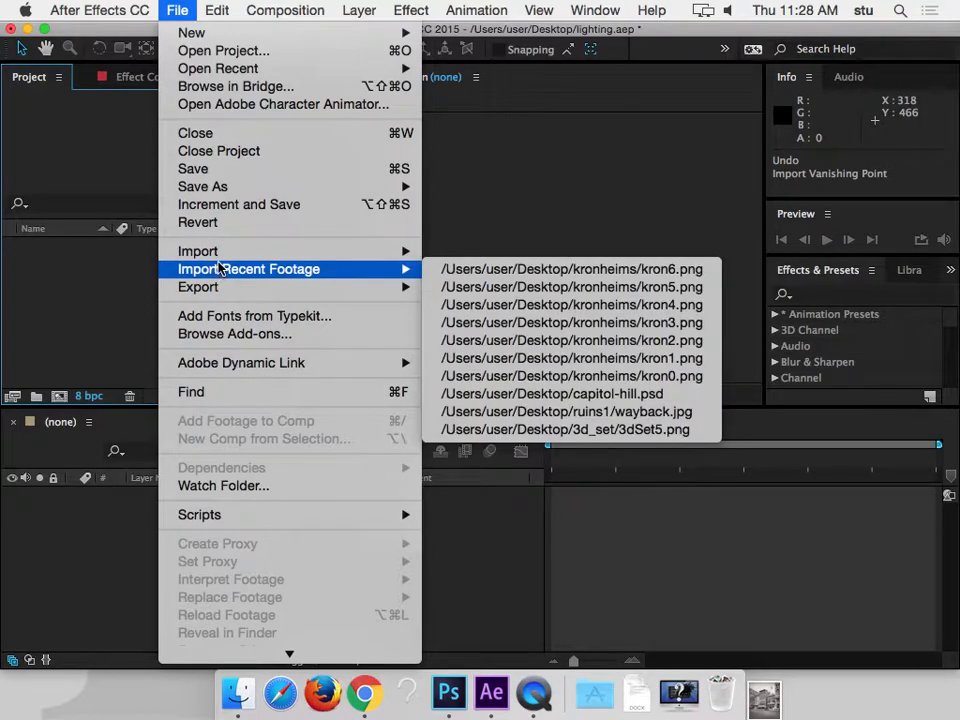
{"action": "mouse_move", "coordinate": [221, 258]}
{"action": "left_click", "coordinate": [513, 340]}
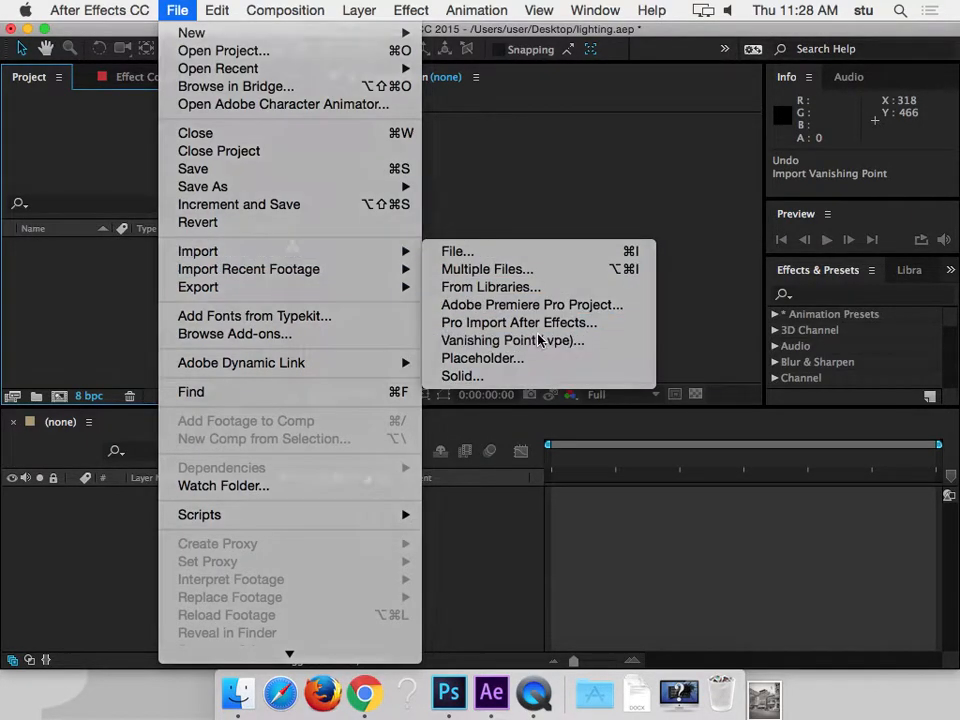
{"action": "left_click", "coordinate": [507, 231]}
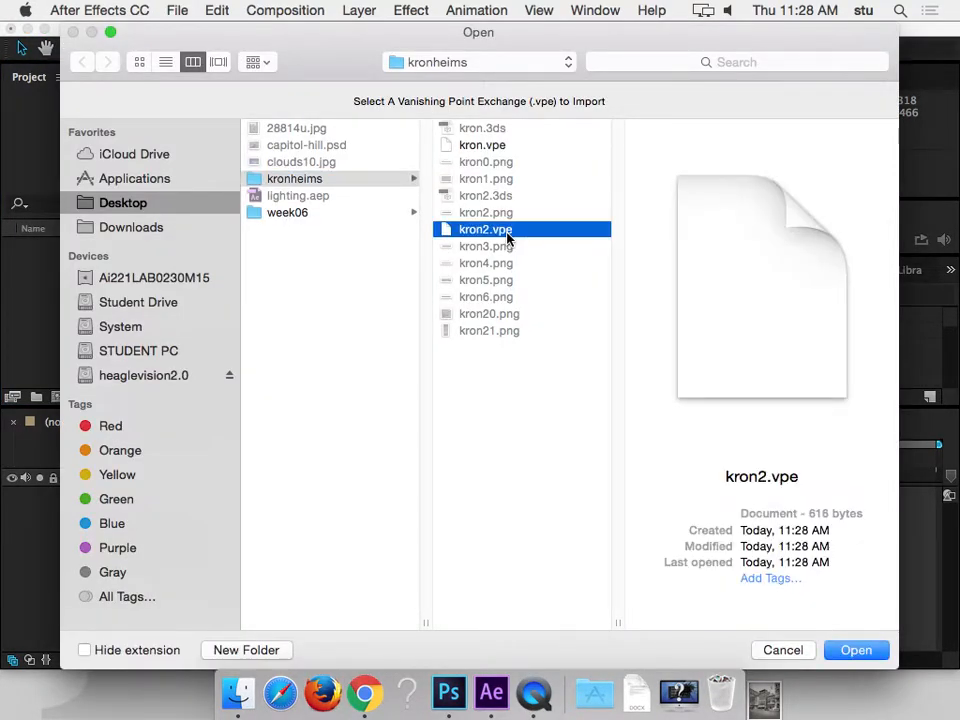
{"action": "double_click", "coordinate": [507, 236]}
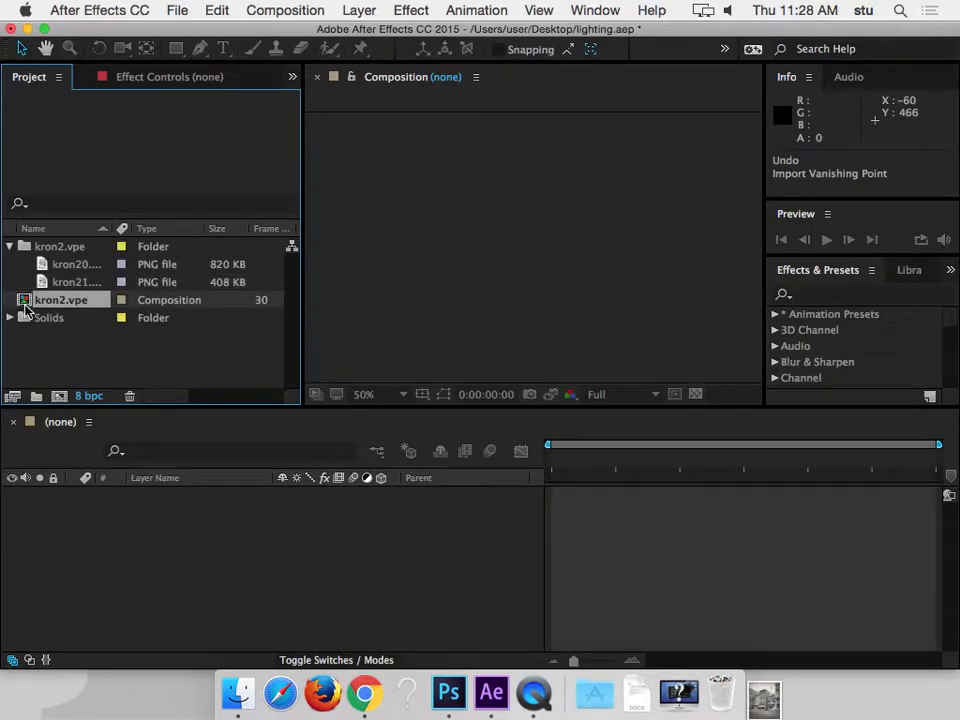
- Open the kron2.vpe composition and orbit Camera 0 around the textured building
{"action": "double_click", "coordinate": [25, 305]}
{"action": "key", "text": "c"}
{"action": "left_click_drag", "start_coordinate": [524, 296], "coordinate": [548, 288]}
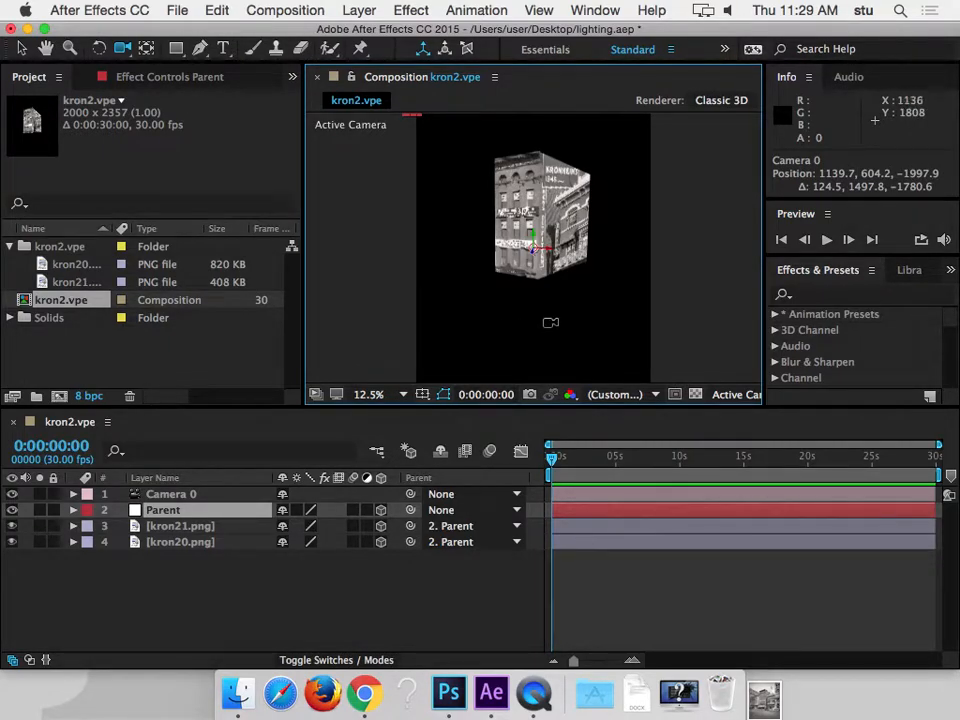
{"action": "left_click", "coordinate": [117, 349]}
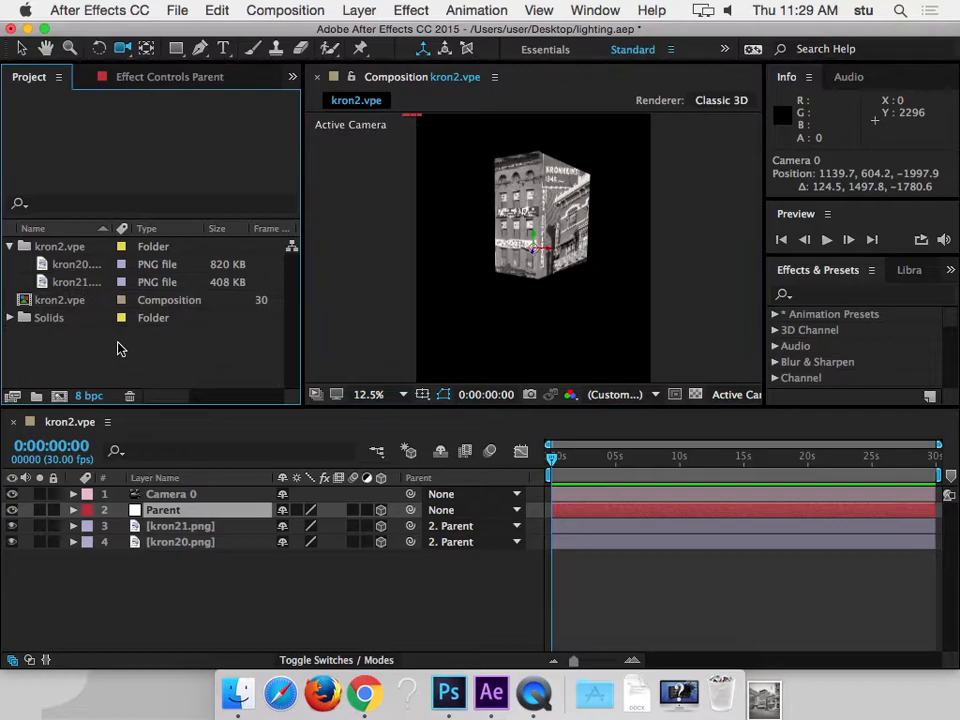
{"action": "left_click", "coordinate": [177, 10]}
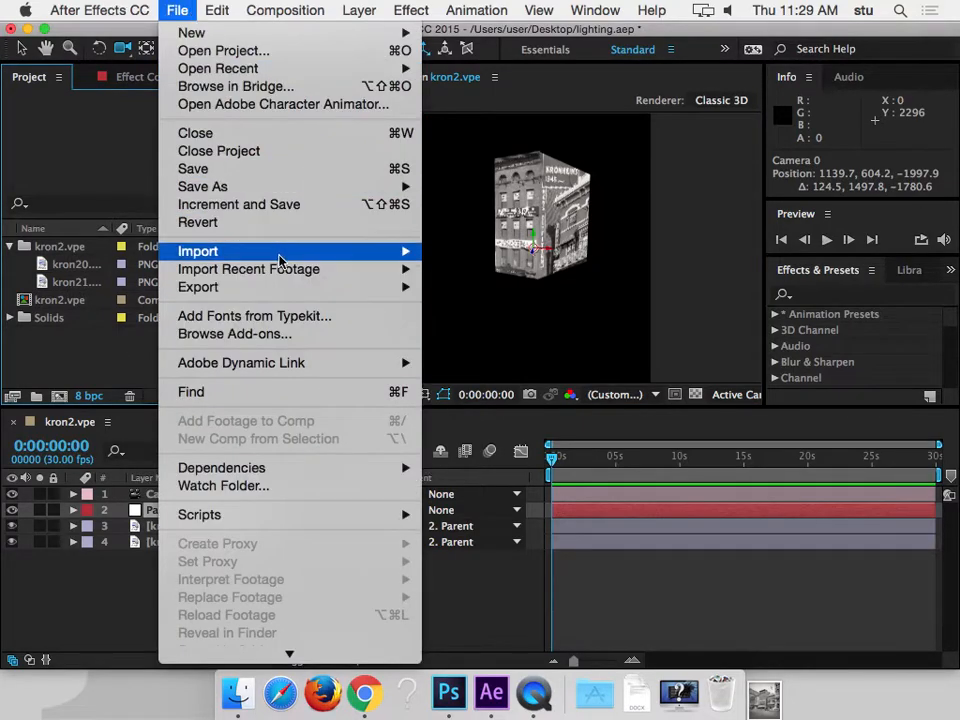
- Import kron.vpe as a Vanishing Point file into the project
{"action": "mouse_move", "coordinate": [210, 251]}
{"action": "left_click", "coordinate": [568, 340]}
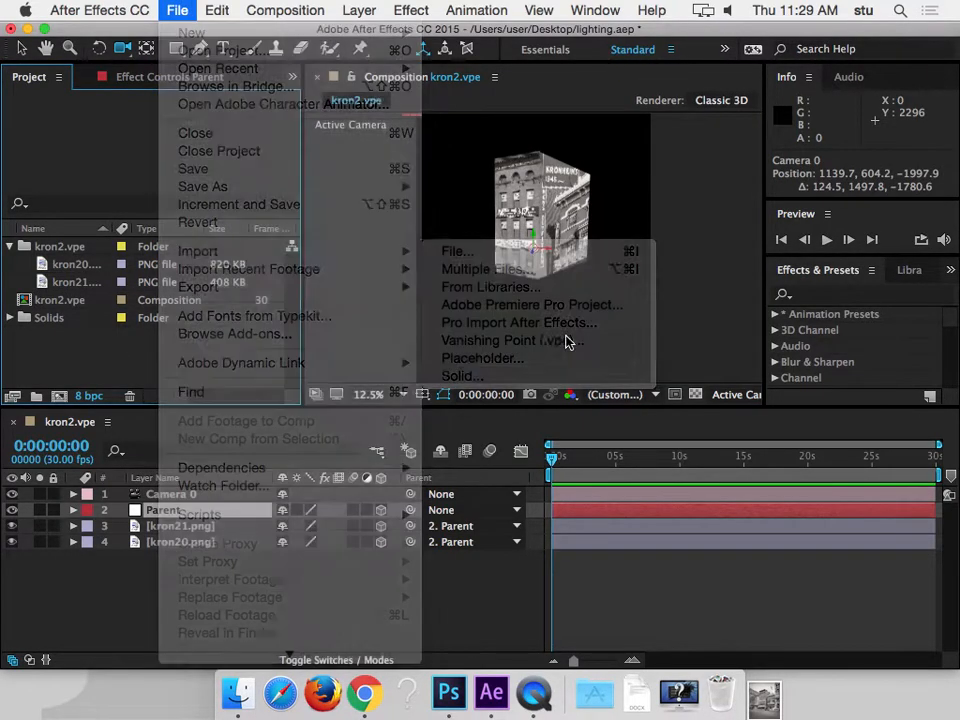
{"action": "double_click", "coordinate": [514, 146]}
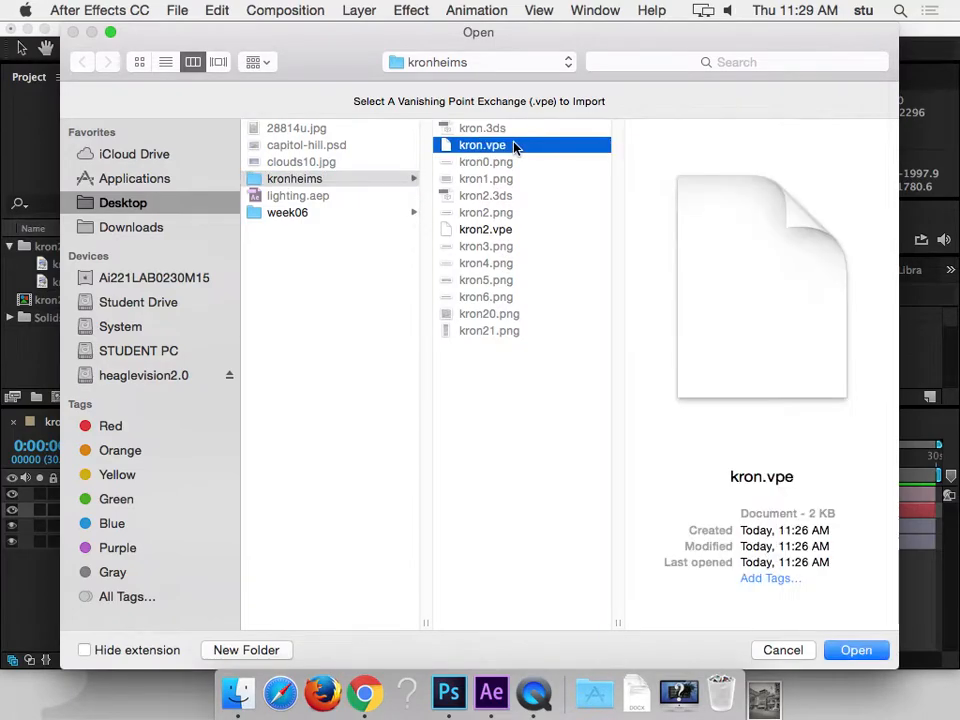
{"action": "scroll", "coordinate": [296, 294], "scroll_direction": "up", "scroll_amount": 2}
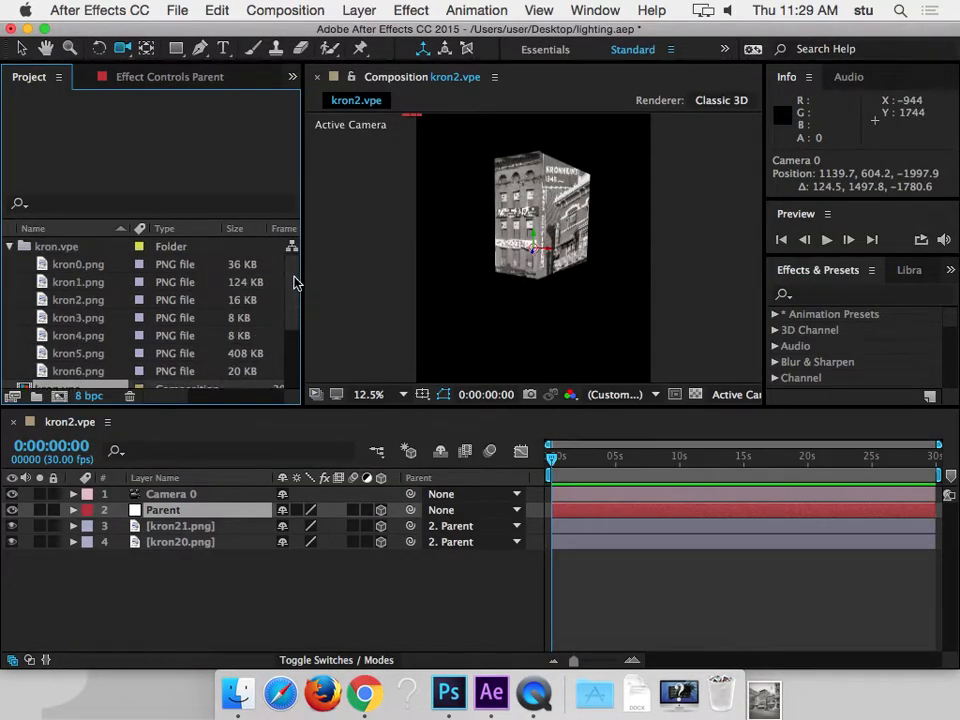
- Collapse the kron.vpe and kron2.vpe footage folders and drag the kron.vpe comp into the kron2.vpe timeline
{"action": "left_click", "coordinate": [10, 246]}
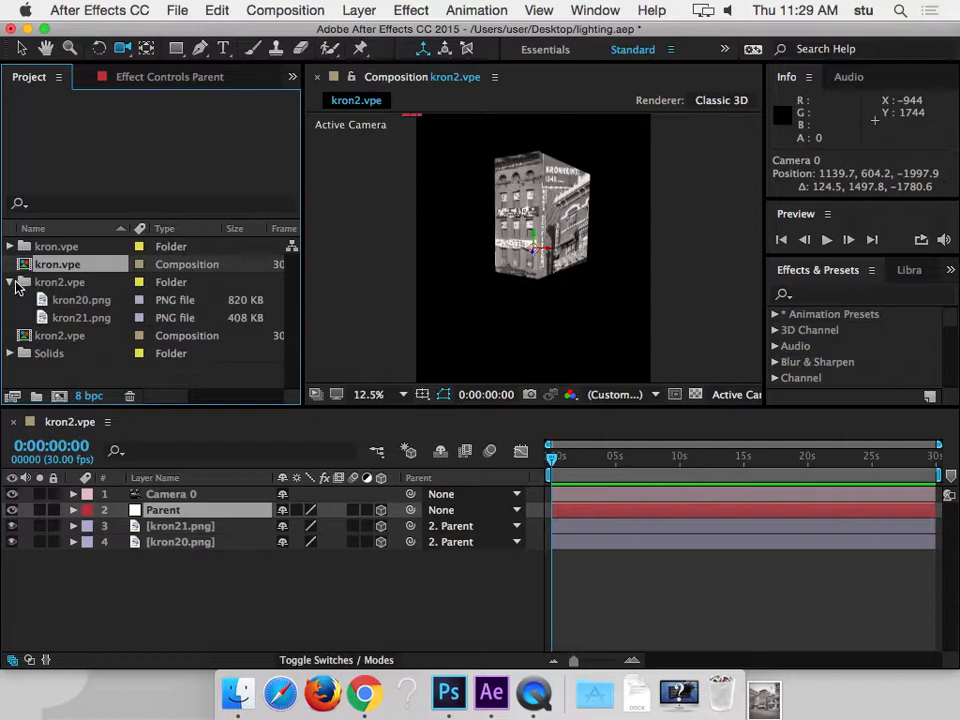
{"action": "left_click", "coordinate": [10, 282]}
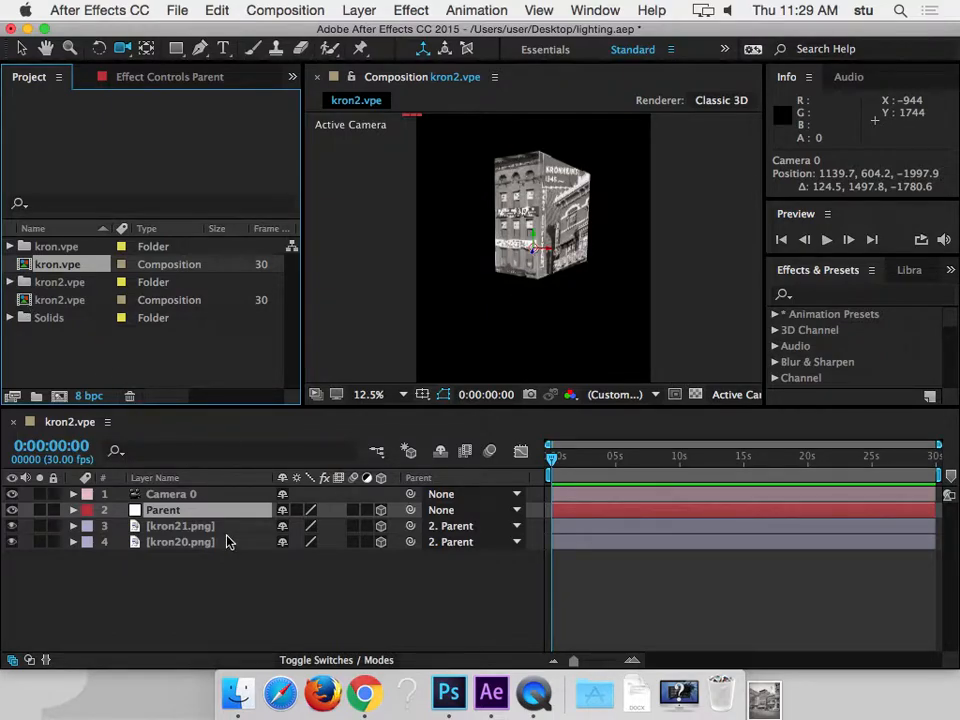
{"action": "mouse_move", "coordinate": [574, 328]}
{"action": "left_mouse_down"}
{"action": "mouse_move", "coordinate": [596, 347]}
{"action": "mouse_move", "coordinate": [566, 348]}
{"action": "mouse_move", "coordinate": [553, 326]}
{"action": "mouse_move", "coordinate": [583, 339]}
{"action": "mouse_move", "coordinate": [538, 345]}
{"action": "mouse_move", "coordinate": [588, 343]}
{"action": "mouse_move", "coordinate": [574, 339]}
{"action": "left_mouse_up"}
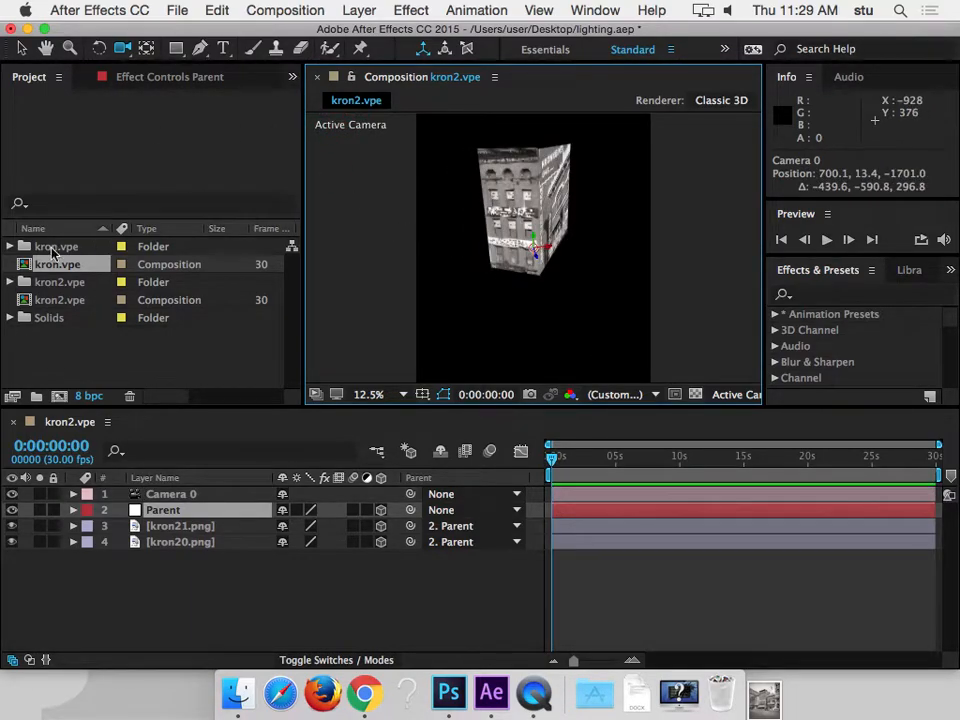
{"action": "left_click_drag", "start_coordinate": [27, 270], "coordinate": [110, 592]}
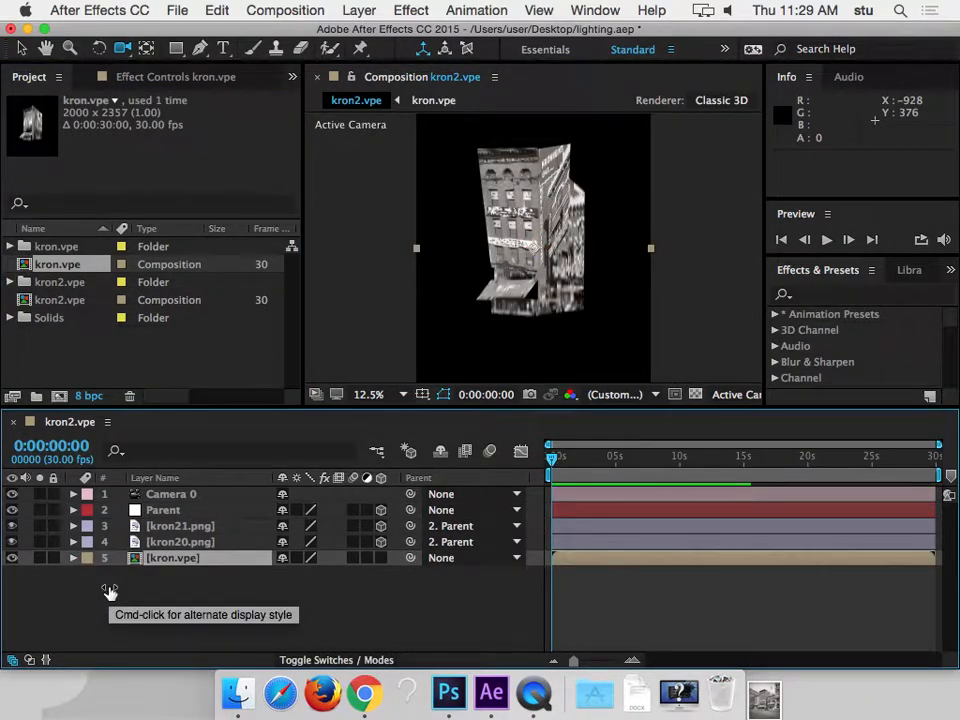
- Turn on the 3D Layer switch for [kron.vpe], try Collapse Transformations, and orbit to check the facade
{"action": "left_click_drag", "start_coordinate": [500, 350], "coordinate": [536, 328]}
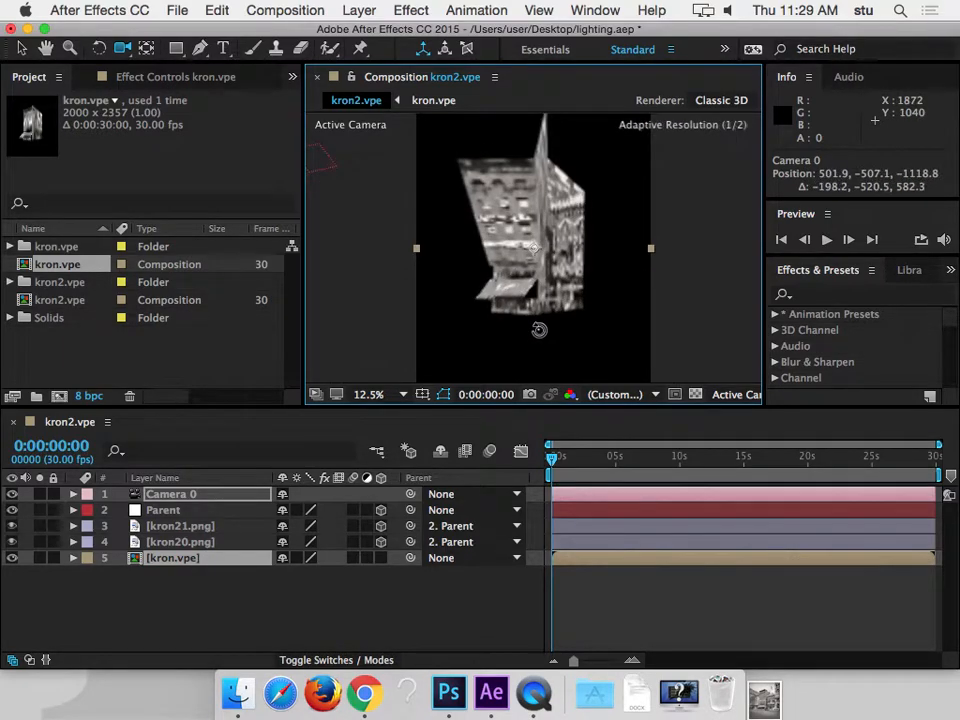
{"action": "left_click", "coordinate": [381, 558]}
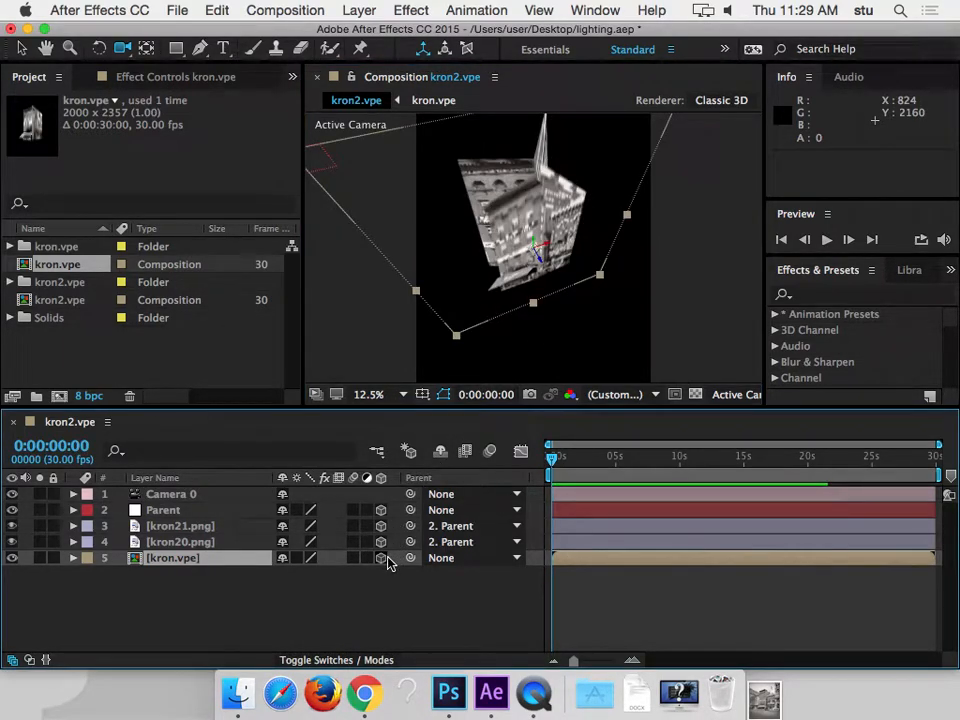
{"action": "left_click", "coordinate": [297, 558]}
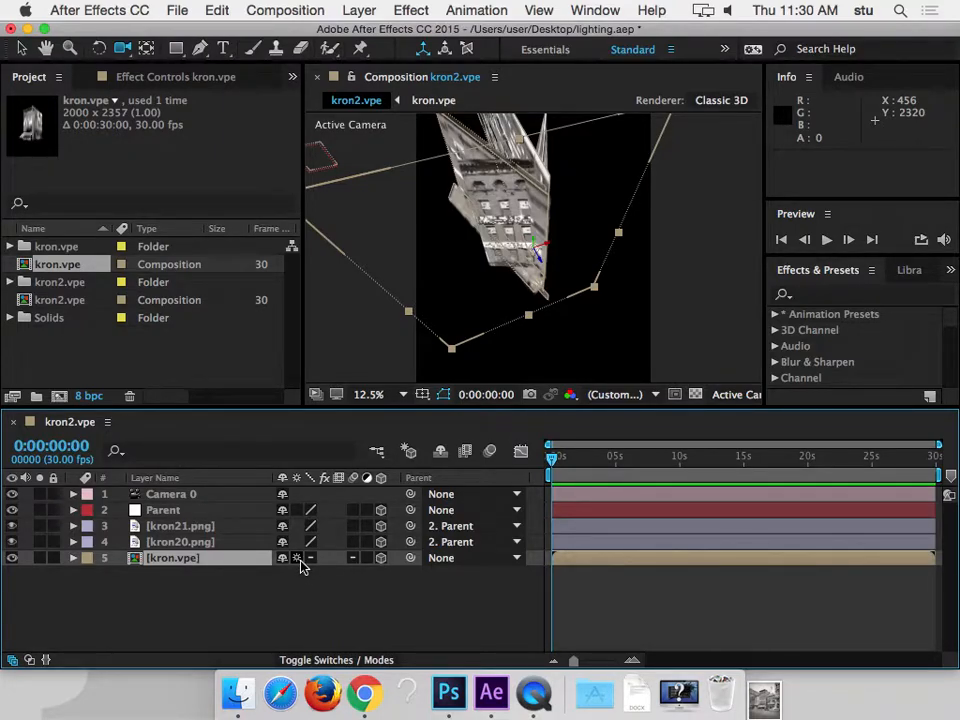
{"action": "left_click", "coordinate": [297, 558]}
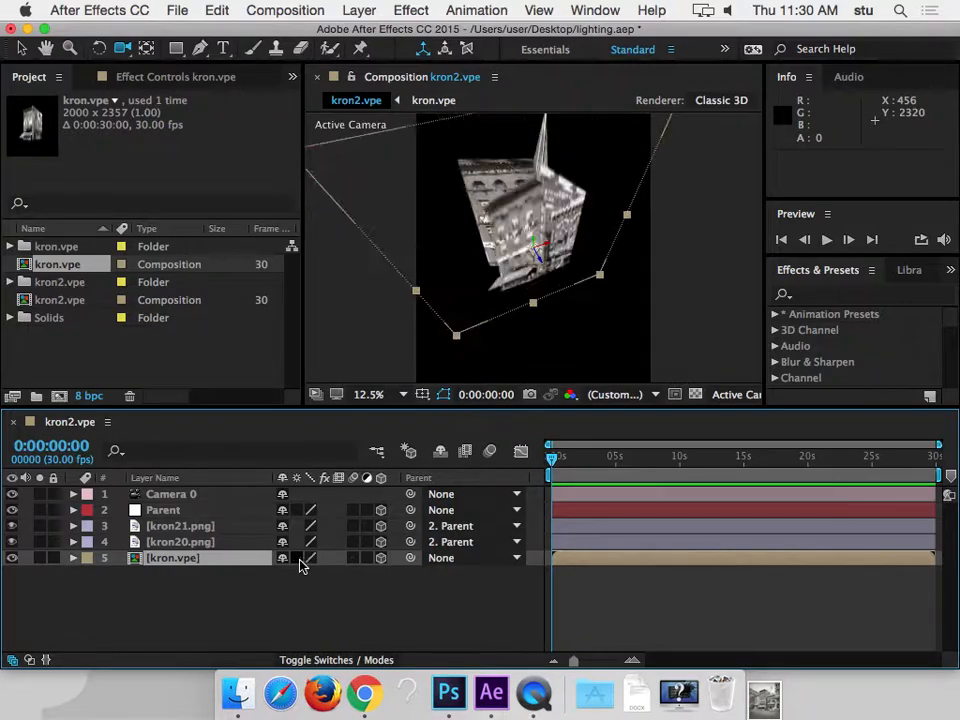
{"action": "left_click_drag", "start_coordinate": [579, 306], "coordinate": [552, 345]}
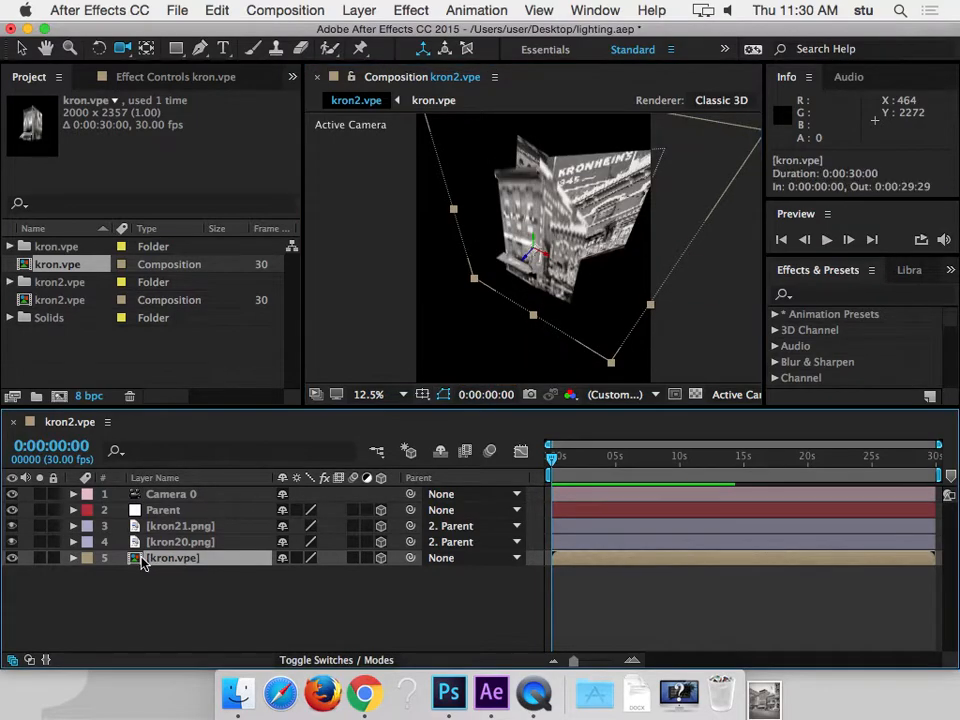
- Inside kron.vpe, try a Deep Royal Blue solid in Multiply mode, then delete it
{"action": "double_click", "coordinate": [160, 558]}
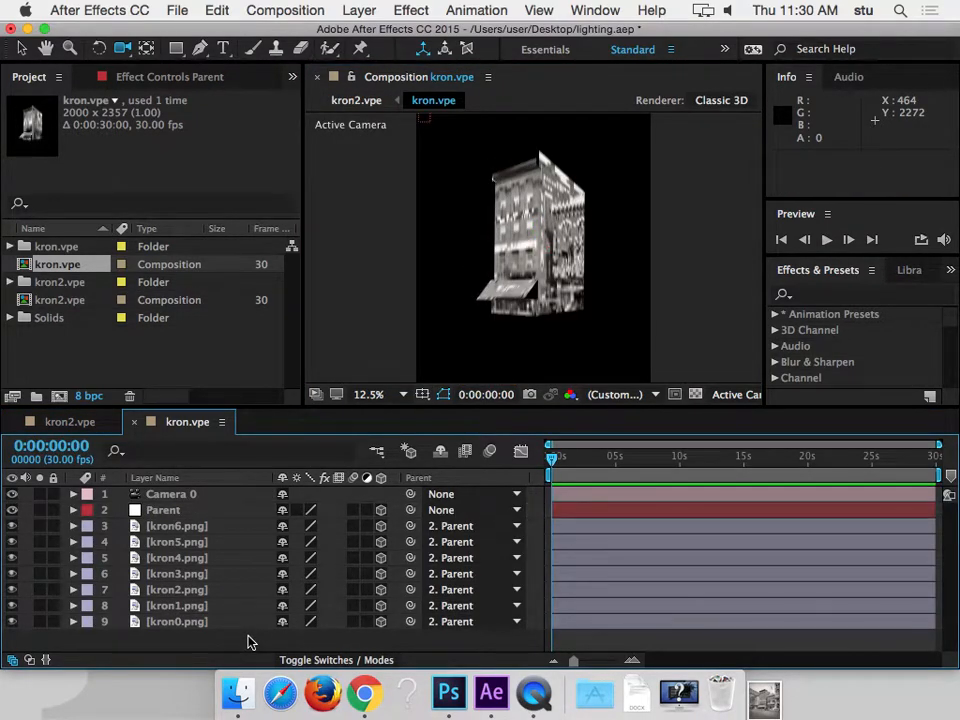
{"action": "key", "text": "super+y"}
{"action": "left_click", "coordinate": [398, 519]}
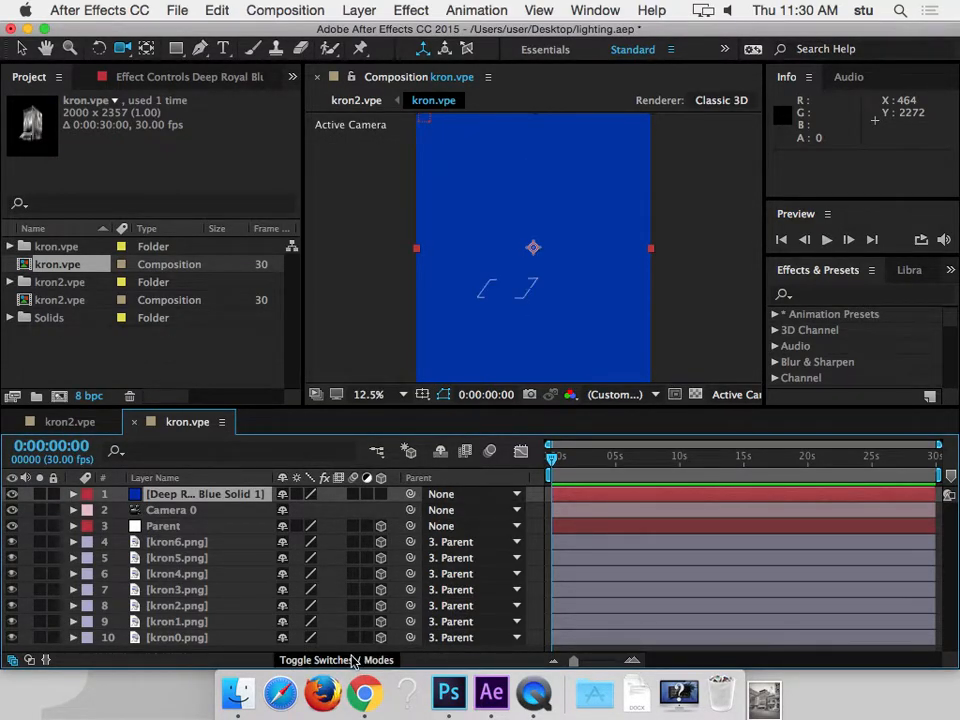
{"action": "left_click", "coordinate": [320, 656]}
{"action": "left_click", "coordinate": [318, 495]}
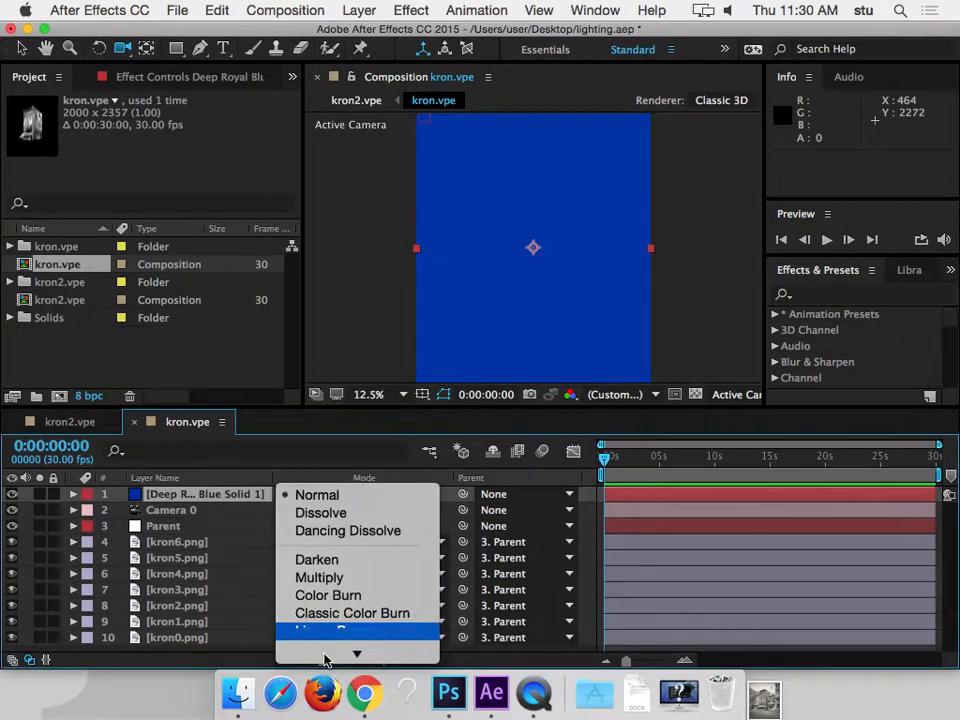
{"action": "left_click", "coordinate": [336, 488]}
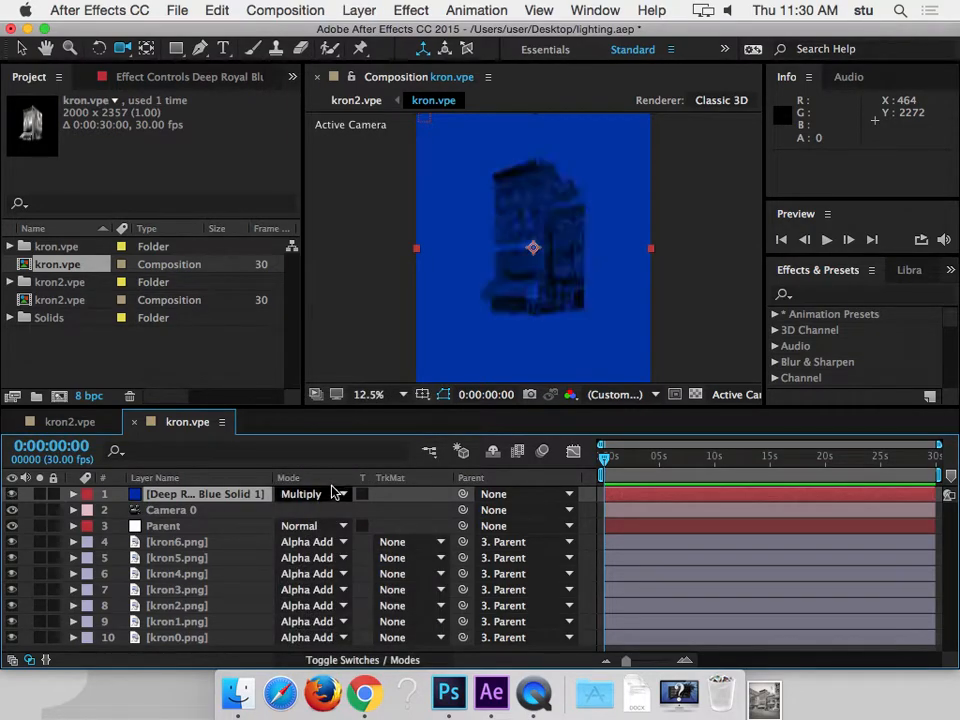
{"action": "left_click", "coordinate": [106, 424]}
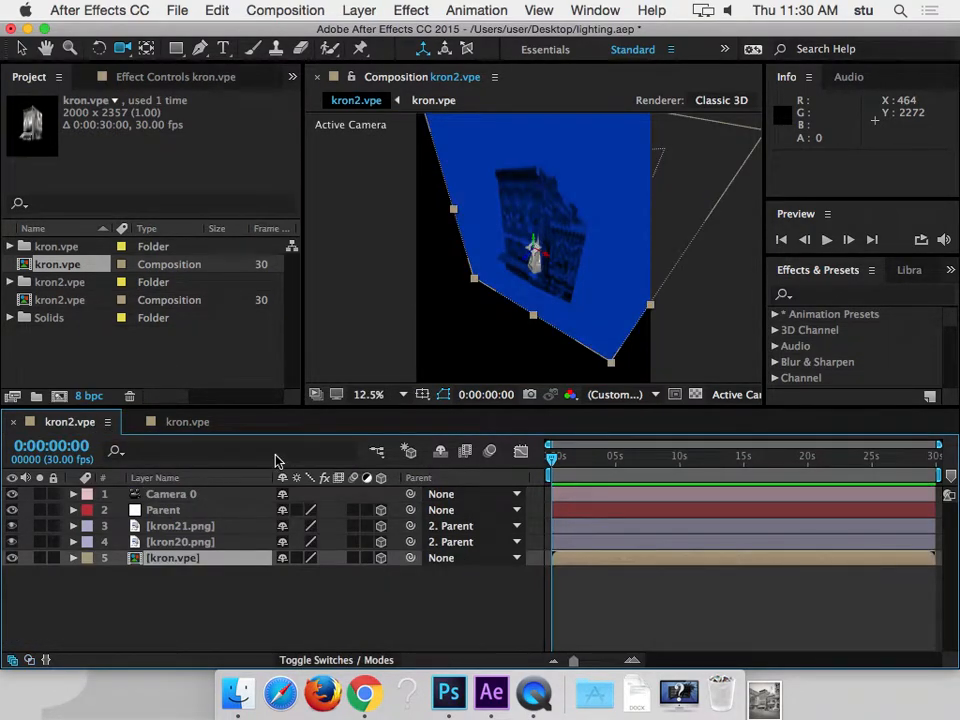
{"action": "left_click", "coordinate": [187, 421]}
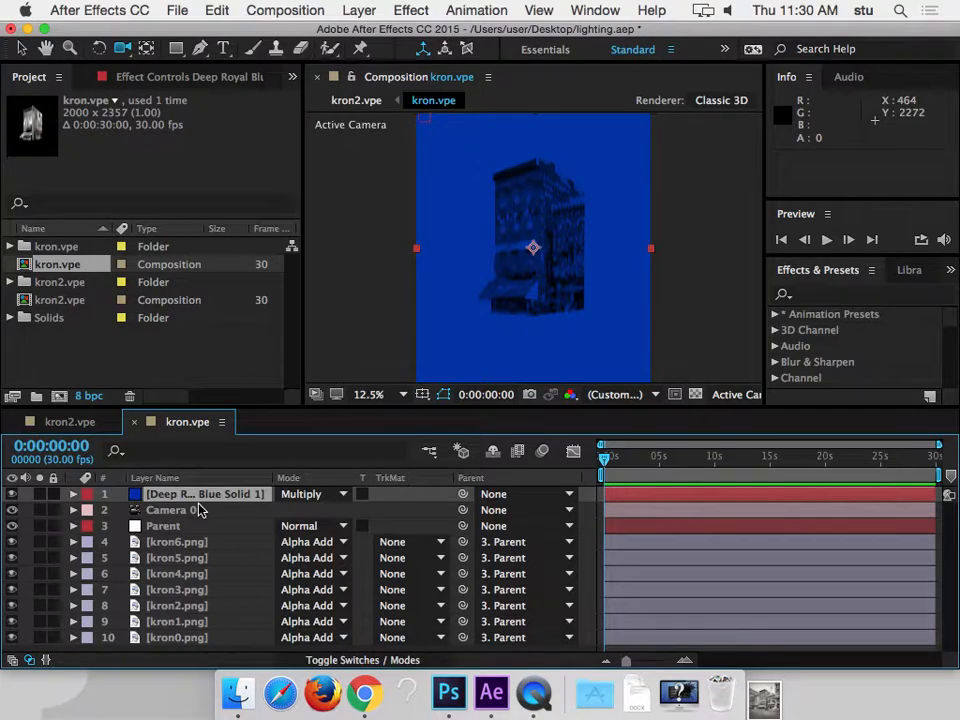
{"action": "key", "text": "Delete"}
- Add an adjustment layer with Hue/Saturation Colorize to tint the kron.vpe building pink
{"action": "left_click", "coordinate": [380, 9]}
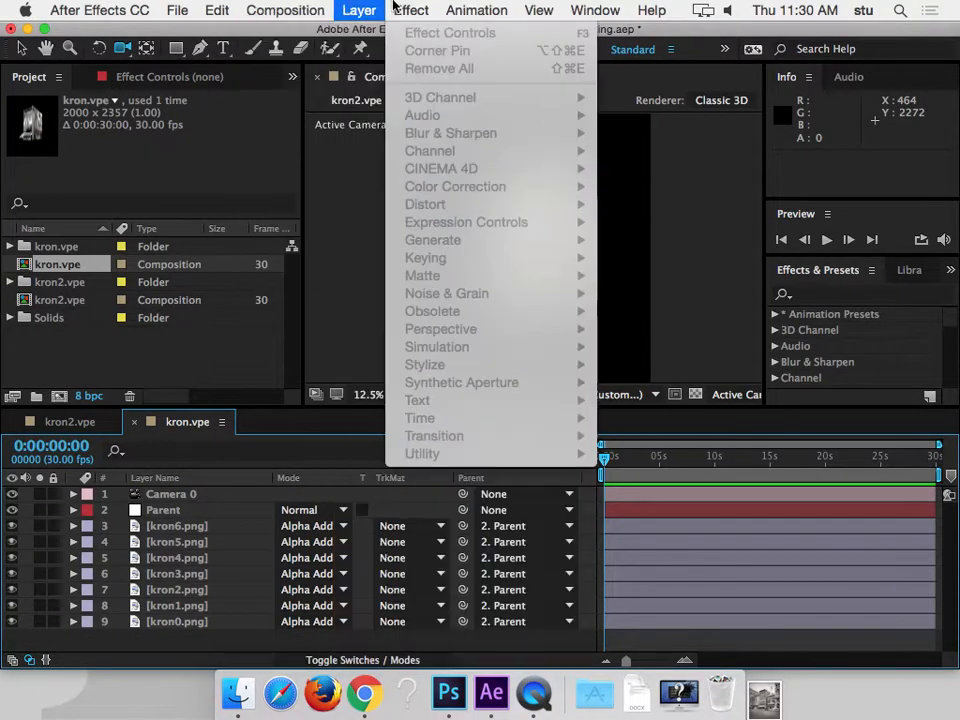
{"action": "mouse_move", "coordinate": [439, 36]}
{"action": "left_click", "coordinate": [675, 146]}
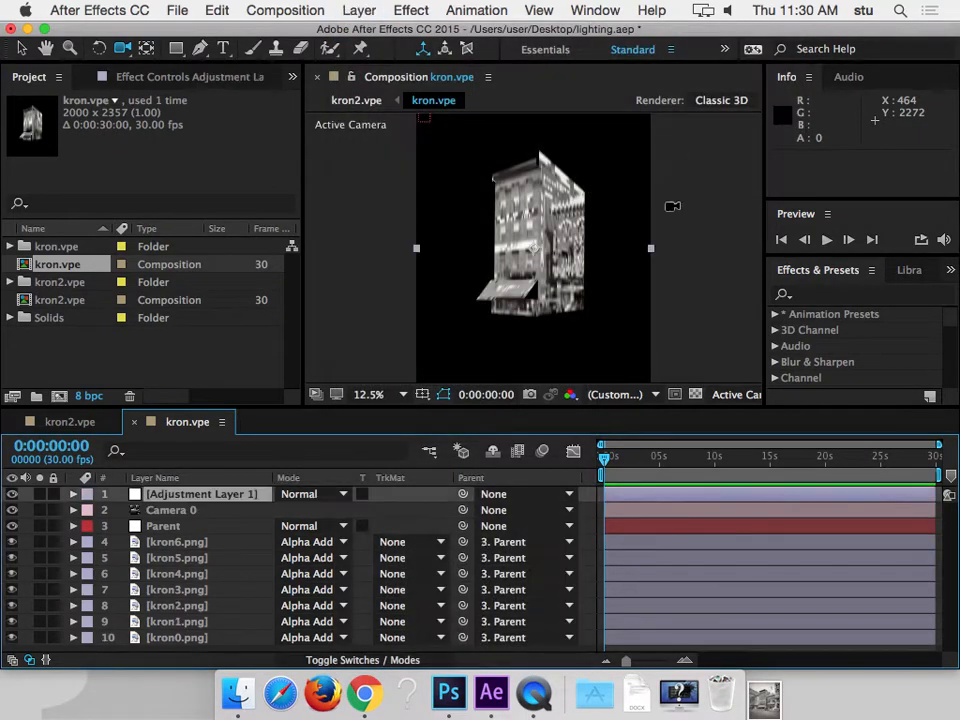
{"action": "left_click", "coordinate": [415, 9]}
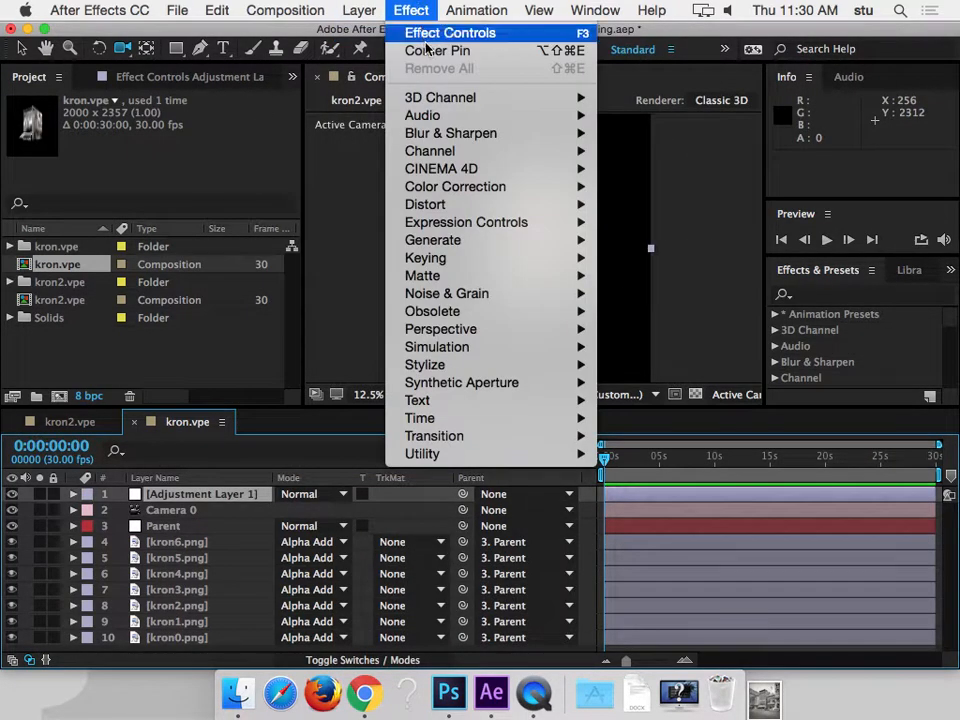
{"action": "mouse_move", "coordinate": [452, 174]}
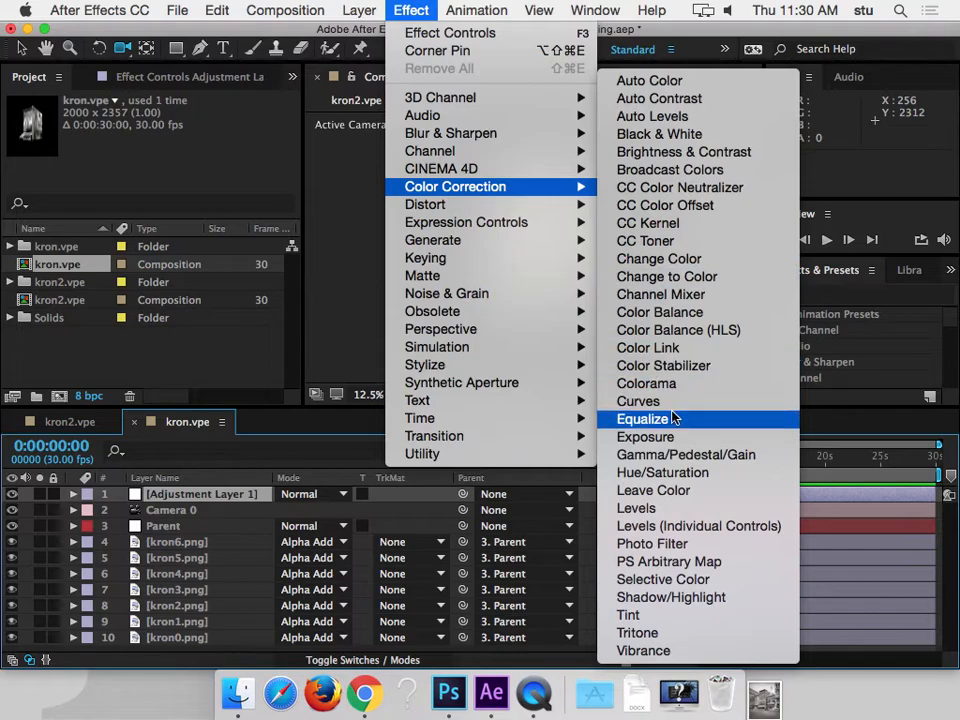
{"action": "left_click", "coordinate": [683, 471]}
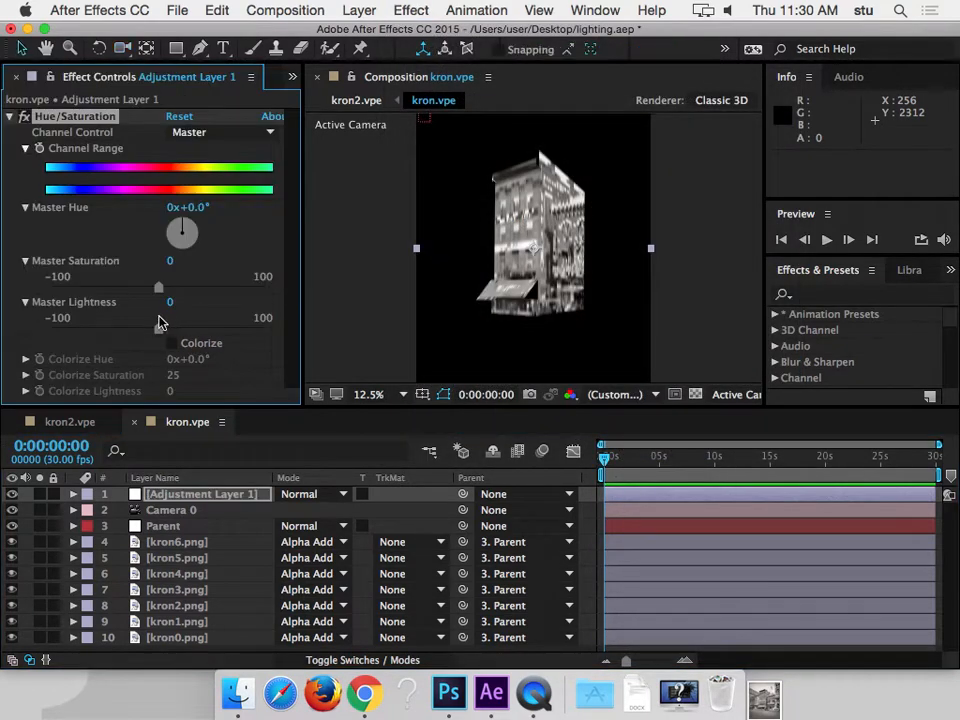
{"action": "left_click", "coordinate": [172, 343]}
{"action": "left_click", "coordinate": [88, 422]}
- Enable Collapse Transformations on the kron.vpe layer and orbit the camera to inspect both buildings in 3D
{"action": "key", "text": "c"}
{"action": "left_click_drag", "start_coordinate": [555, 319], "coordinate": [489, 364]}
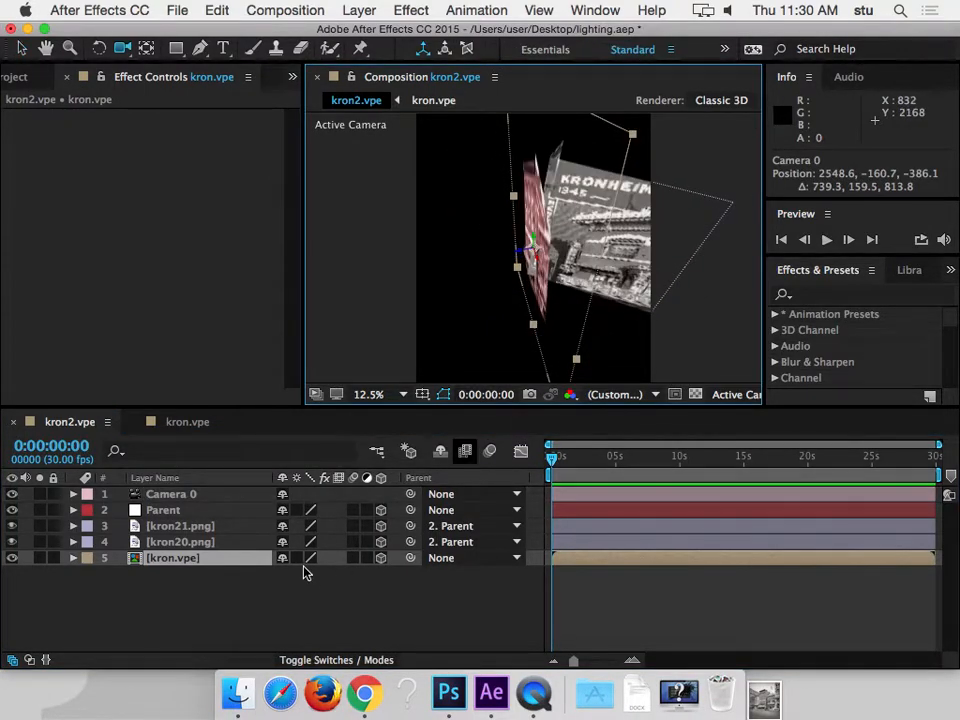
{"action": "left_click", "coordinate": [297, 558]}
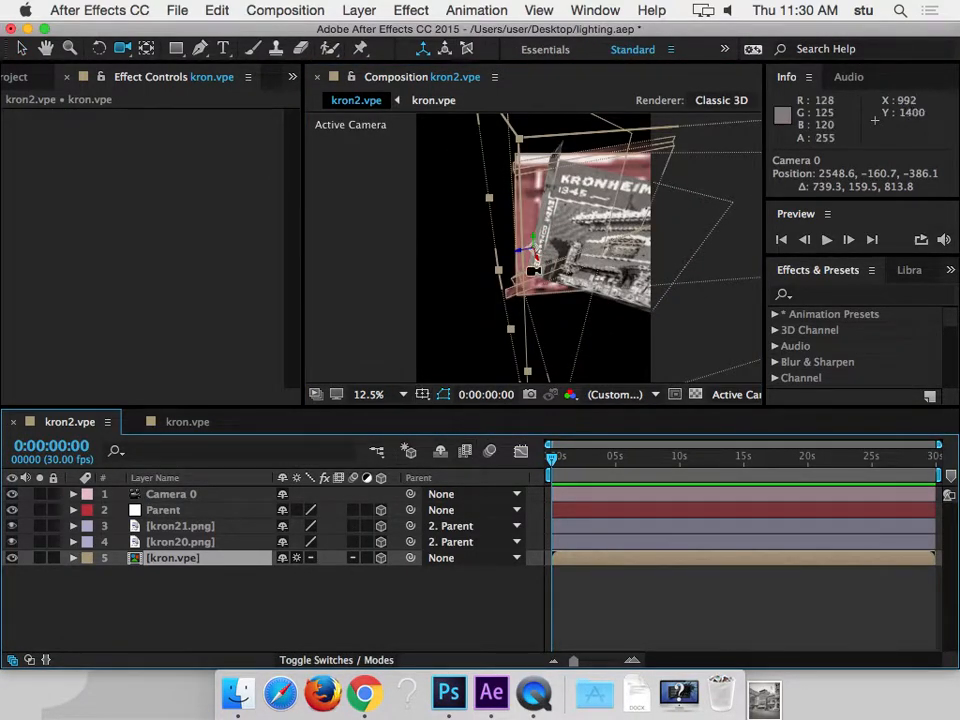
{"action": "left_click_drag", "start_coordinate": [508, 306], "coordinate": [549, 319]}
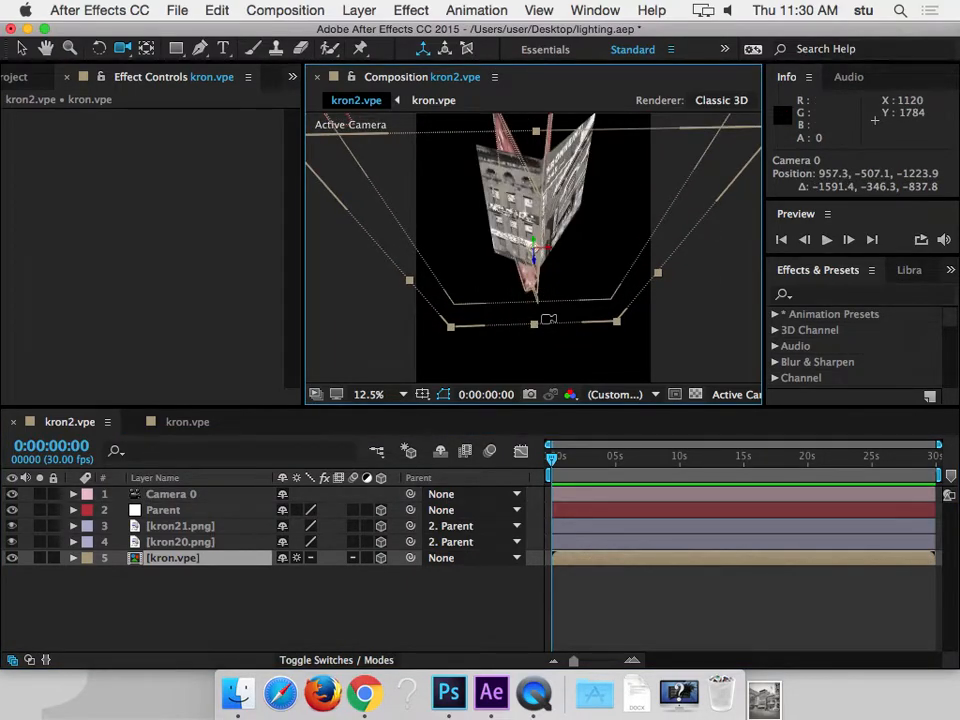
{"action": "mouse_move", "coordinate": [549, 319]}
{"action": "left_mouse_down"}
{"action": "mouse_move", "coordinate": [532, 302]}
{"action": "mouse_move", "coordinate": [548, 304]}
{"action": "left_mouse_up"}
{"action": "key", "text": "grave"}
{"action": "left_click_drag", "start_coordinate": [606, 487], "coordinate": [561, 487]}
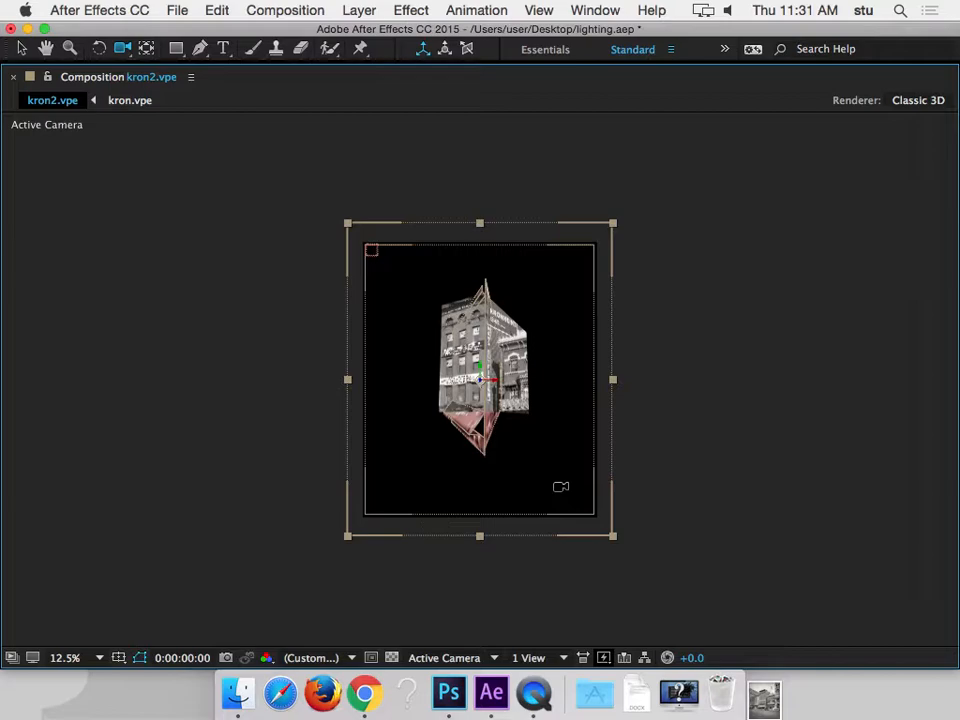
{"action": "left_click_drag", "start_coordinate": [561, 487], "coordinate": [563, 448]}
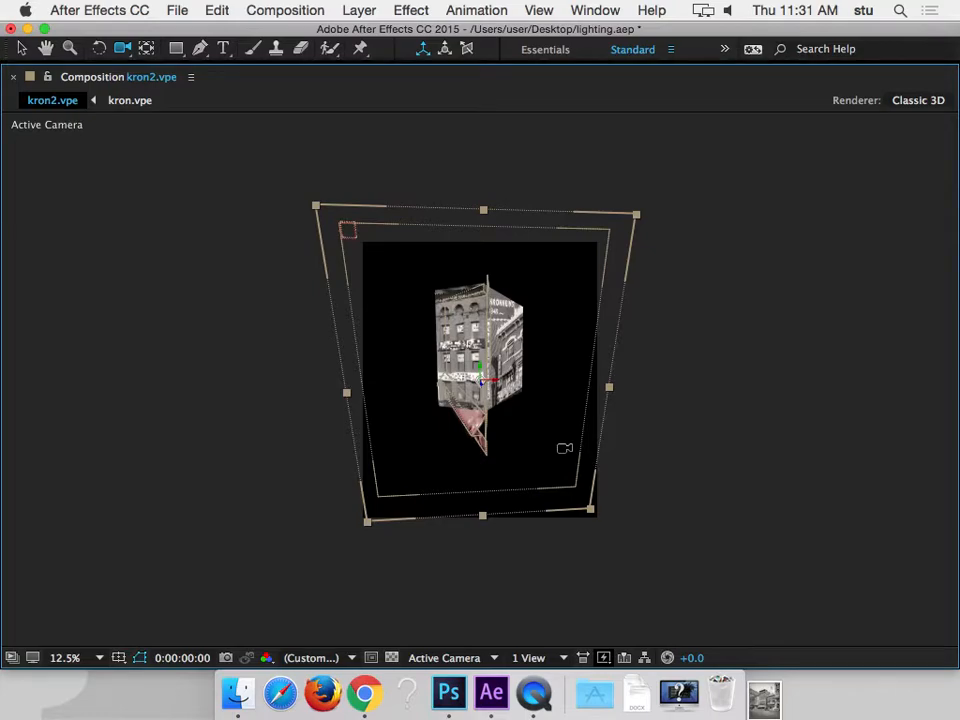
{"action": "key", "text": "grave"}
- Position the kron.vpe layer at 347, 1006.5, 257 and rotate it −10° on Y
{"action": "key", "text": "p"}
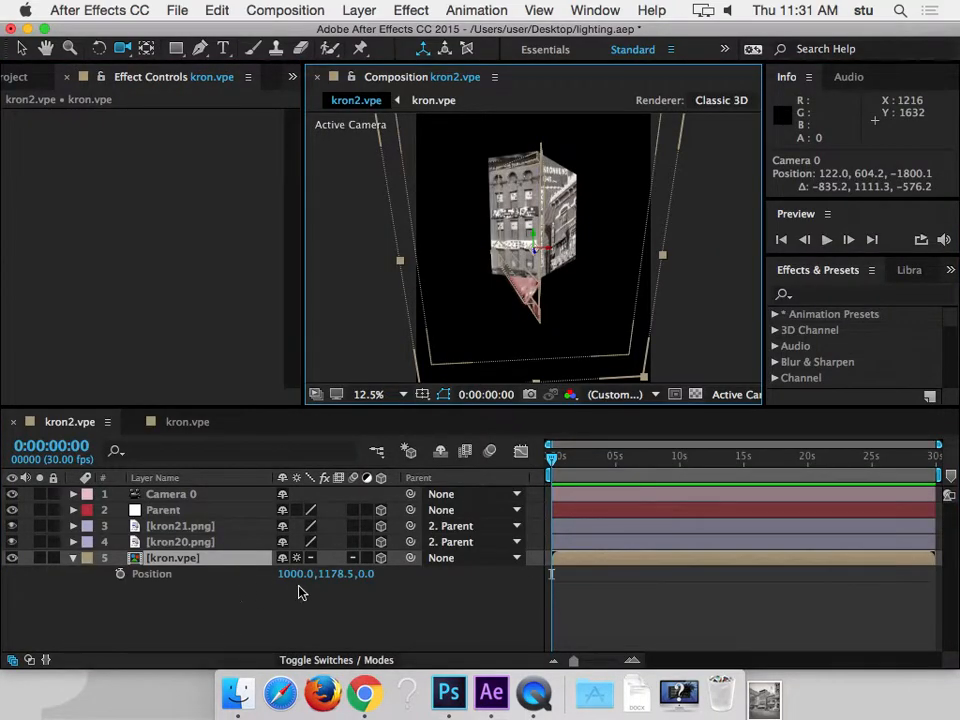
{"action": "left_click_drag", "start_coordinate": [300, 576], "coordinate": [140, 577]}
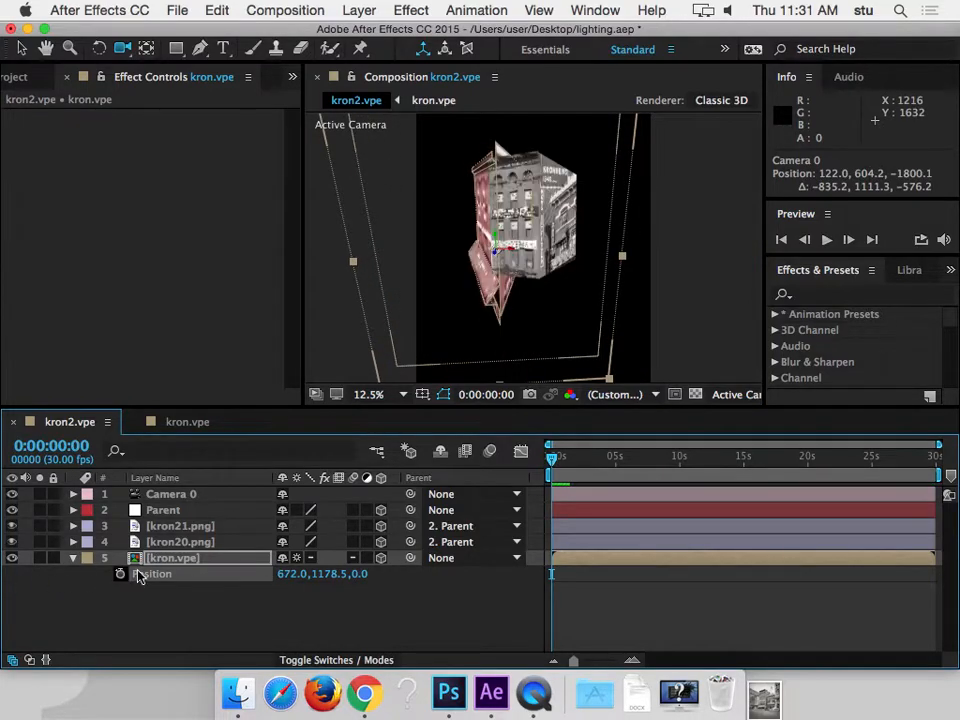
{"action": "left_click_drag", "start_coordinate": [286, 574], "coordinate": [1, 591]}
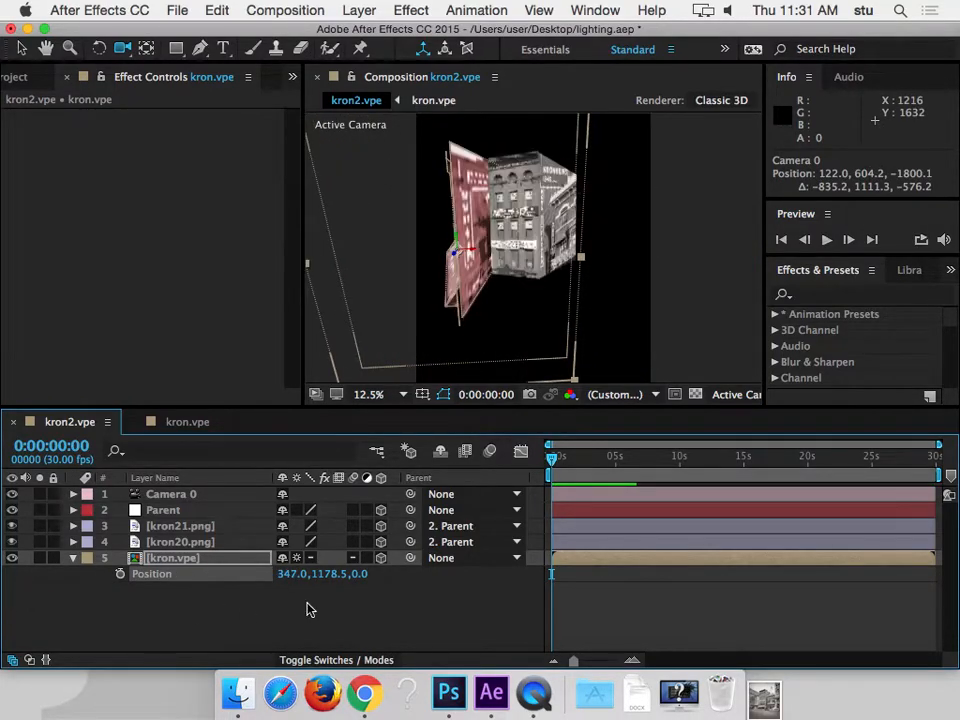
{"action": "left_click_drag", "start_coordinate": [338, 574], "coordinate": [145, 603]}
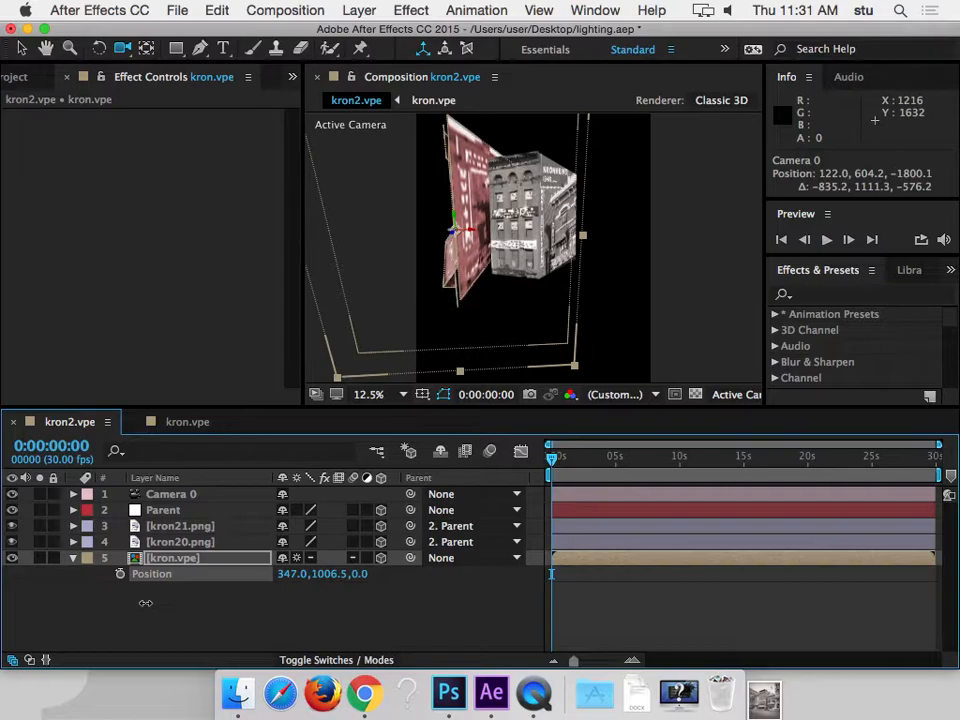
{"action": "left_click_drag", "start_coordinate": [362, 574], "coordinate": [600, 574]}
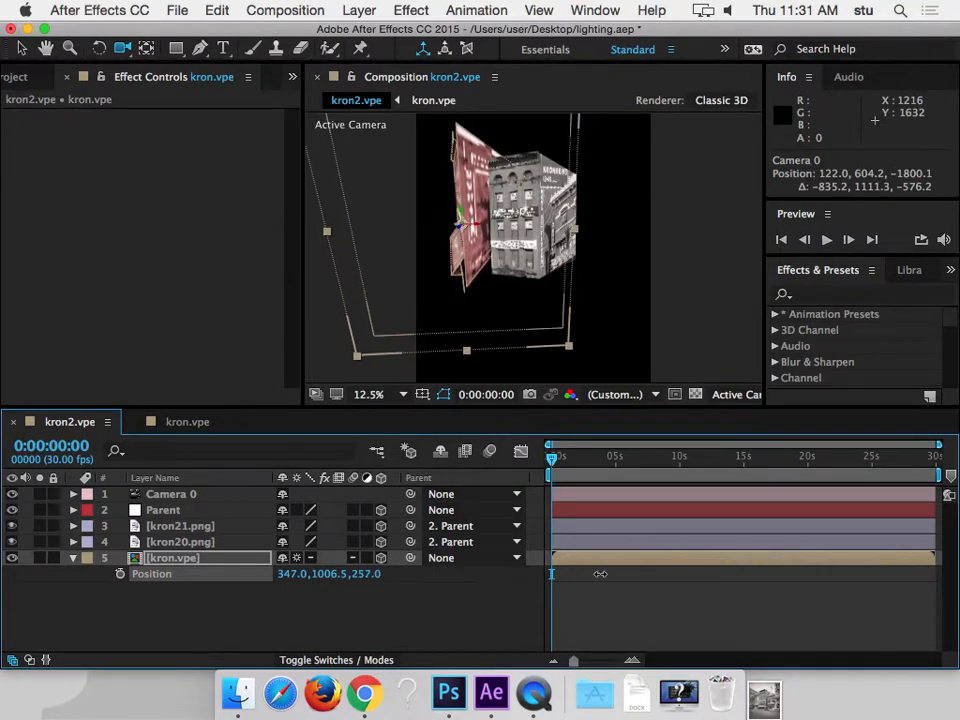
{"action": "key", "text": "r"}
{"action": "mouse_move", "coordinate": [284, 607]}
{"action": "left_mouse_down"}
{"action": "mouse_move", "coordinate": [316, 607]}
{"action": "mouse_move", "coordinate": [274, 608]}
{"action": "mouse_move", "coordinate": [303, 610]}
{"action": "left_mouse_up"}
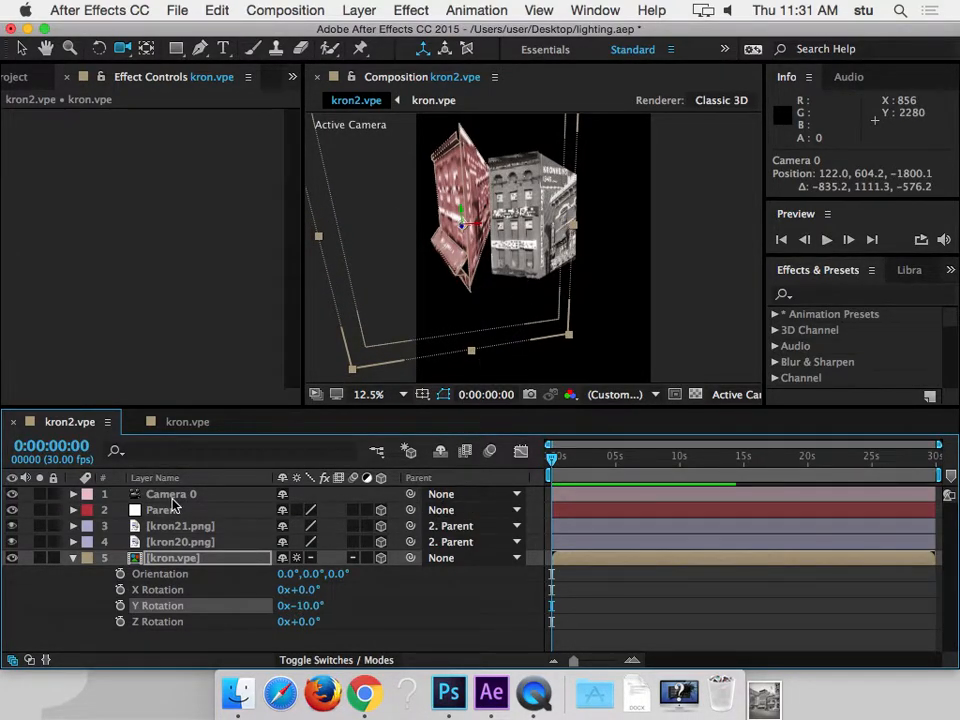
{"action": "key", "text": "super+k"}
- In Composition Settings, set width 1920 and height 1080 with Lock Aspect Ratio unchecked
{"action": "left_click_drag", "start_coordinate": [241, 208], "coordinate": [396, 123]}
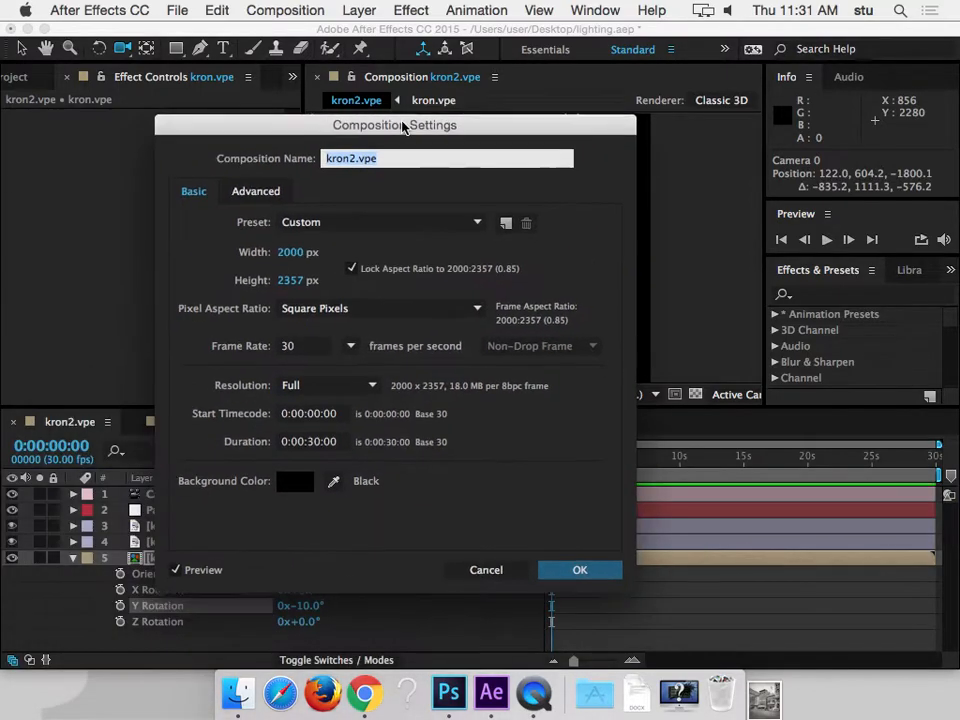
{"action": "left_click", "coordinate": [292, 255]}
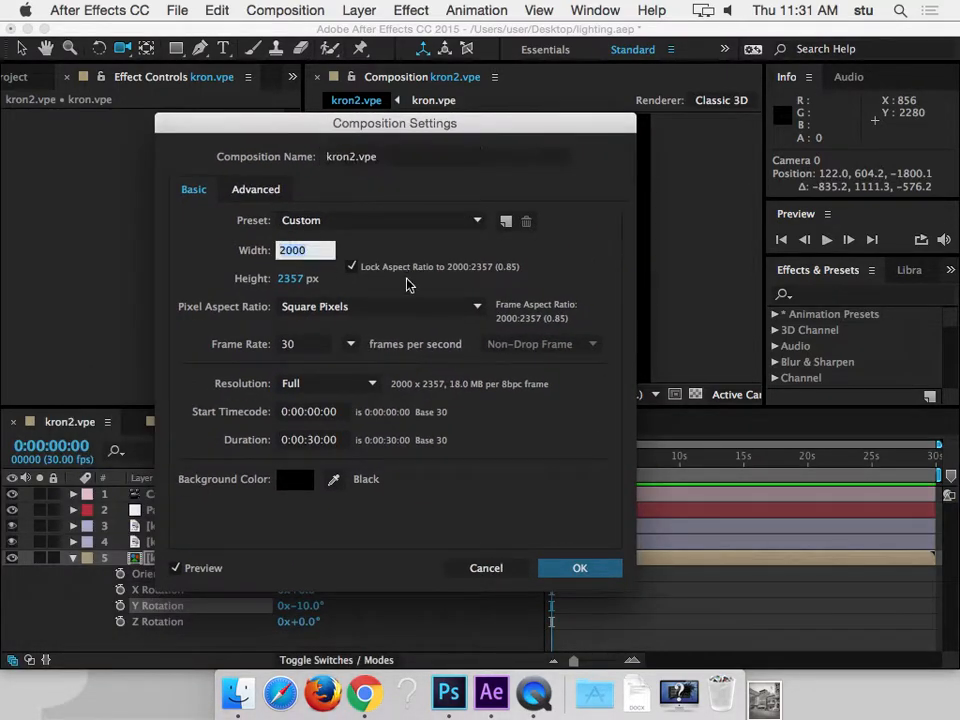
{"action": "type", "text": "1920"}
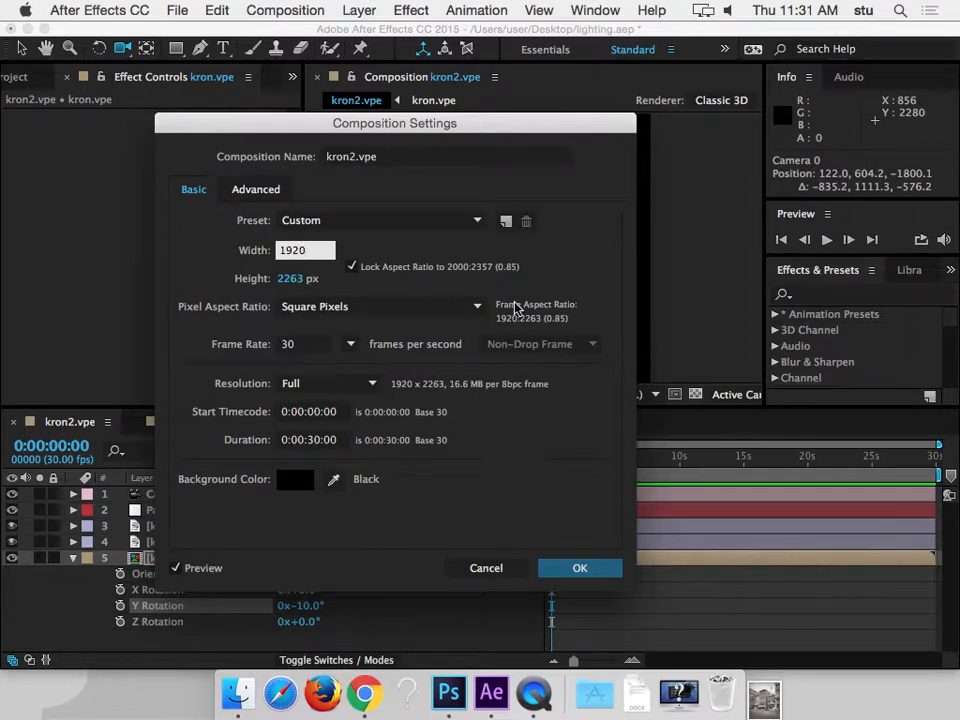
{"action": "left_click", "coordinate": [352, 267]}
{"action": "type", "text": "1080"}
{"action": "key", "text": "Return"}
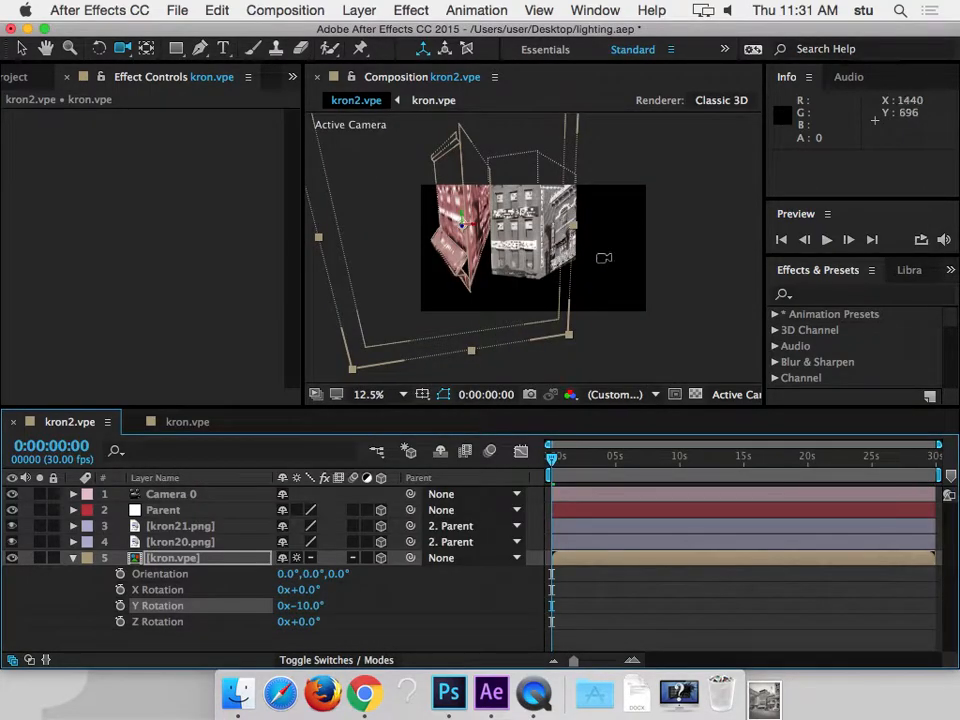
- Give the kron.vpe layer +1.0° Y Rotation, undo the Z Rotation change, and orbit around both buildings
{"action": "left_click_drag", "start_coordinate": [589, 264], "coordinate": [568, 286]}
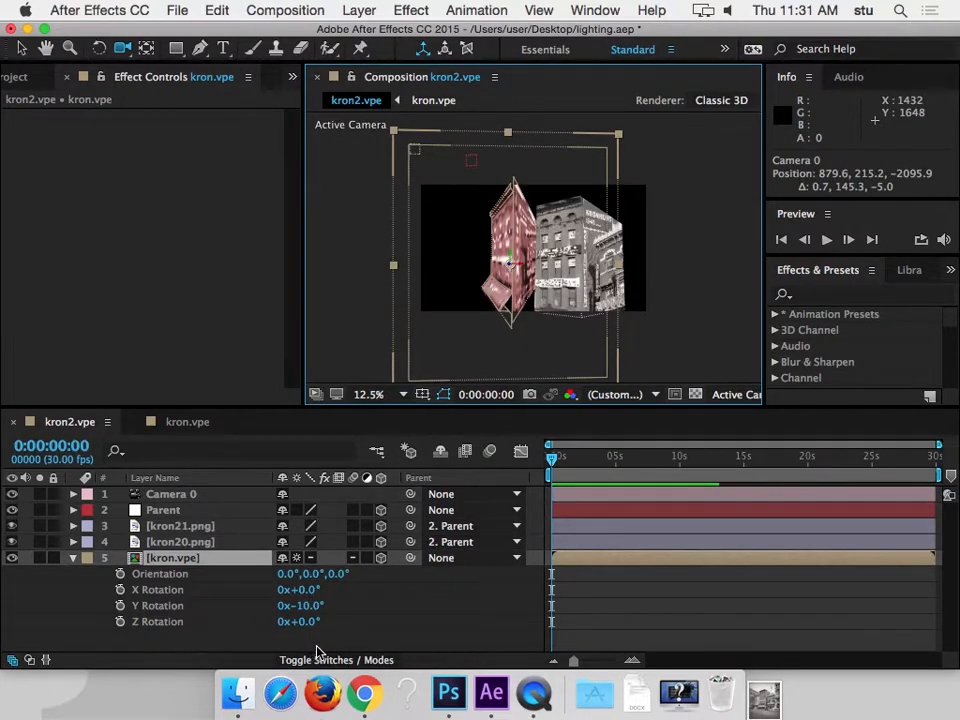
{"action": "left_click_drag", "start_coordinate": [302, 606], "coordinate": [332, 607]}
{"action": "key", "text": "super+z"}
{"action": "mouse_move", "coordinate": [530, 340]}
{"action": "left_mouse_down"}
{"action": "mouse_move", "coordinate": [540, 354]}
{"action": "mouse_move", "coordinate": [545, 342]}
{"action": "mouse_move", "coordinate": [581, 339]}
{"action": "mouse_move", "coordinate": [518, 342]}
{"action": "left_mouse_up"}
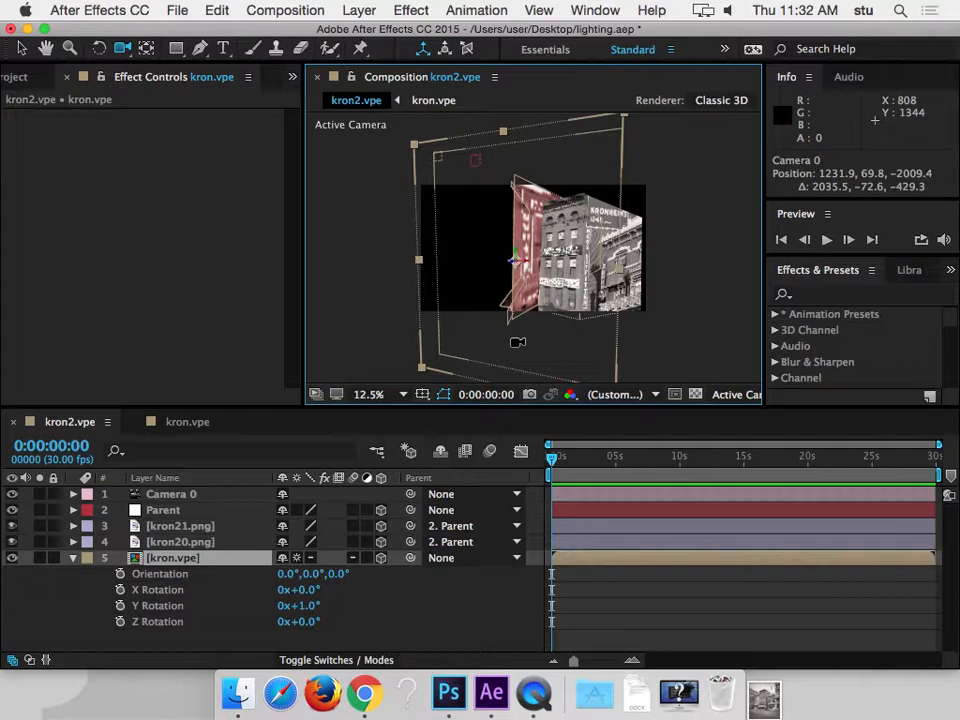
{"action": "left_click_drag", "start_coordinate": [542, 296], "coordinate": [574, 304]}
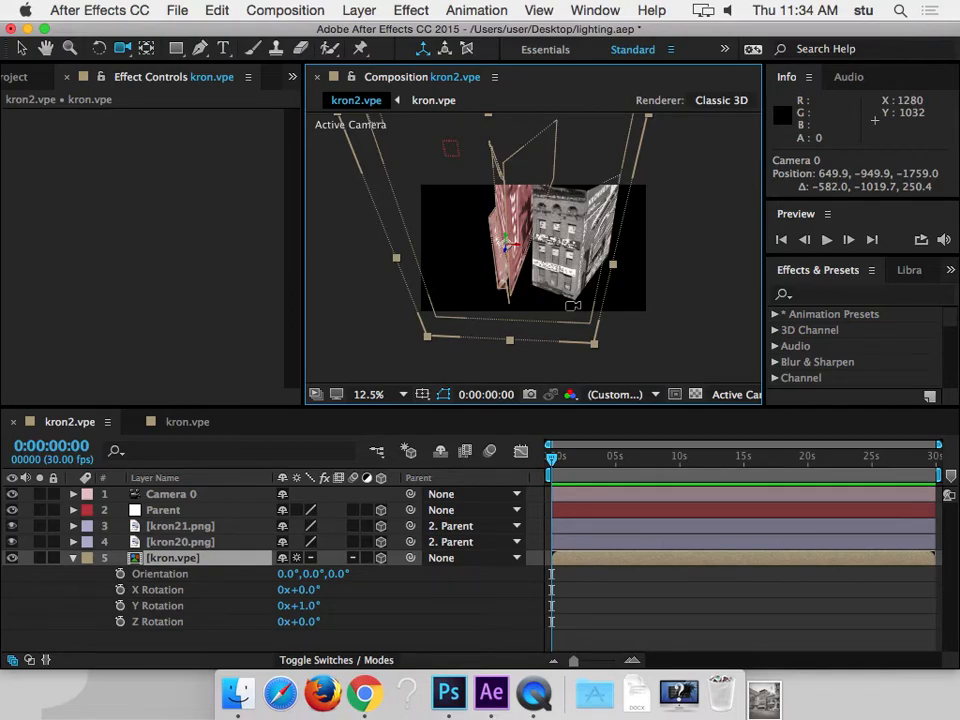
- Bring QuickTime Player to the front from the Dock
{"action": "left_click", "coordinate": [535, 693]}
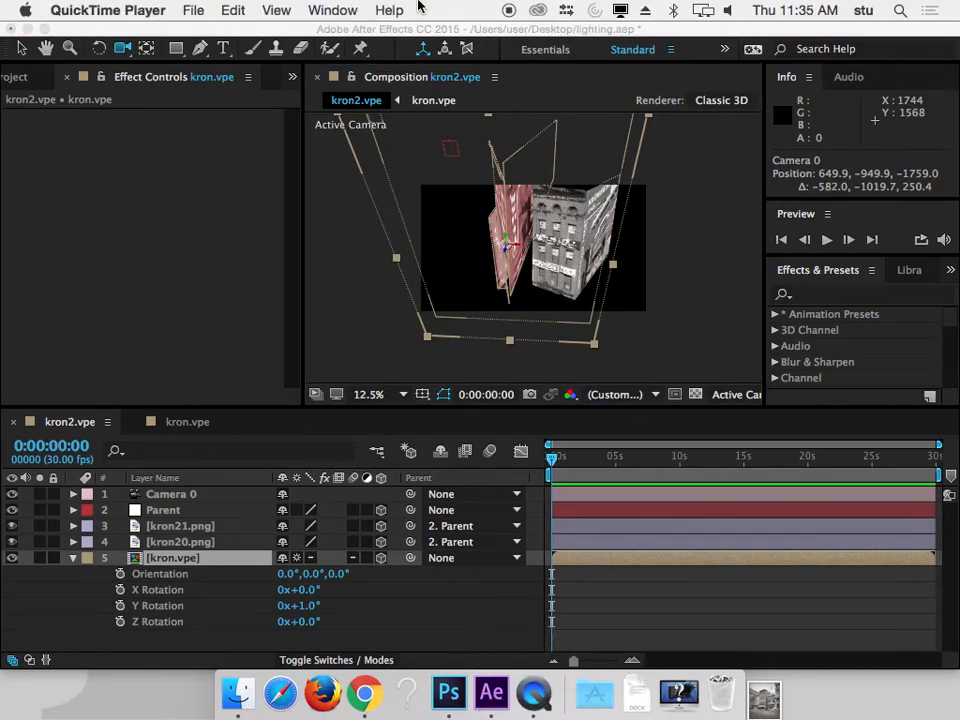